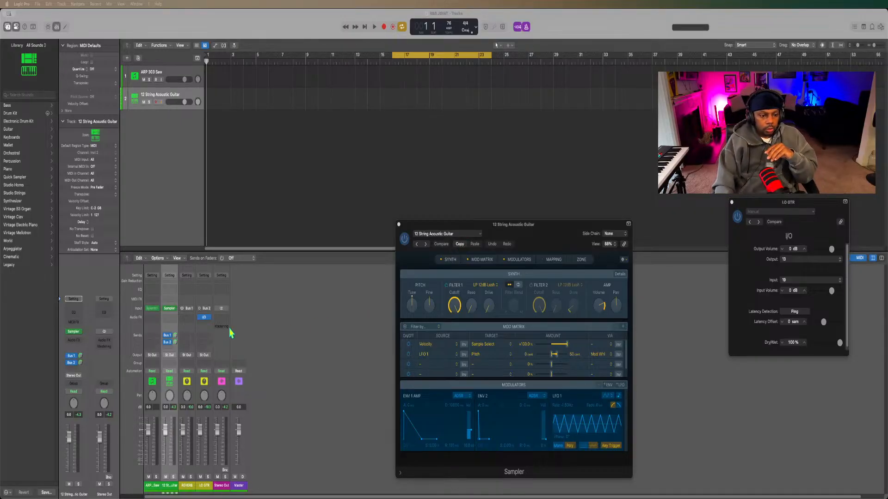
left_click(187, 290)
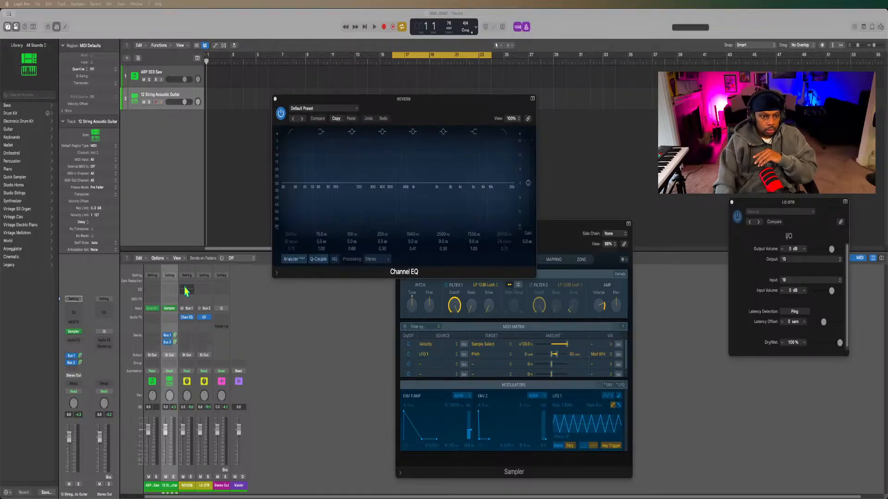
left_click(192, 319)
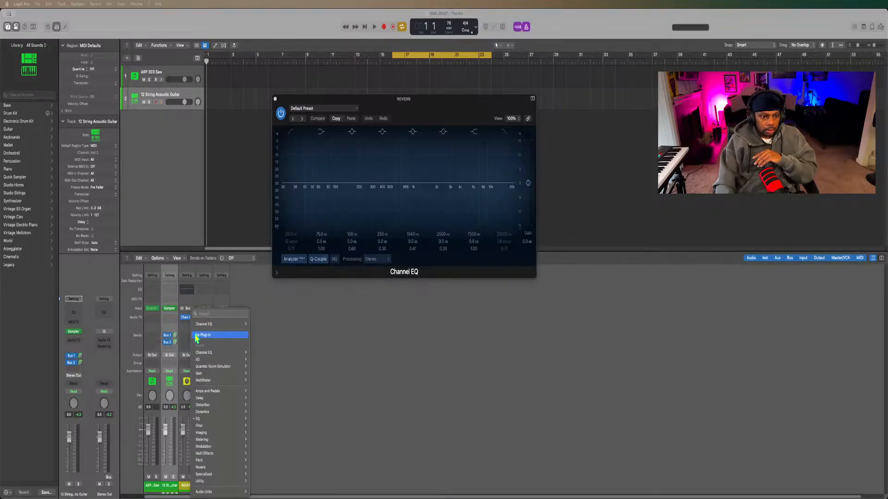
left_click(199, 334)
Insert a Compressor as the first audio effect on the REVERB channel and set its model to Vintage FET.
left_click(188, 318)
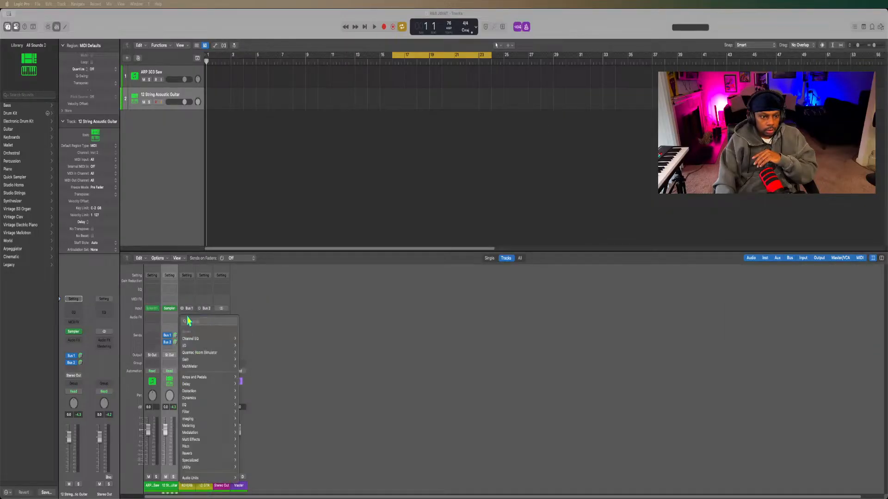
mouse_move(192, 393)
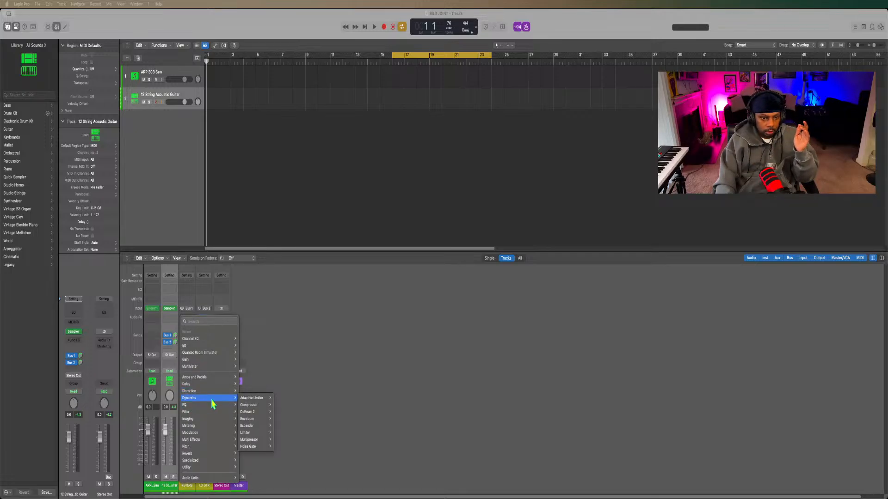
left_click(252, 405)
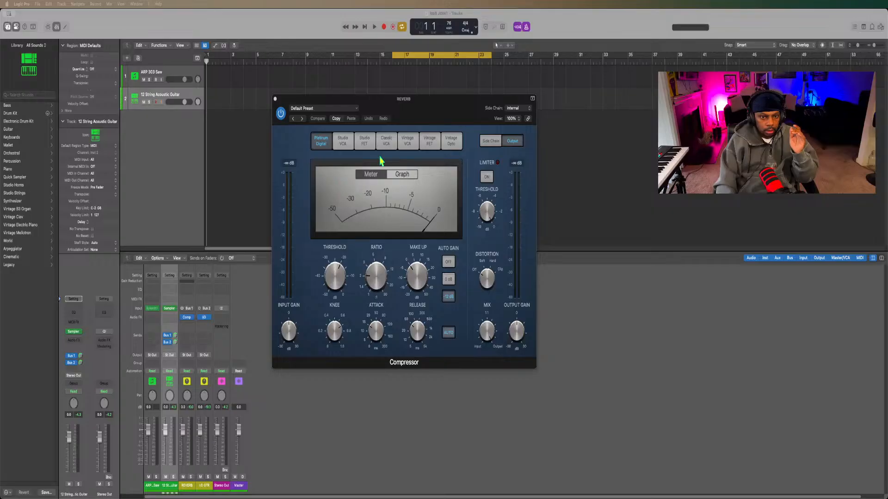
left_click(365, 141)
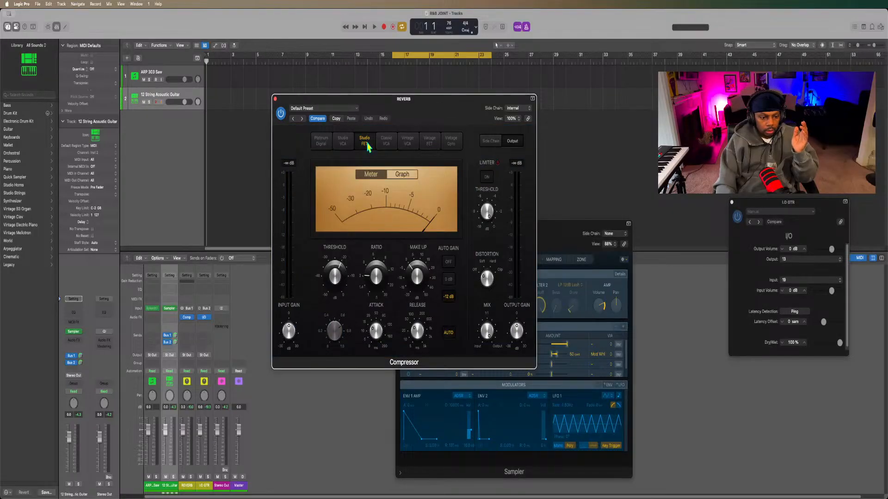
left_click(436, 147)
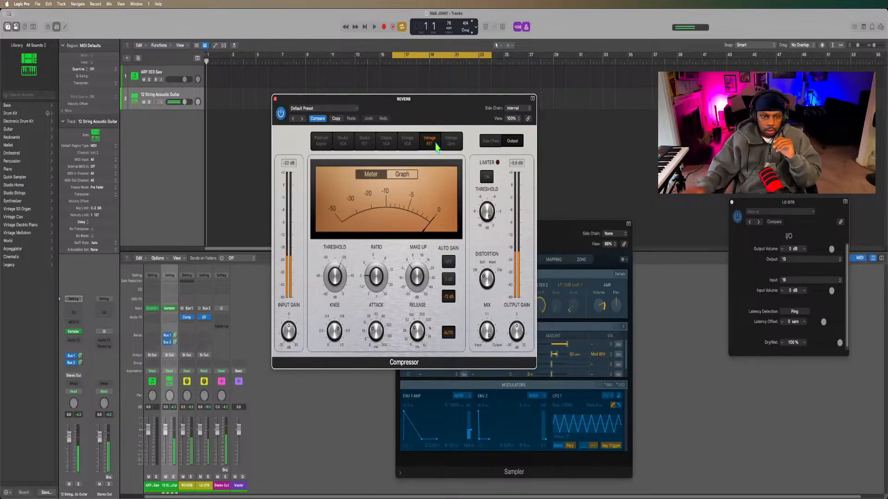
Lower the compressor's threshold, raise its ratio to about 3:1 and turn Auto Gain off.
mouse_move(337, 290)
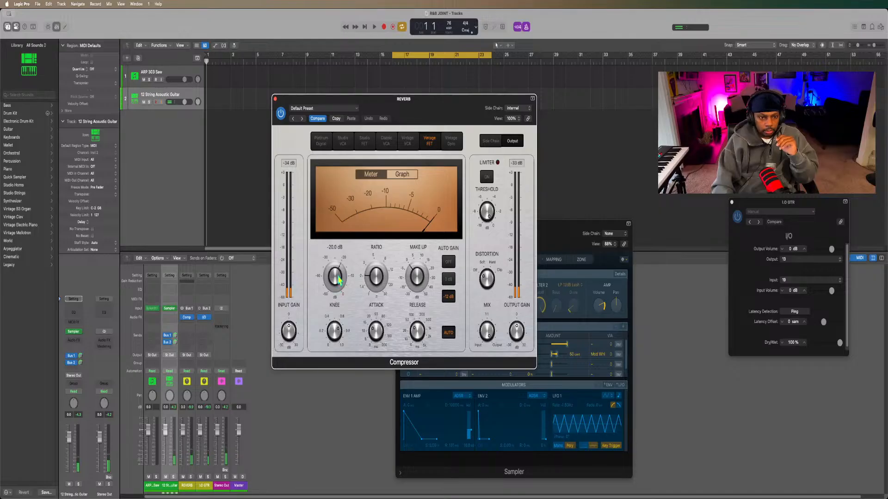
left_click_drag(338, 279, 333, 289)
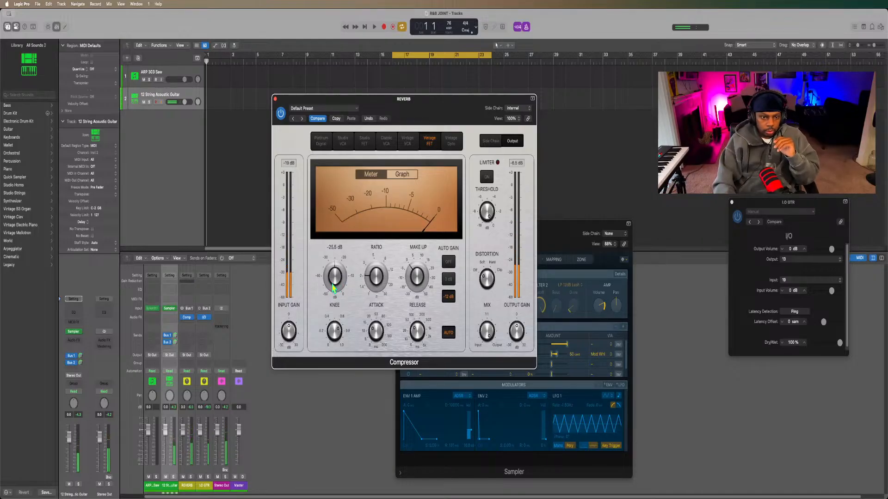
left_click_drag(333, 288, 331, 301)
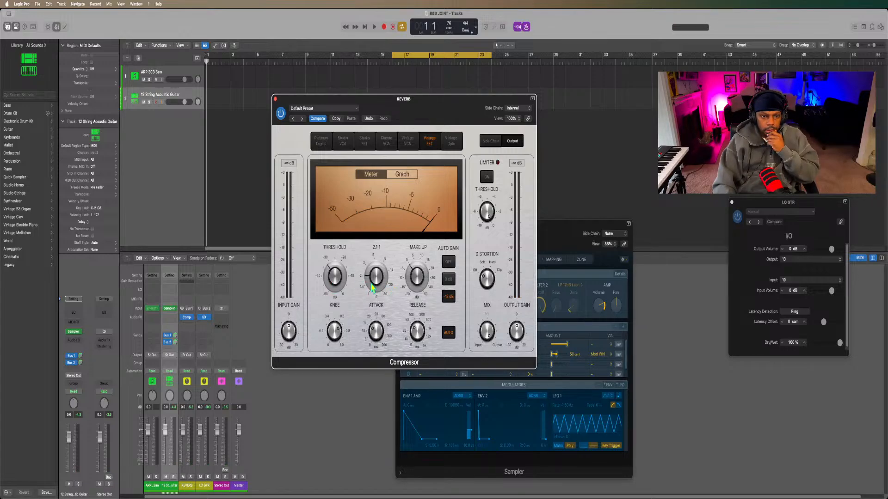
left_click_drag(374, 287, 377, 276)
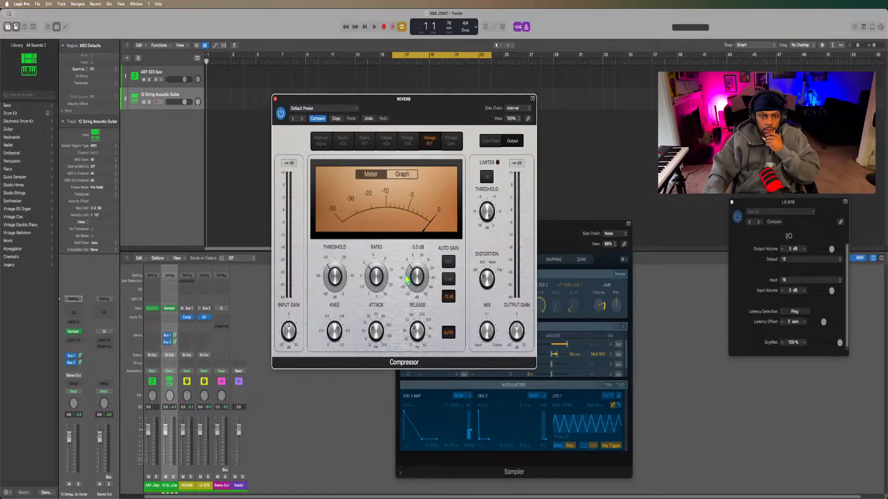
left_click(448, 262)
Set the compressor's attack to 58 ms and fine-tune its release.
mouse_move(420, 322)
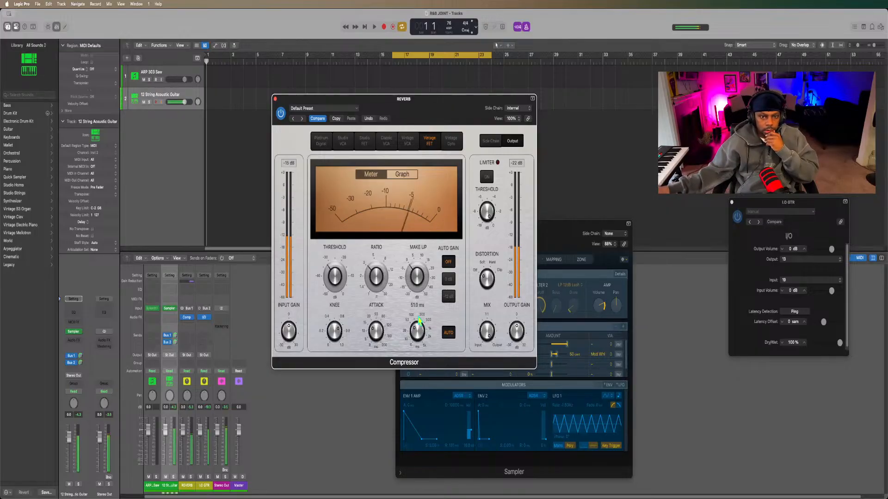
mouse_move(417, 276)
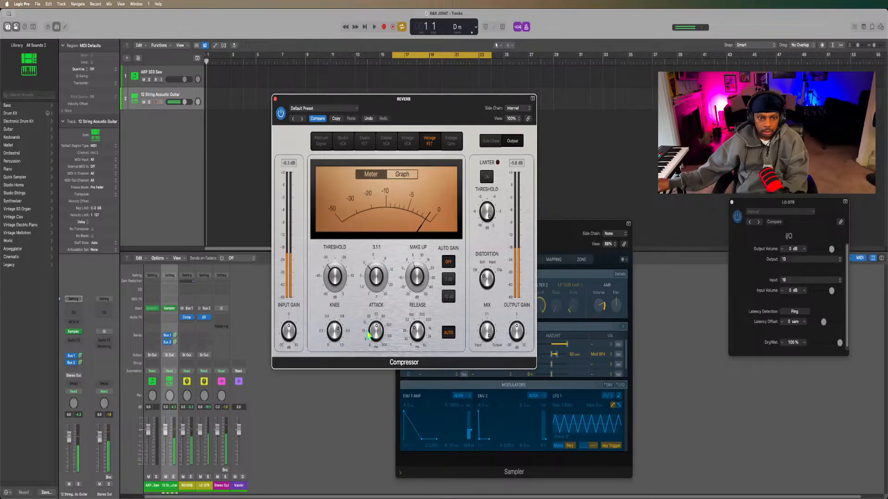
mouse_move(369, 333)
mouse_move(370, 335)
left_mouse_down()
mouse_move(363, 377)
mouse_move(376, 317)
mouse_move(371, 365)
mouse_move(369, 319)
mouse_move(370, 328)
left_mouse_up()
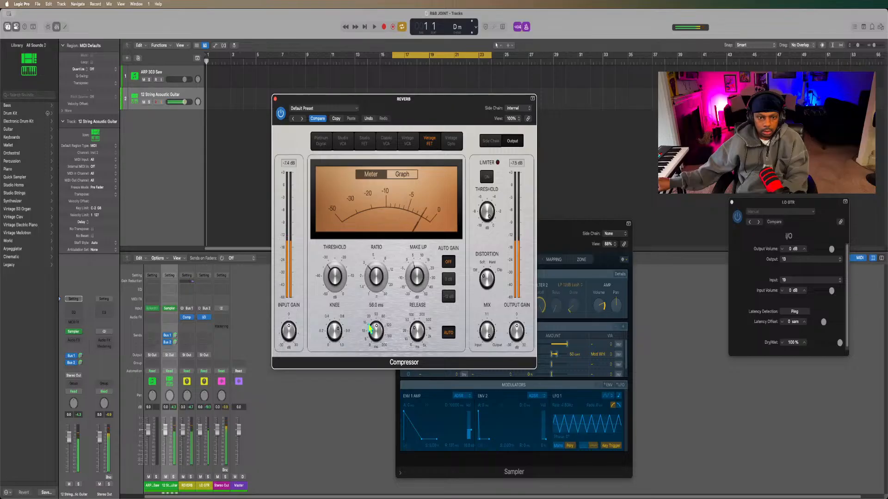
left_click(416, 340)
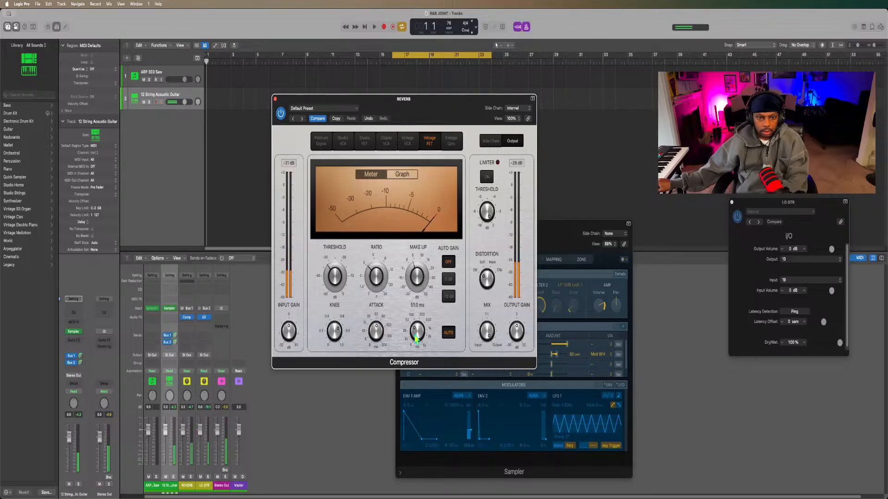
mouse_move(416, 340)
left_mouse_down()
mouse_move(422, 319)
mouse_move(415, 338)
left_mouse_up()
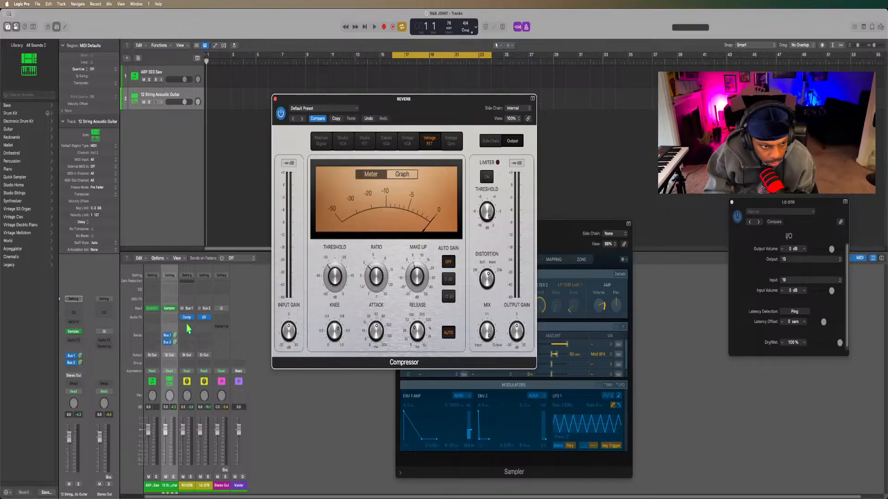
Move the I/O plug-in window closer to the compressor window.
left_click(187, 324)
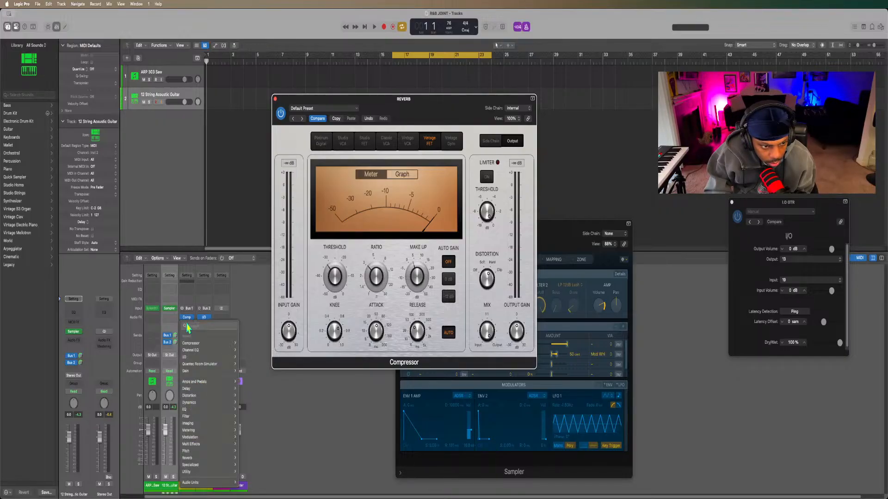
left_click(195, 315)
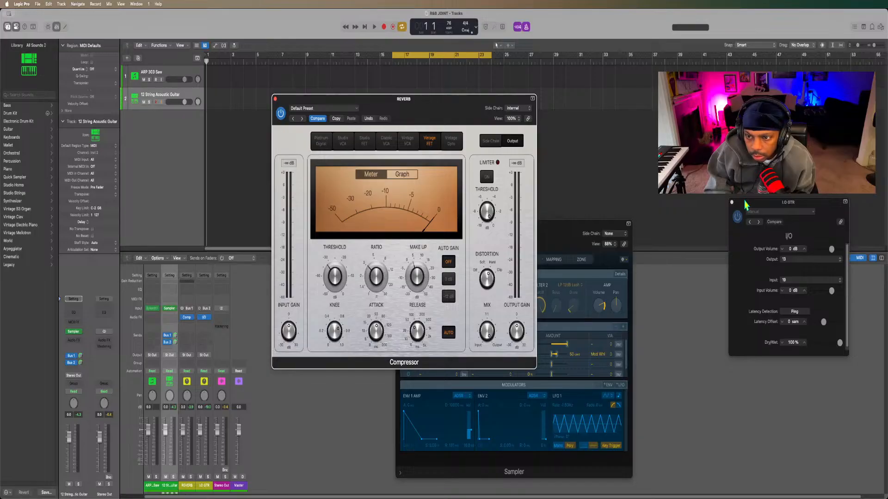
left_click_drag(745, 204, 690, 217)
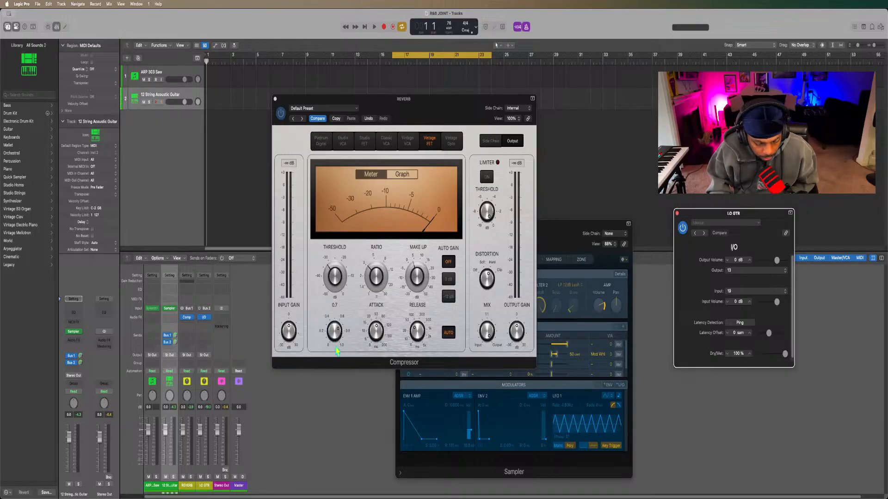
Insert Bass Amp Designer below the compressor on the REVERB channel and browse its presets without choosing one.
left_click(185, 327)
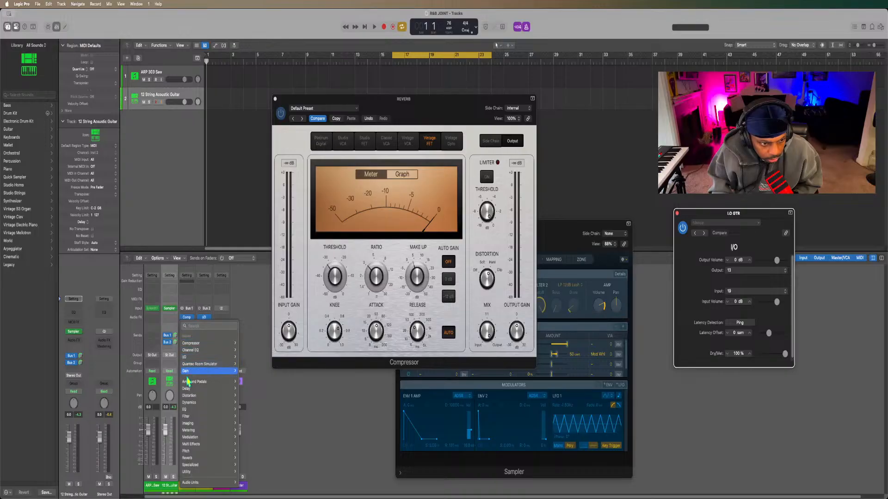
mouse_move(188, 383)
mouse_move(250, 390)
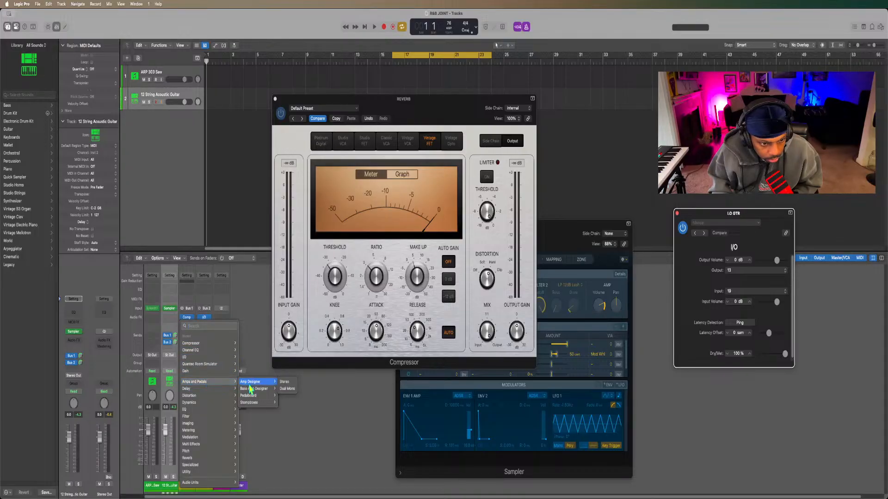
left_click(284, 389)
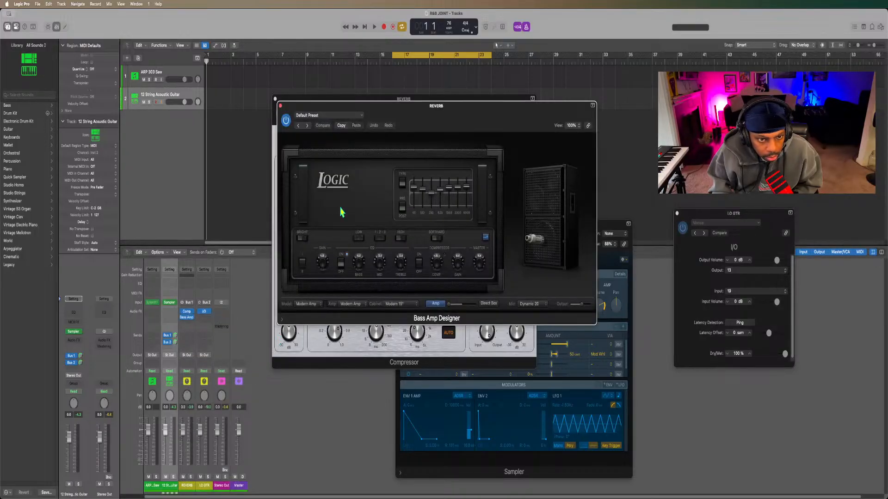
left_click(329, 116)
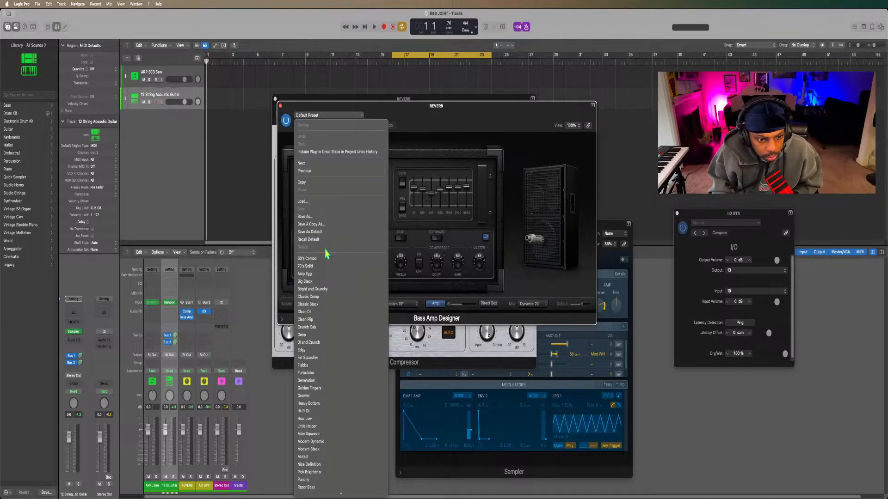
key("Up")
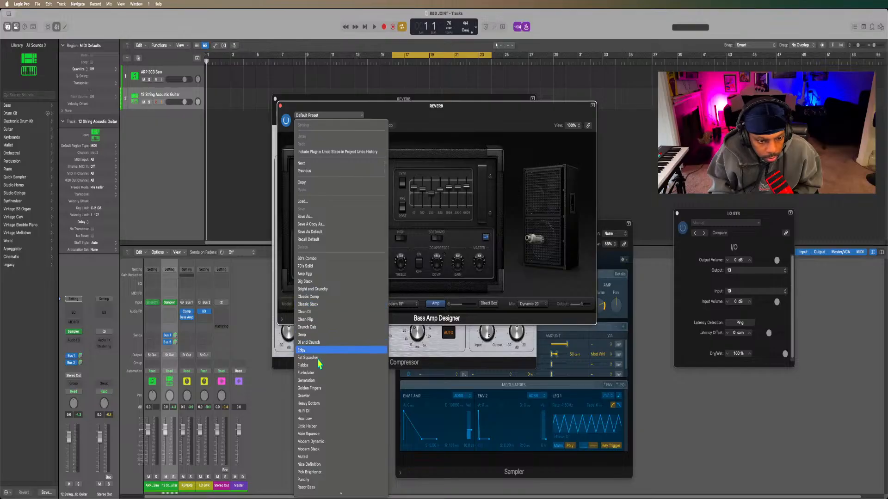
scroll(316, 411, "down", 3)
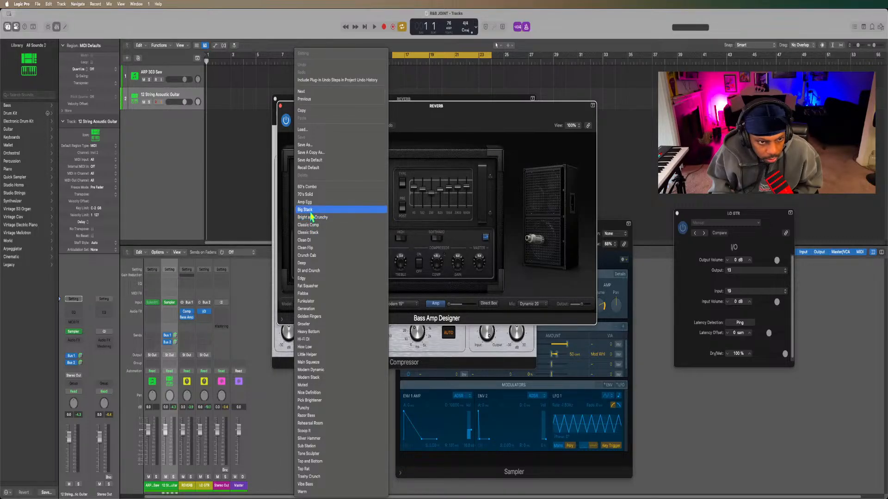
left_click(402, 128)
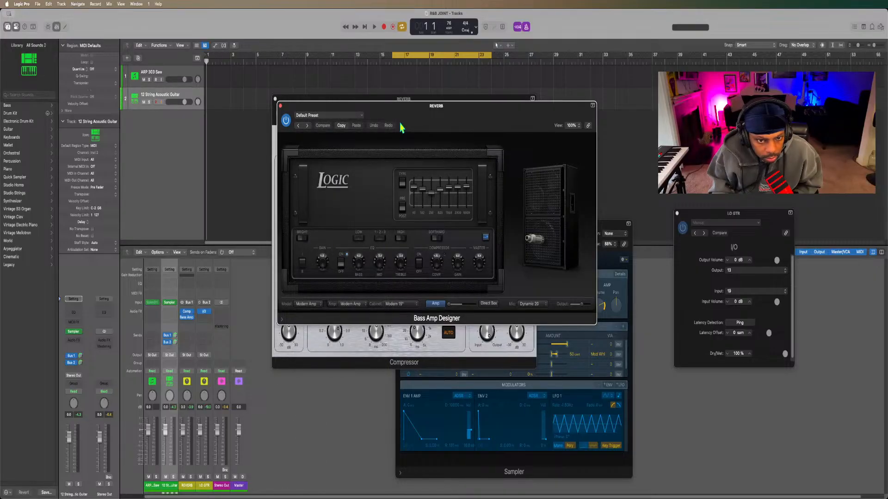
left_click(314, 116)
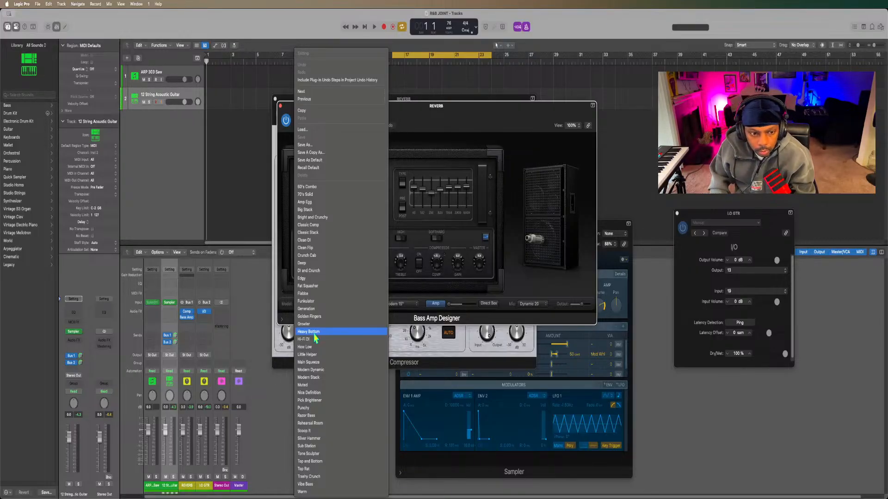
left_click(439, 115)
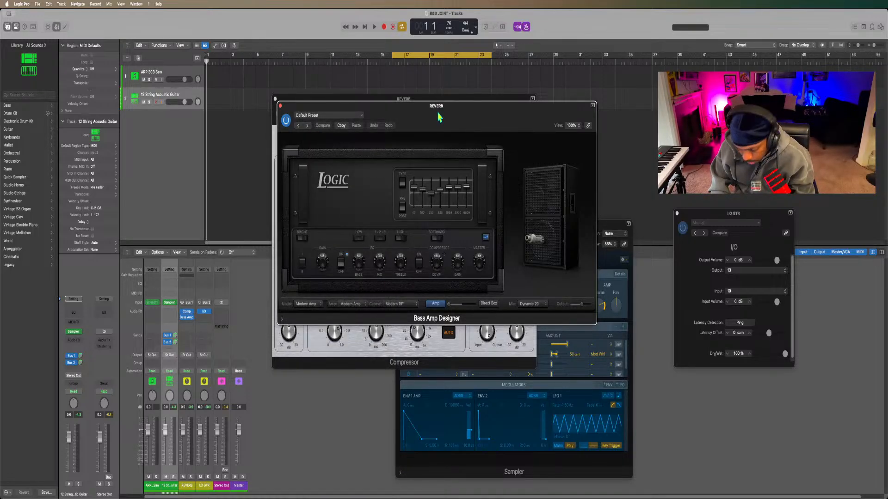
Replace Bass Amp Designer with Amp Designer on the REVERB channel and browse its Clean, Crunch and Distorted presets without choosing one.
left_click(191, 318)
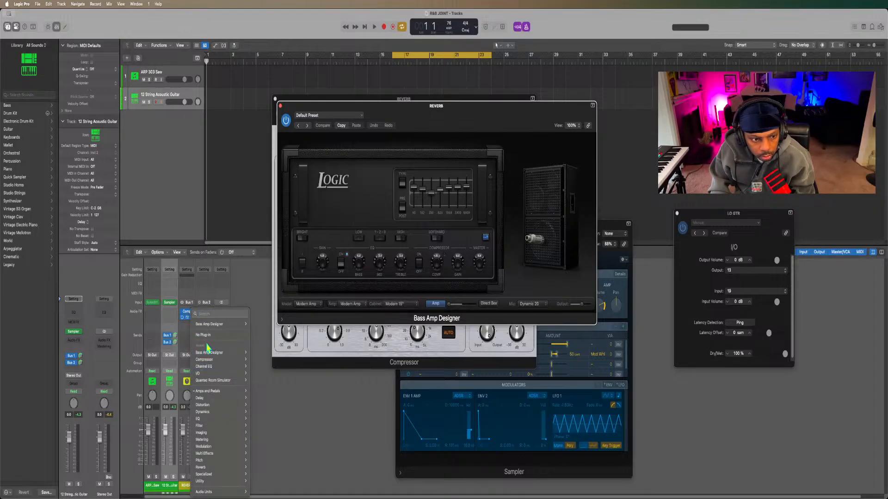
mouse_move(205, 353)
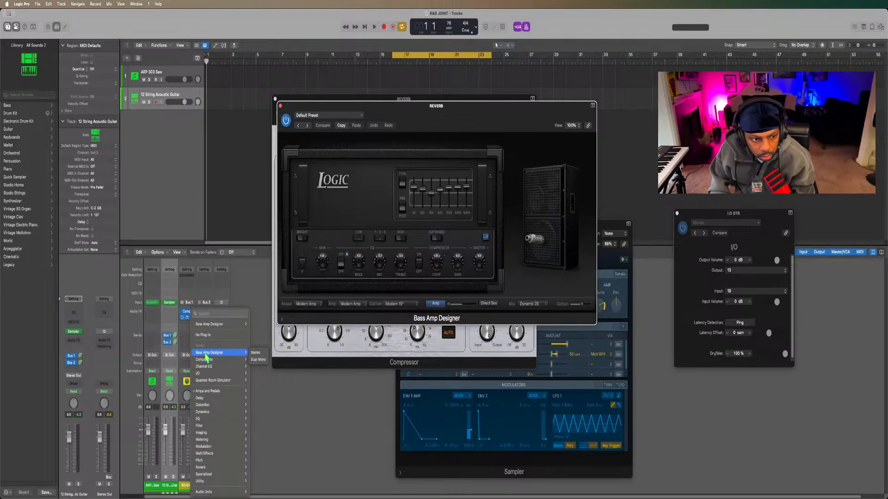
mouse_move(216, 392)
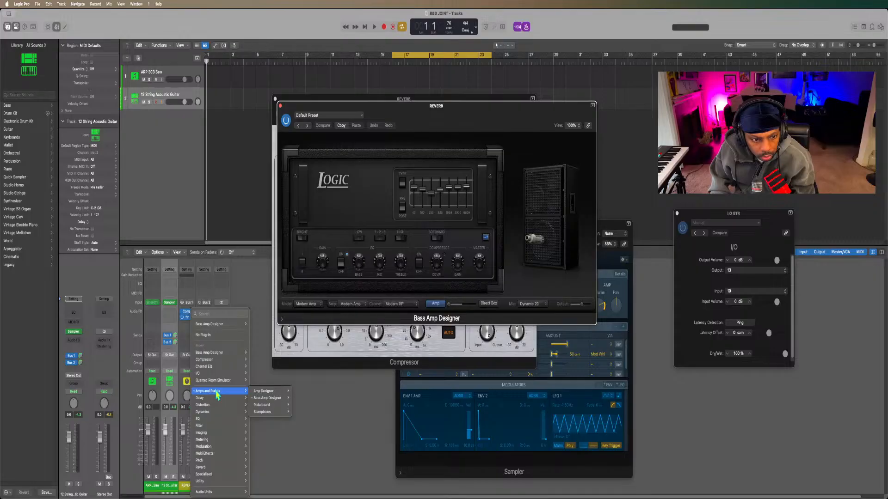
mouse_move(256, 398)
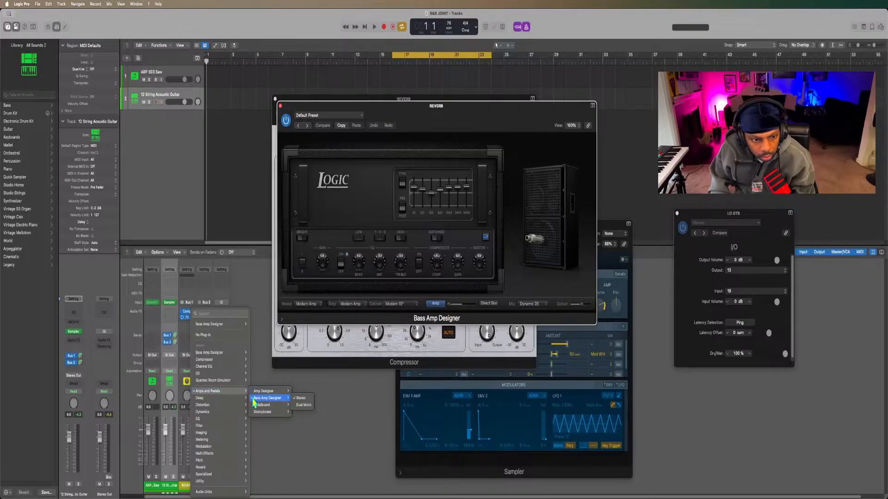
mouse_move(256, 415)
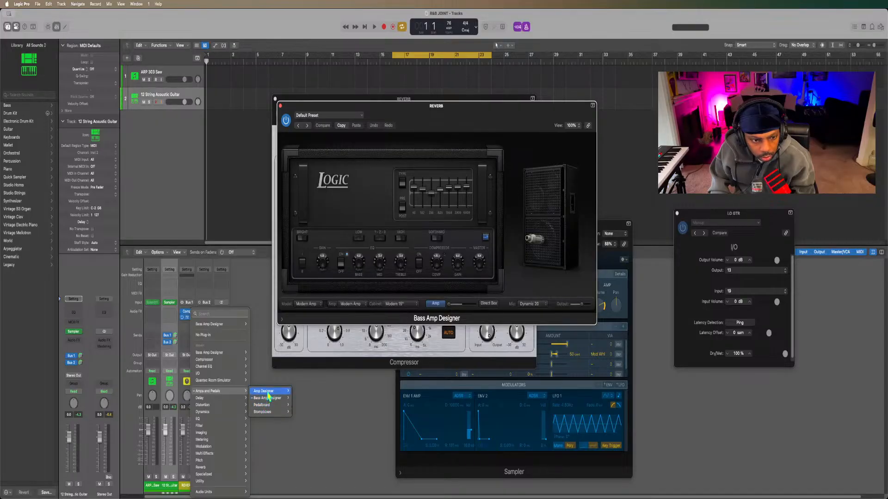
left_click(268, 394)
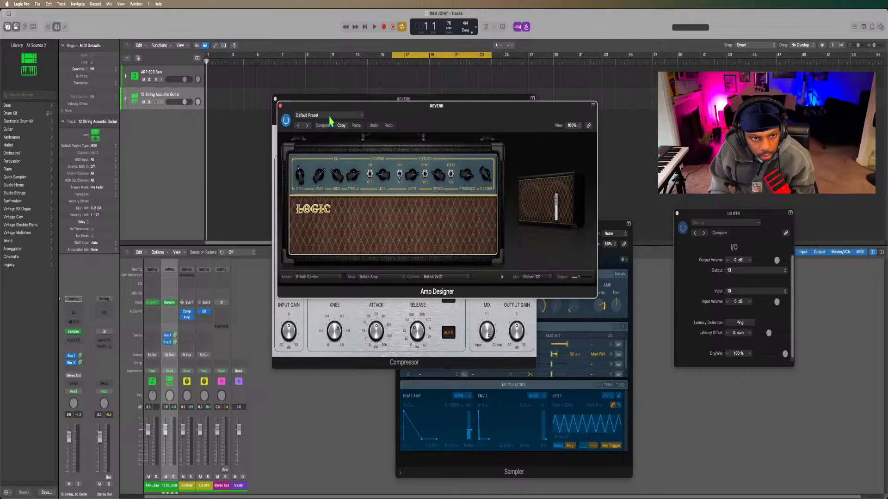
left_click(331, 116)
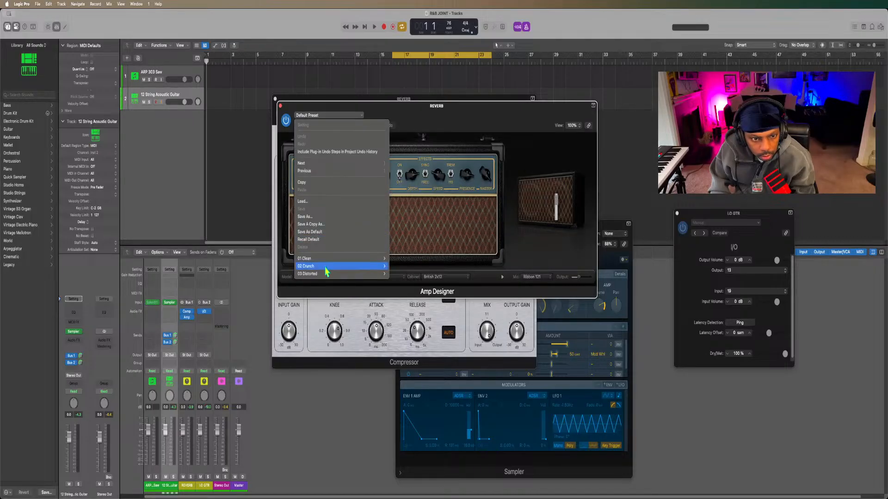
mouse_move(326, 259)
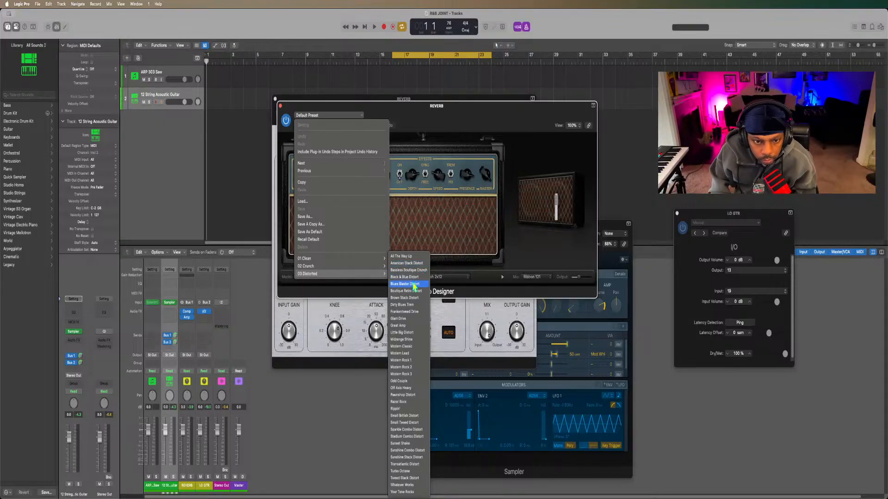
mouse_move(371, 269)
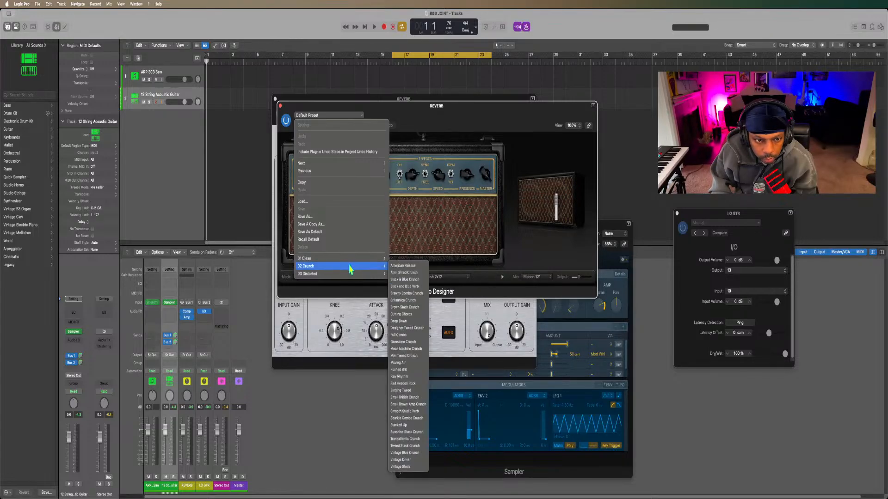
left_click(395, 253)
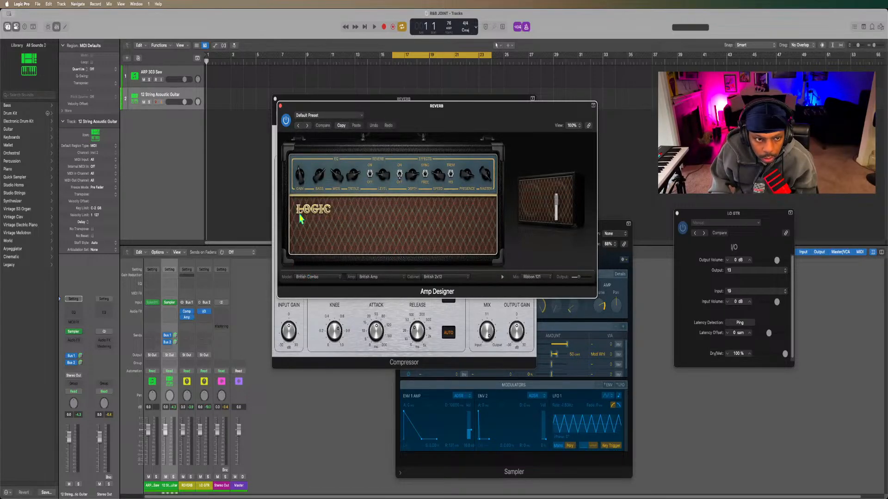
left_click(319, 116)
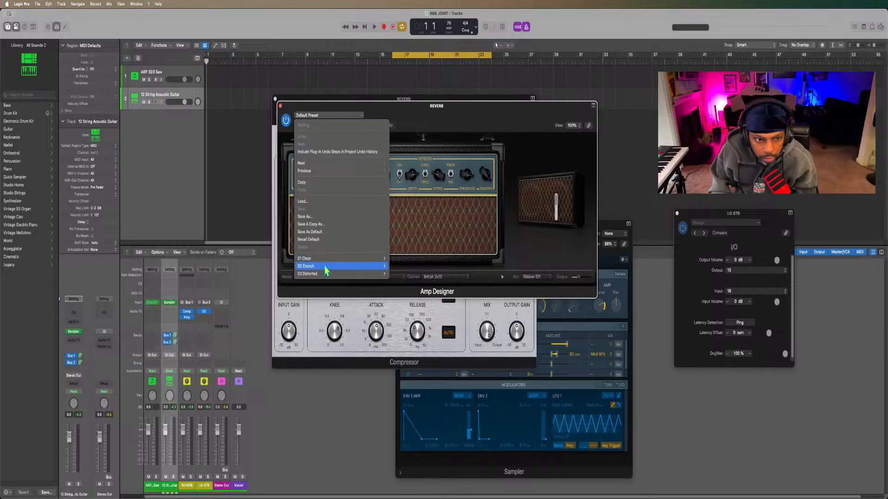
left_click(284, 209)
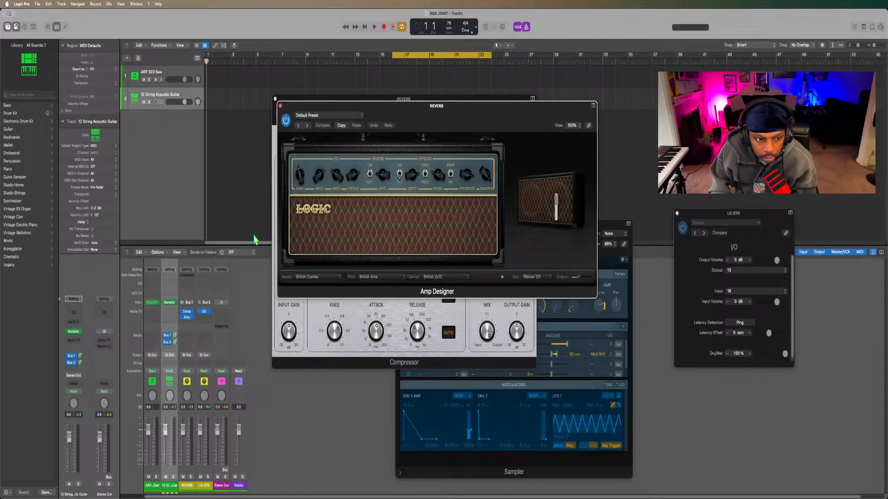
Swap Amp Designer for Pedalboard on the REVERB channel and browse its preset categories without choosing one.
left_click(191, 318)
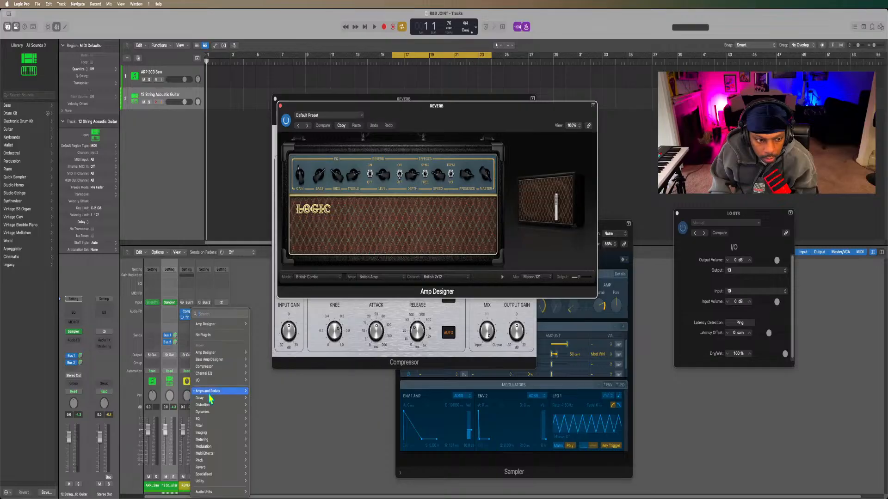
mouse_move(209, 395)
mouse_move(259, 399)
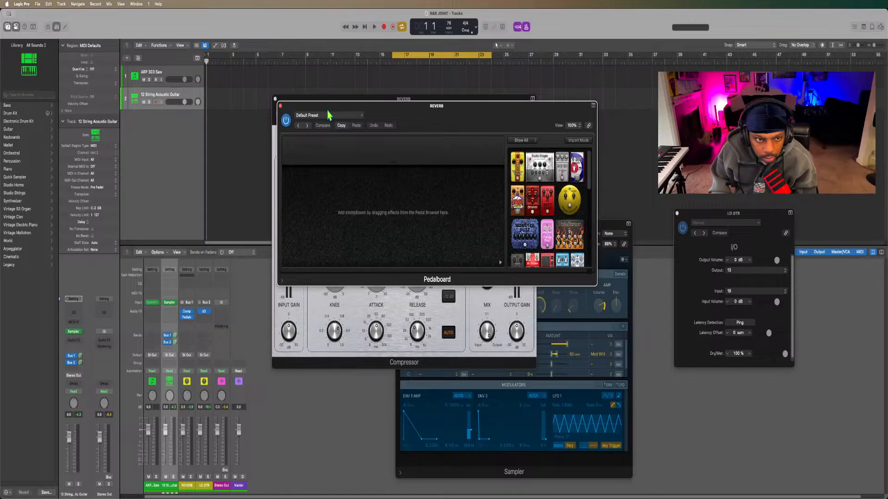
left_click(328, 115)
mouse_move(325, 267)
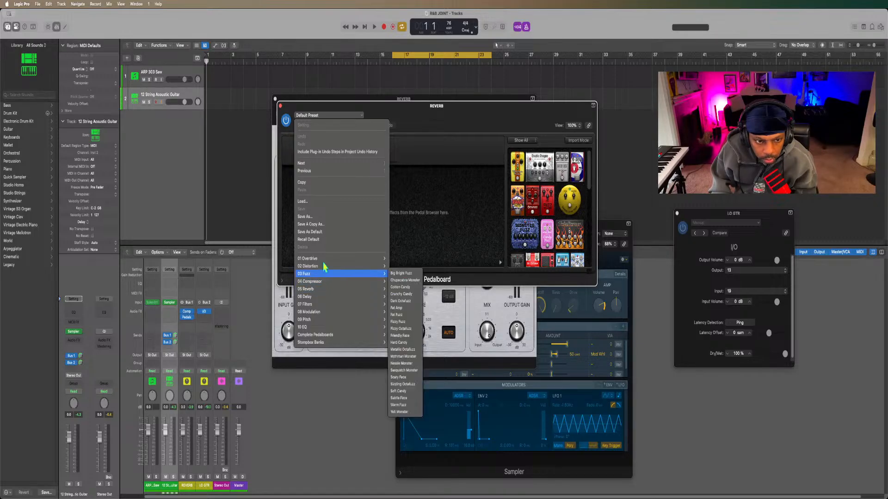
left_click(279, 240)
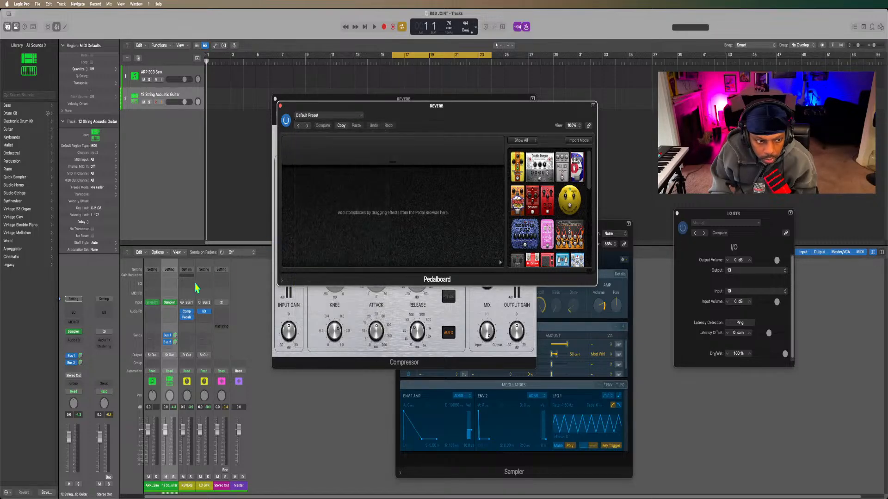
Replace Pedalboard with Amp Designer on the REVERB channel and browse its Clean and Distorted presets, keeping the Default Preset.
left_click(190, 319)
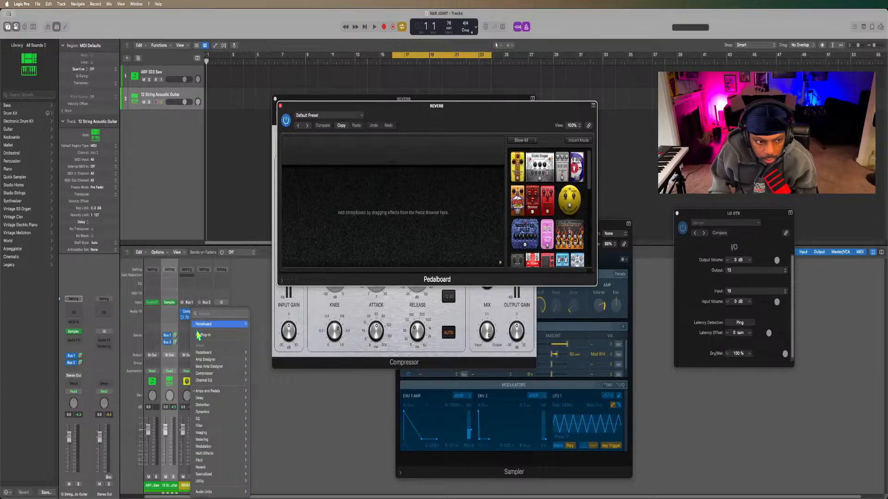
mouse_move(217, 391)
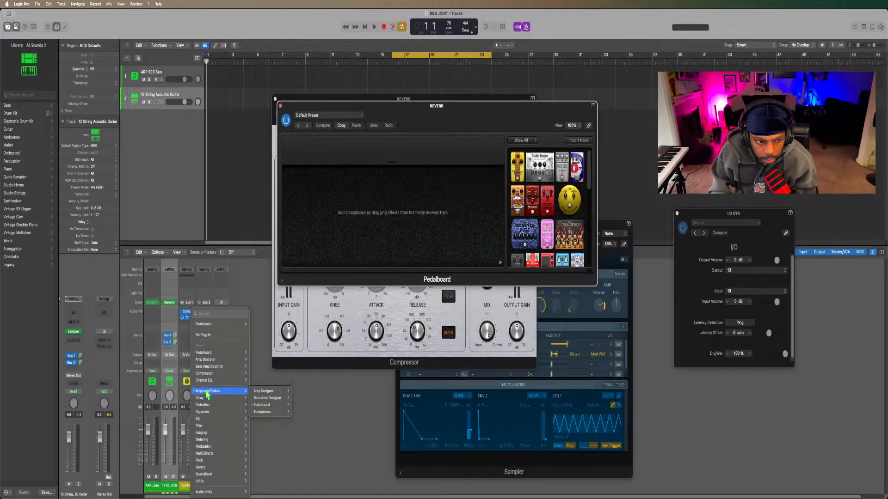
left_click(260, 392)
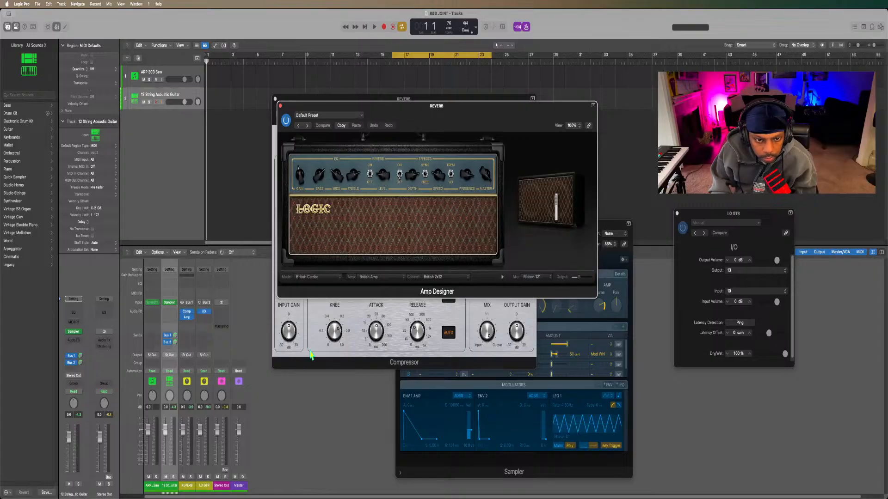
left_click(337, 119)
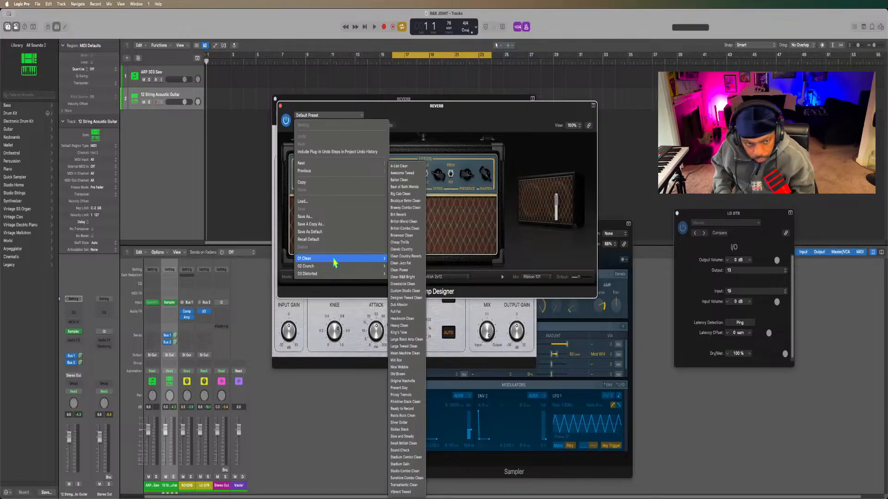
mouse_move(344, 259)
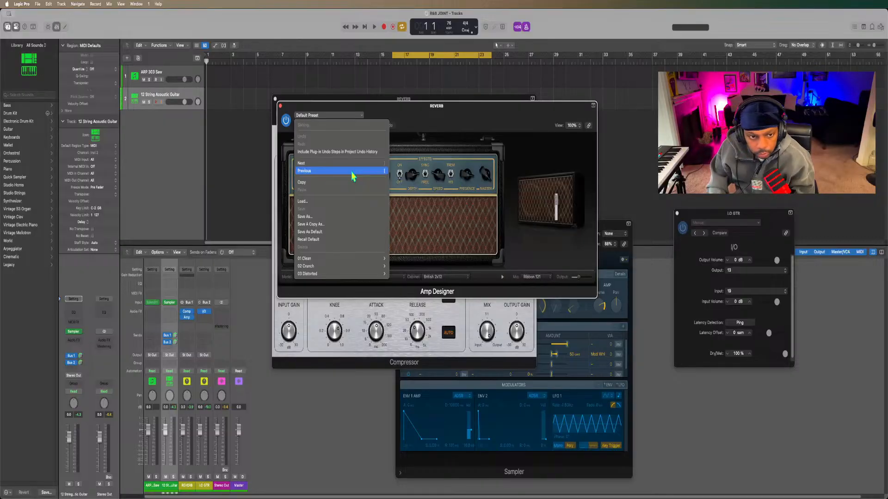
mouse_move(347, 267)
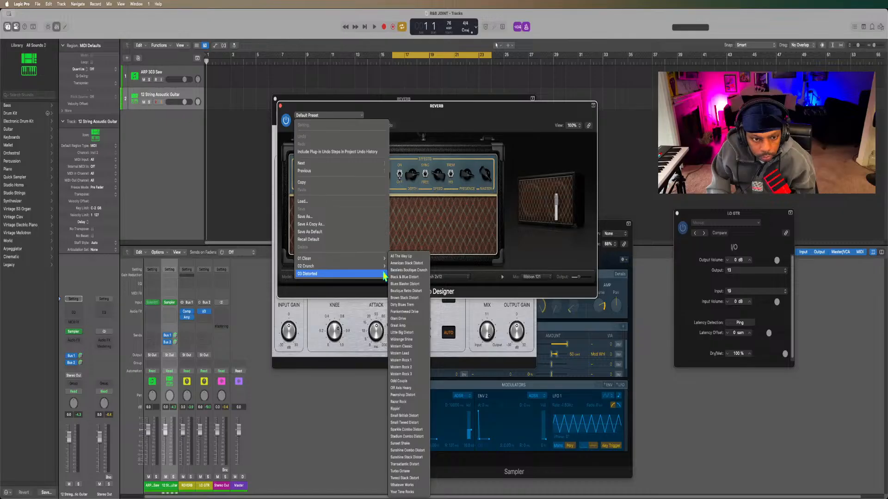
mouse_move(386, 262)
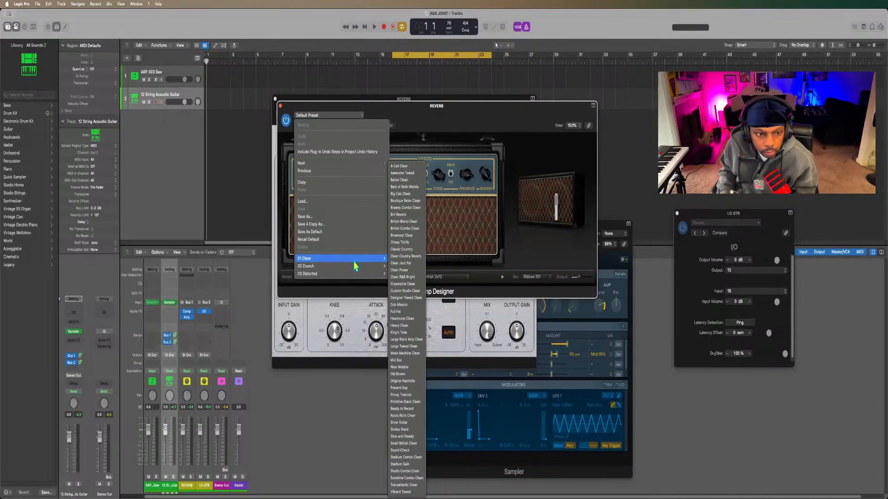
left_click(427, 116)
Look through Amp Designer's available combo models and amp heads without changing the selection.
left_click(318, 278)
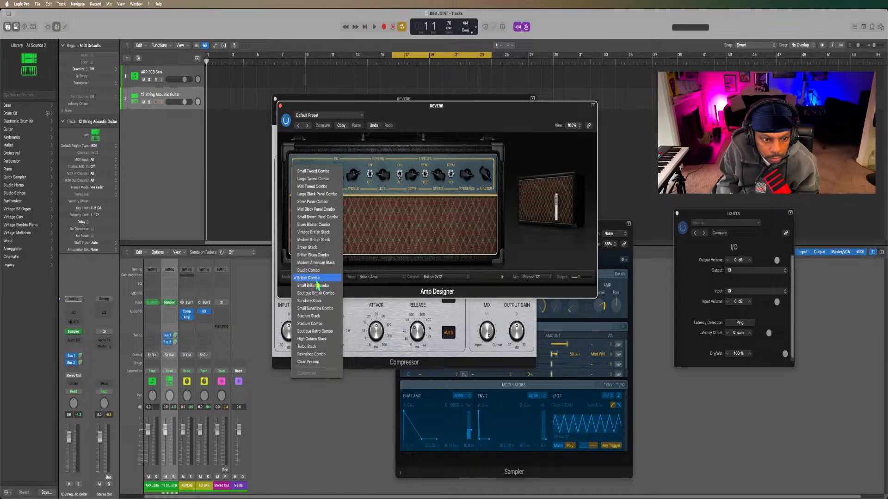
left_click(377, 283)
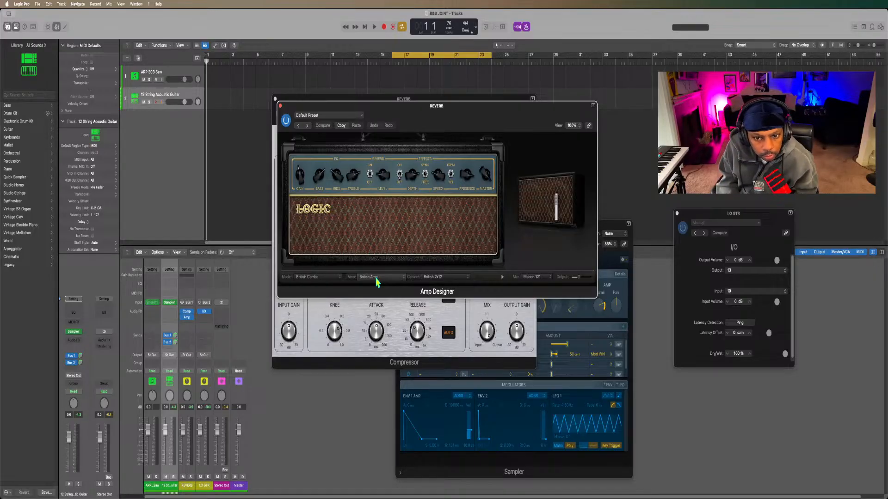
left_click(377, 278)
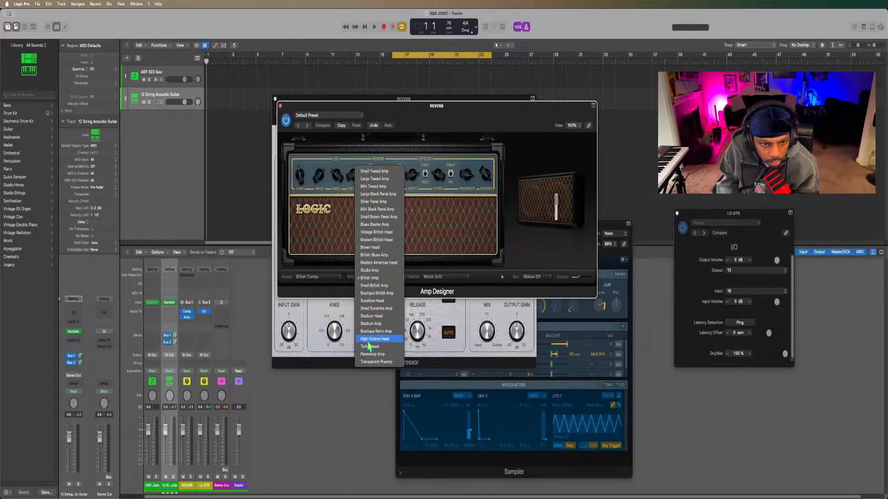
left_click(320, 284)
left_click(320, 282)
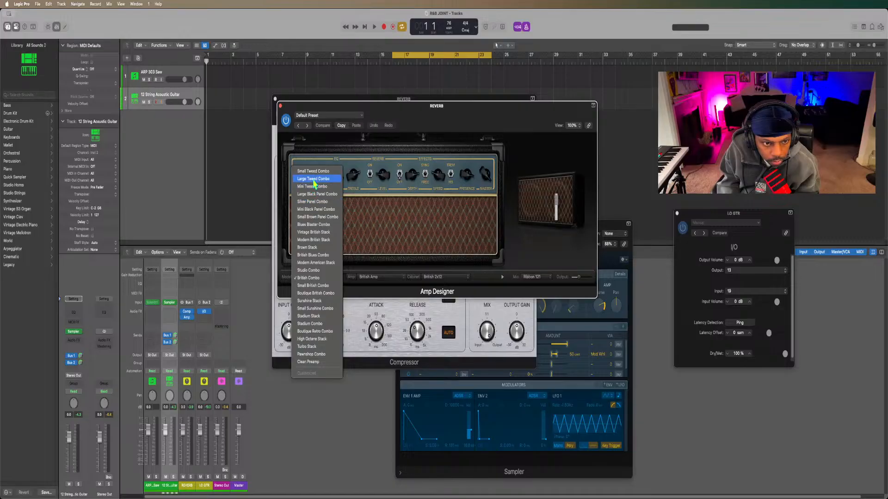
left_click(435, 280)
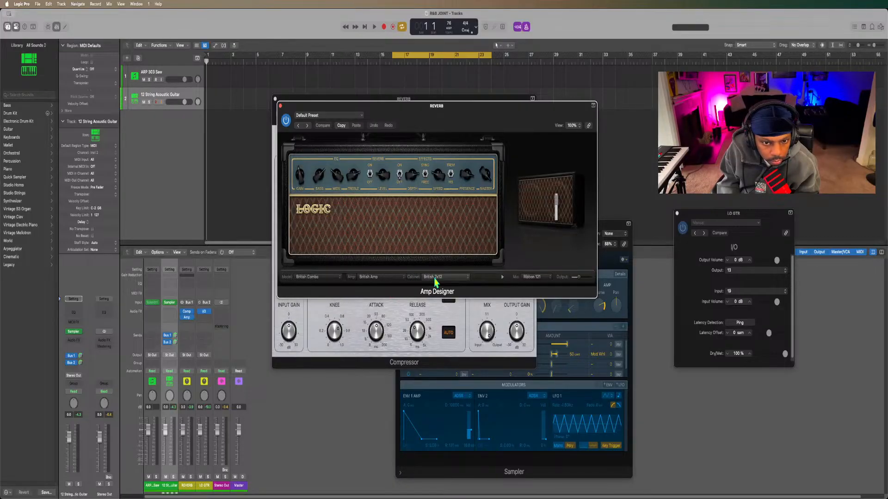
Try the Black Panel 1x10 cabinet, set the cabinet to Black Panel 4x10 instead and the amp to Mini Black Panel Amp.
left_click(436, 280)
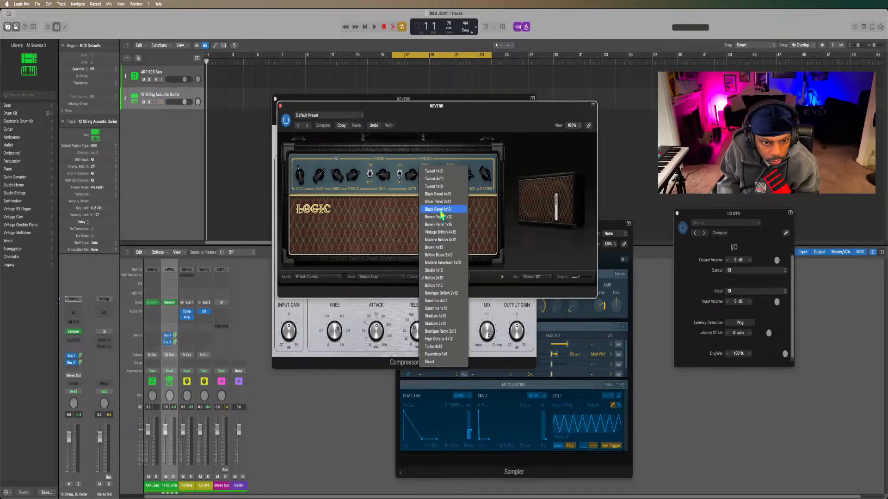
left_click(437, 209)
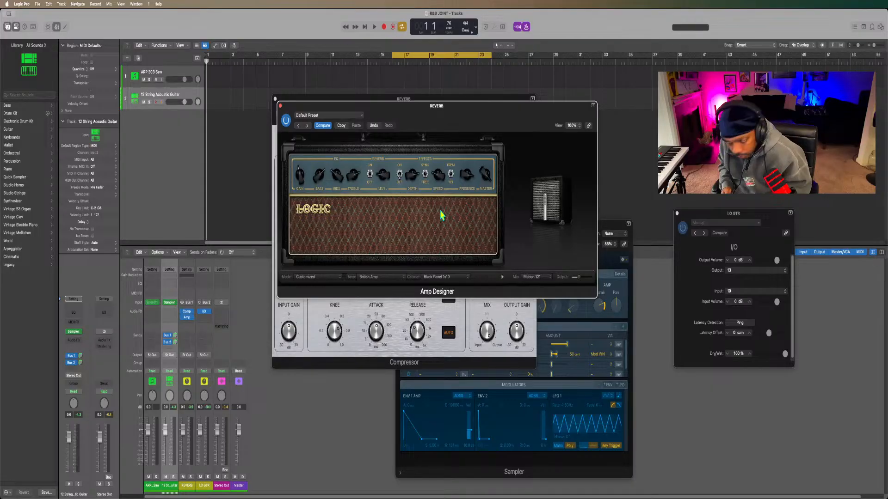
left_click(449, 278)
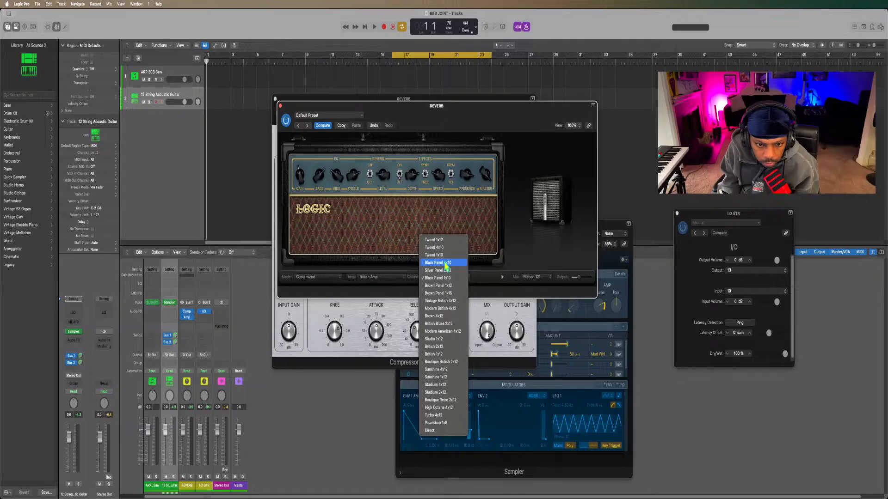
left_click(446, 263)
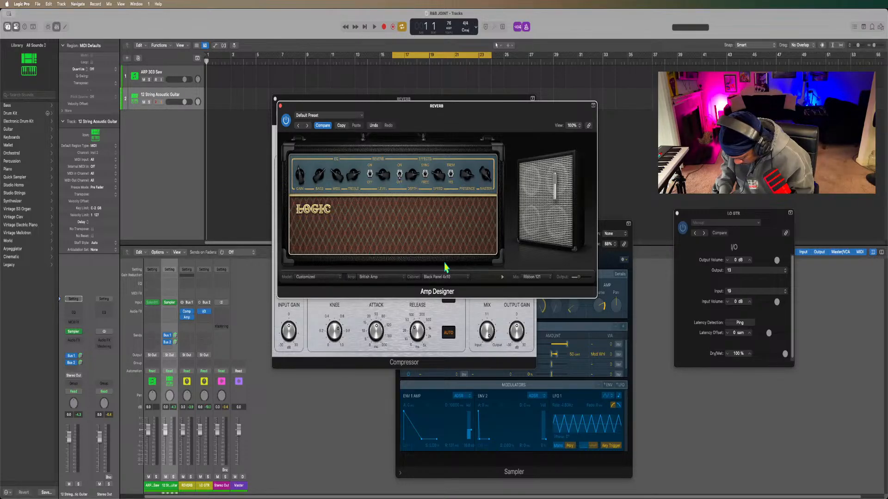
left_click(391, 280)
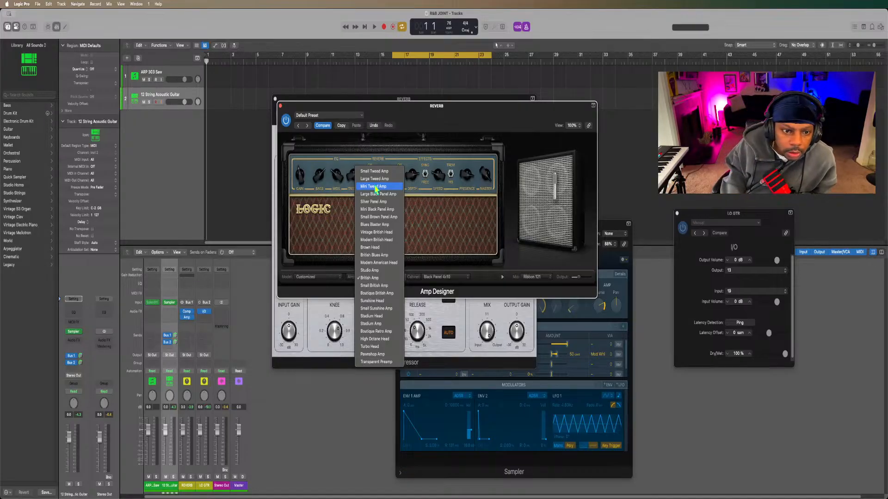
left_click(377, 209)
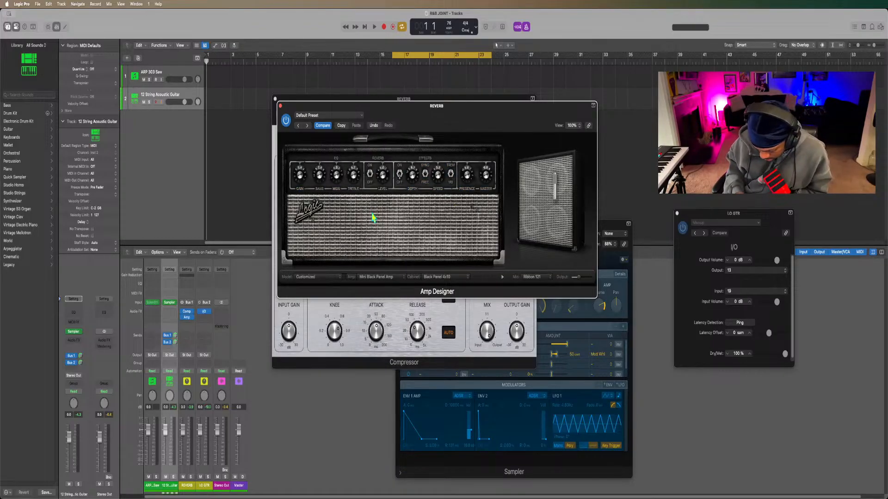
Set the Amp Designer model to Large Black Panel Combo and close the Compressor window behind it.
left_click(312, 277)
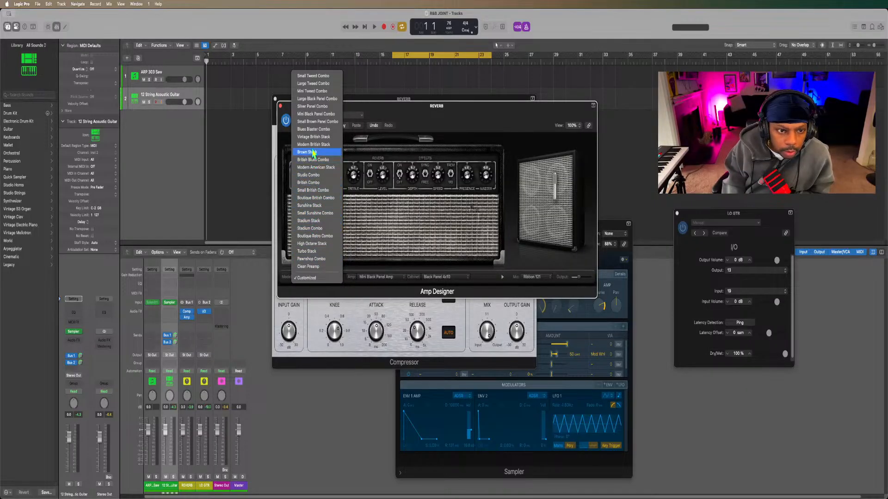
left_click(313, 100)
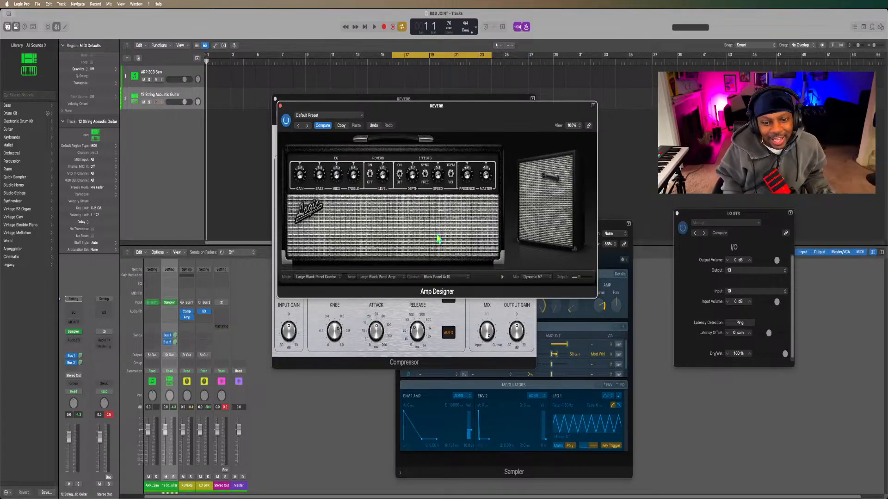
left_click(270, 150)
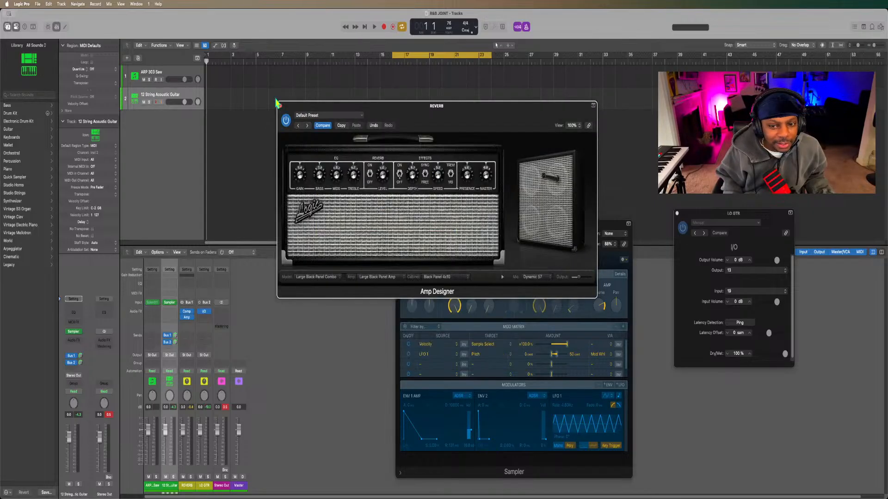
left_click(276, 99)
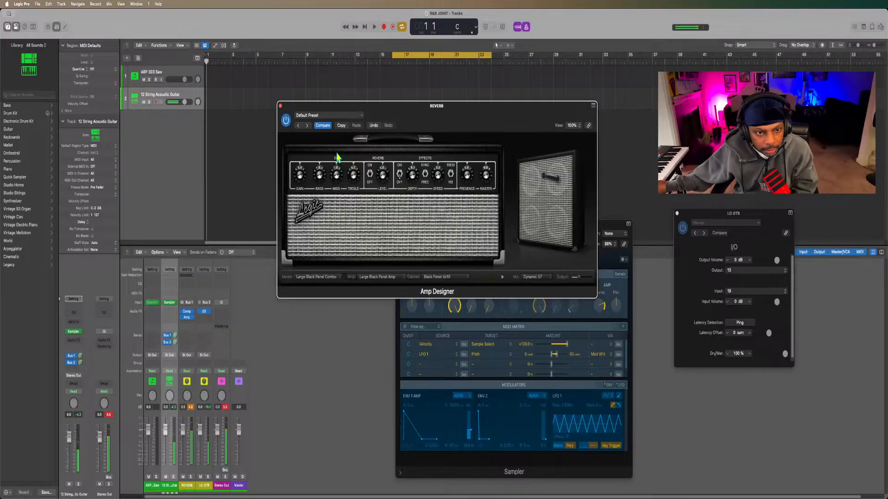
Adjust Amp Designer's Treble and effects Depth knobs while auditioning the guitar, and close the plug-in window.
left_click_drag(351, 173, 347, 230)
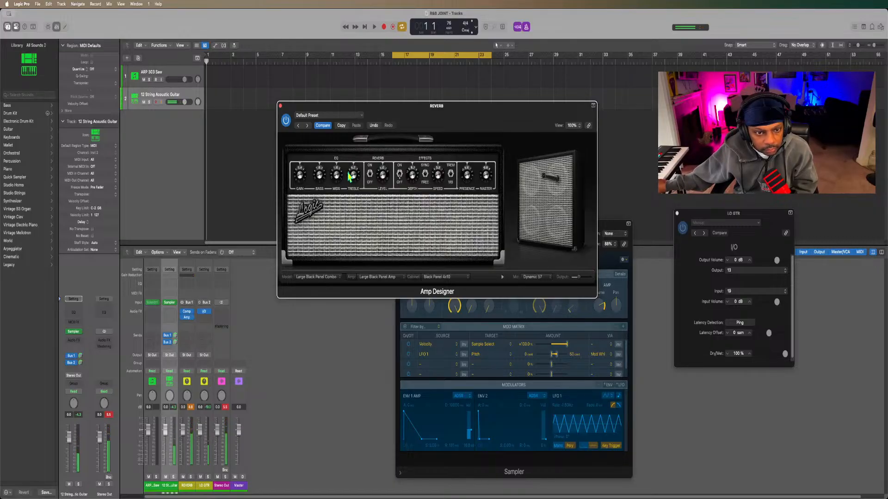
mouse_move(349, 172)
left_mouse_down()
mouse_move(346, 184)
mouse_move(348, 175)
left_mouse_up()
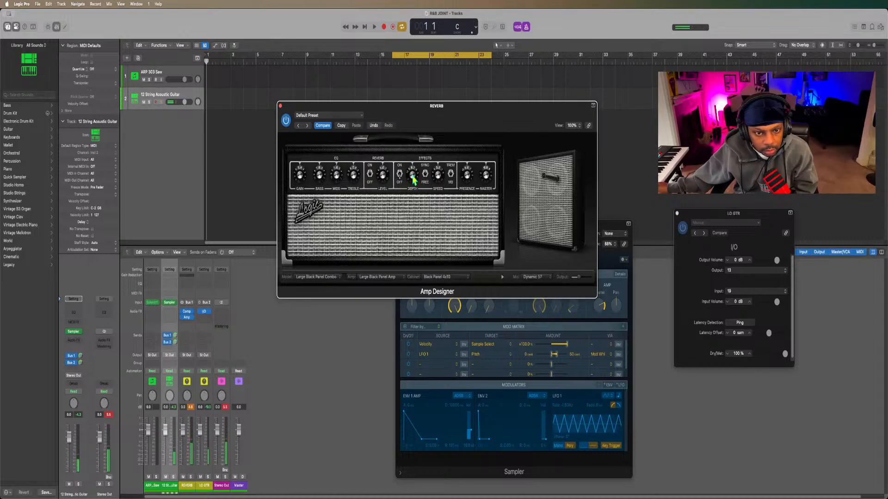
mouse_move(411, 175)
left_mouse_down()
mouse_move(413, 152)
mouse_move(413, 167)
left_mouse_up()
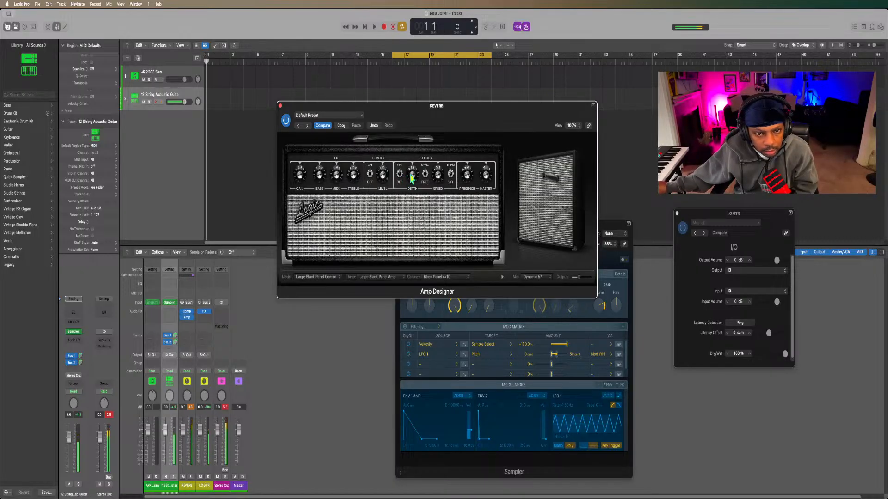
mouse_move(411, 176)
left_mouse_down()
mouse_move(415, 153)
mouse_move(412, 171)
left_mouse_up()
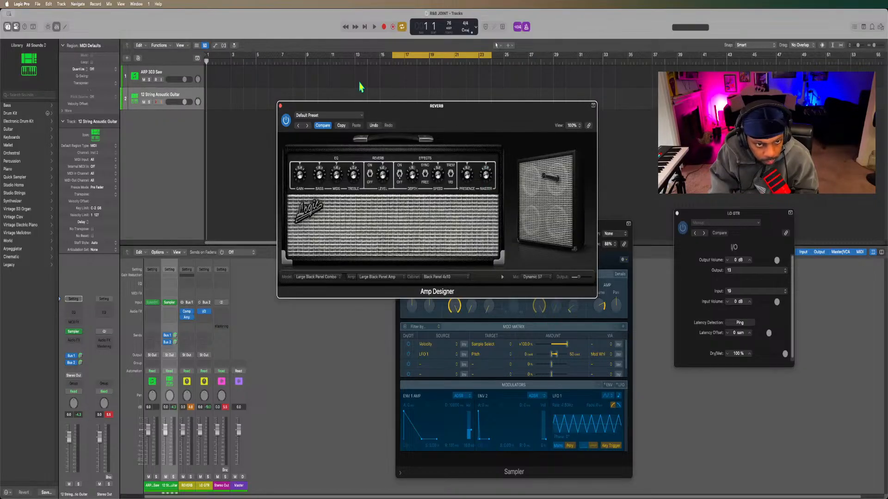
left_click(281, 107)
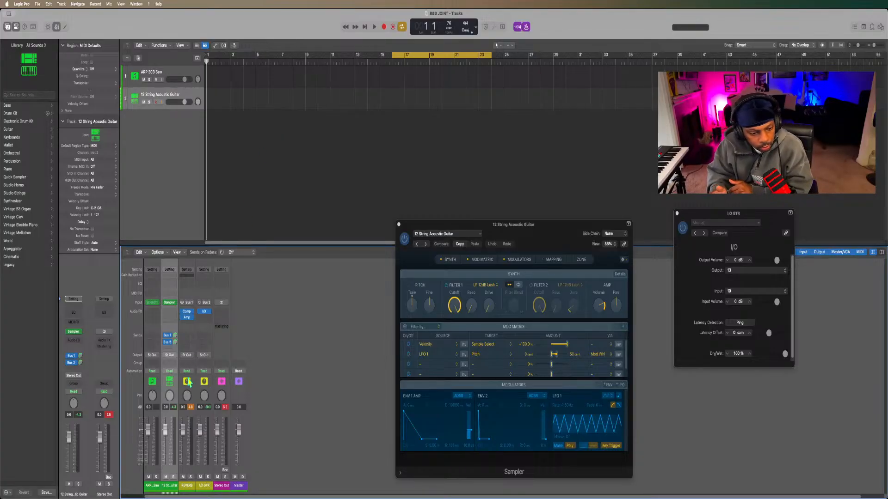
Insert a Channel EQ after Amp Designer on the REVERB channel.
left_click(187, 324)
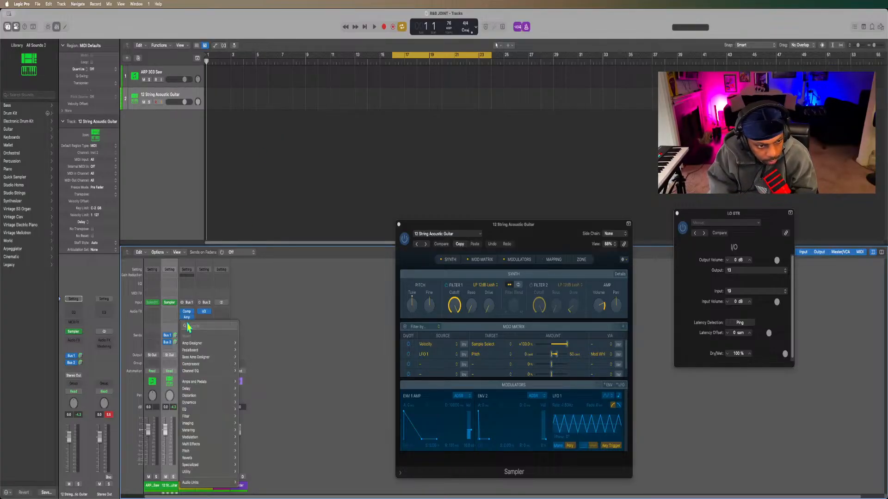
mouse_move(191, 351)
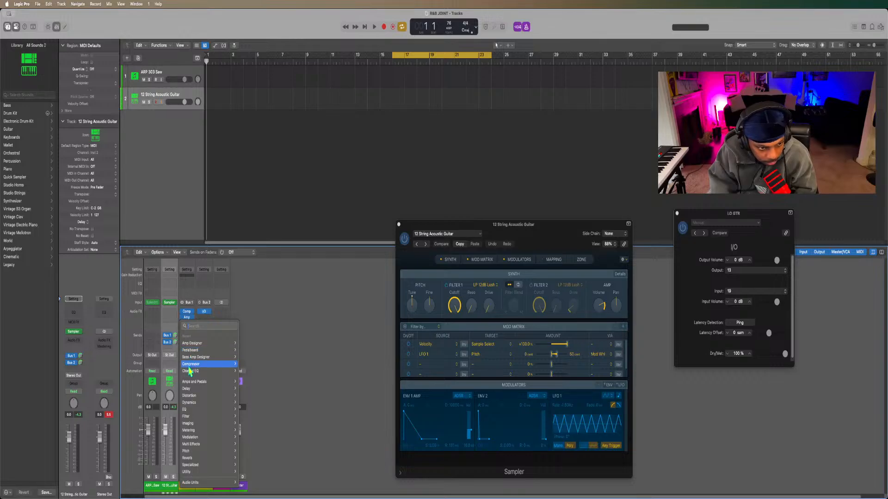
key("Escape")
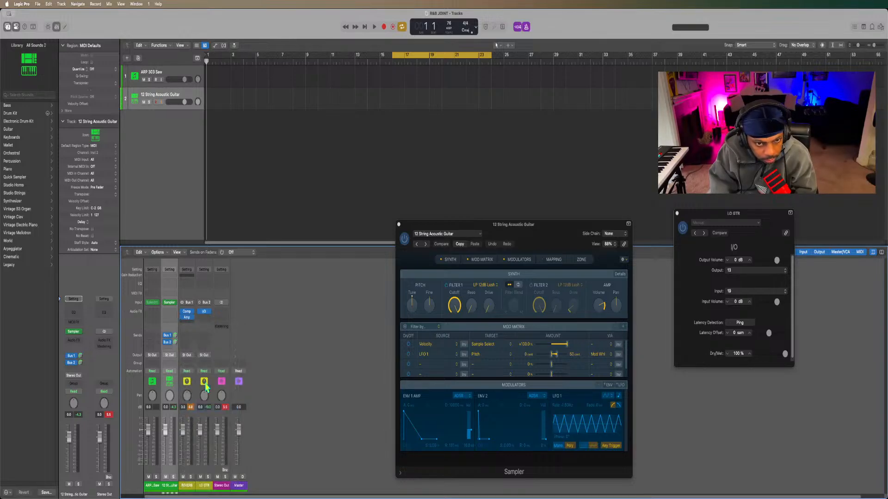
left_click(187, 324)
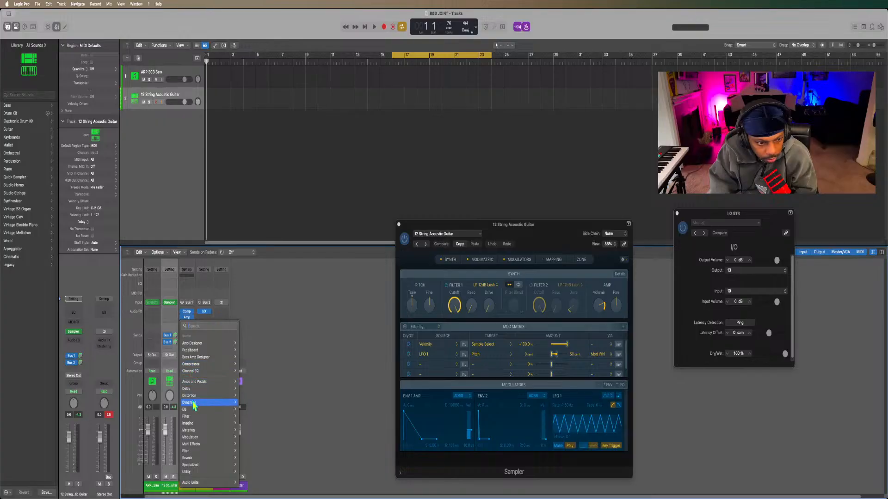
mouse_move(208, 409)
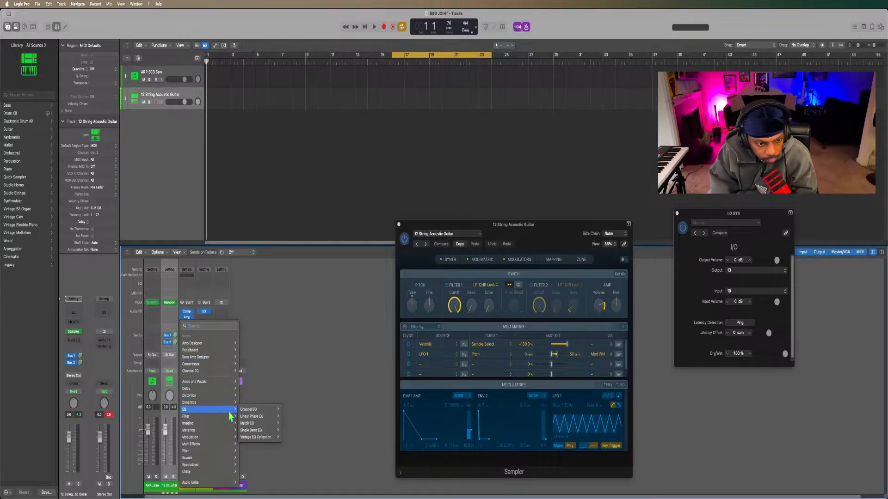
mouse_move(259, 409)
left_click(289, 410)
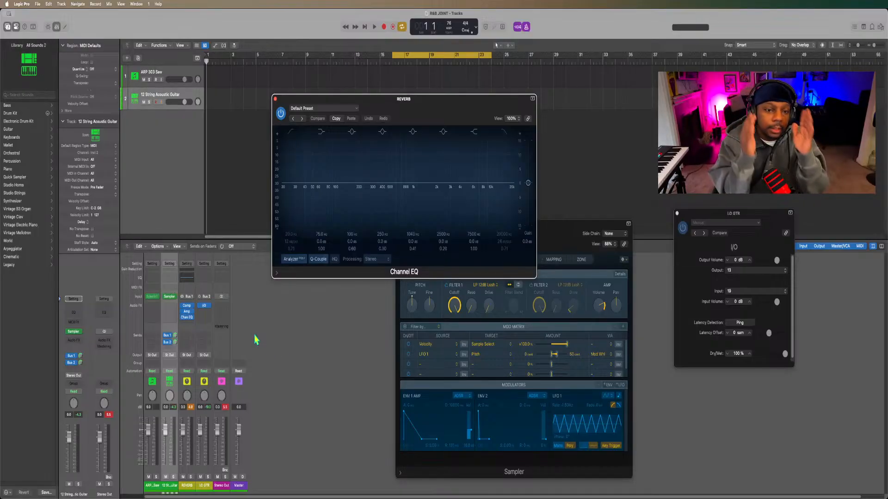
Enable the low-cut and high-cut bands in Channel EQ and raise the low-cut frequency to about 94 Hz.
left_click(291, 134)
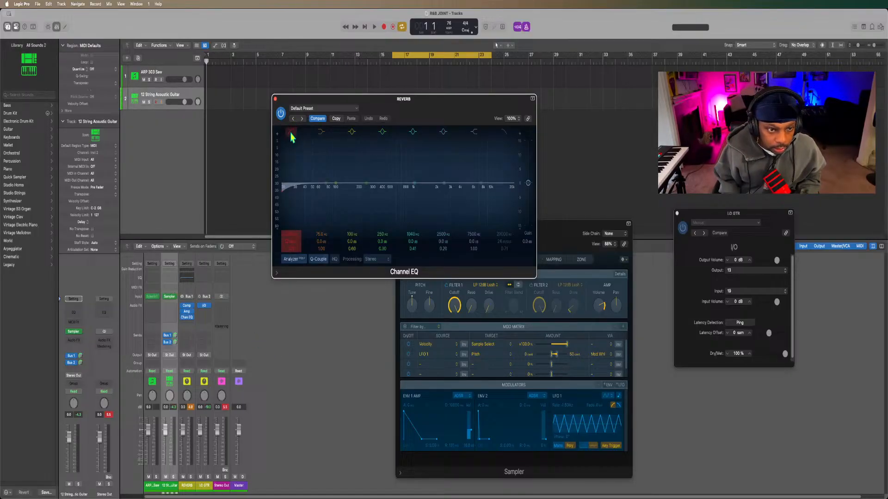
left_click(504, 134)
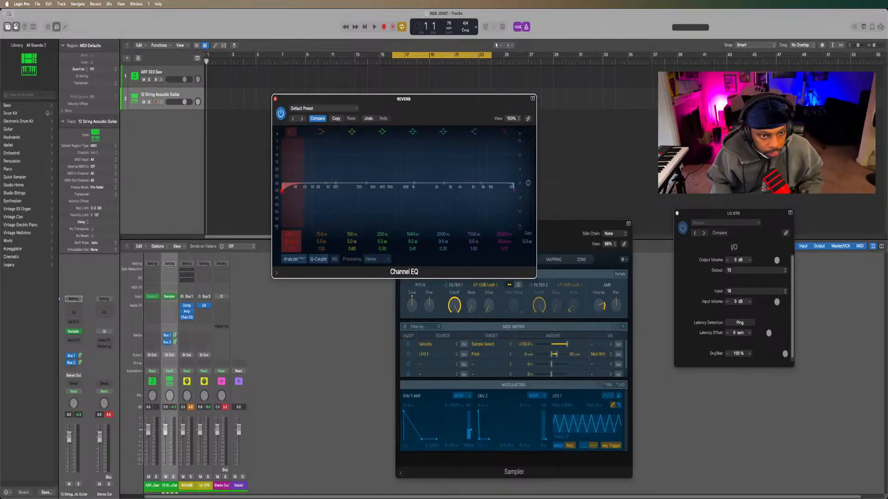
key("space")
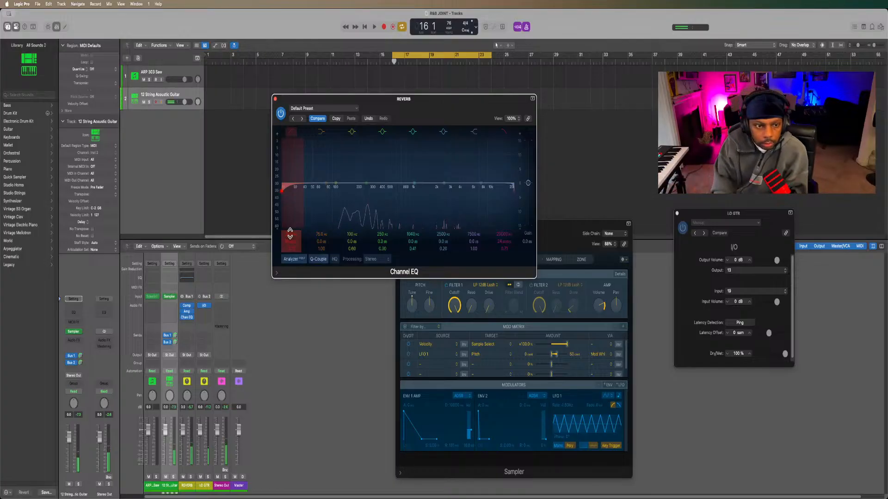
left_click_drag(290, 231, 290, 212)
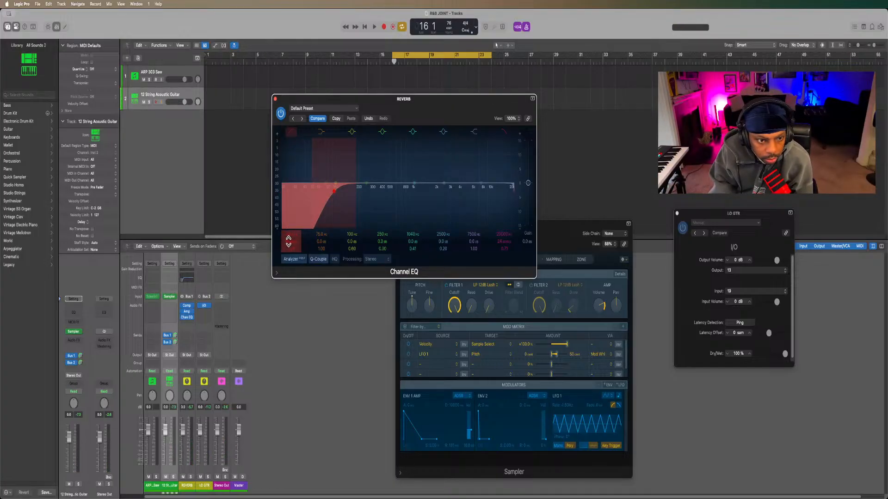
left_click_drag(289, 241, 290, 236)
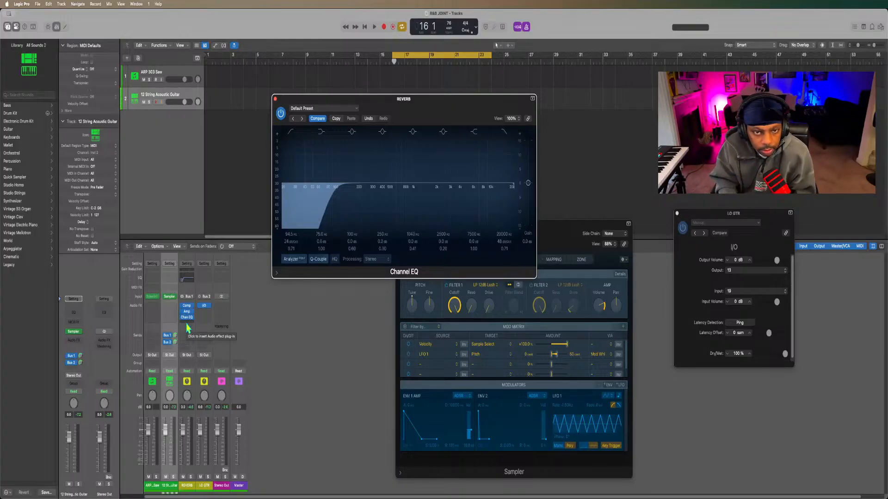
Insert a Chorus after Channel EQ on the REVERB channel and compare the sound with it bypassed and active.
left_click(187, 325)
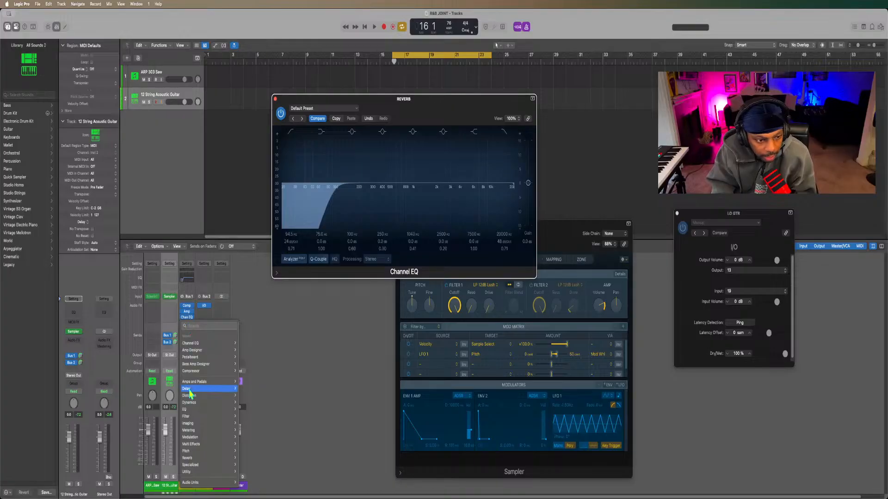
mouse_move(190, 391)
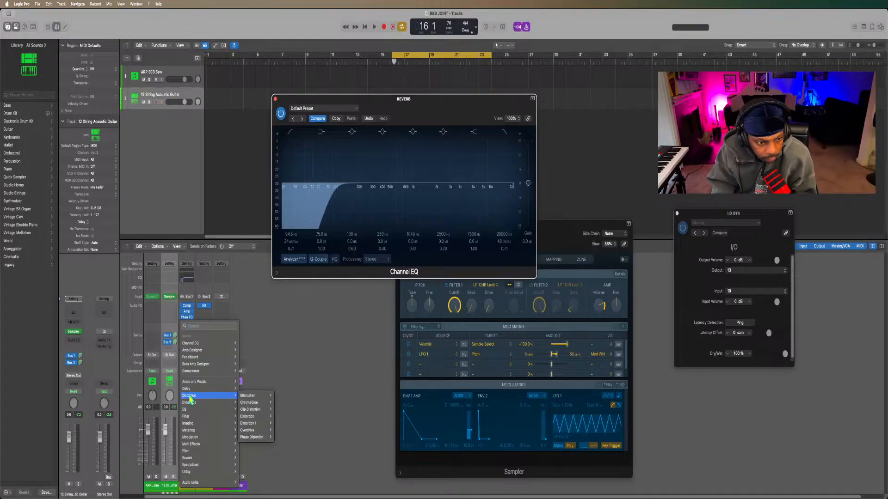
mouse_move(191, 404)
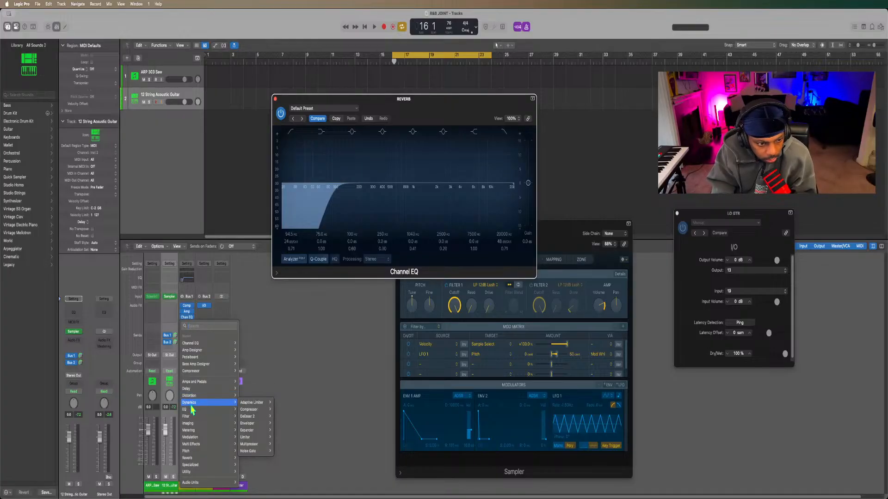
mouse_move(193, 427)
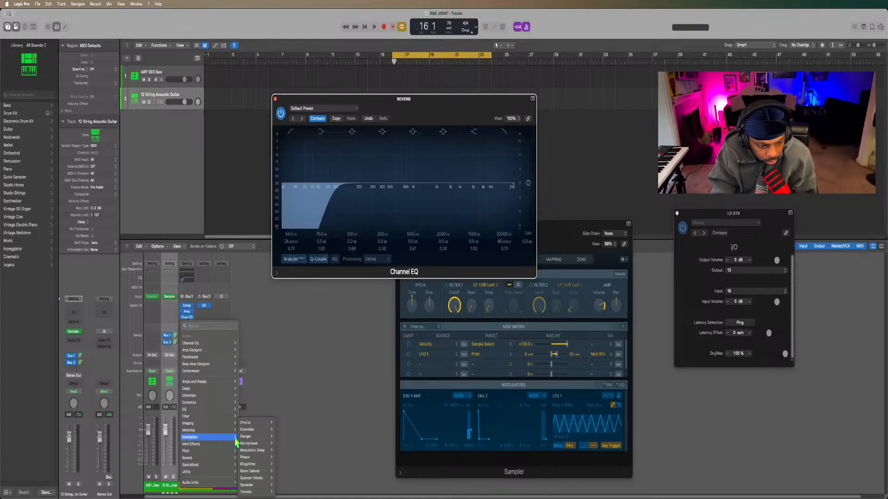
mouse_move(244, 432)
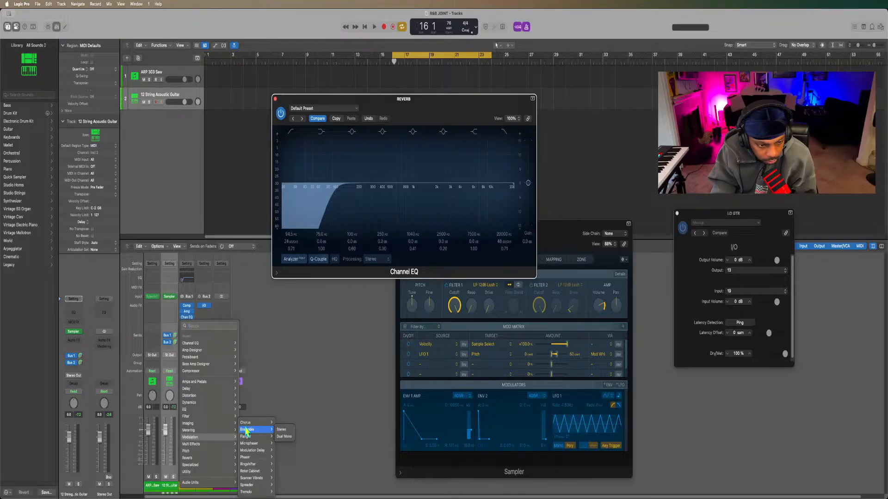
mouse_move(244, 452)
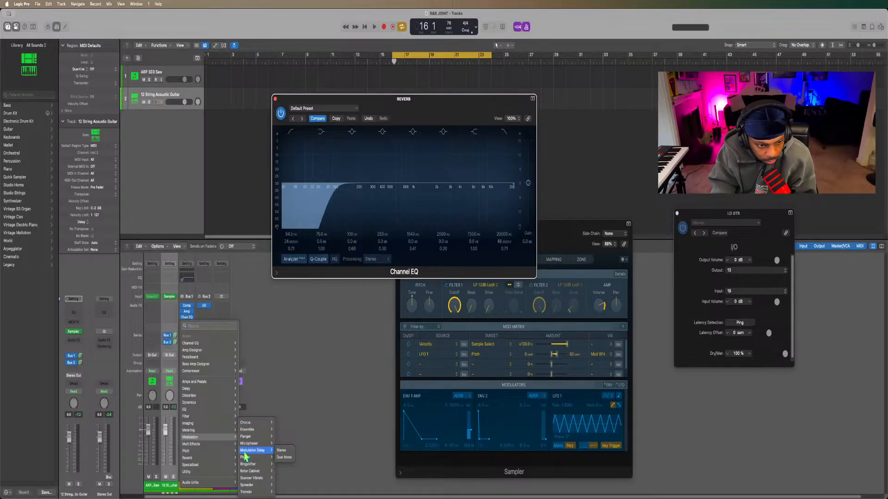
left_click(246, 423)
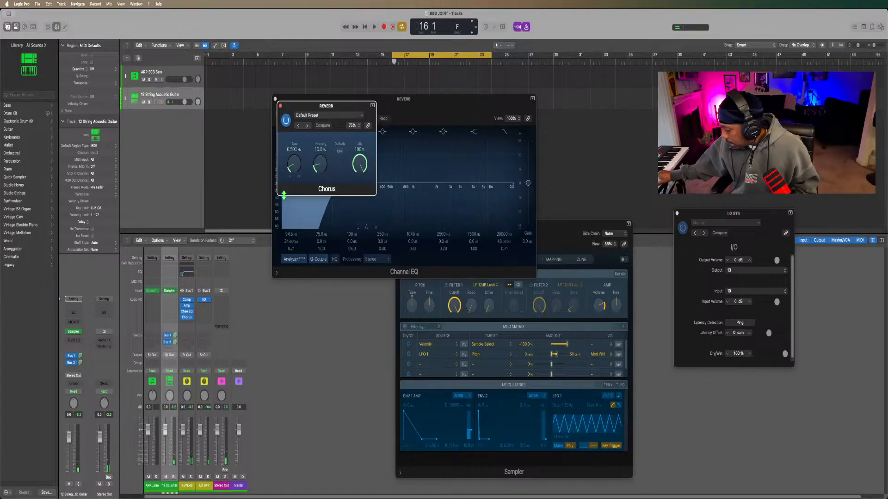
left_click(286, 124)
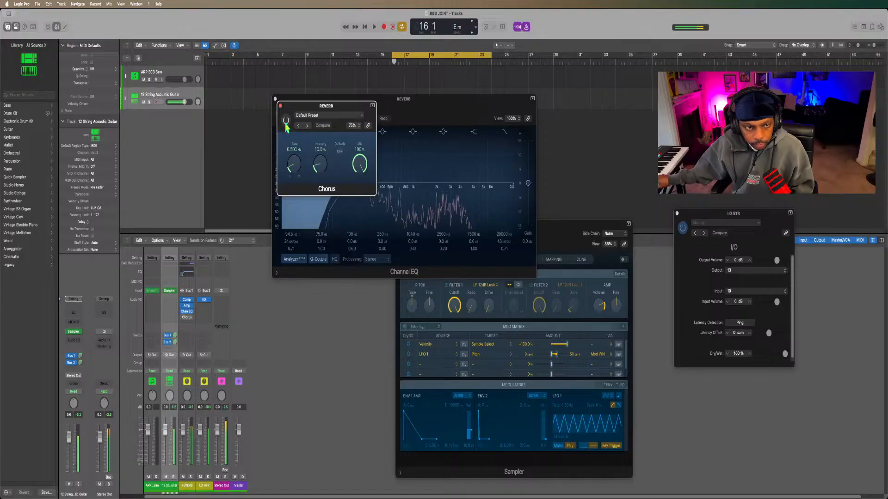
left_click(286, 122)
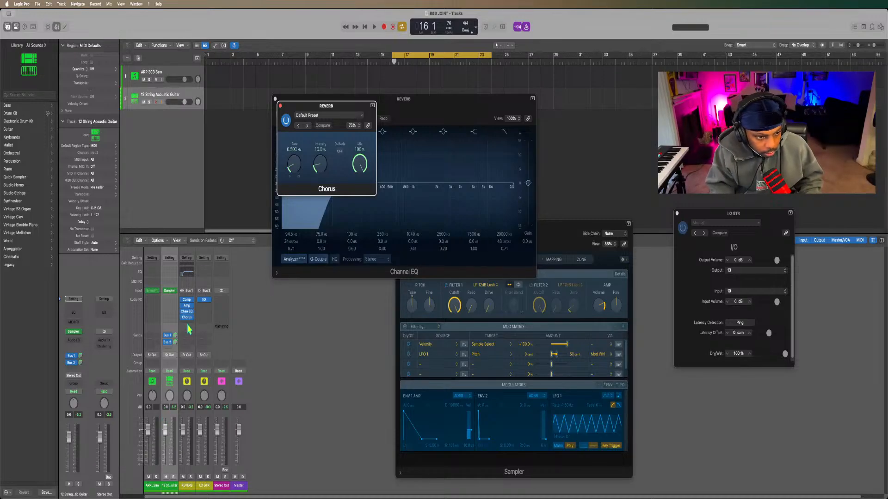
Insert a Quantec Room Simulator after Chorus on the REVERB channel.
left_click(205, 302)
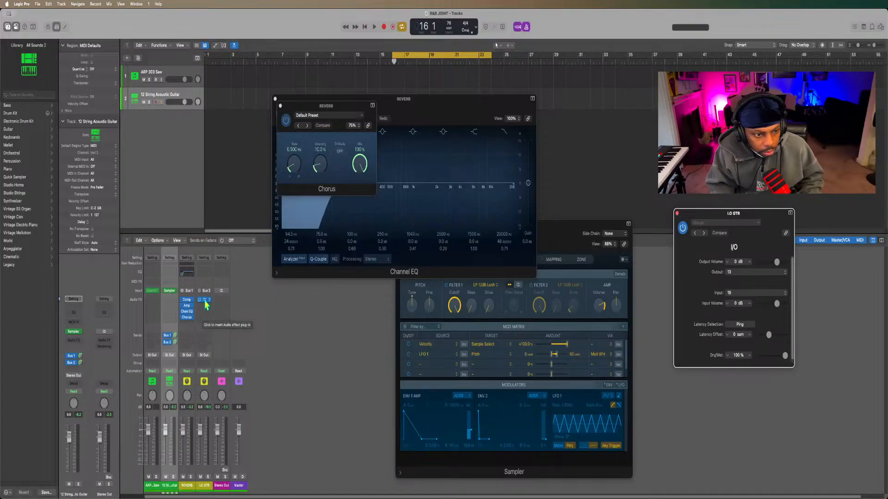
left_click(188, 323)
mouse_move(202, 397)
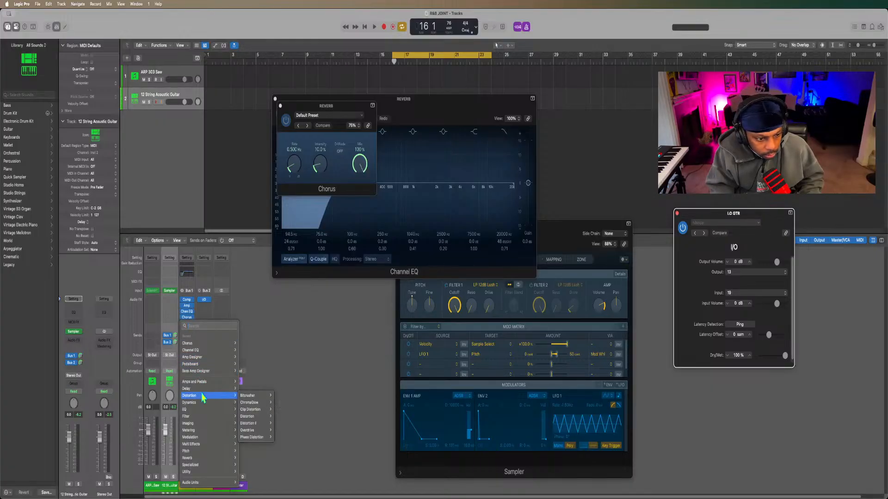
mouse_move(202, 418)
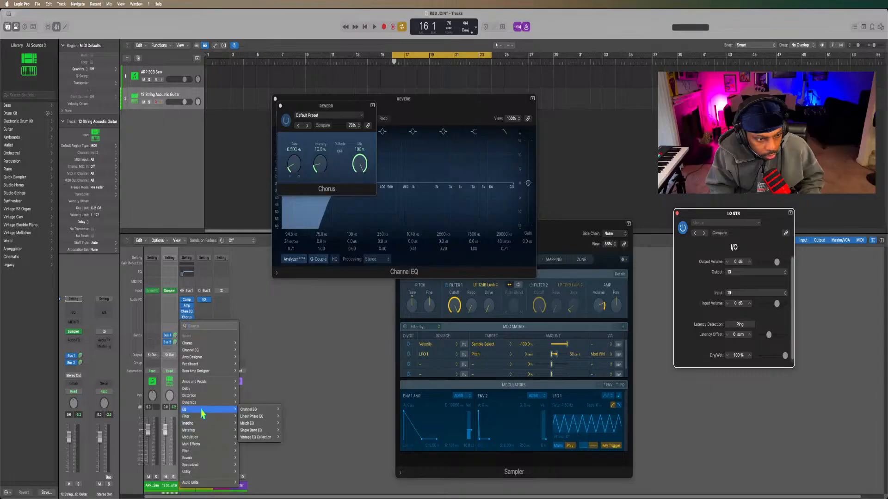
mouse_move(212, 459)
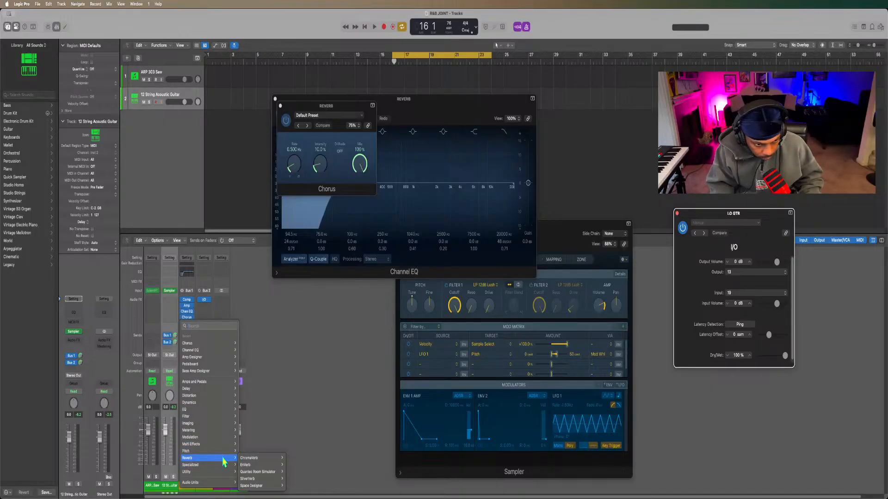
mouse_move(243, 476)
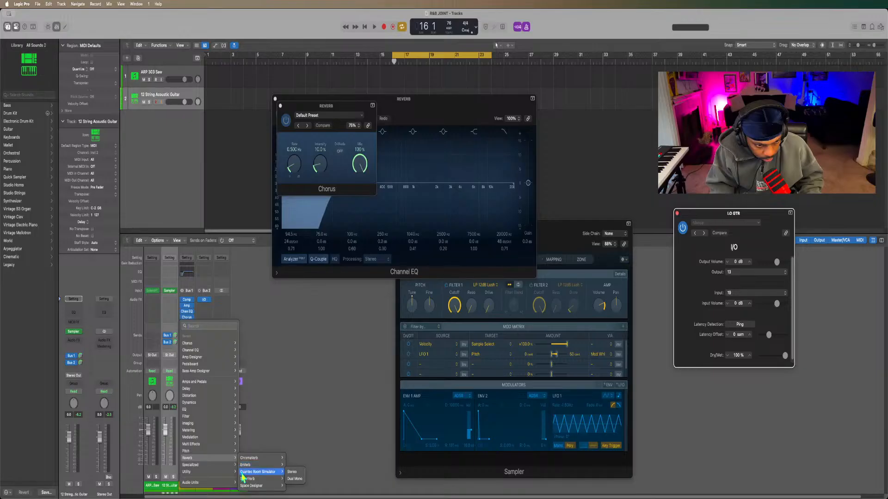
mouse_move(245, 460)
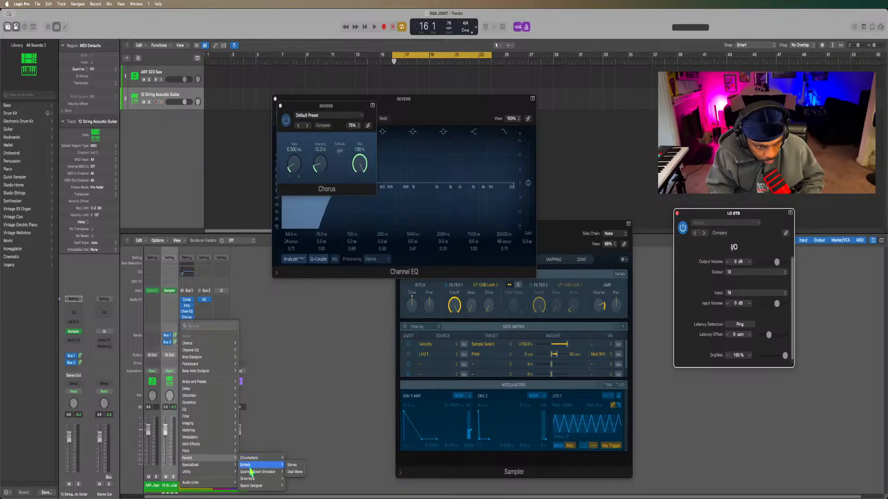
left_click(252, 474)
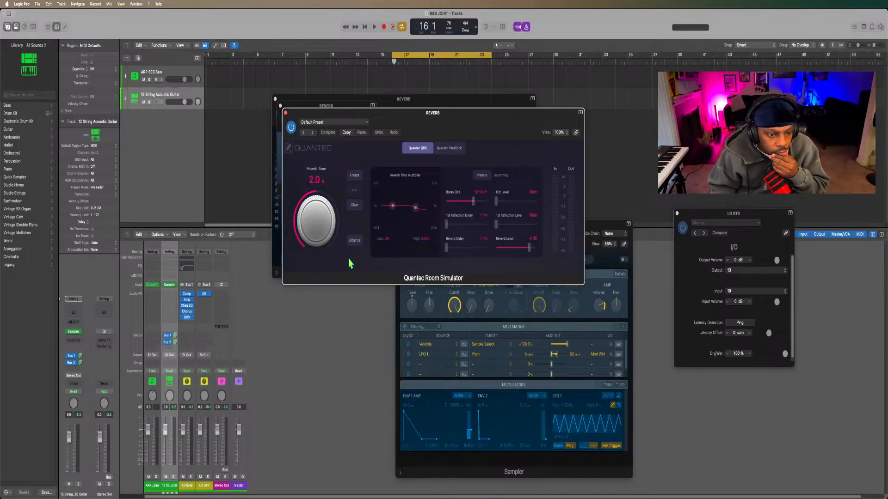
Insert ChromaVerb after the Quantec Room Simulator on the REVERB channel and close its plug-in window.
left_click(188, 323)
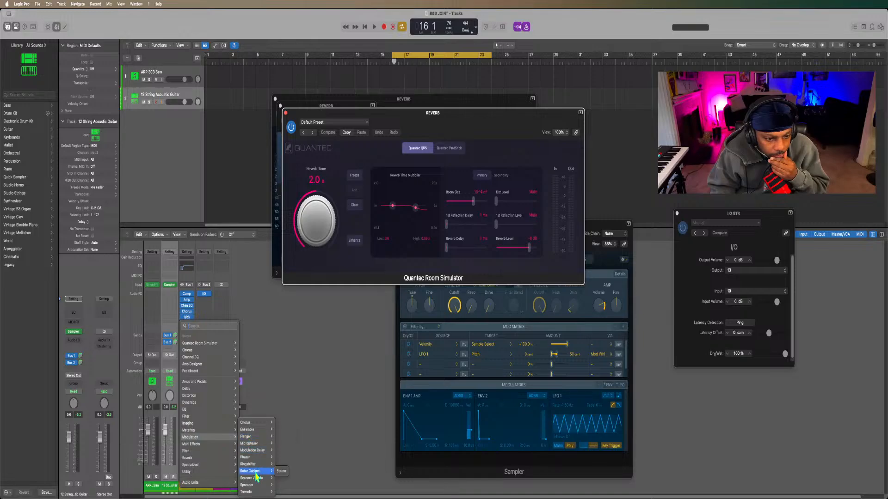
mouse_move(256, 459)
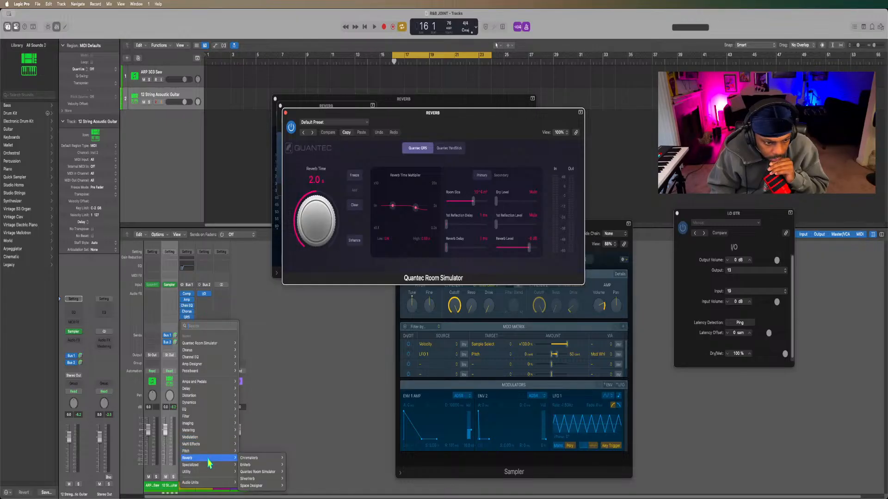
left_click(250, 459)
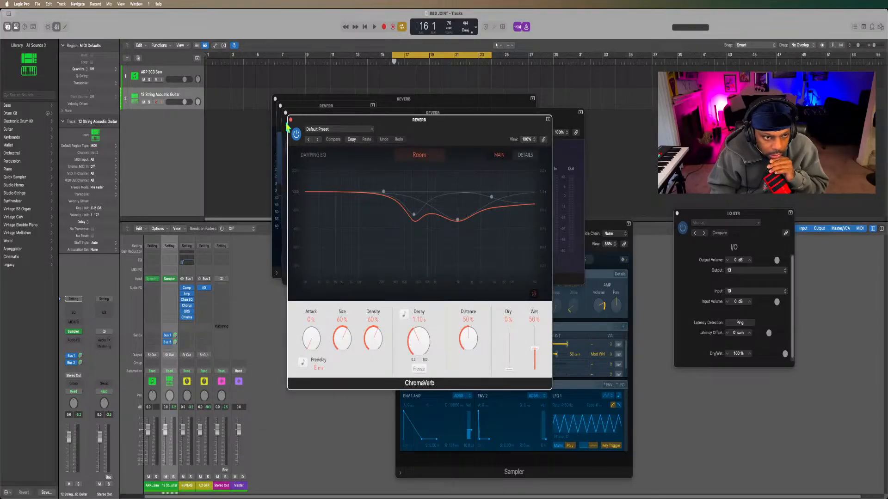
left_click(290, 119)
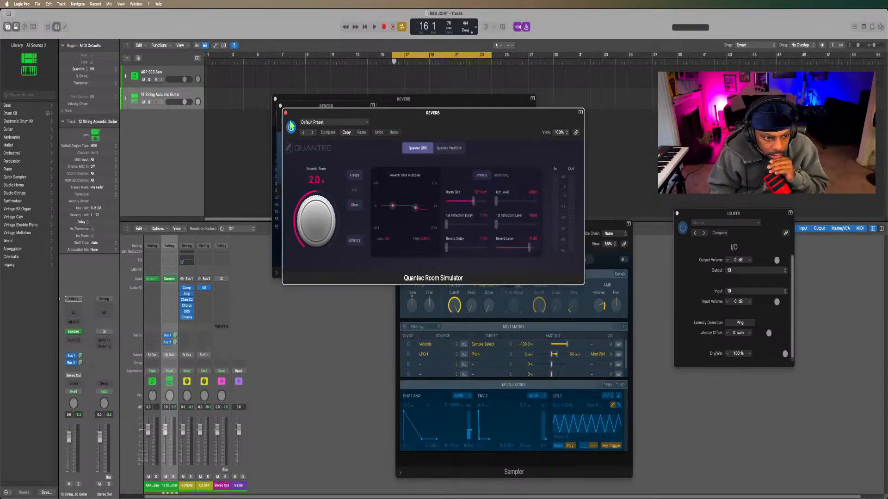
Replace ChromaVerb on the REVERB channel with a second Quantec Room Simulator.
left_click(193, 318)
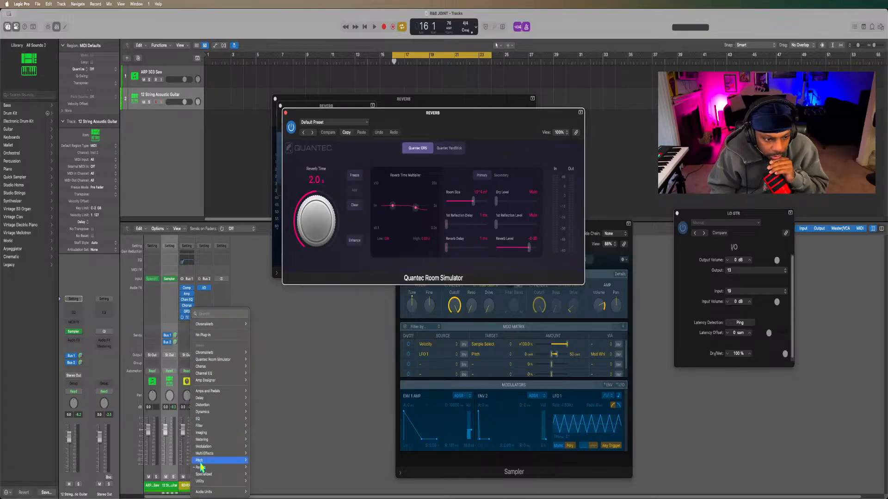
mouse_move(204, 468)
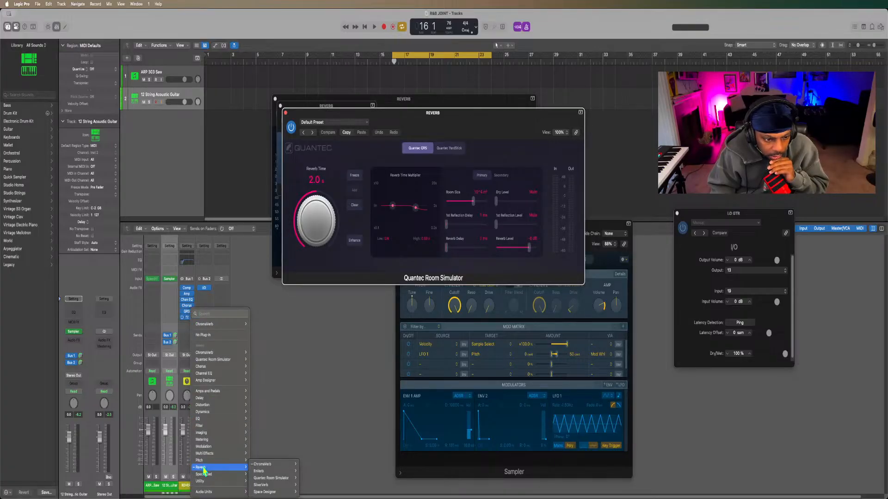
mouse_move(237, 476)
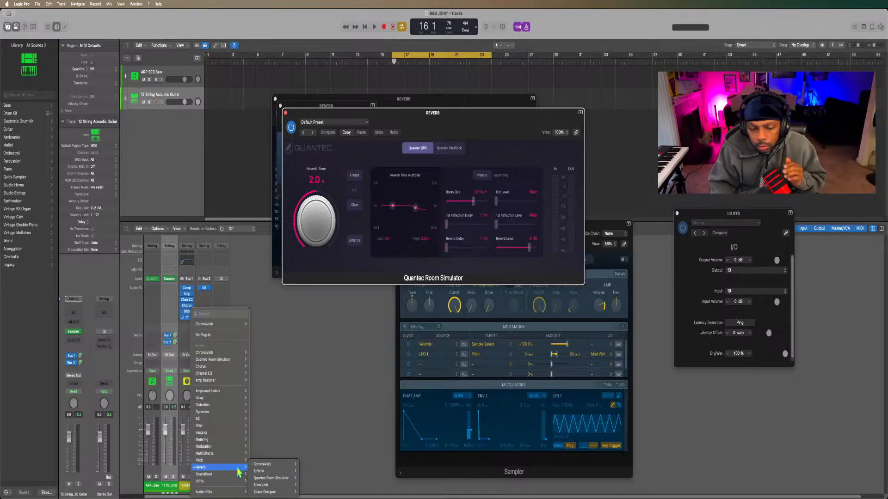
mouse_move(270, 479)
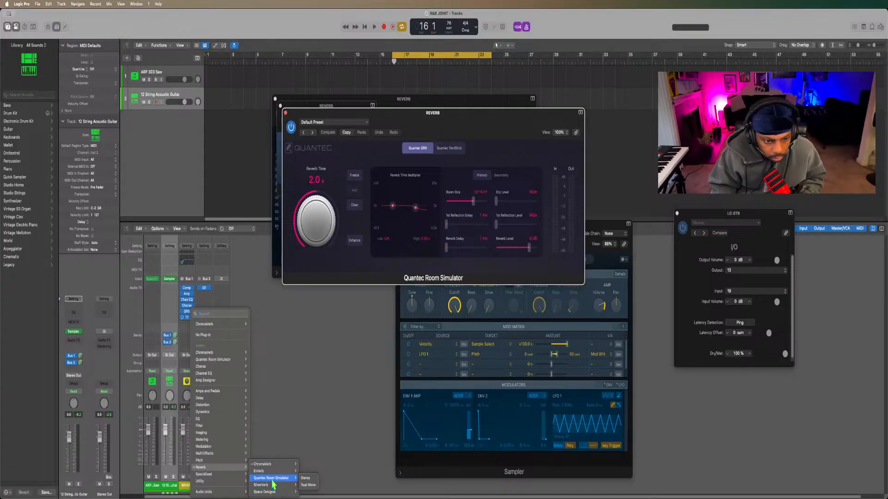
left_click(273, 481)
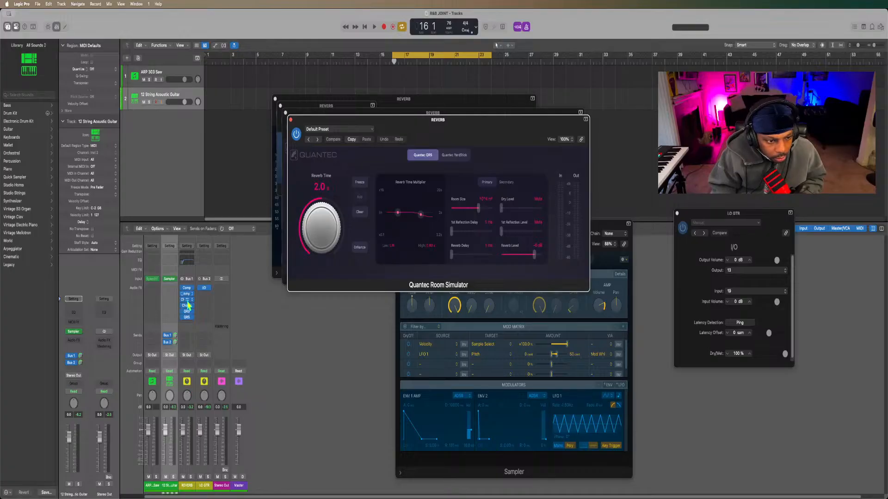
Try ChromaGlow in place of the second Quantec Room Simulator on the REVERB channel, and empty that slot again.
left_click(191, 317)
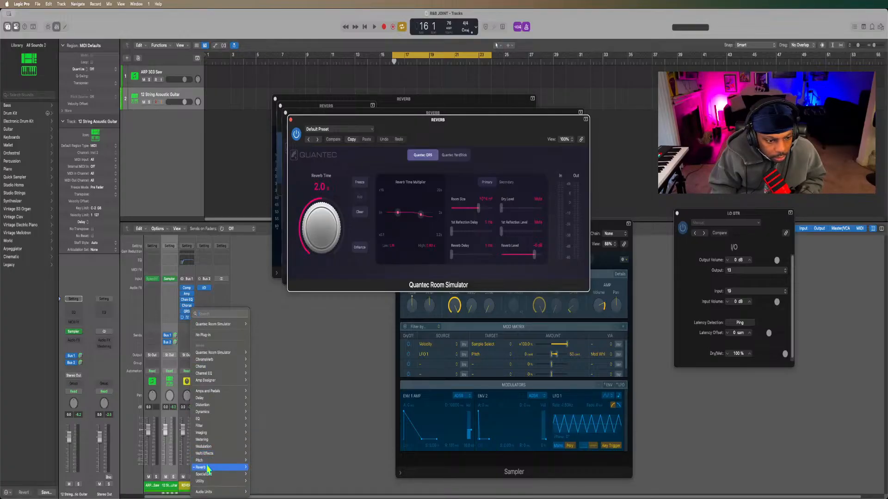
mouse_move(208, 468)
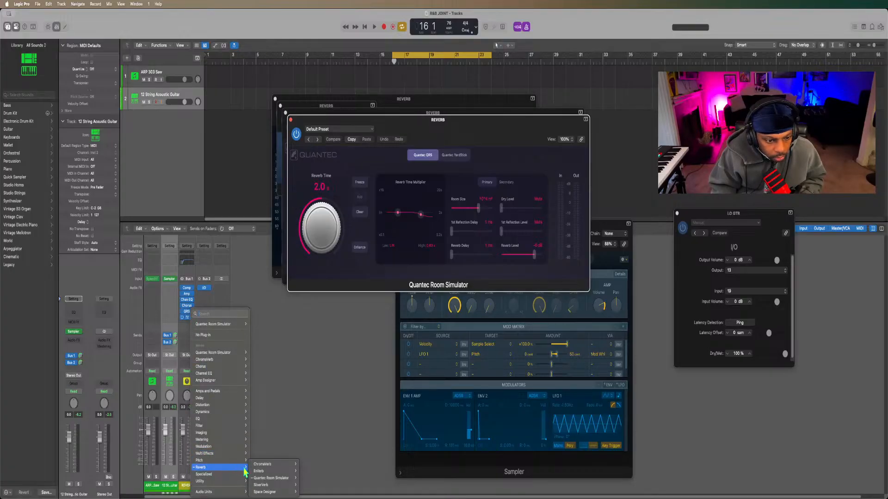
mouse_move(261, 493)
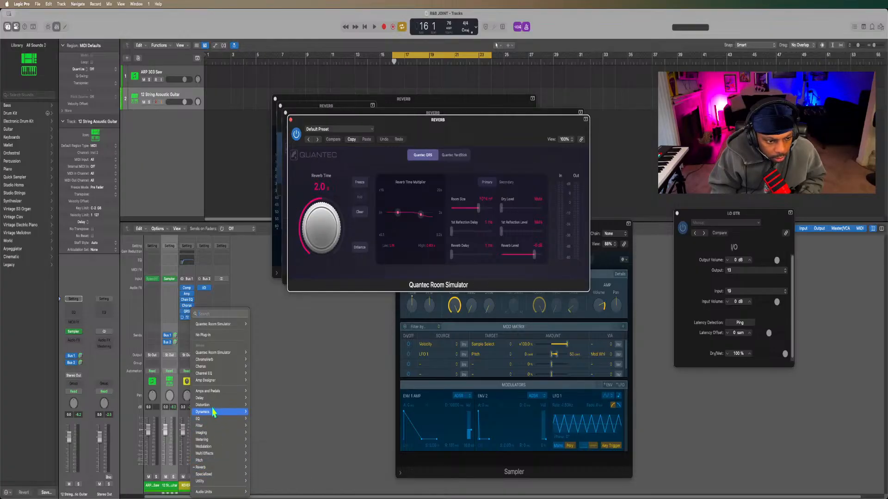
mouse_move(212, 406)
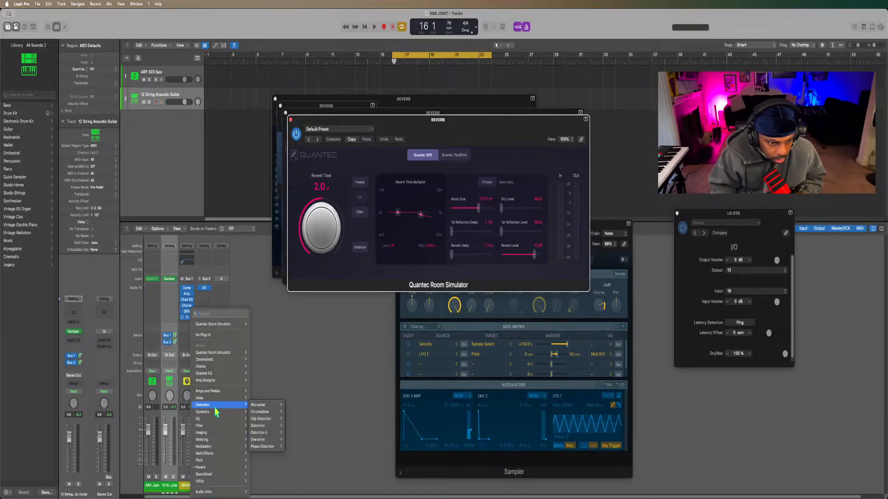
mouse_move(259, 413)
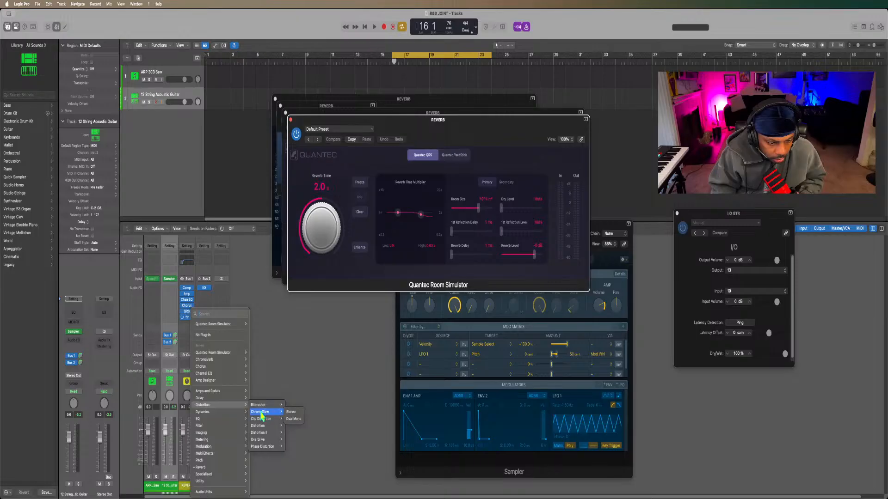
left_click(260, 413)
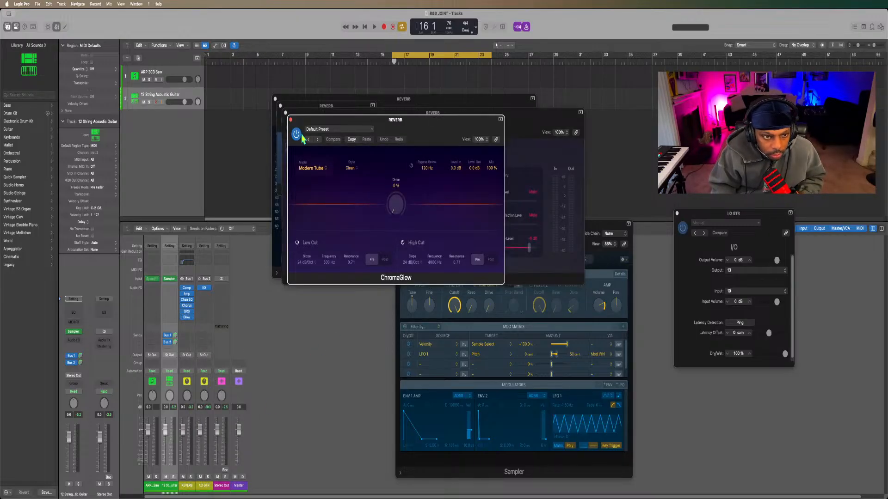
left_click(291, 120)
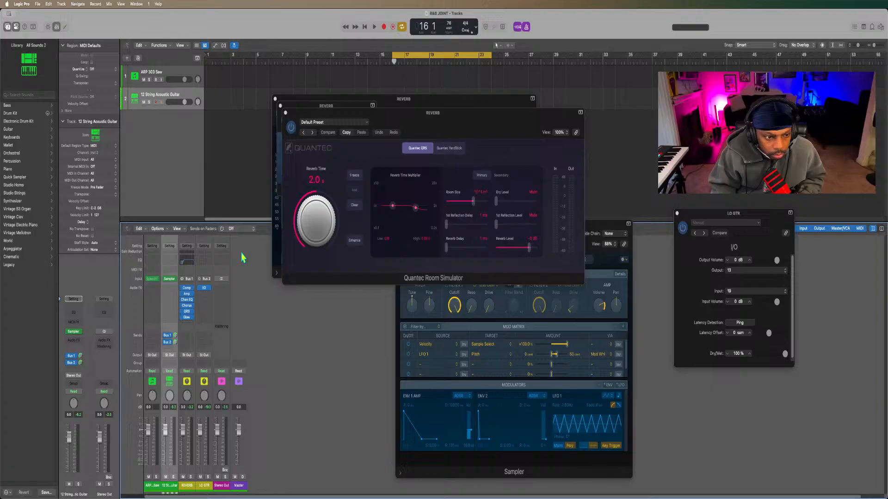
left_click(190, 318)
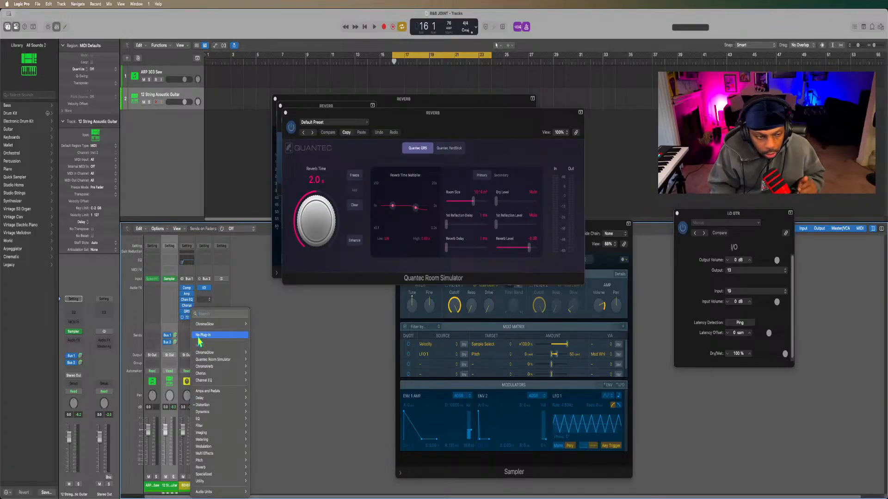
left_click(197, 336)
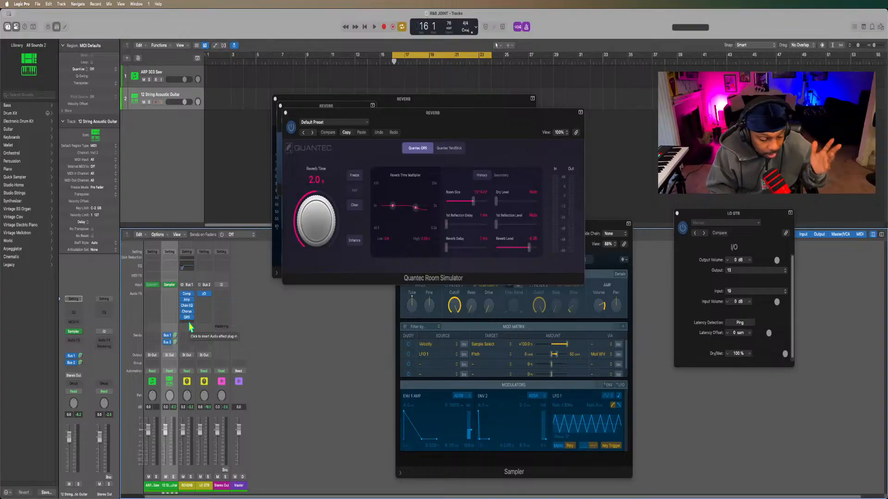
Insert a Tape Delay after the Quantec Room Simulator on the REVERB channel.
left_click(190, 326)
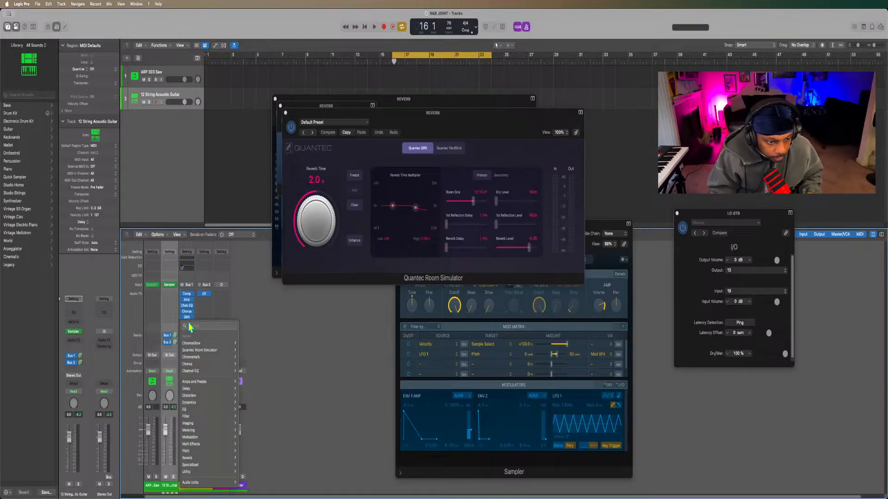
mouse_move(188, 345)
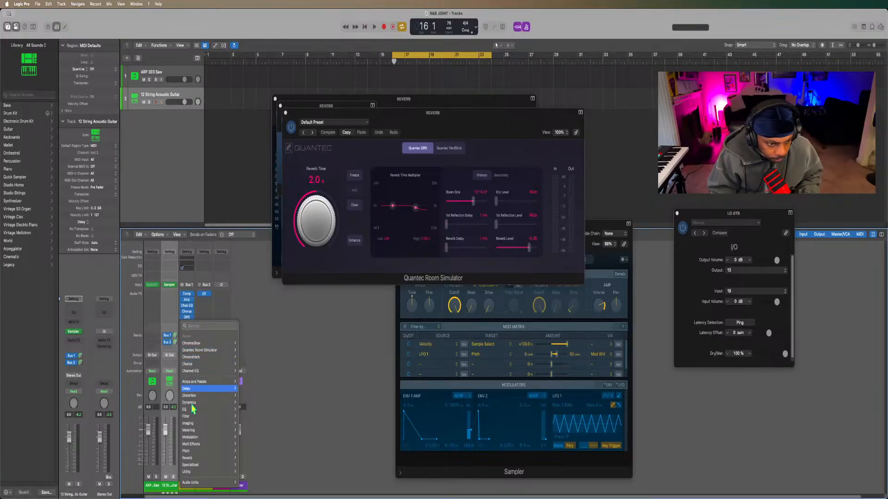
mouse_move(192, 417)
mouse_move(196, 390)
left_click(265, 419)
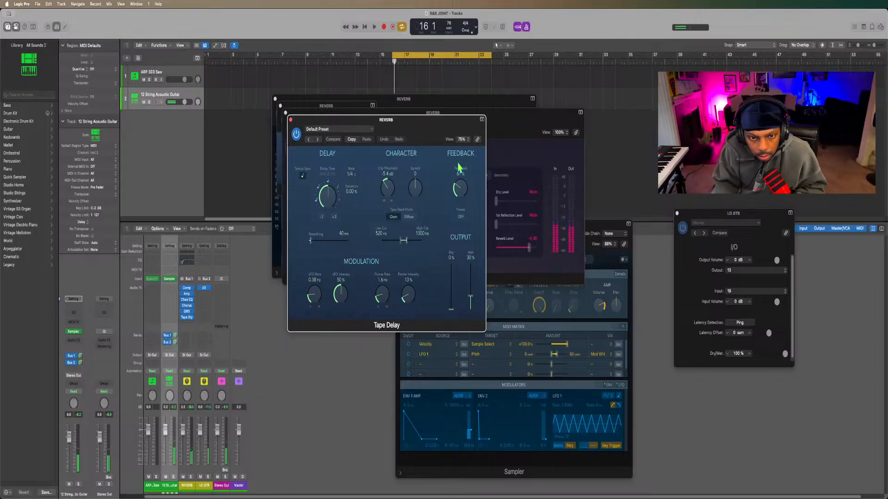
Set Tape Delay's Feedback to 7%, Wet output to 100% and delay note value to 1/2, auditioning 1/8 and 1/1 along the way.
left_click_drag(460, 197, 453, 216)
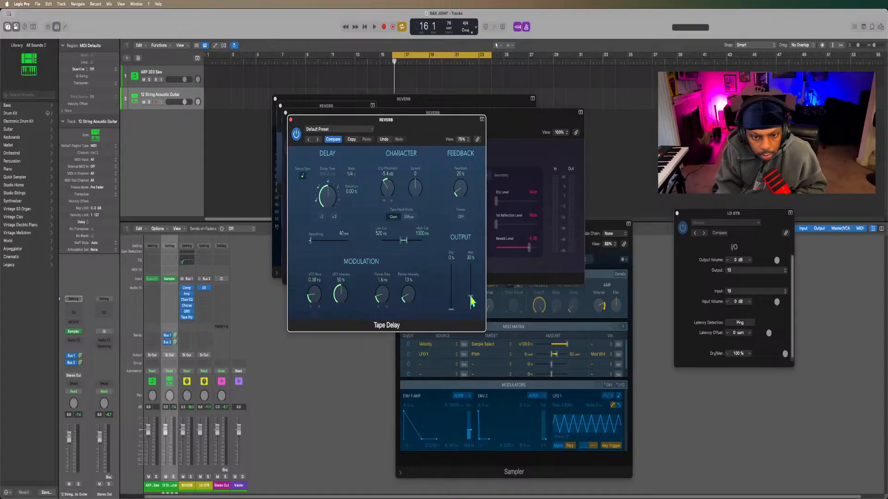
left_click_drag(472, 301, 480, 235)
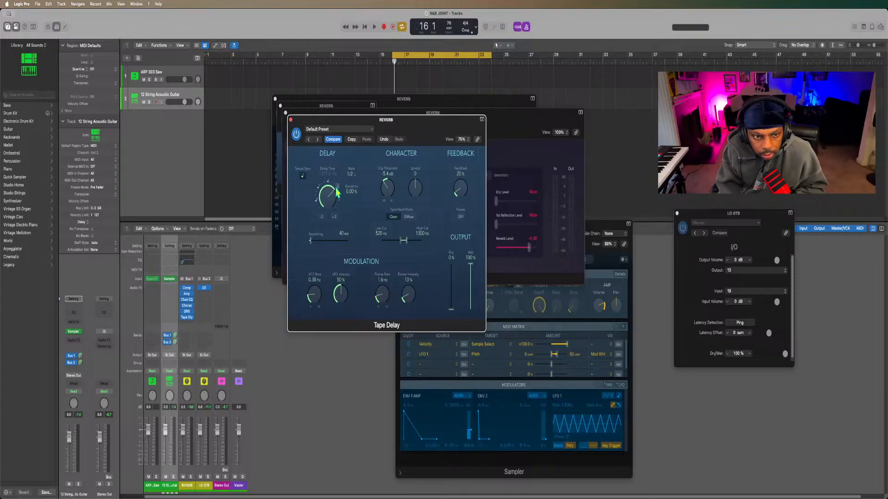
left_click_drag(337, 193, 319, 191)
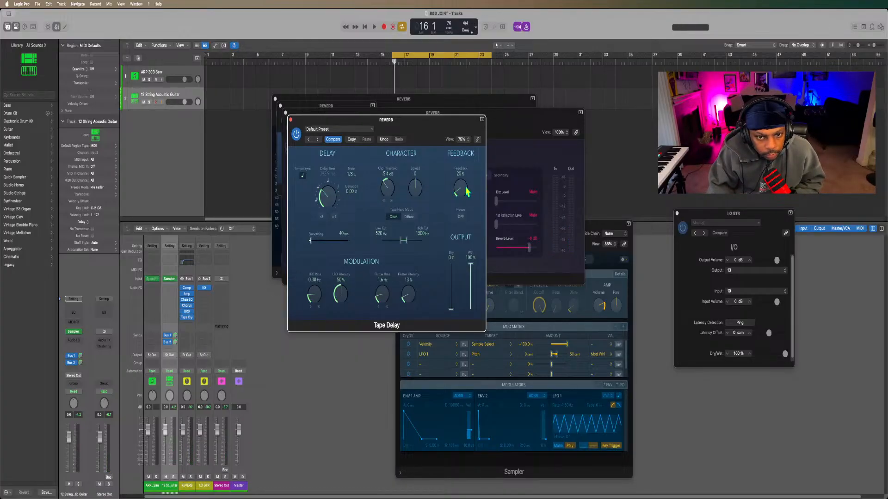
left_click_drag(465, 187, 465, 194)
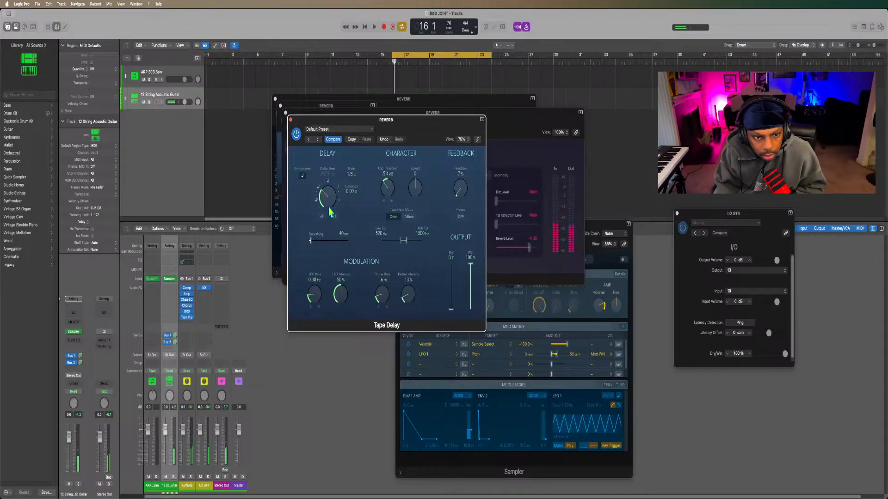
left_click(340, 199)
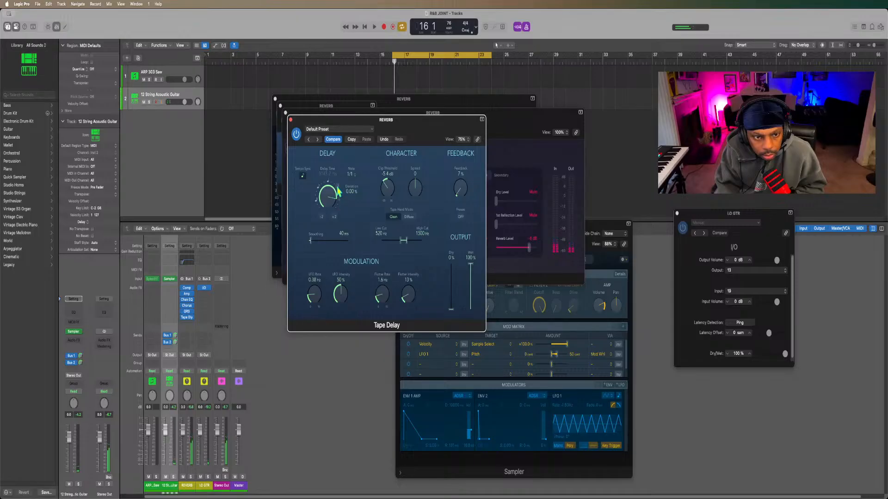
left_click(338, 190)
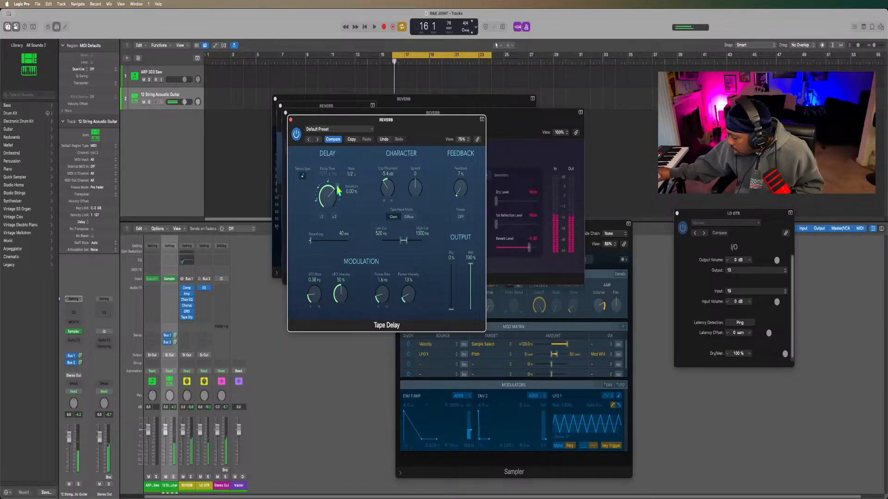
Set Tape Delay's delay note value on the REVERB channel to 1/16.
left_click(318, 204)
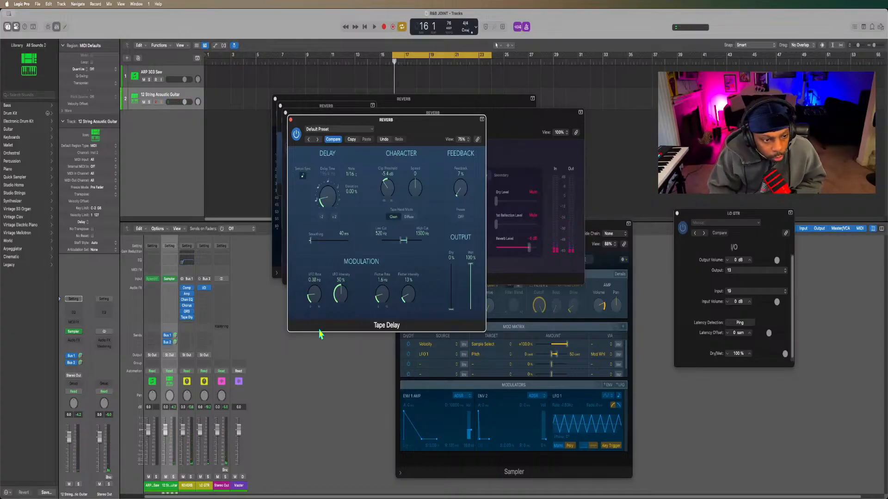
Insert a second Quantec Room Simulator after Tape Delay on the REVERB channel and reduce its primary Room Size slightly.
left_click(188, 324)
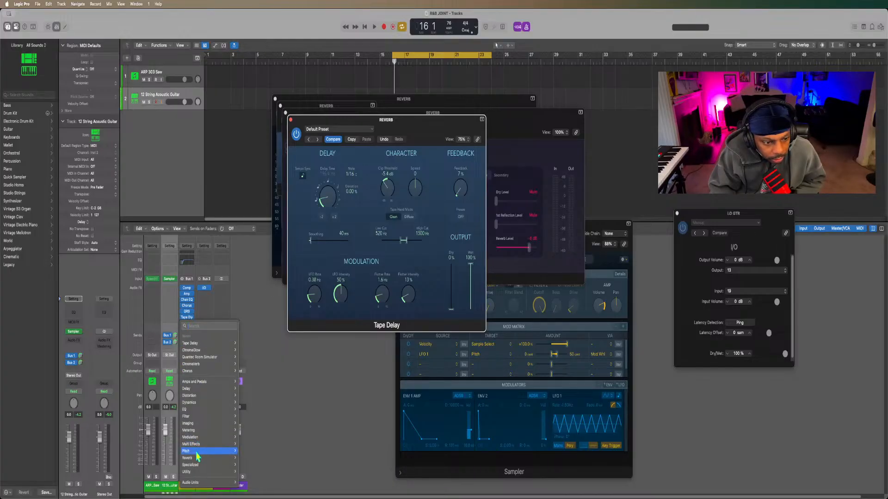
mouse_move(195, 459)
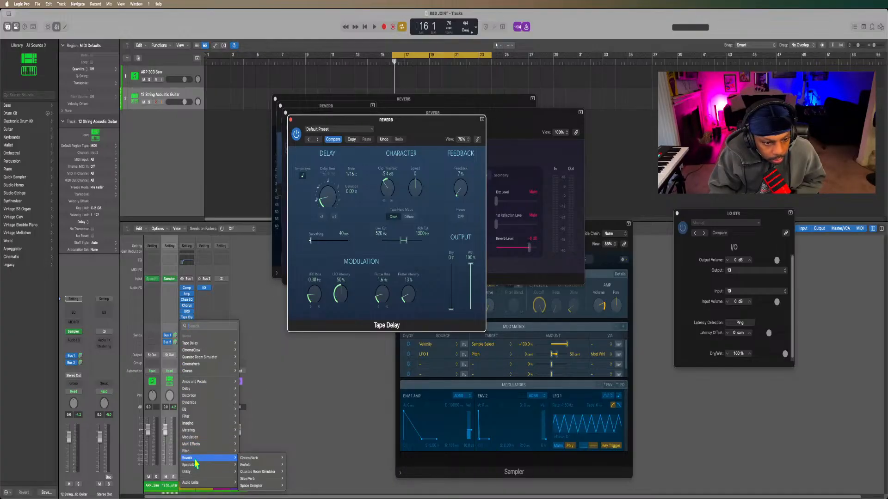
mouse_move(252, 461)
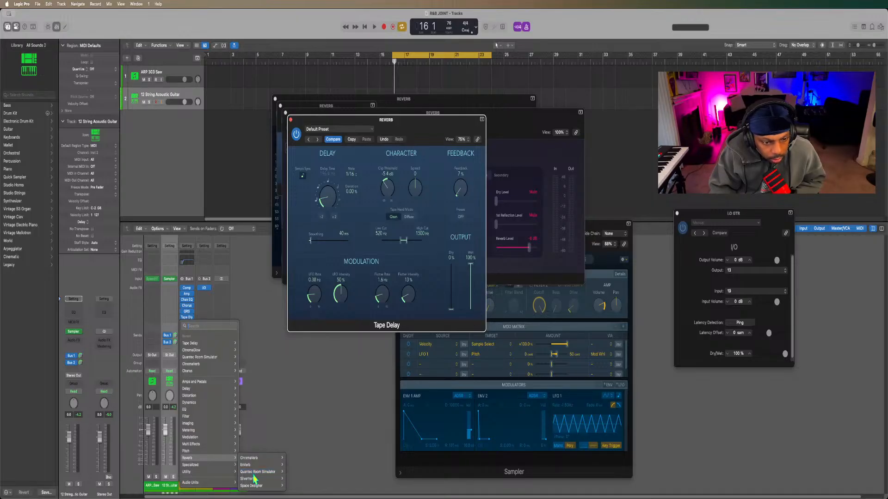
left_click(292, 471)
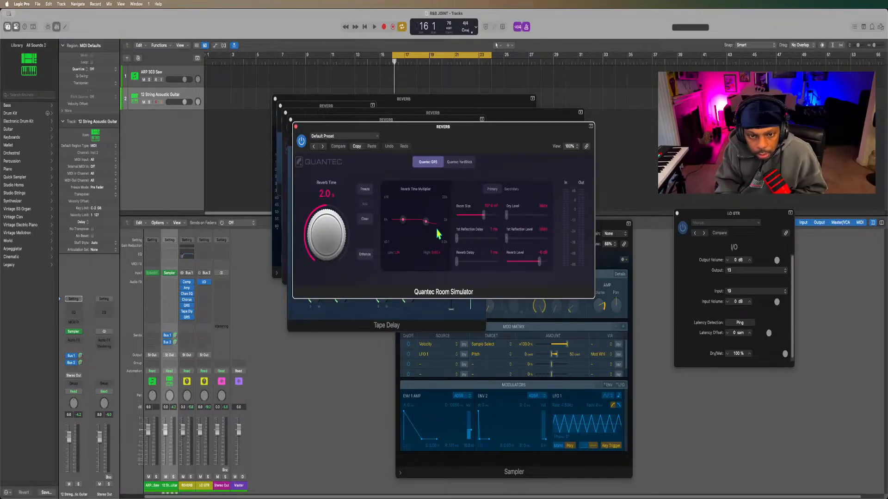
left_click(484, 217)
left_click_drag(483, 217, 479, 220)
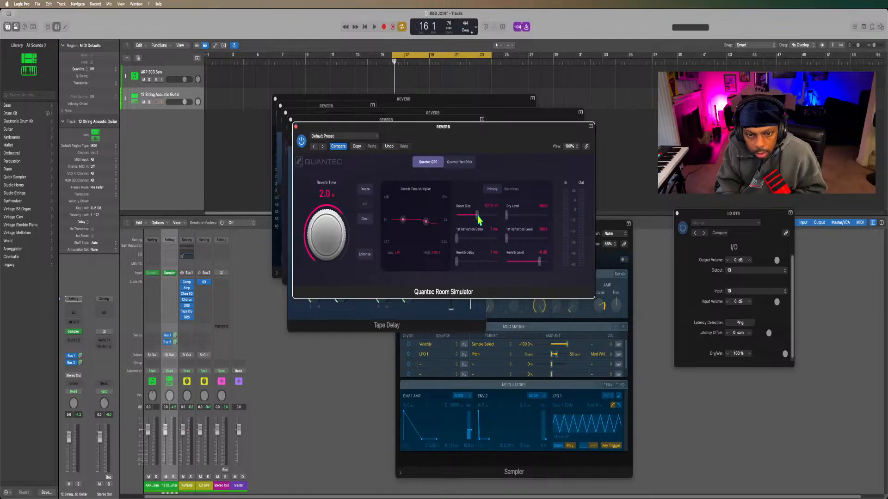
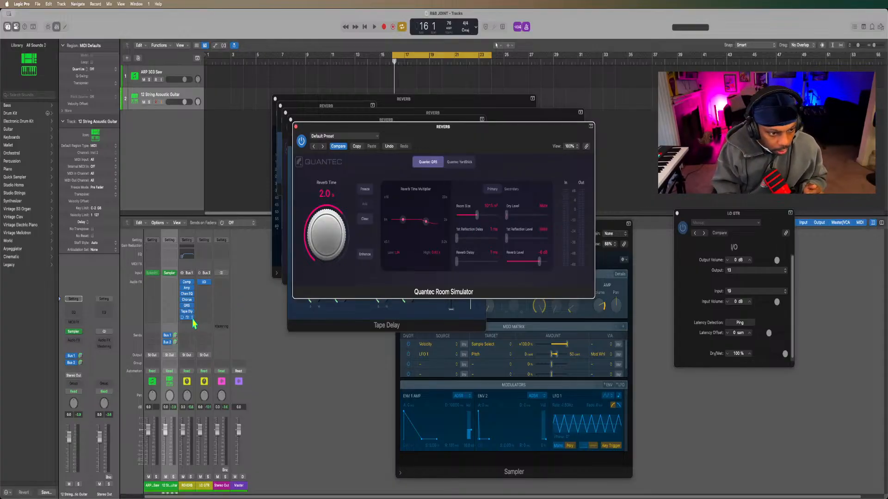
Open the first Quantec Room Simulator on the REVERB channel to check its settings, and close its window again.
left_click(192, 318)
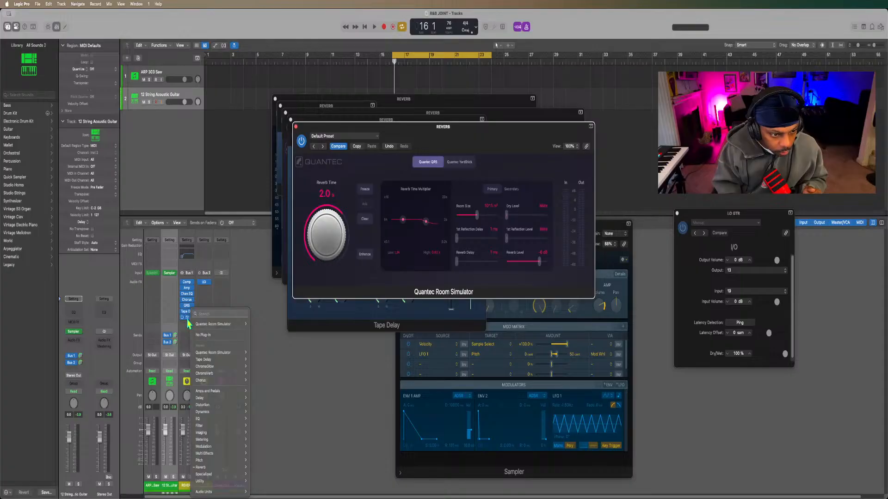
left_click(188, 319)
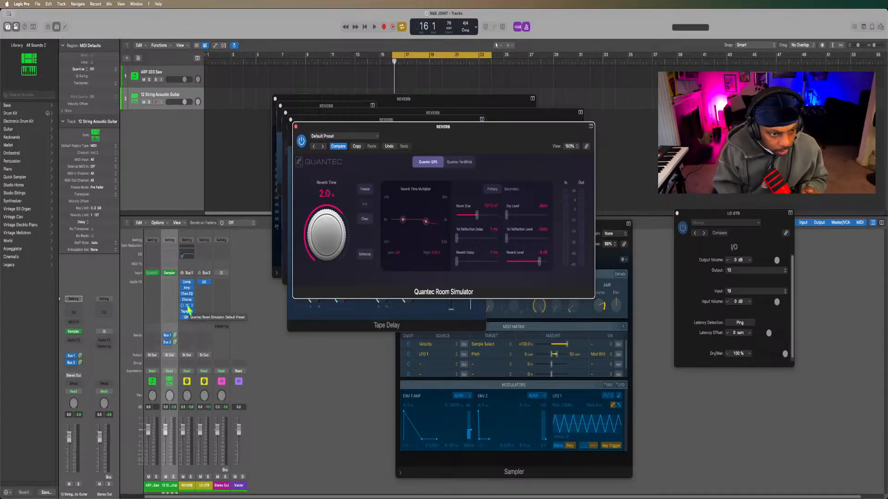
left_click(188, 312)
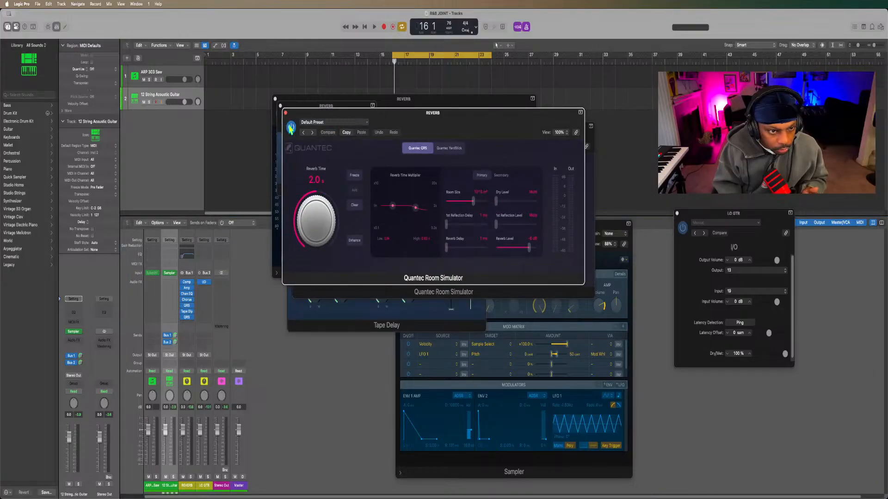
left_click(285, 113)
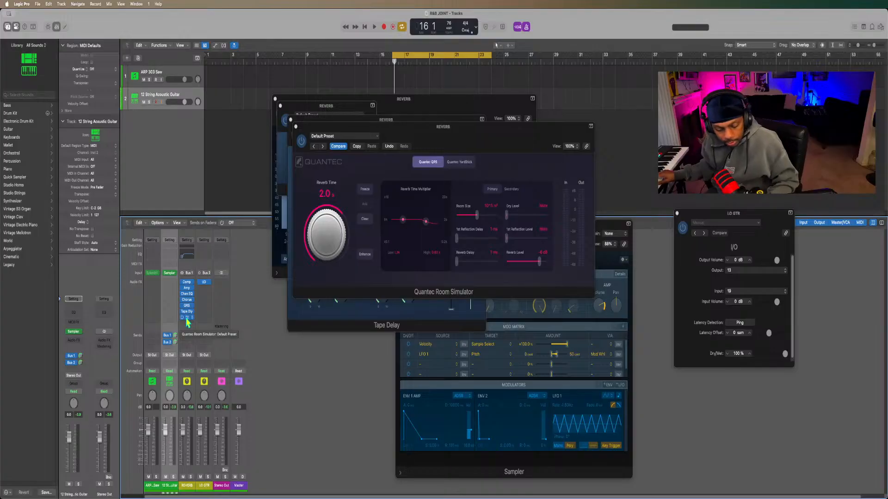
Return the playhead to the start of the project and set the cycle range to bars 1 through 9.
left_click(421, 61)
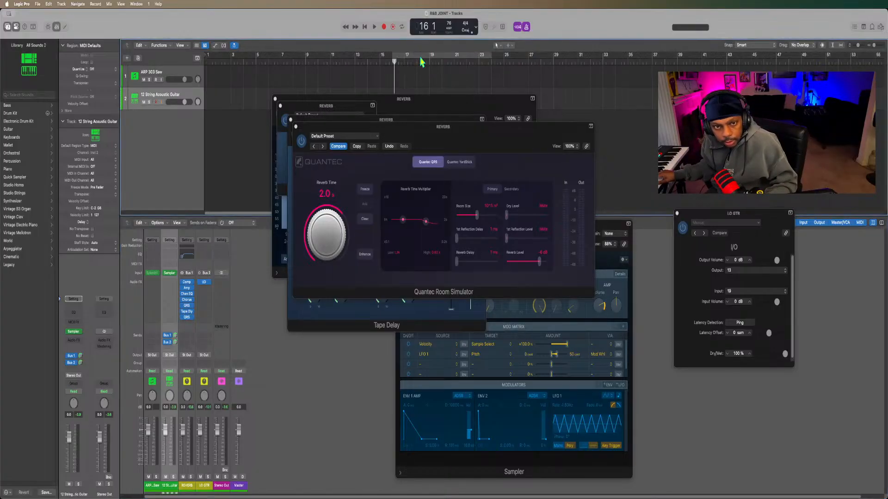
key("Return")
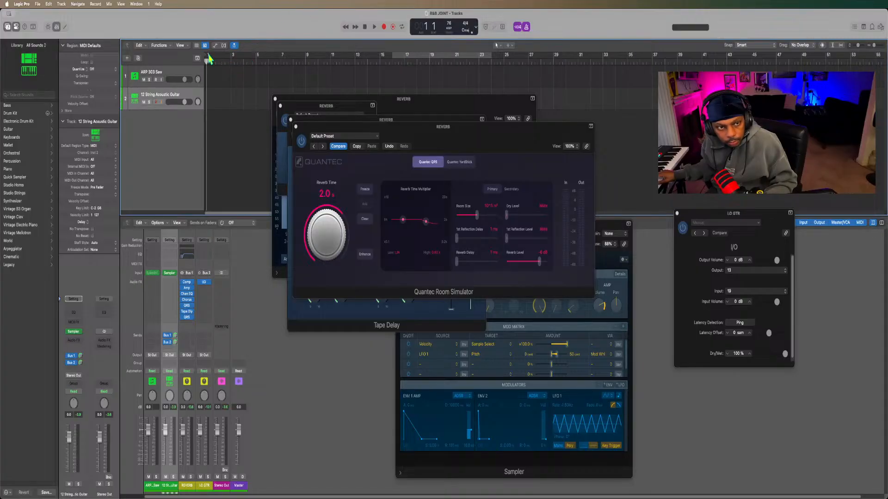
key("c")
left_click_drag(244, 57, 269, 58)
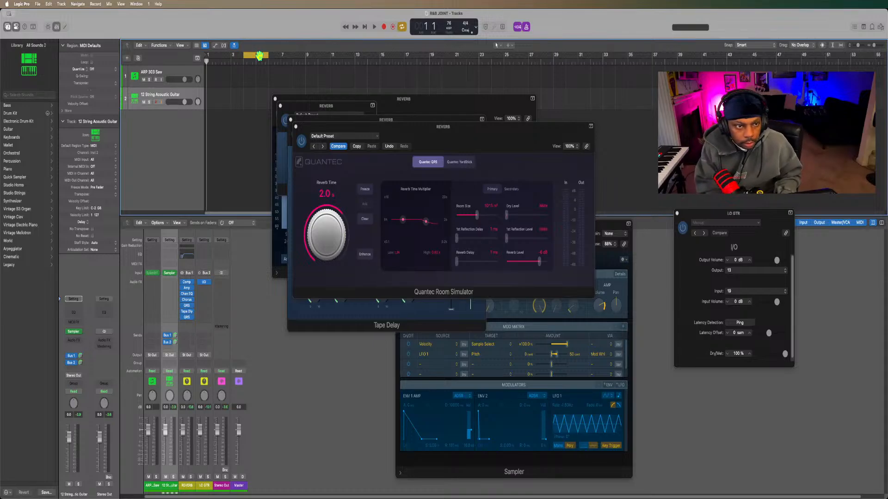
left_click_drag(244, 56, 206, 55)
left_click_drag(267, 54, 305, 56)
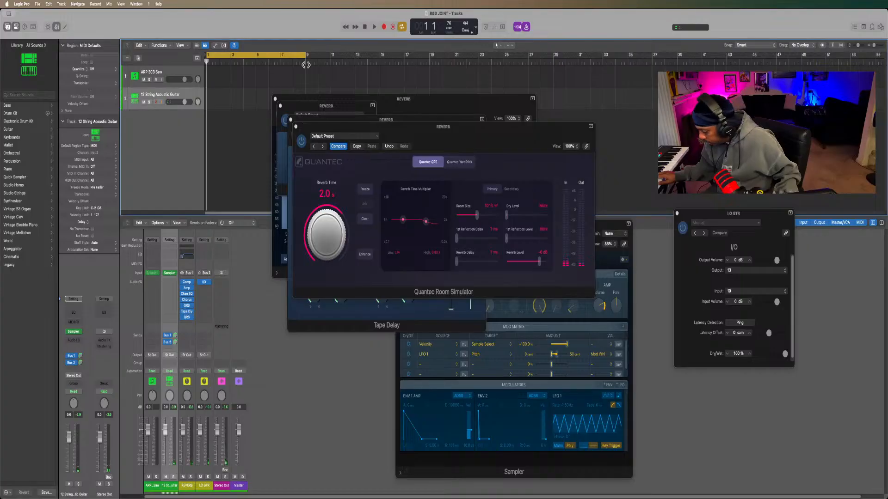
Record a four-bar chord part on the 12 String Acoustic Guitar track and open the region in the Piano Roll.
key("r")
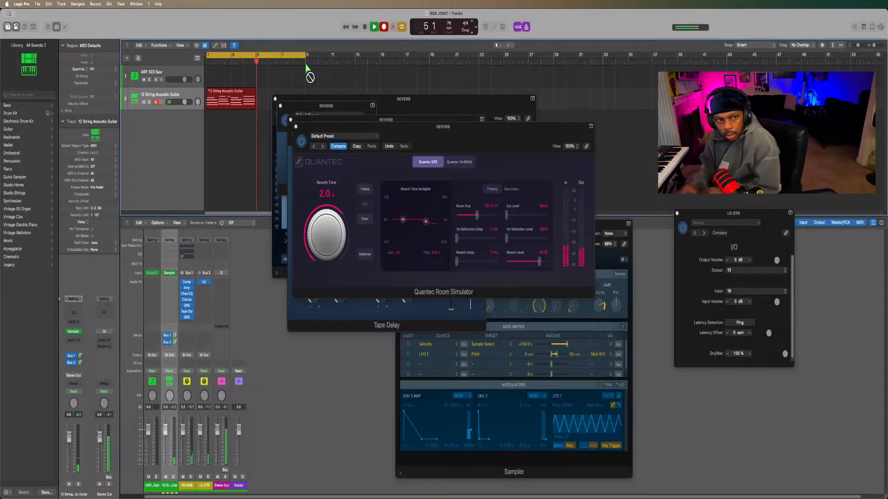
key("space")
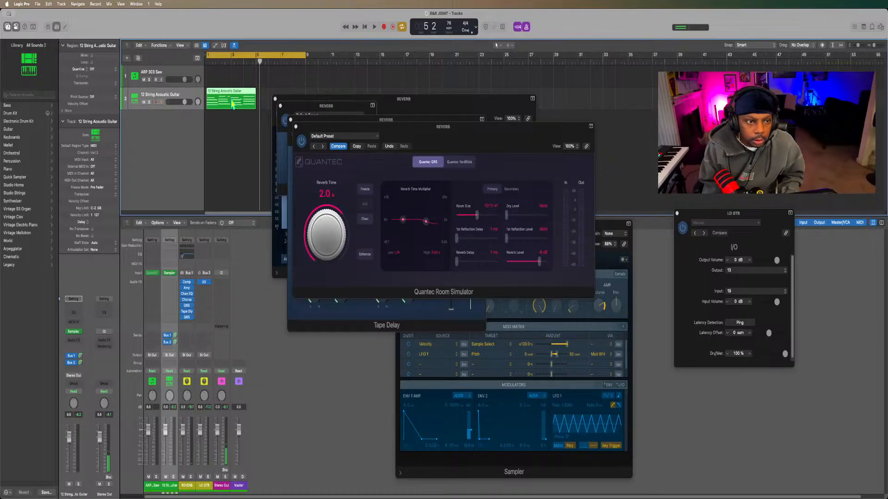
double_click(233, 104)
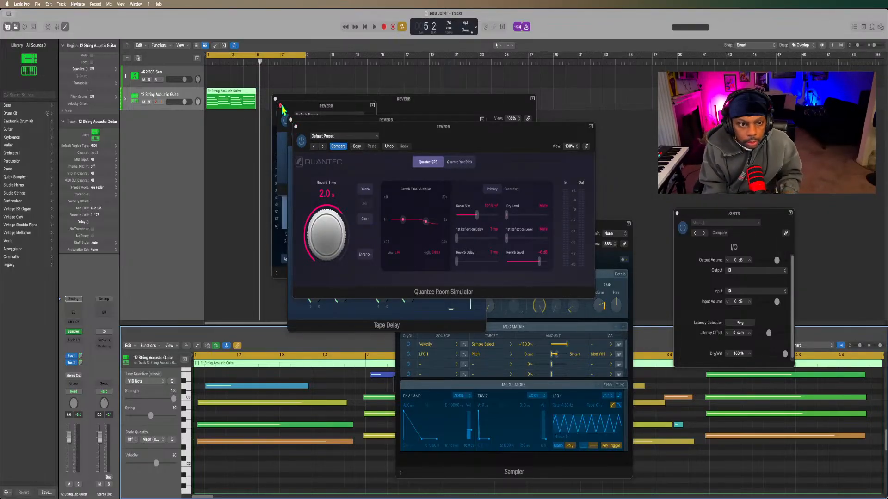
Close the four open REVERB plug-in windows, including Quantec Room Simulator, Tape Delay and Channel EQ.
left_click(298, 135)
left_click(296, 126)
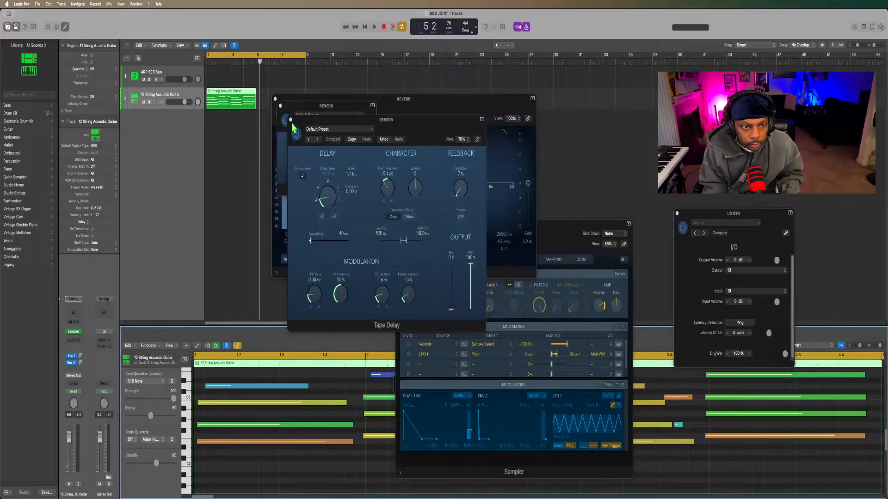
left_click(290, 119)
left_click(280, 105)
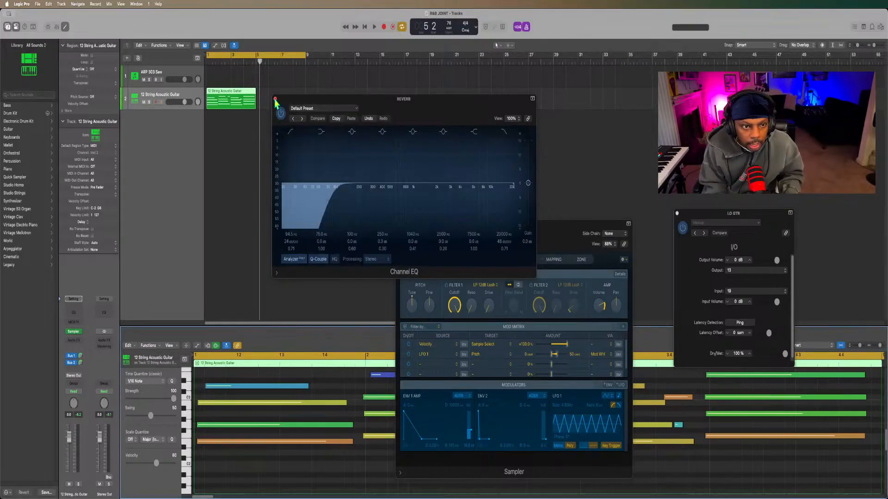
left_click(274, 98)
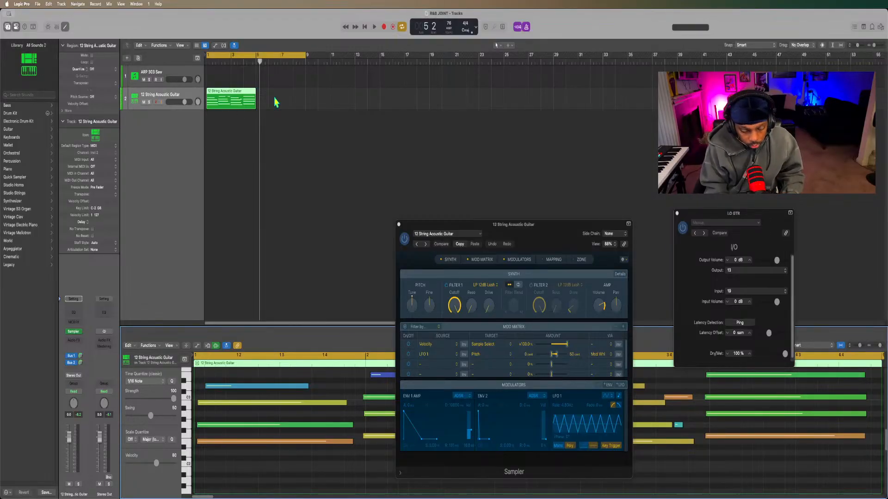
Audition the guitar region and nudge the two short notes at the end of bar 3 slightly later.
key("space")
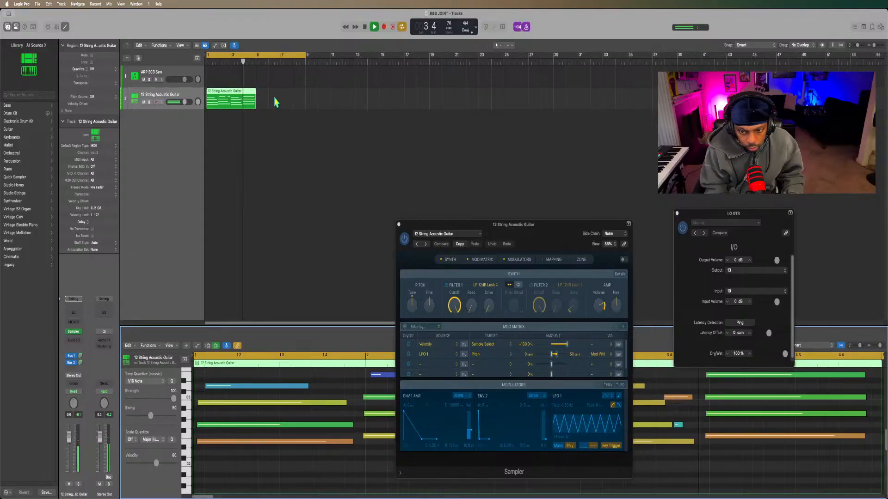
key("space")
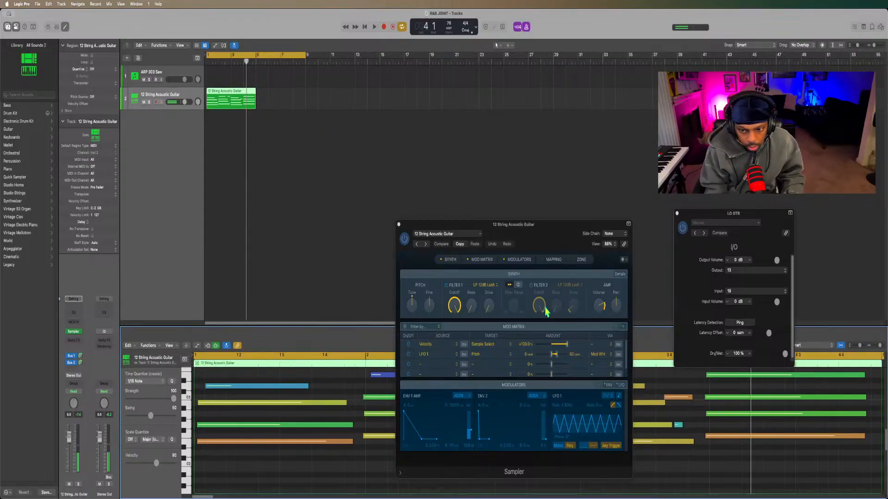
left_click_drag(676, 404, 679, 425)
key("space")
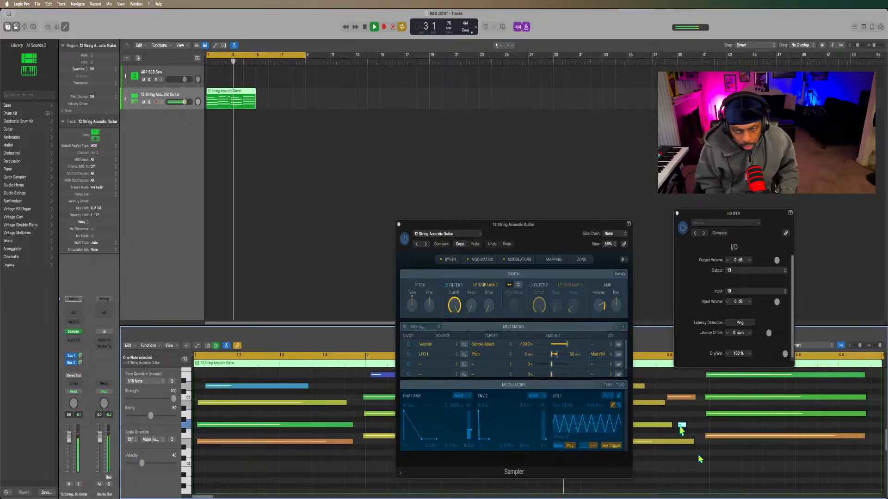
key("space")
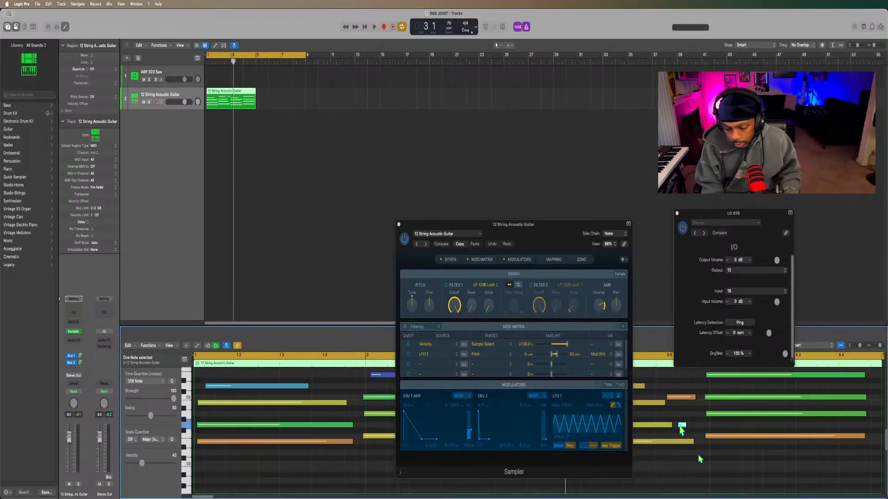
key("space")
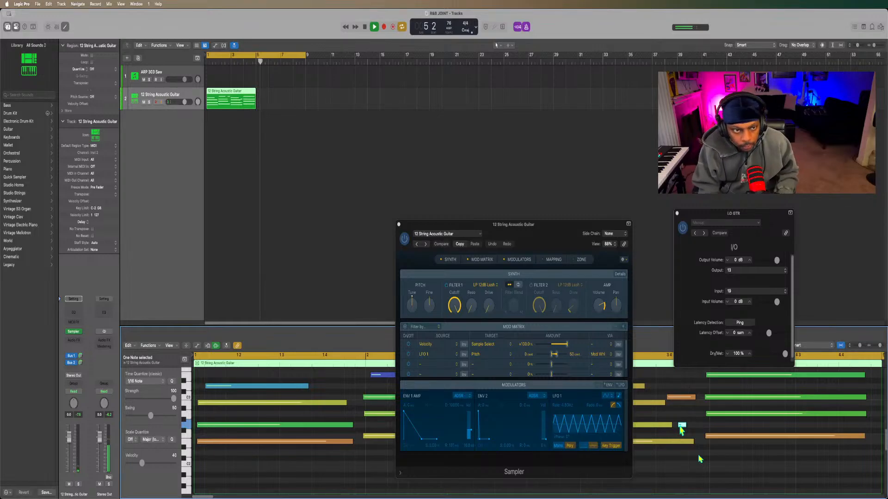
key("space")
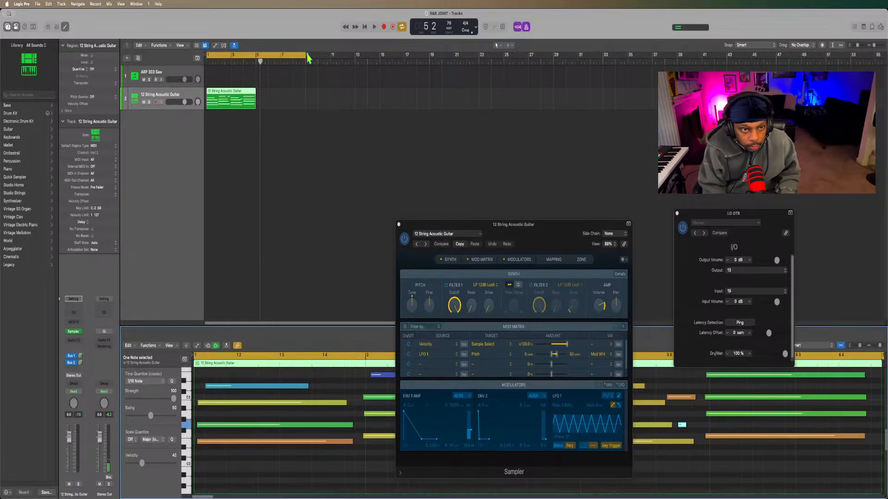
Shorten the cycle range to bars 1 through 5 to match the guitar region, and audition the loop.
left_click_drag(306, 54, 258, 81)
key("space")
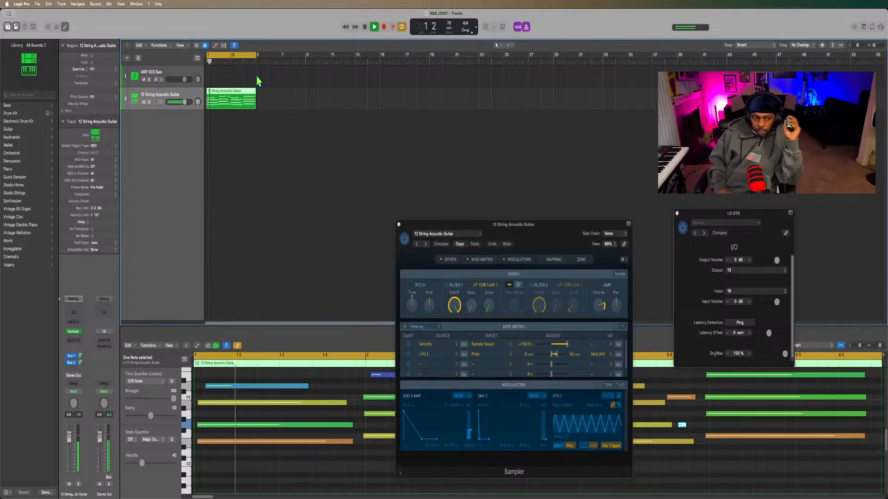
key("space")
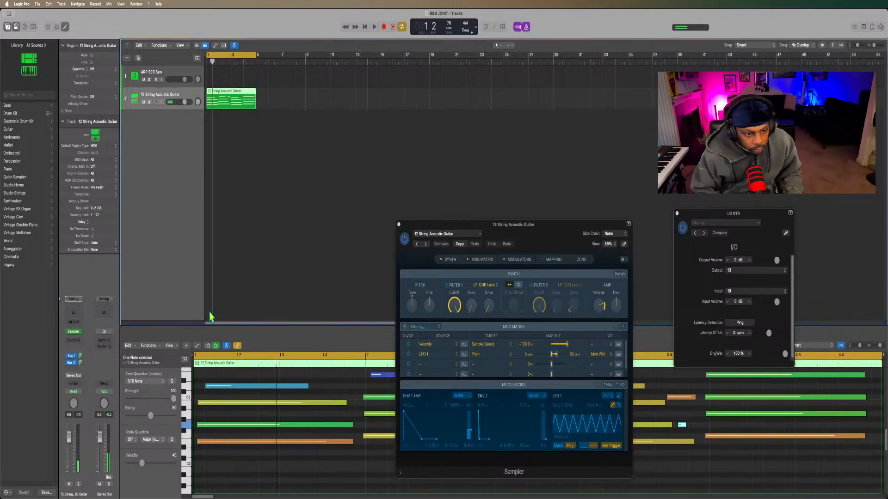
Move the four notes of the opening chord slightly earlier onto the start of bar 1 and play the loop.
left_click_drag(237, 463, 219, 390)
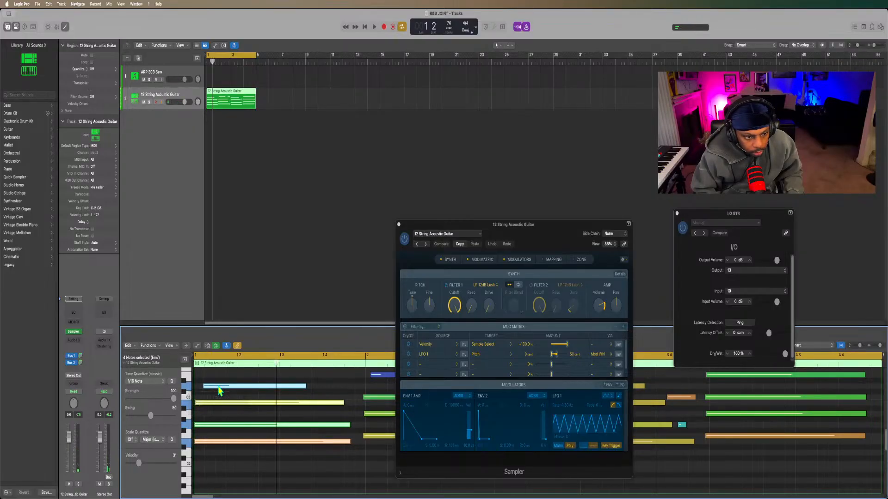
key("space")
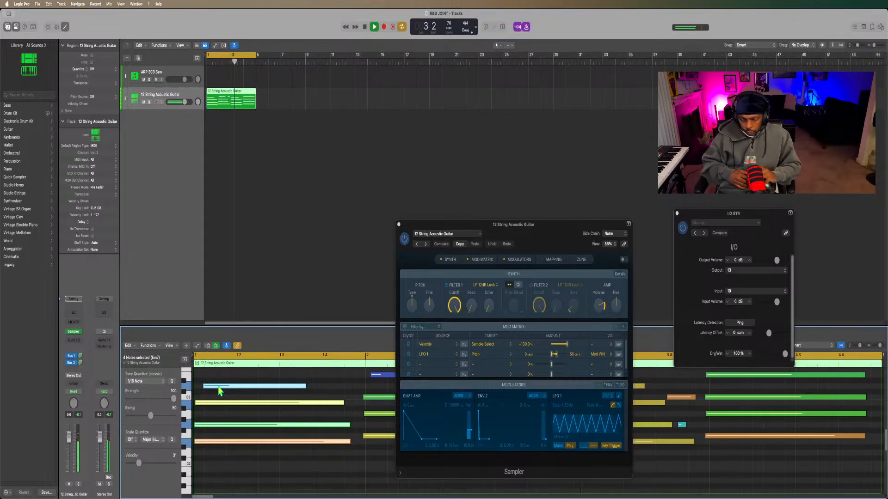
key("space")
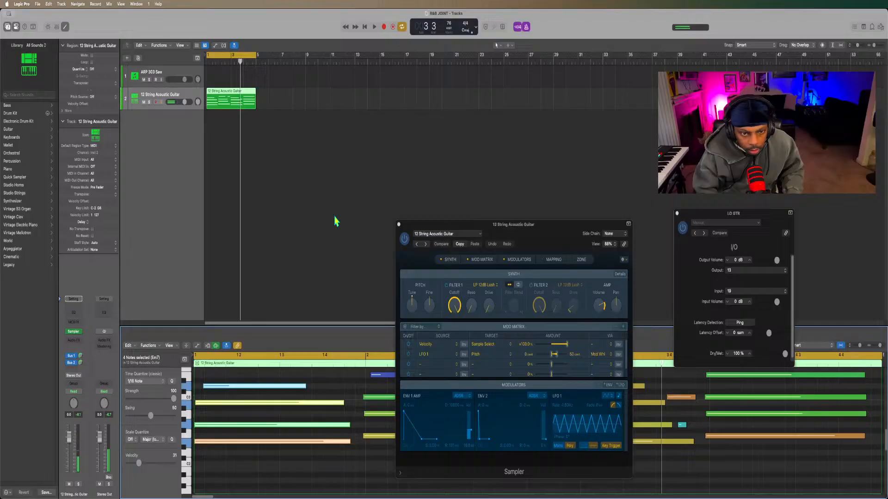
Close the Sampler window and nudge the short high note at beat 4 of bar 2 slightly later, auditioning the loop.
left_click(399, 225)
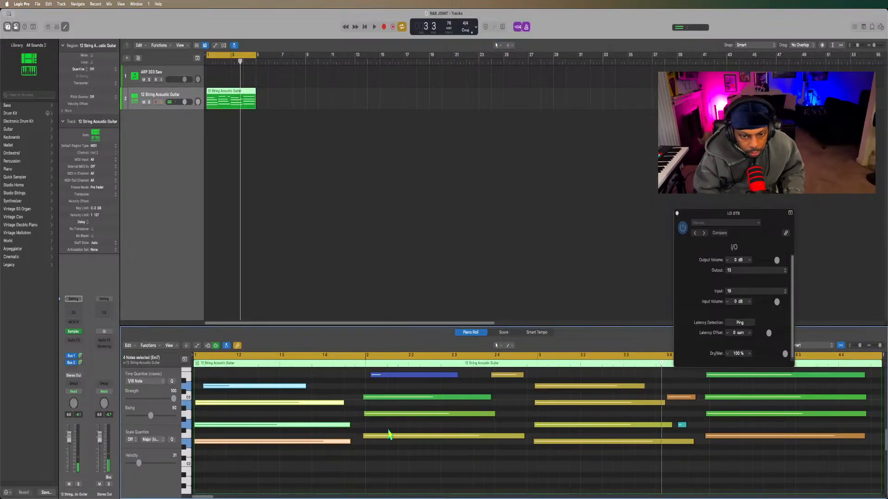
key("space")
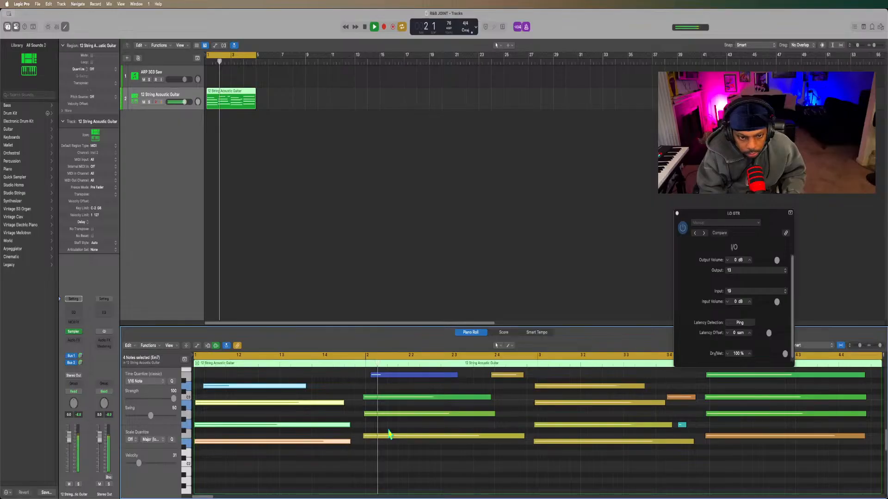
key("space")
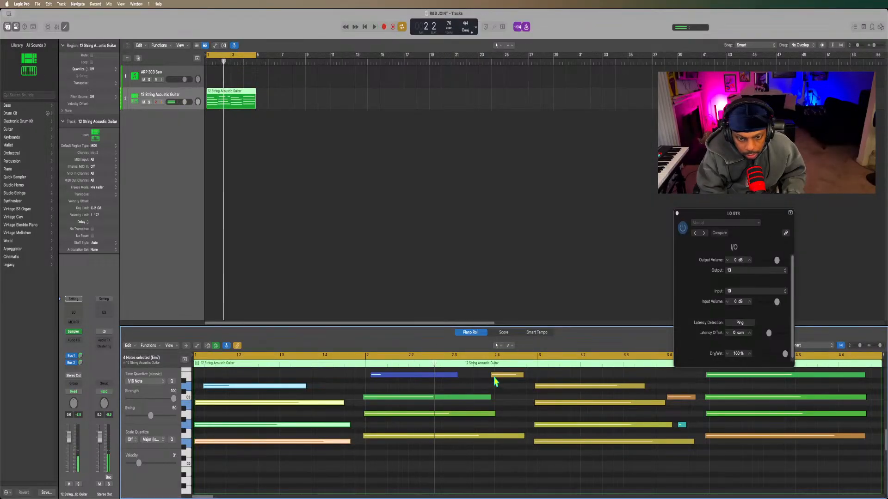
left_click_drag(495, 378, 498, 380)
key("space")
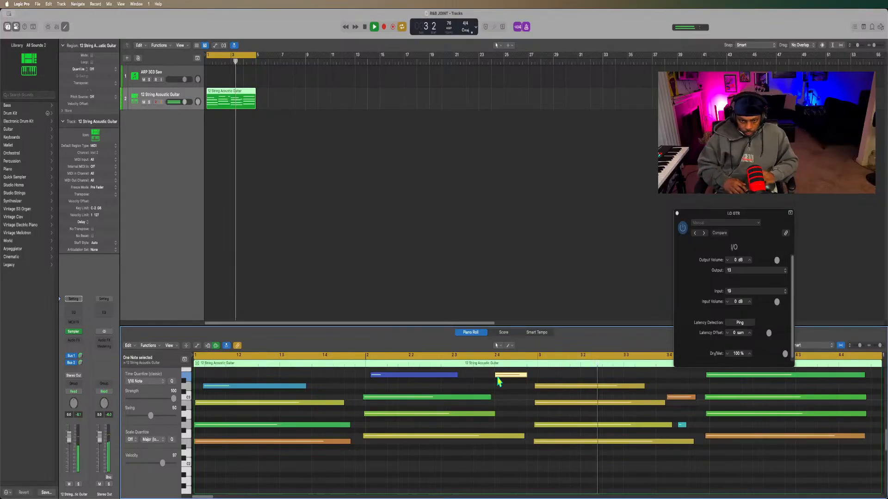
key("space")
Move the four-note chords at bars 3 and 4 slightly later to tighten their timing, and play the loop.
left_click_drag(563, 462, 564, 391)
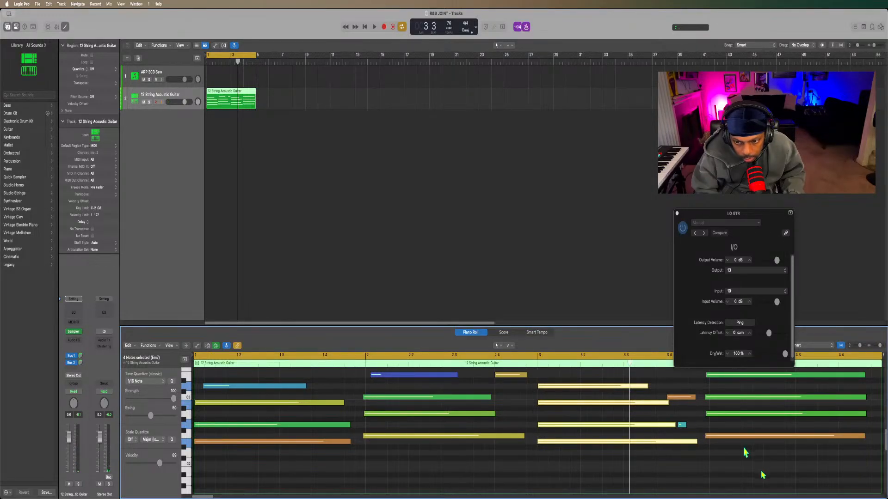
left_click_drag(746, 452, 742, 378)
key("space")
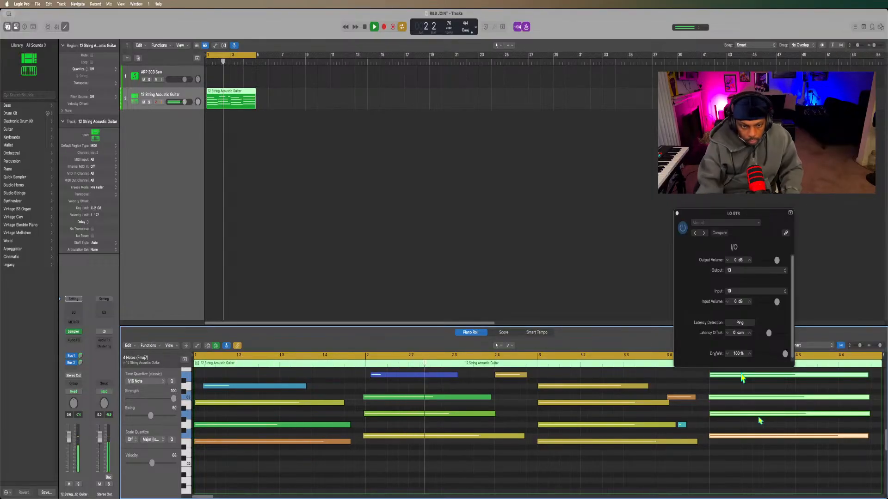
Select the four-note chord at bar 2, move it slightly later onto the bar line and audition the loop.
left_click_drag(411, 456, 409, 378)
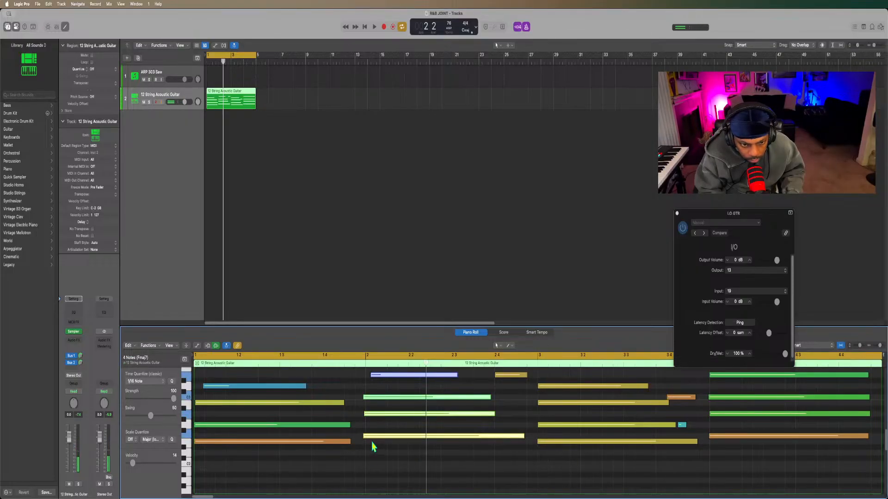
left_click_drag(374, 439, 376, 439)
key("space")
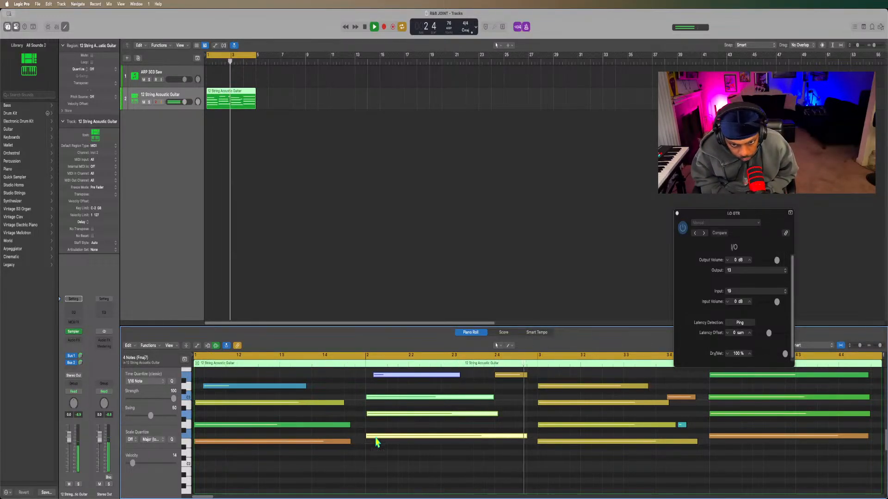
key("space")
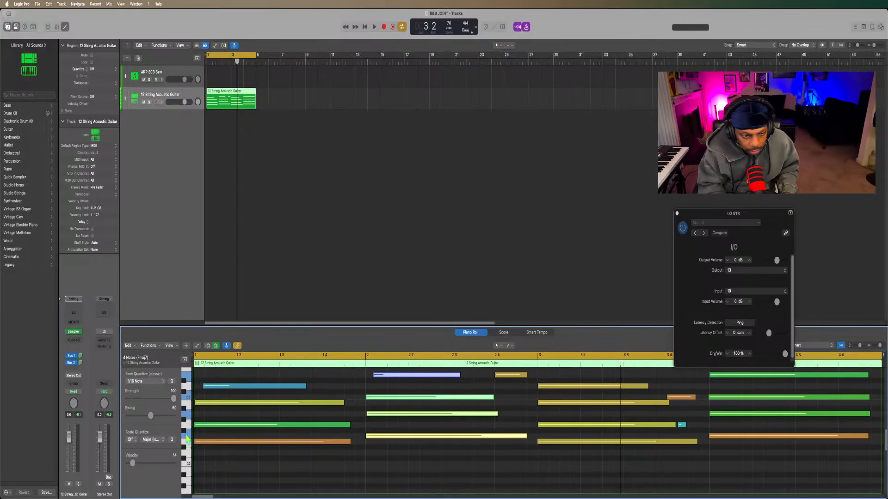
key("space")
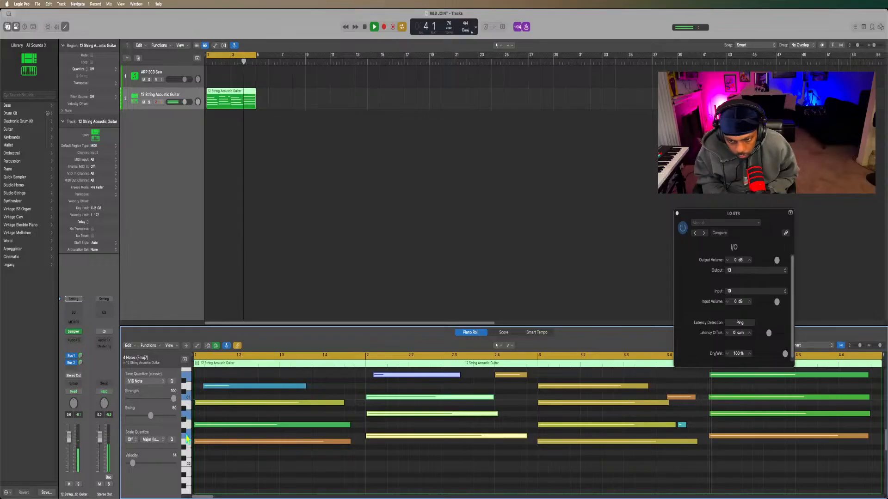
Set the velocity of the short low note near the end of bar 3 to 85 and audition the loop.
key("space")
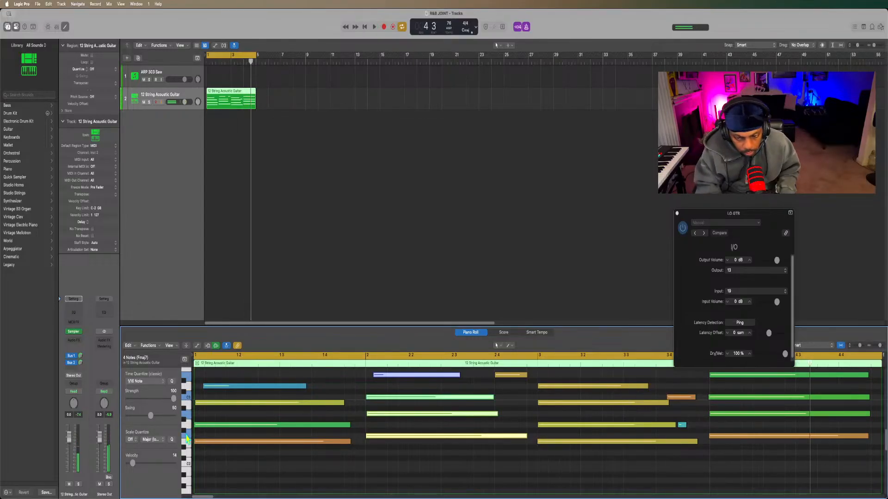
left_click(682, 424)
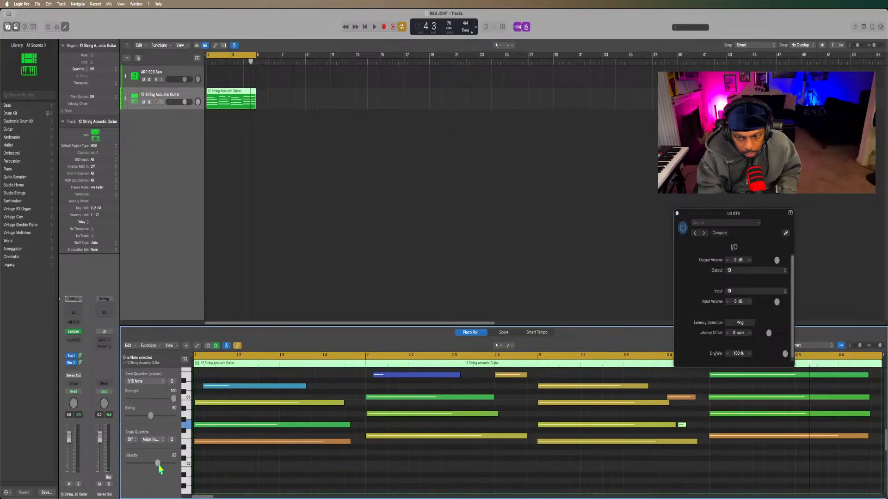
key("space")
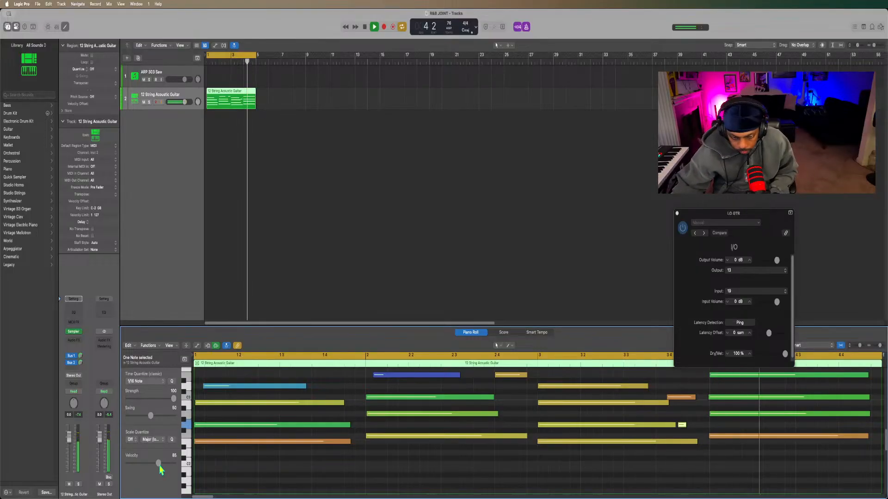
key("space")
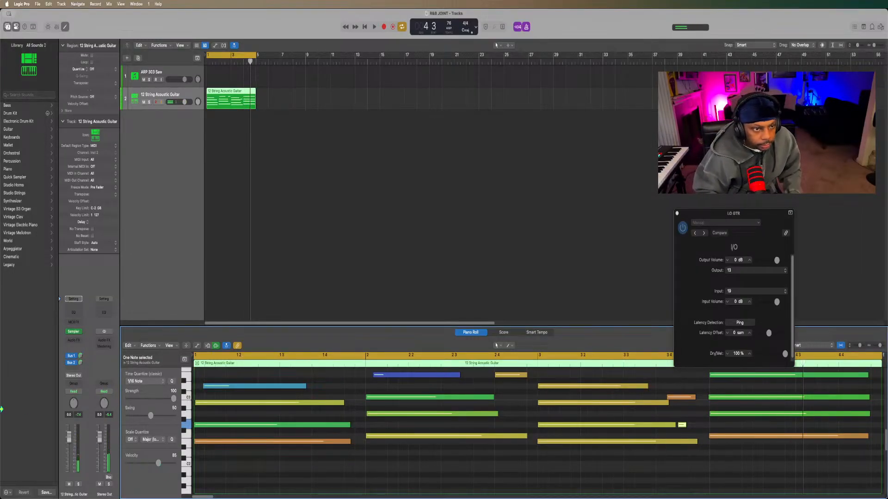
Create one software instrument track with Ultrabeat (Drum Machine) as Multi-Output, and close the I/O plug-in window.
left_click(126, 58)
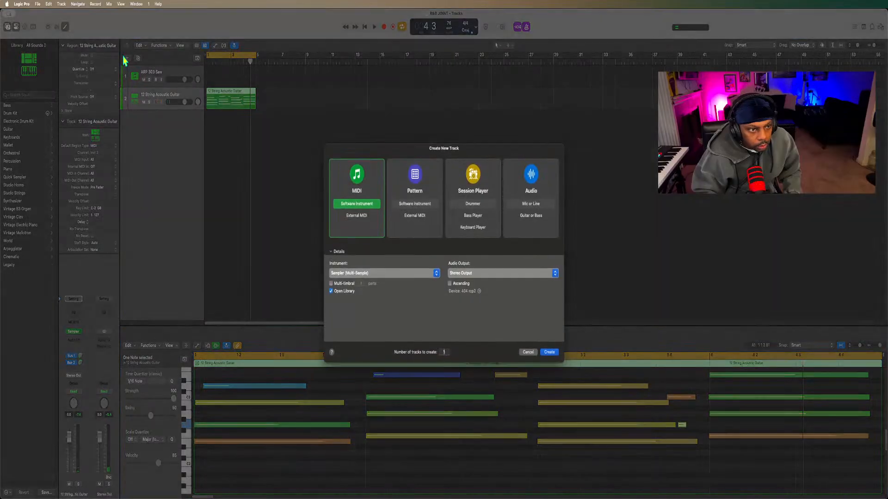
left_click(365, 276)
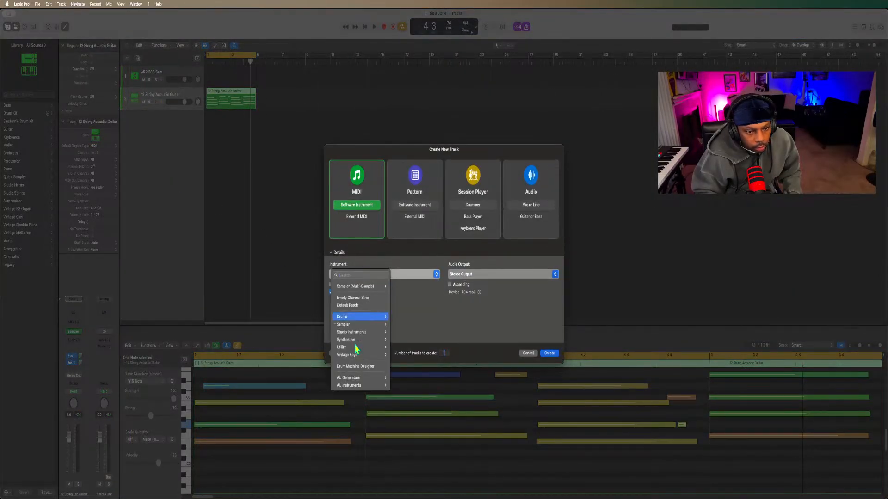
mouse_move(361, 319)
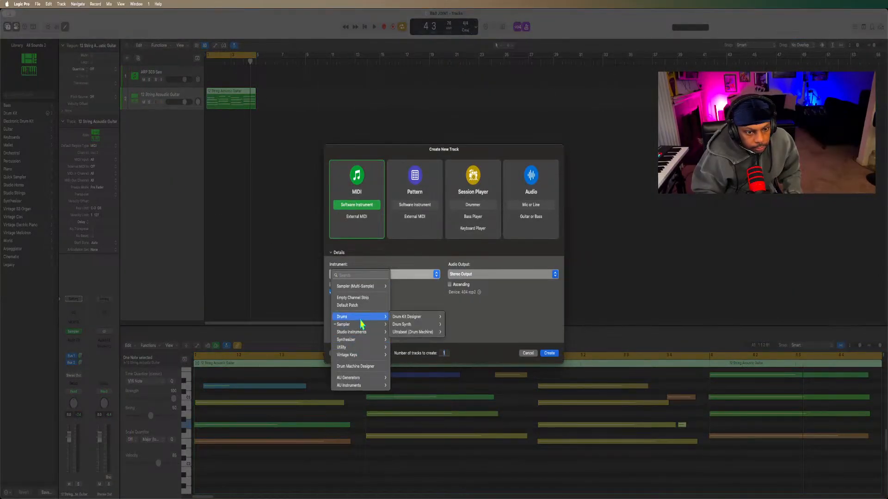
left_click(415, 333)
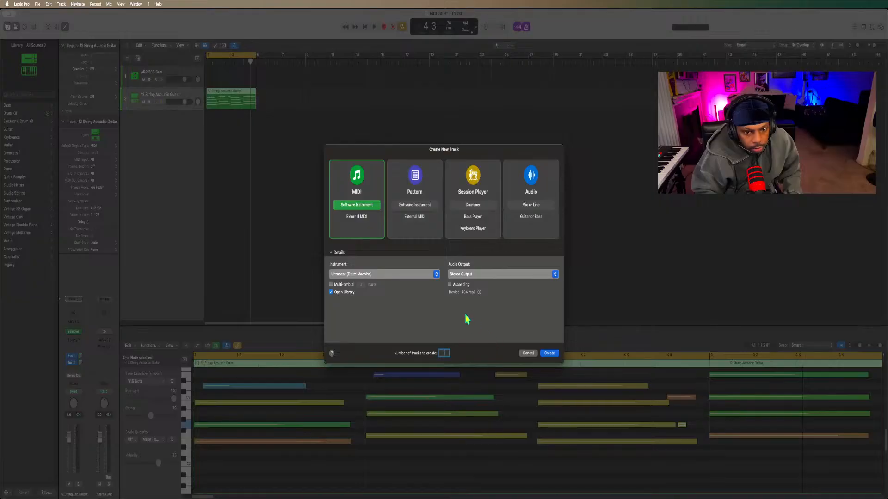
left_click(405, 277)
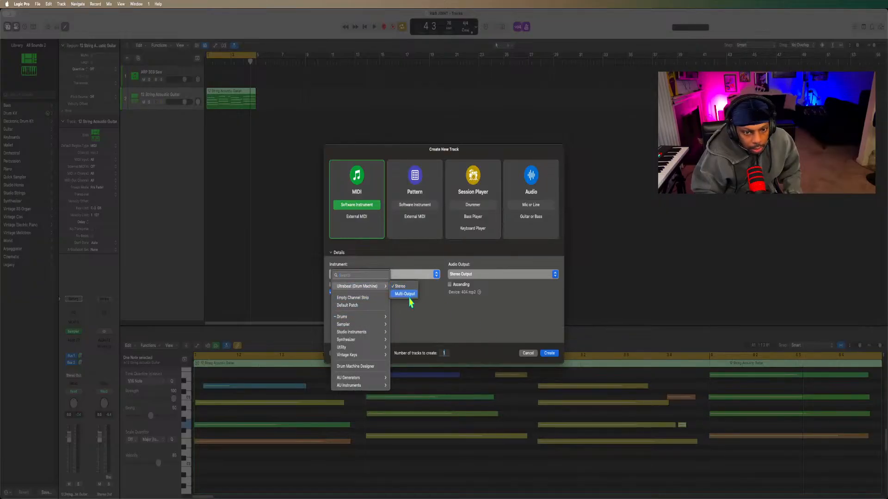
left_click(409, 296)
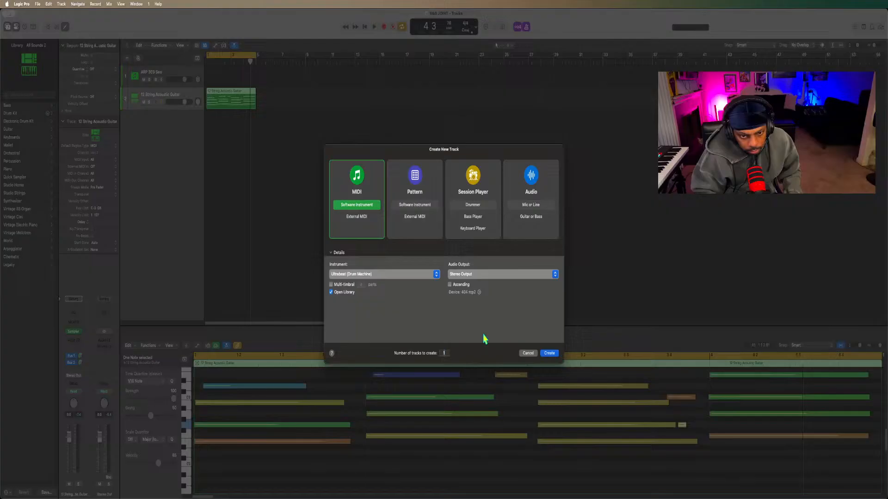
left_click(552, 353)
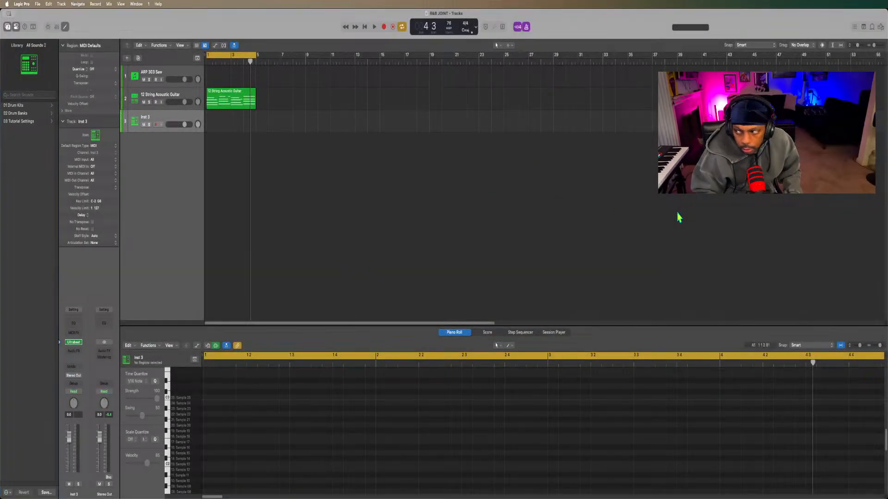
left_click(678, 213)
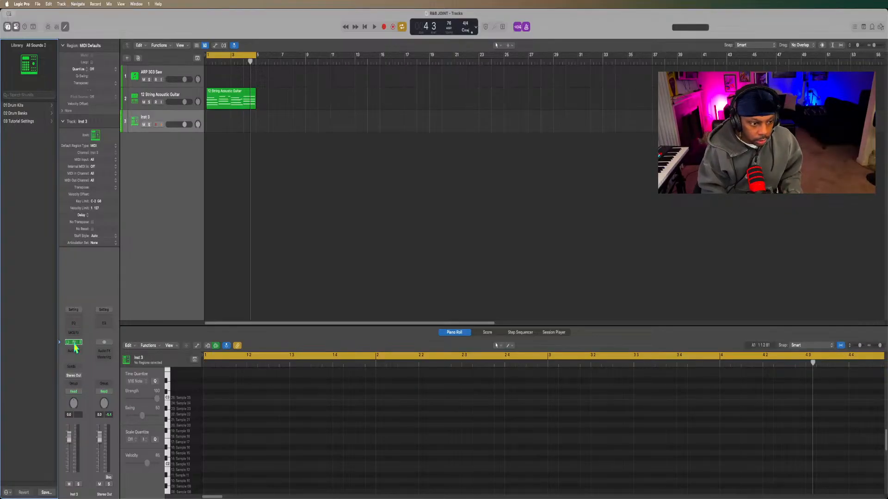
Open Ultrabeat on the new track and route the topmost sample's output to Sub Group 9 (17).
left_click(74, 343)
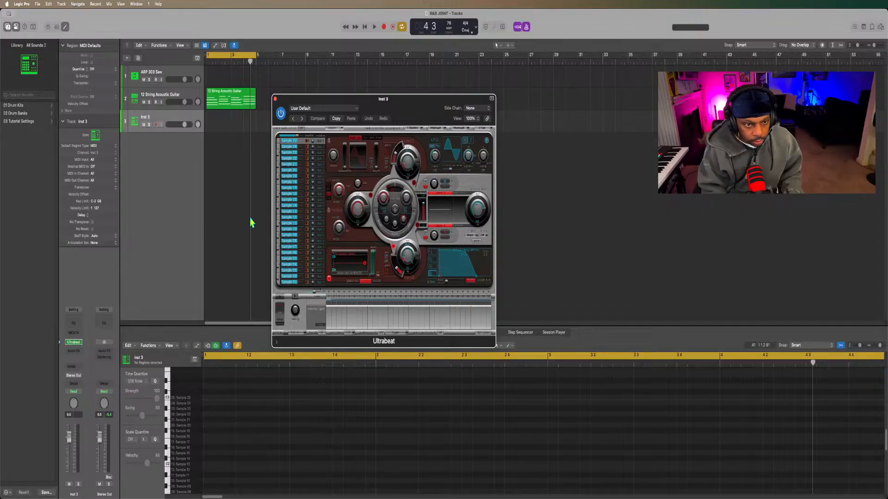
left_click(320, 141)
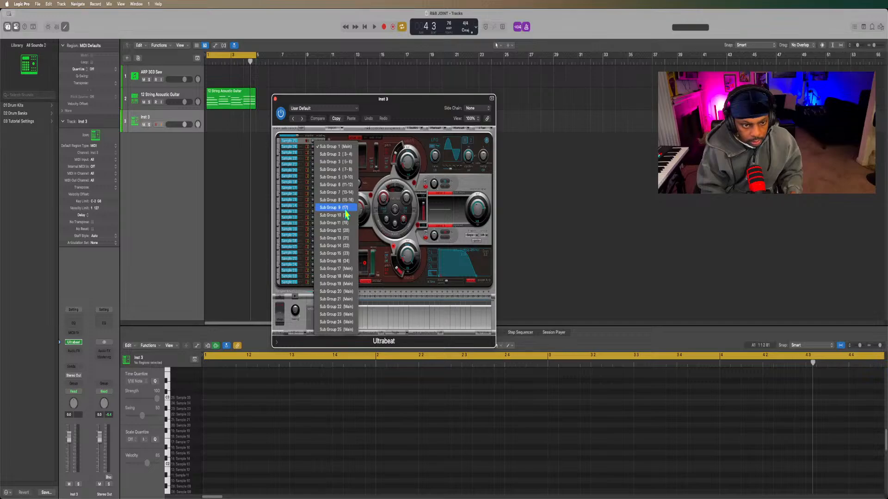
left_click(345, 211)
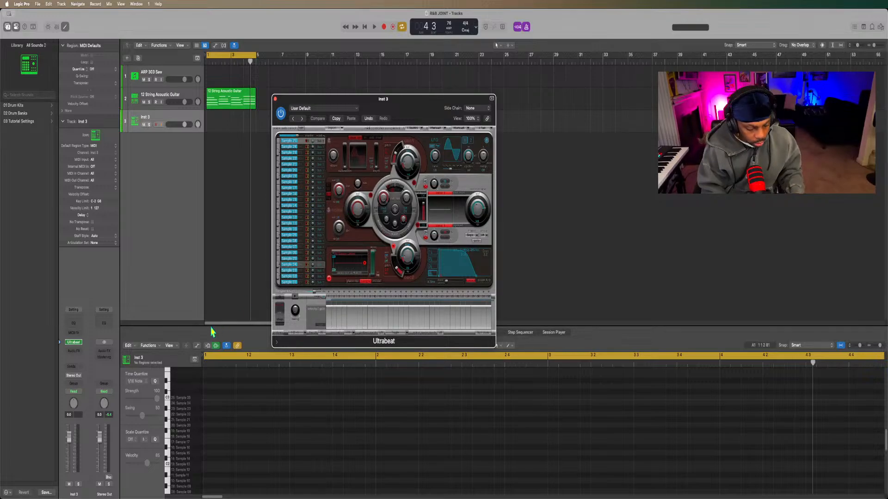
In the mixer, add an aux channel for the Ultrabeat track and set its input to UB 17.
key("x")
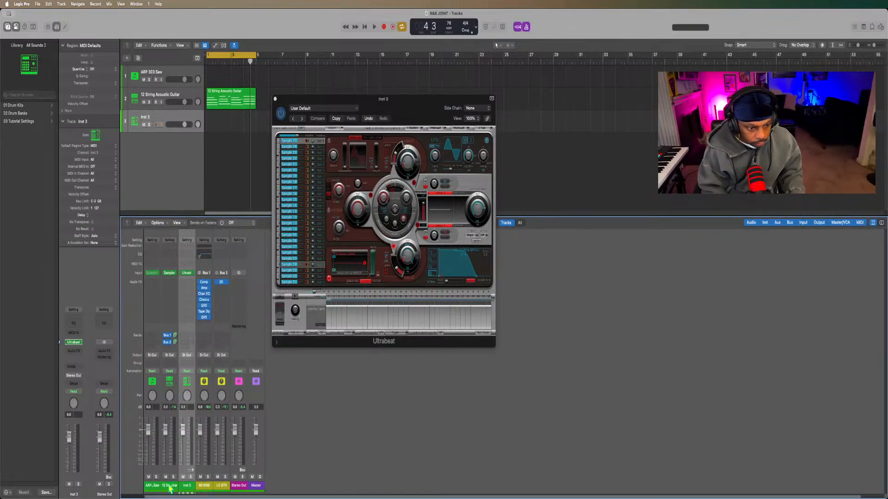
left_click(192, 470)
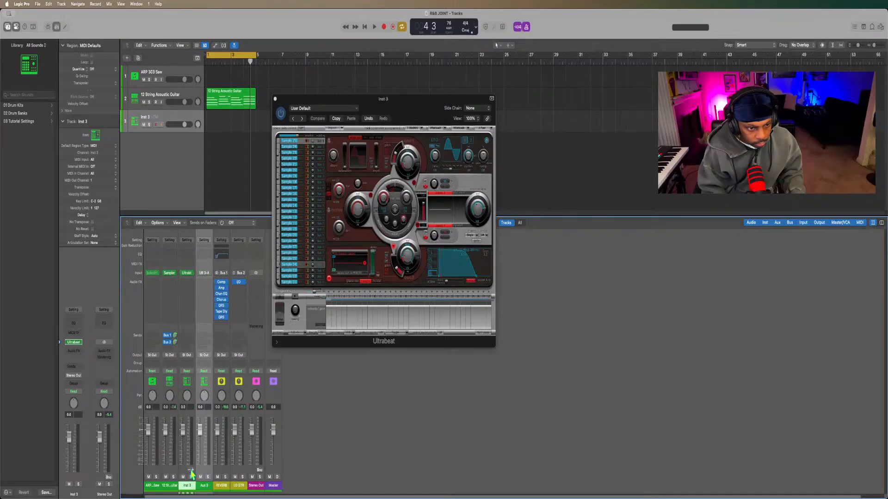
left_click(206, 273)
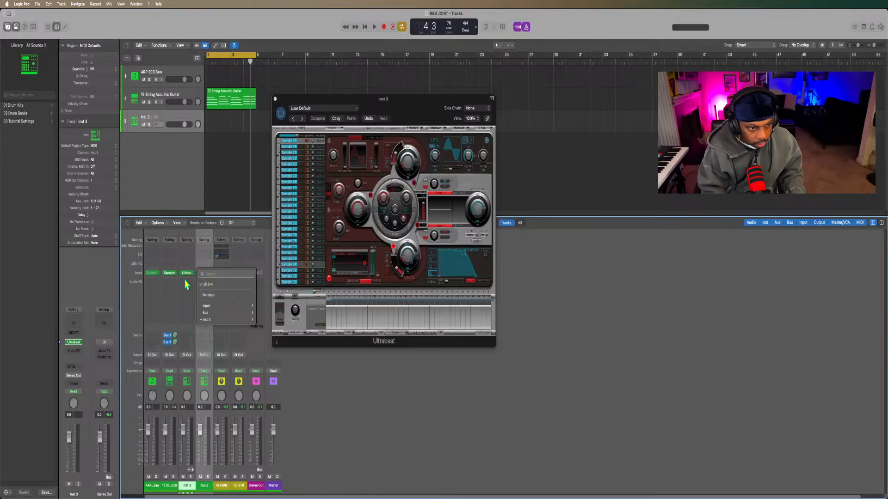
mouse_move(218, 322)
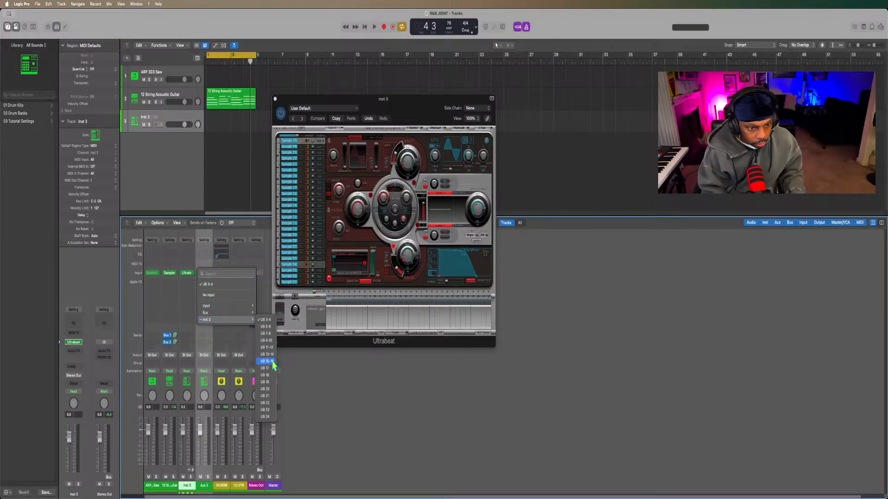
left_click(270, 368)
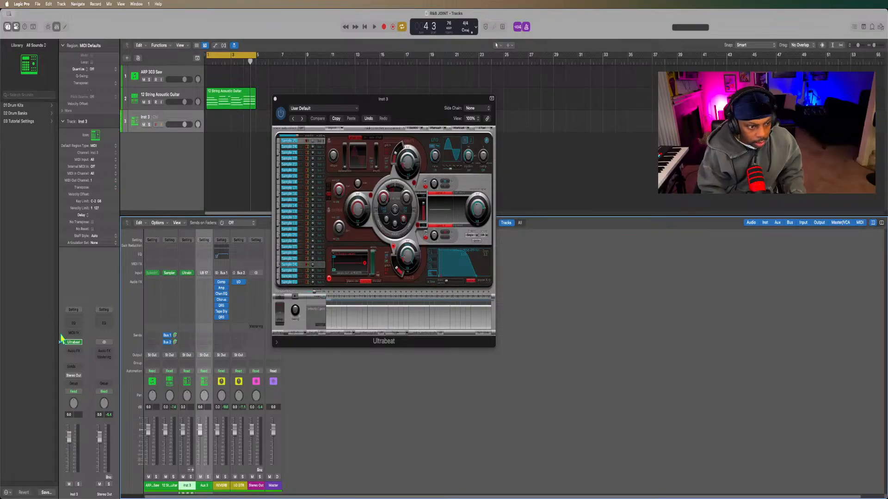
Reopen the Ultrabeat window, switch to Finder and open the Sound Packs folder on the P90 Beatz drive.
left_click(73, 343)
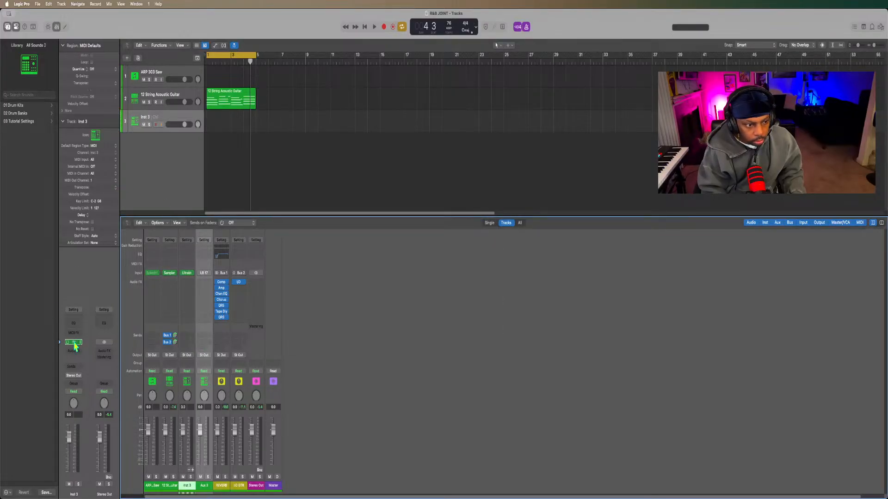
left_click(74, 343)
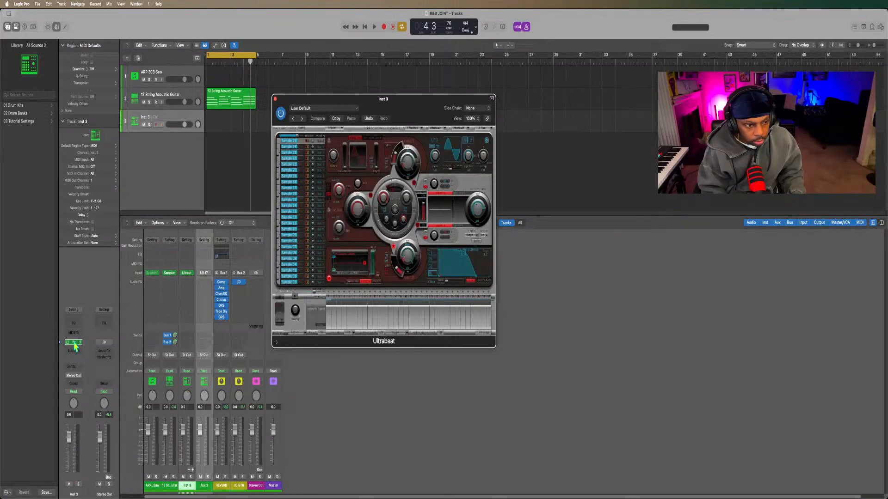
left_click(23, 487)
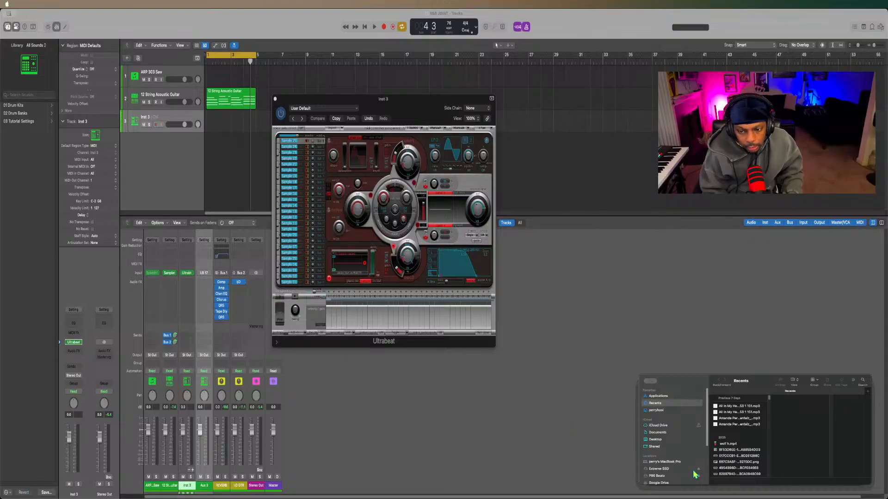
scroll(693, 475, "down", 5)
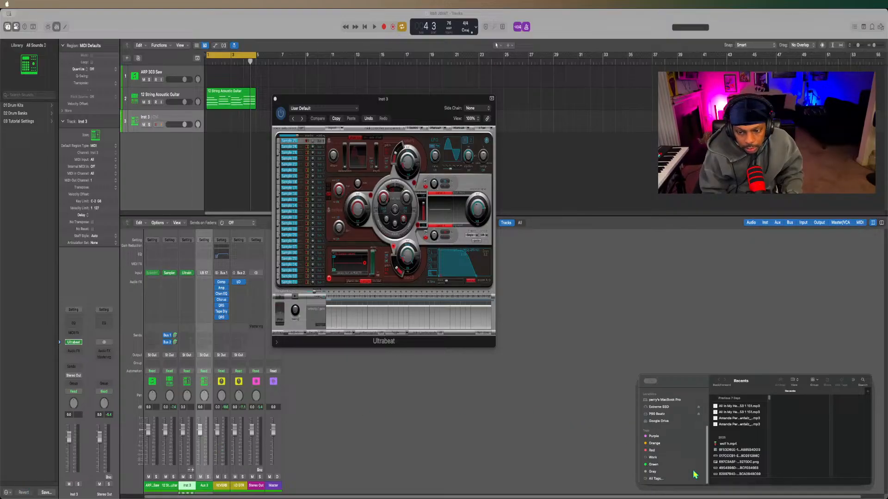
left_click(675, 414)
scroll(735, 458, "down", 3)
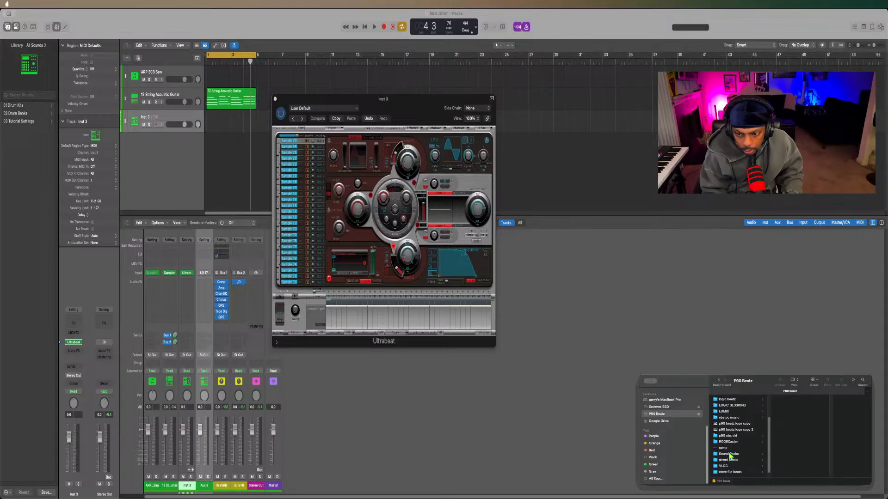
left_click(730, 455)
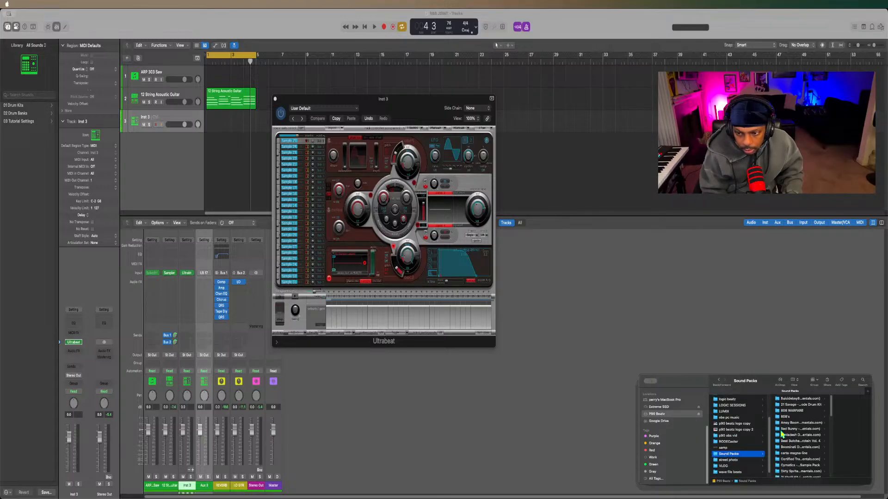
Find the KBeaZy Artillery drum kit among the sound packs and open its Kicks folder.
scroll(781, 435, "down", 5)
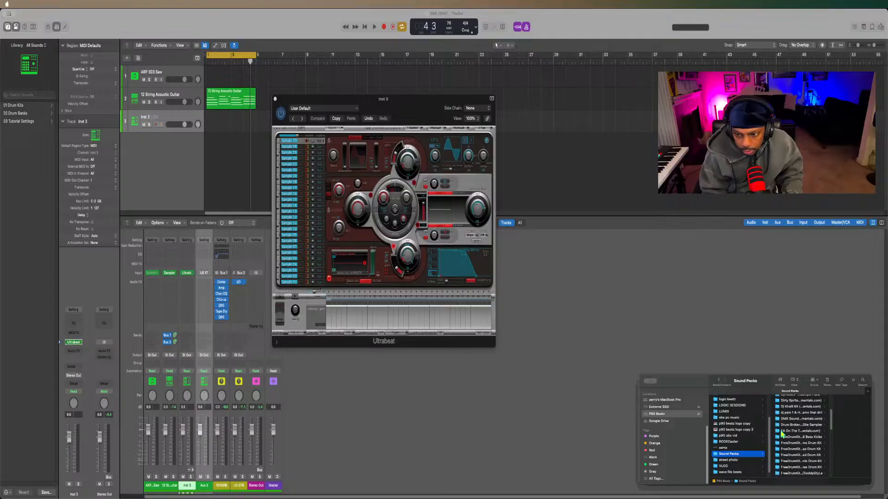
scroll(782, 434, "down", 5)
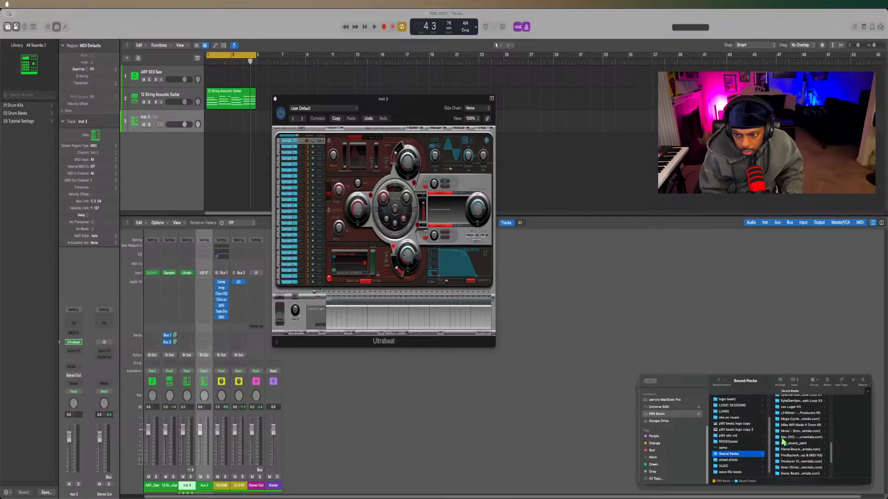
scroll(785, 433, "down", 4)
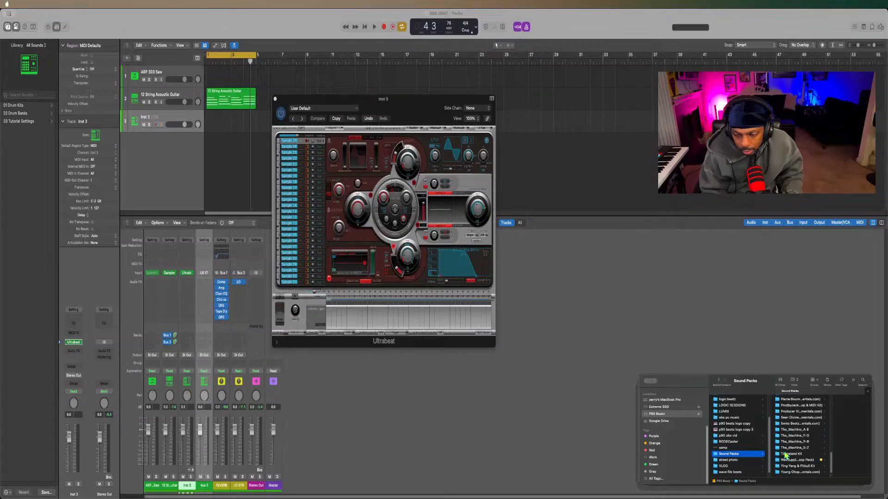
scroll(785, 456, "up", 5)
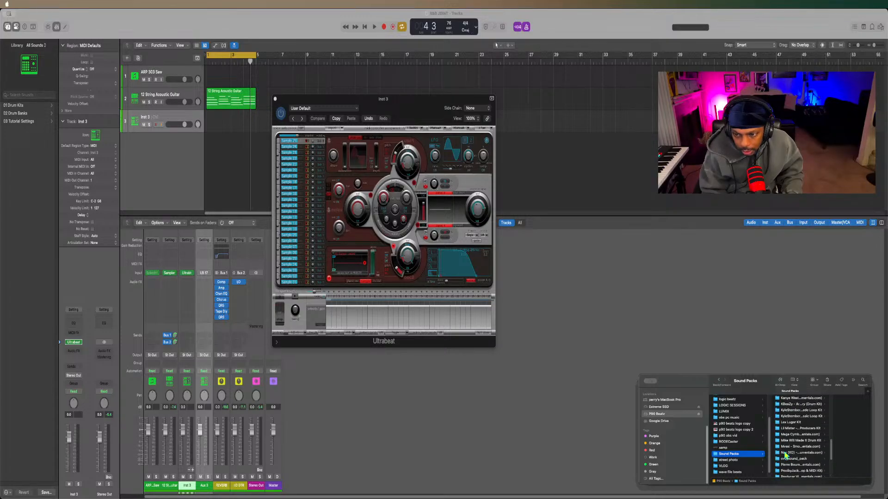
left_click(791, 411)
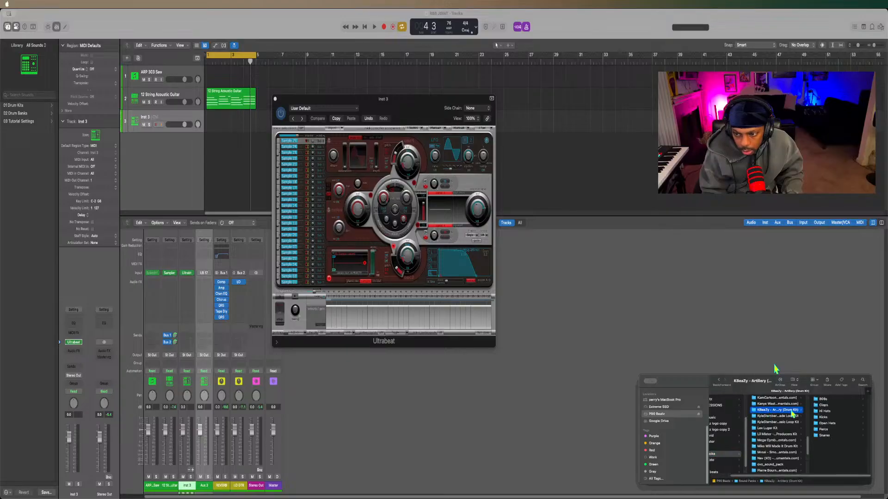
left_click(822, 417)
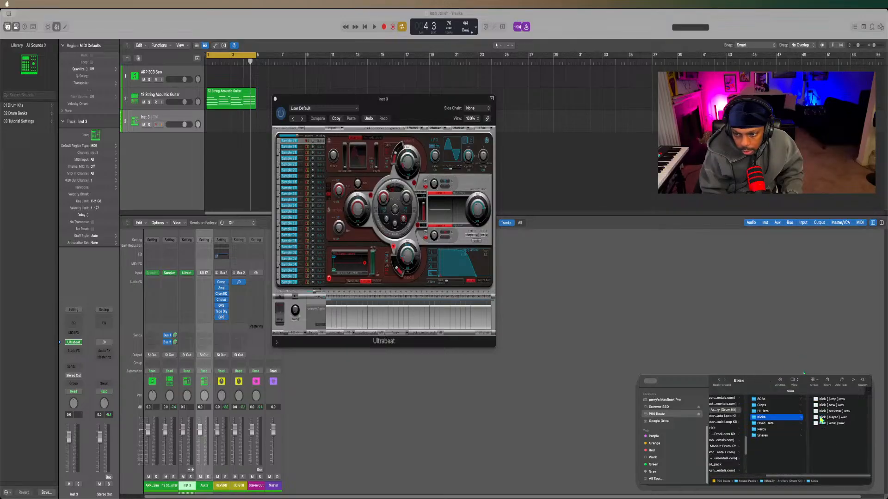
Load Kick [ jump ].wav into Ultrabeat's lower oscillator sample display and enable the first step of its sequencer.
key("Right")
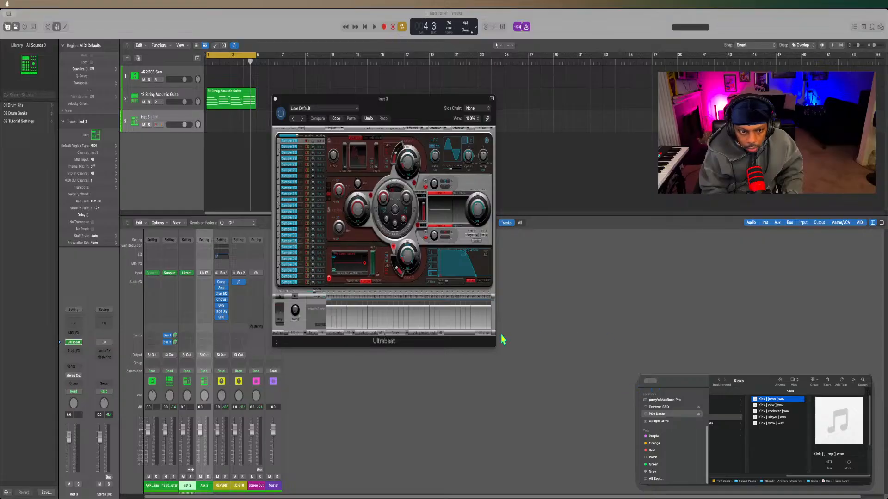
left_click_drag(502, 336, 341, 265)
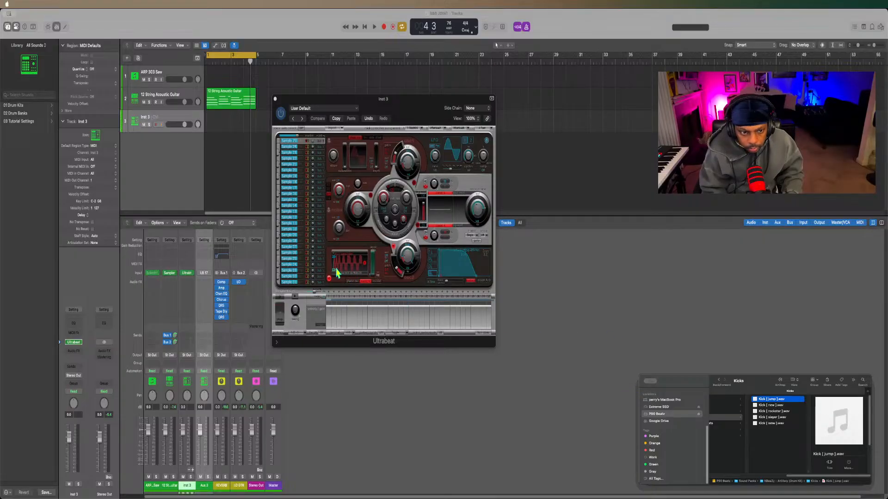
left_click(329, 298)
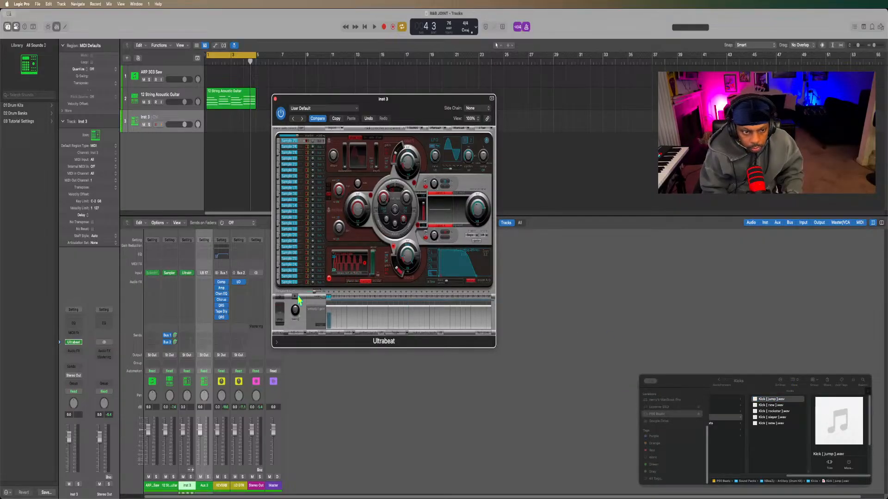
Play the loop with the kick sample and lower the kick's voice volume in Ultrabeat.
key("space")
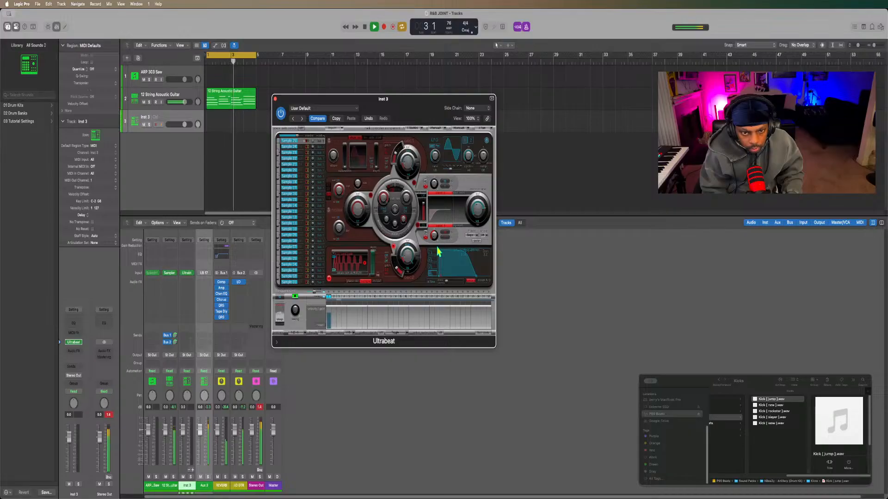
key("space")
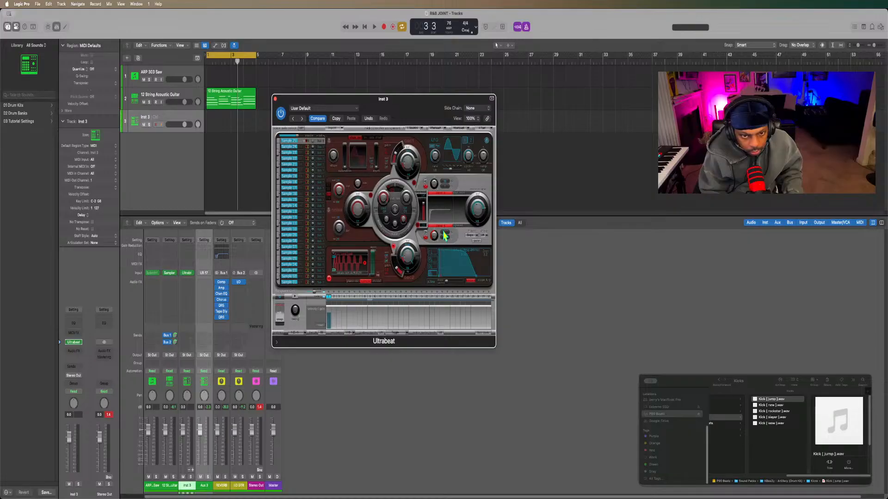
key("space")
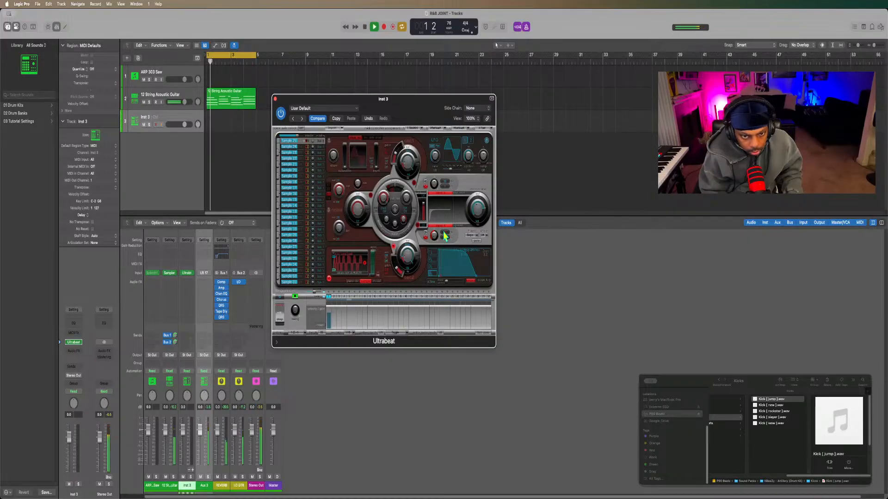
key("space")
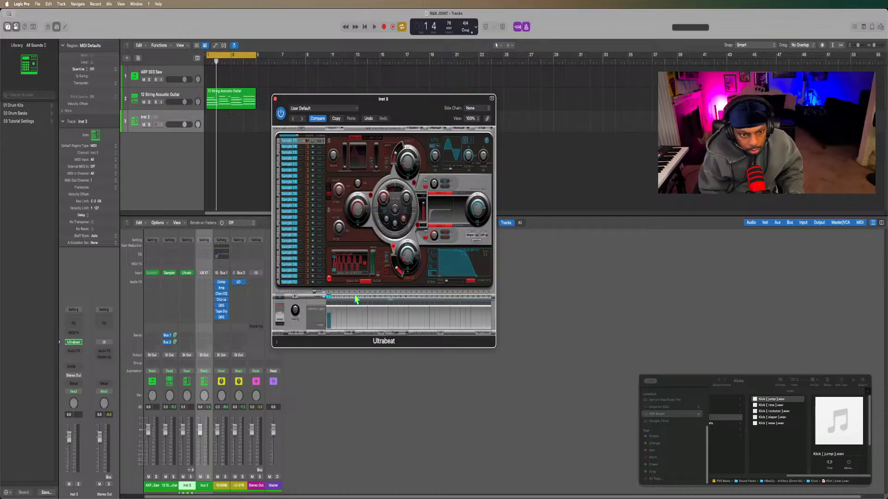
key("space")
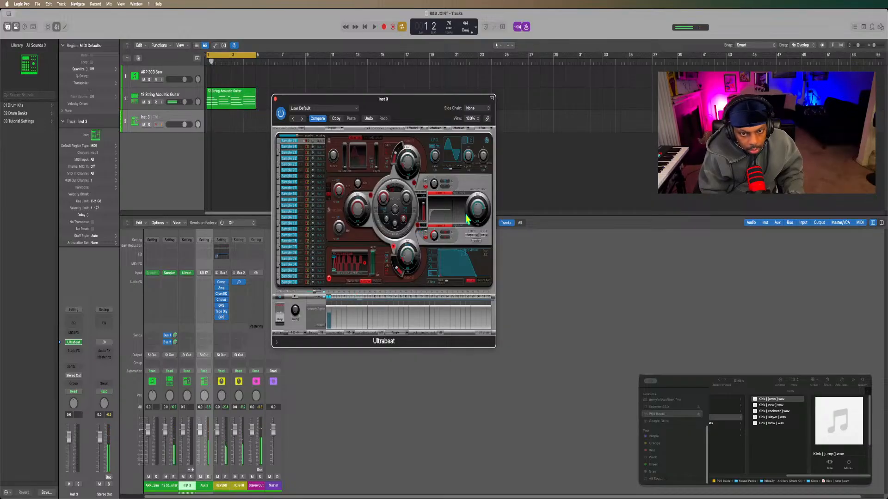
key("space")
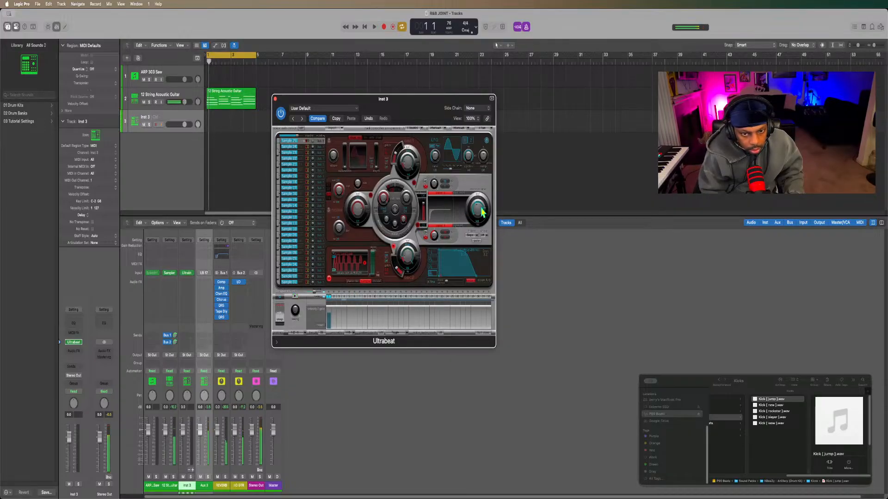
left_click_drag(482, 212, 479, 213)
key("space")
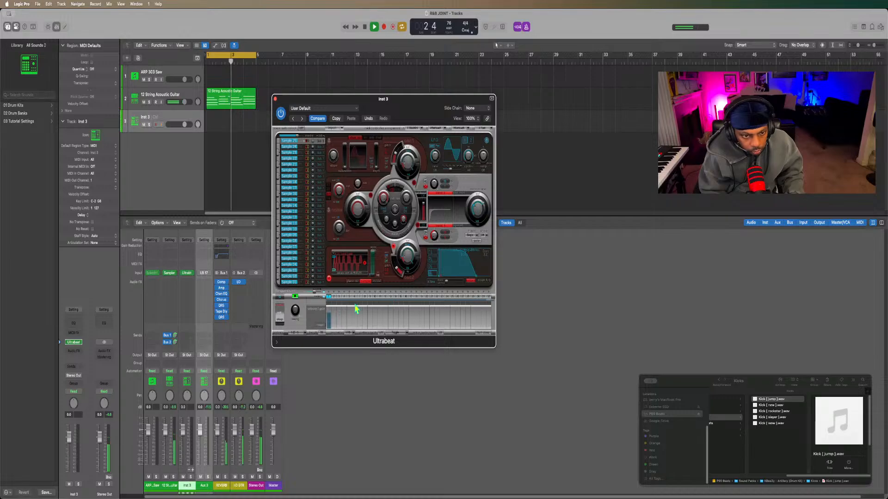
Enable steps 31 and 5 for the kick in Ultrabeat's sequencer and restart playback to hear them.
left_click(483, 297)
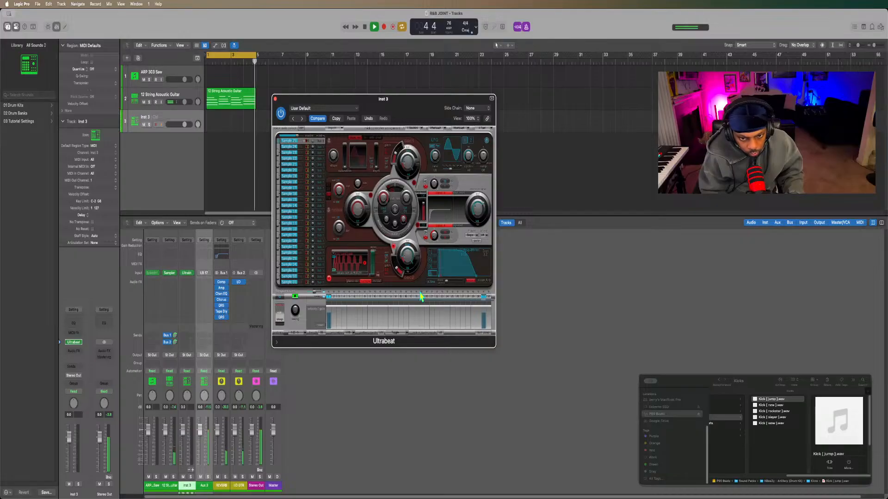
left_click(345, 298)
left_click(345, 297)
left_click(349, 297)
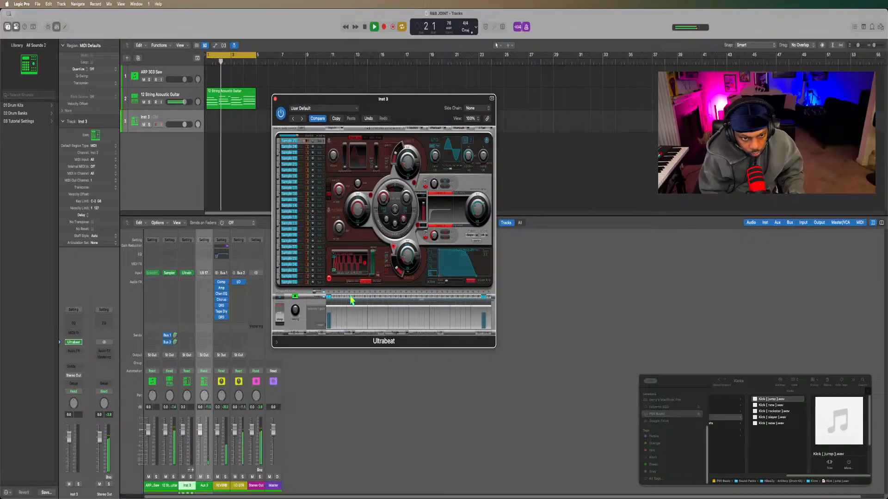
key("space")
key("space")
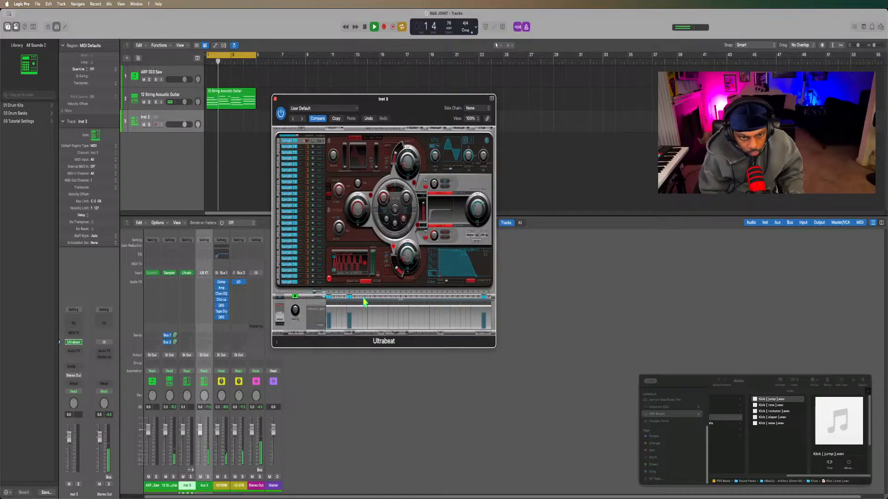
Add kick hits on steps 15, 17 and 21, leaving step 13 off, and listen to the pattern.
left_click(390, 298)
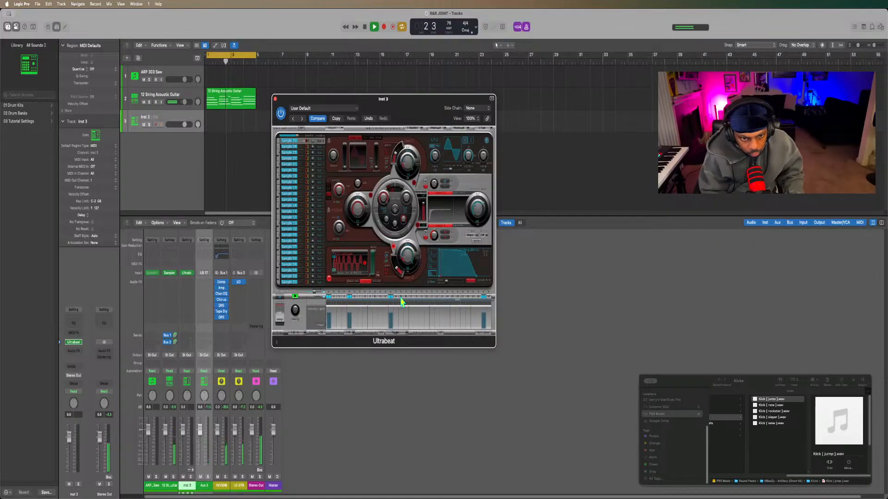
left_click(401, 298)
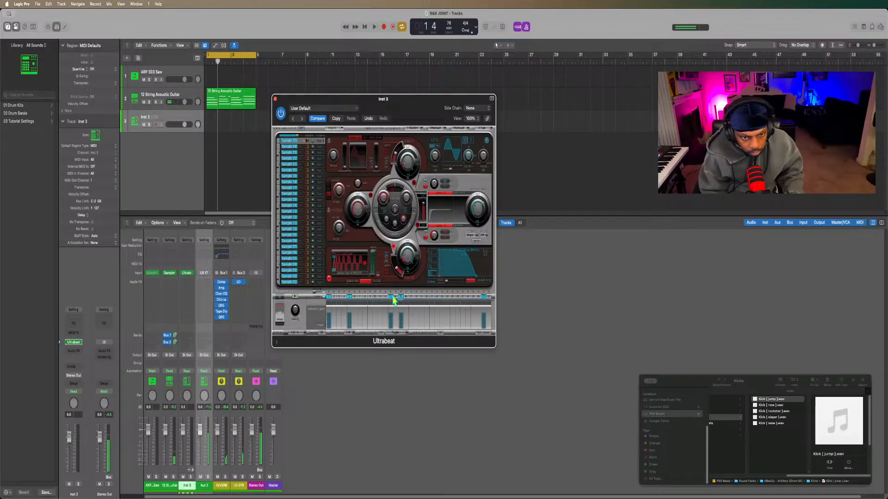
left_click(392, 298)
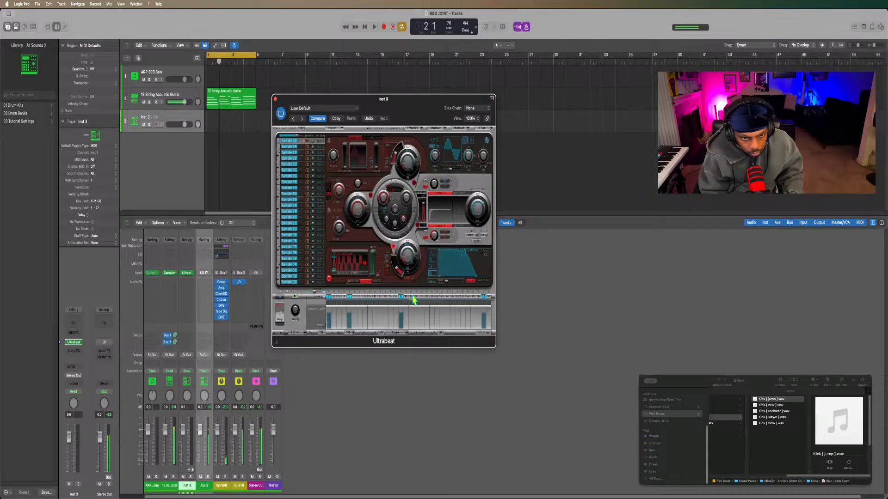
left_click(411, 298)
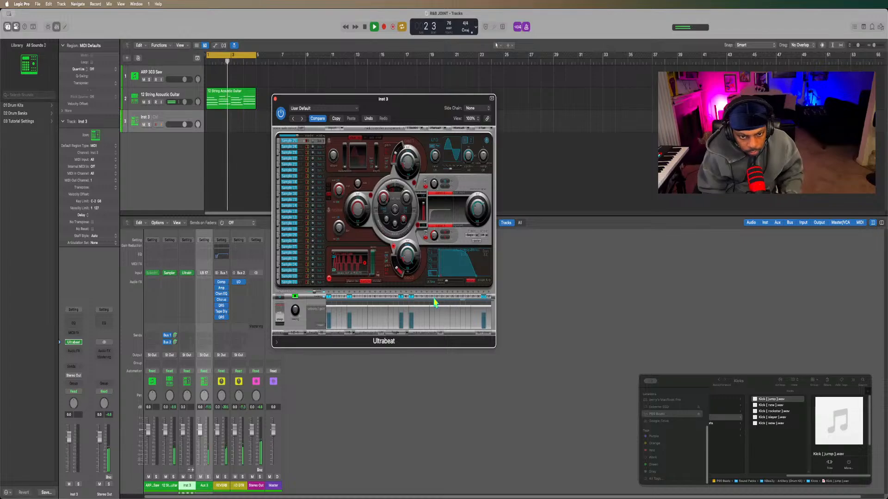
left_click(432, 297)
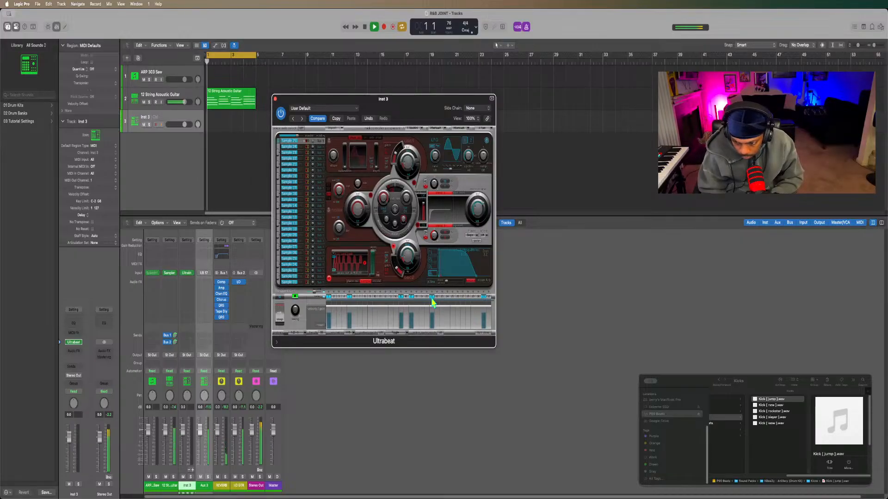
key("space")
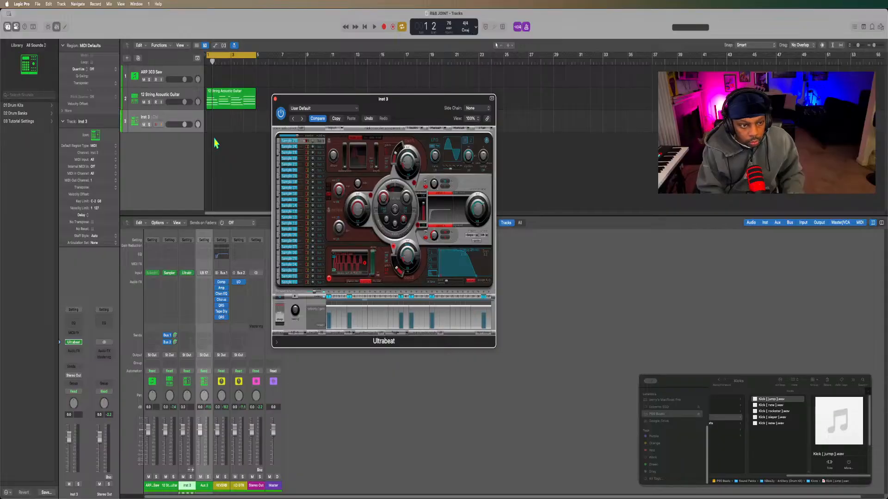
key("space")
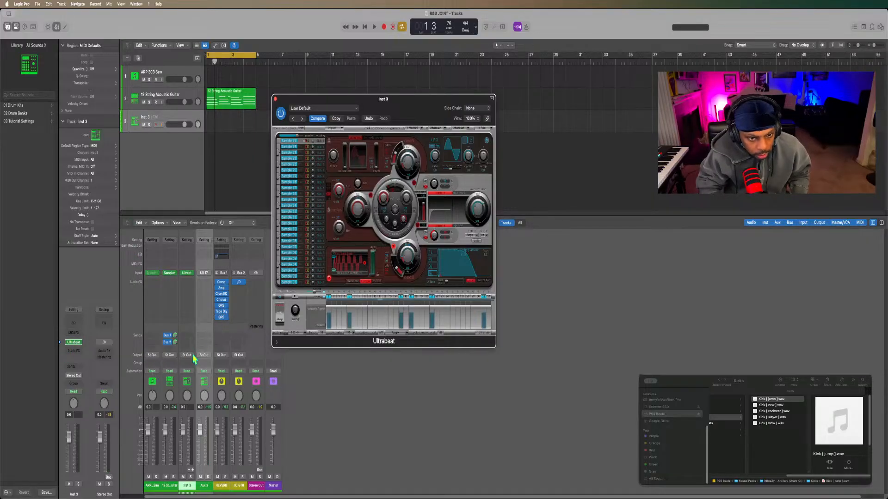
Route the Ultrabeat sound directly below the kick to Sub Group 10 (18) and select that sound.
left_click(320, 153)
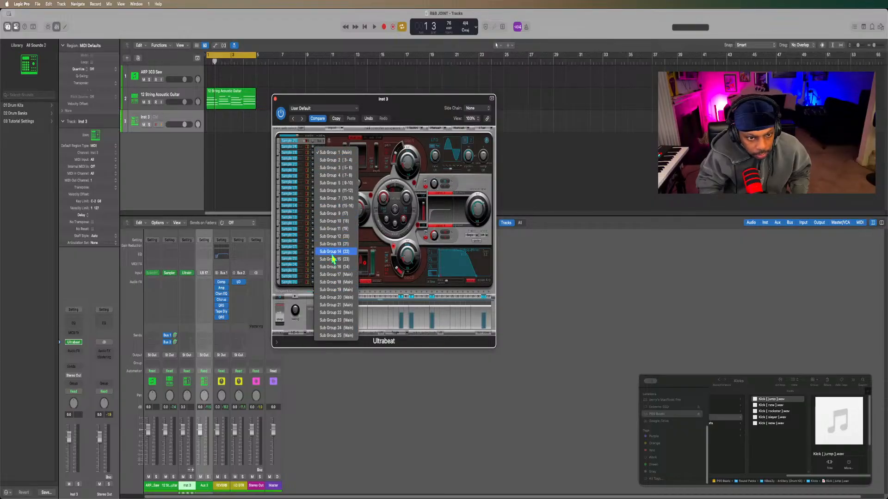
left_click(336, 222)
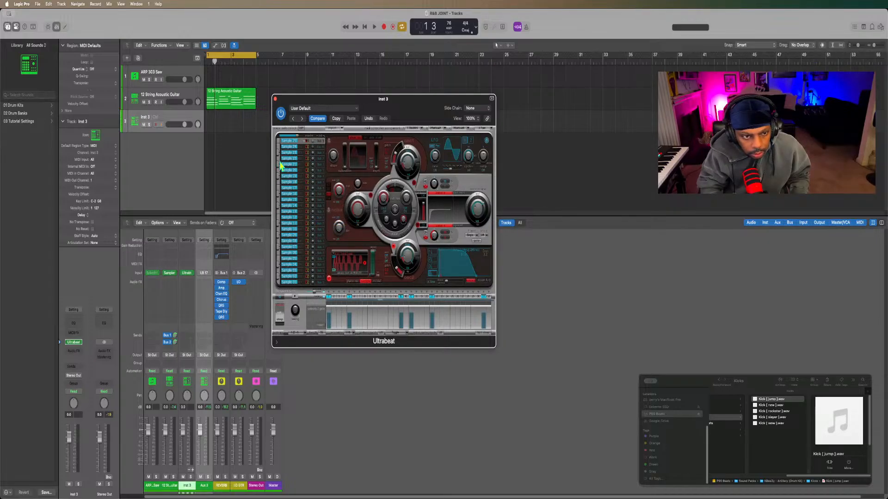
left_click(296, 152)
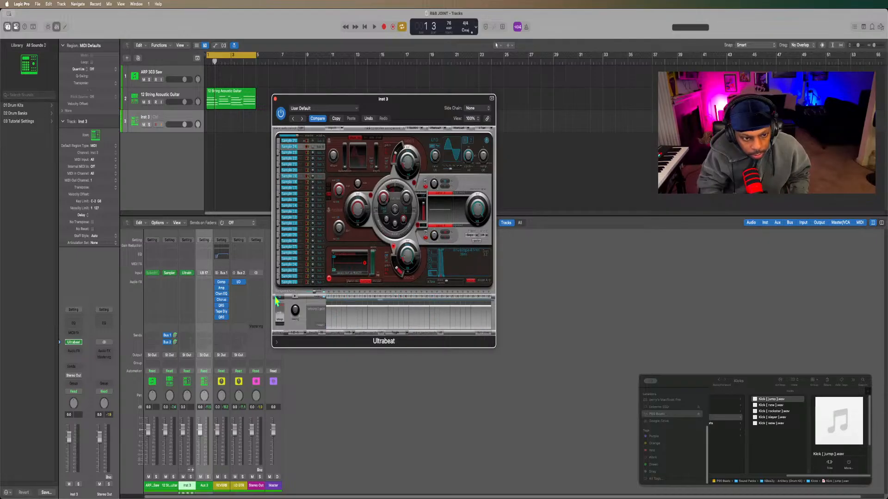
left_click(321, 158)
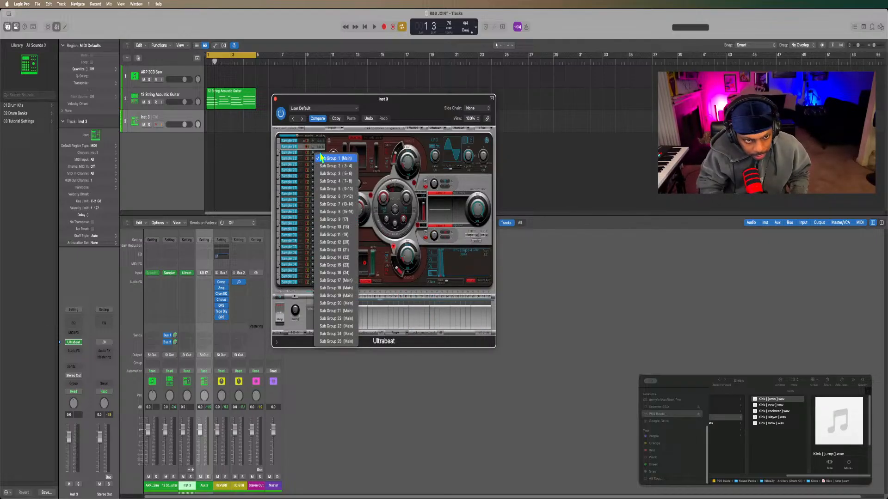
left_click(291, 100)
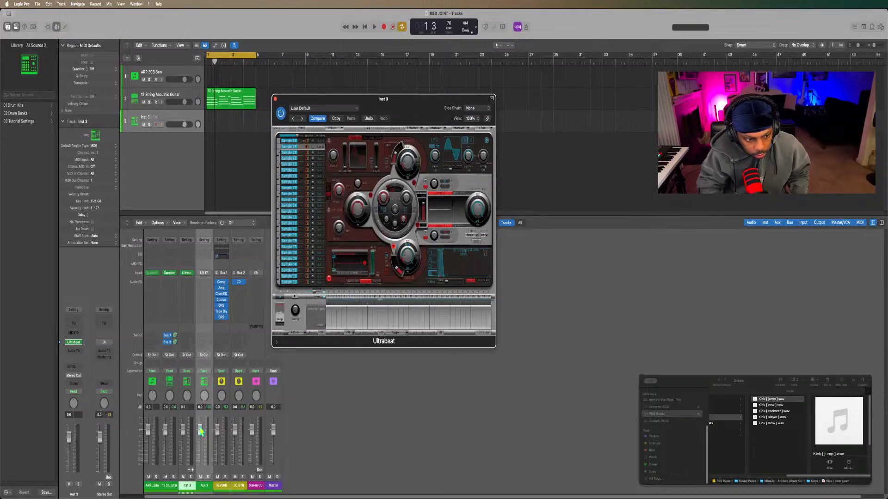
Add another aux channel for the Ultrabeat track in the mixer and set its input to UB 18.
left_click(192, 470)
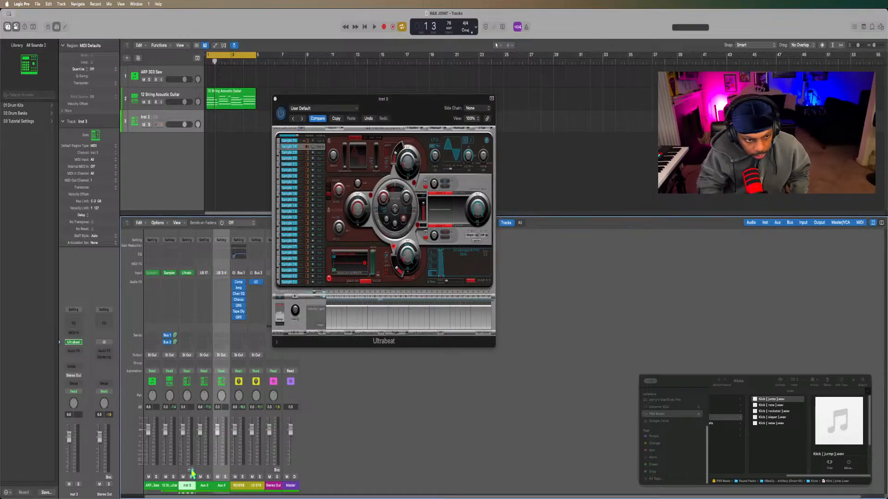
left_click(222, 272)
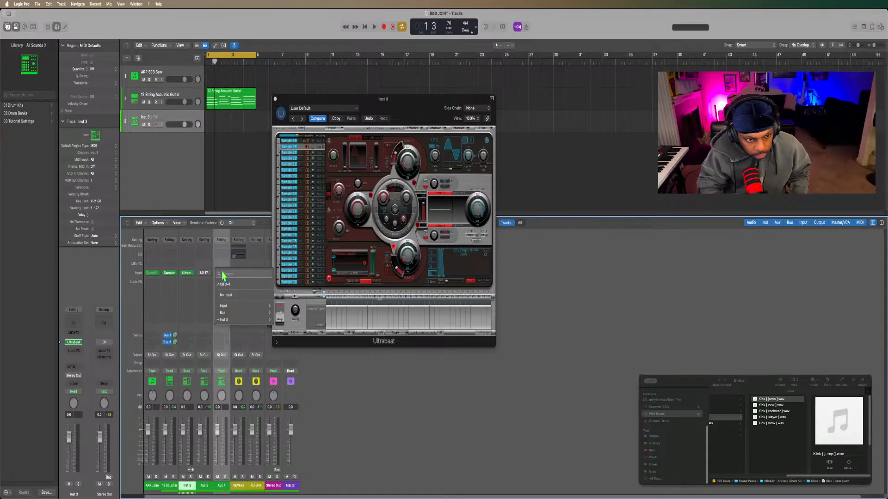
mouse_move(222, 307)
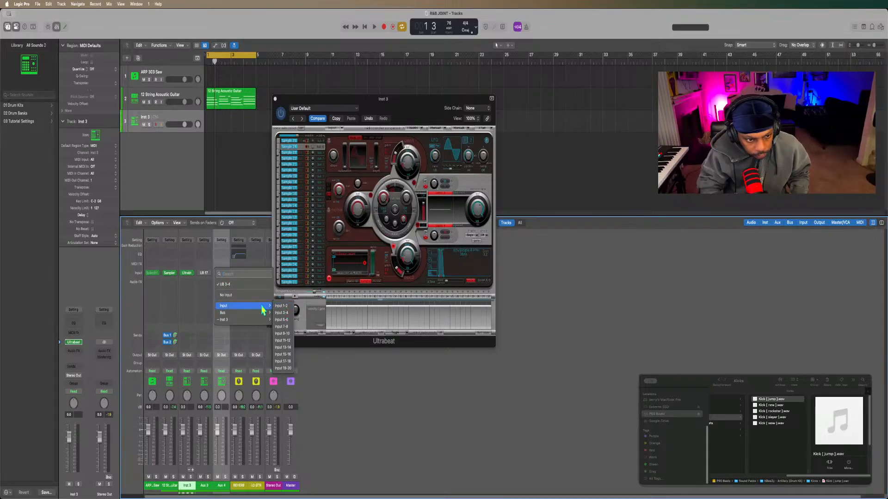
mouse_move(257, 315)
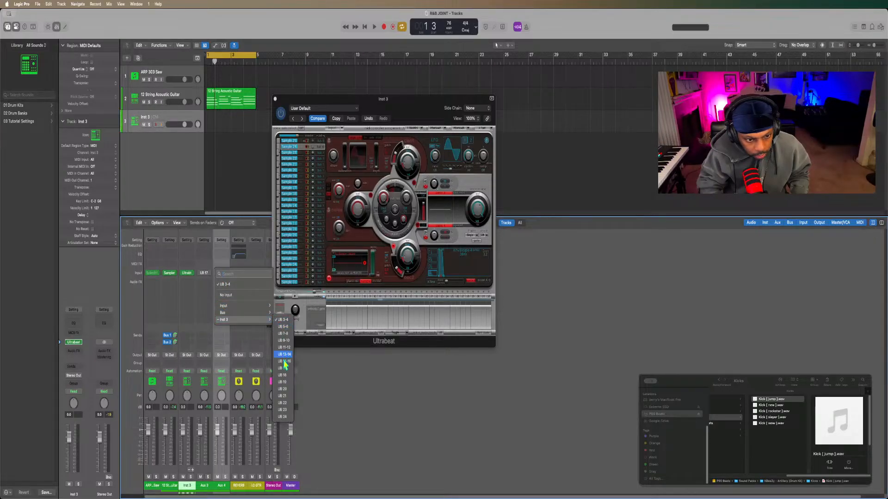
left_click(283, 375)
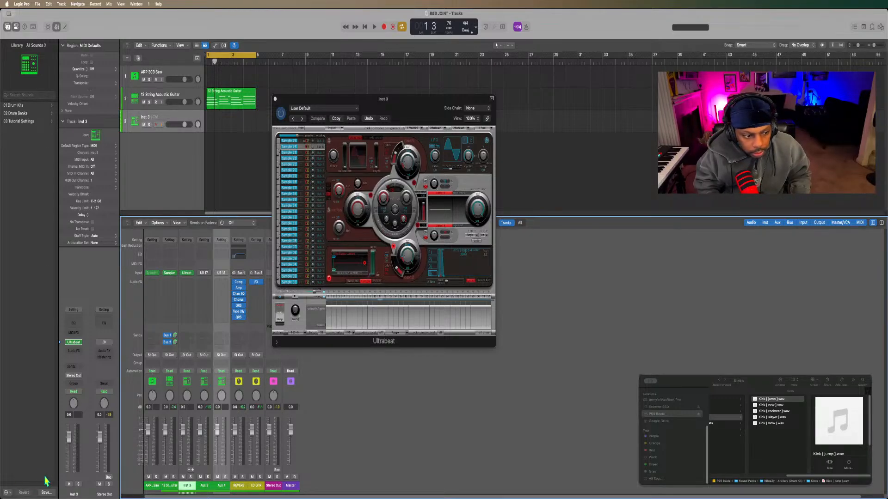
Switch to Finder, open the drum kit's Snares folder and select Snare [ circle ].wav, returning to Logic Pro.
left_click(30, 476)
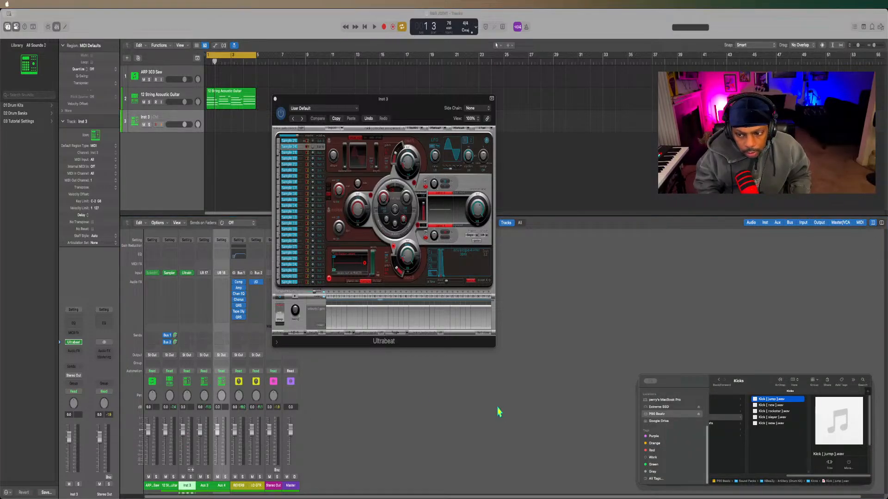
scroll(748, 429, "left", 5)
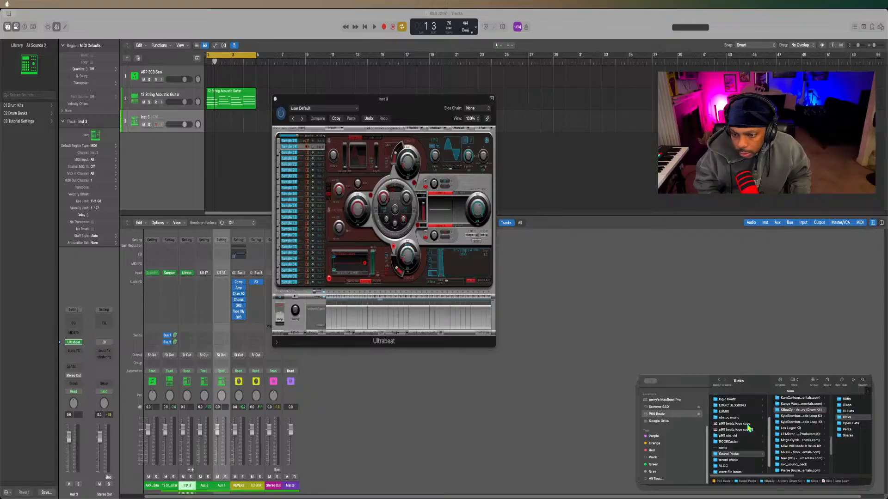
scroll(745, 450, "right", 5)
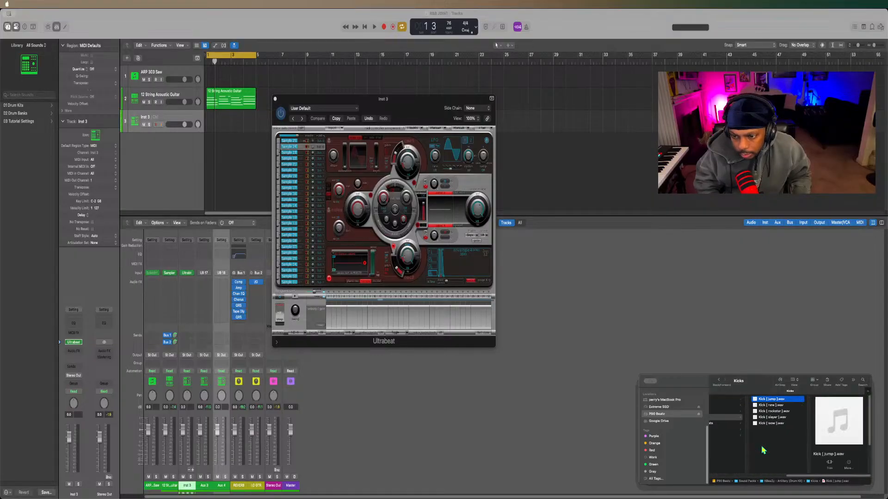
scroll(756, 417, "left", 3)
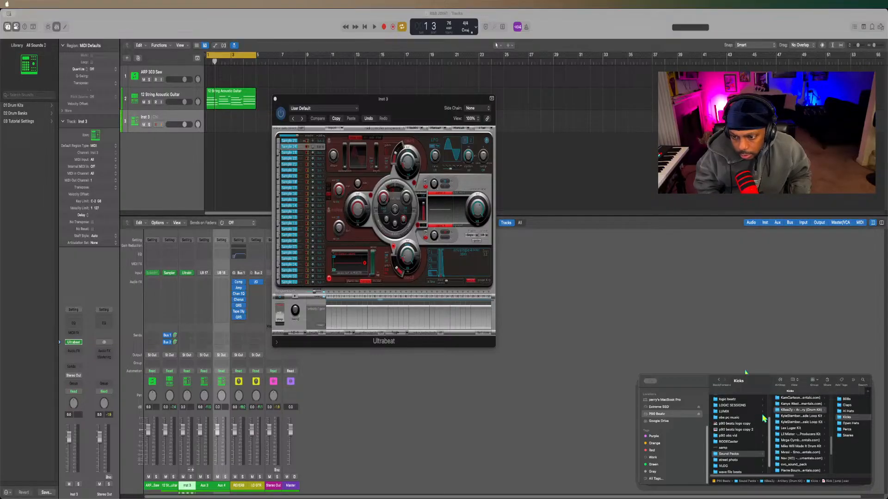
left_click(781, 436)
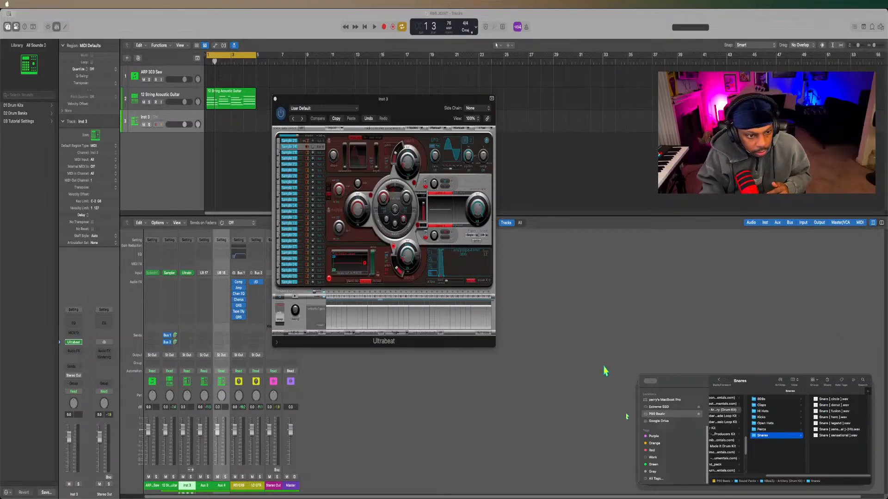
left_click(243, 309)
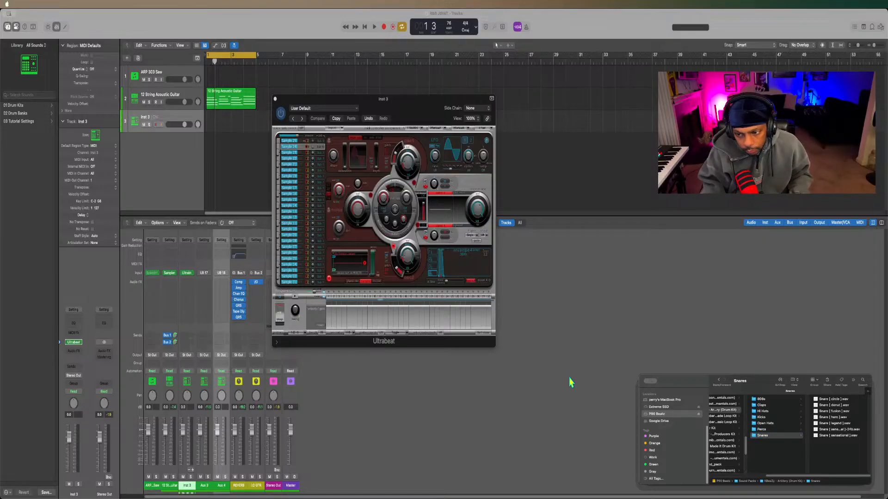
left_click(826, 400)
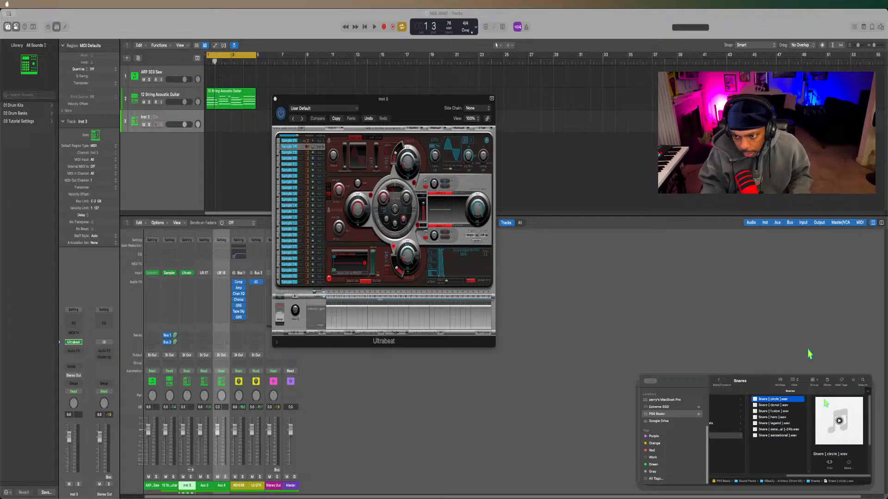
left_click(809, 354)
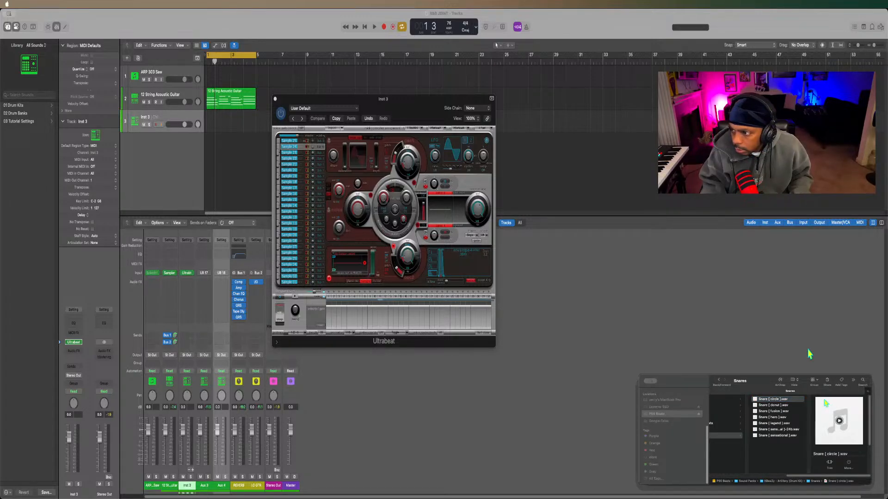
Audition the snare samples in the Finder's Snares folder and load Snare [ fusion ].wav into the selected Ultrabeat sound.
key("super+Tab")
key("space")
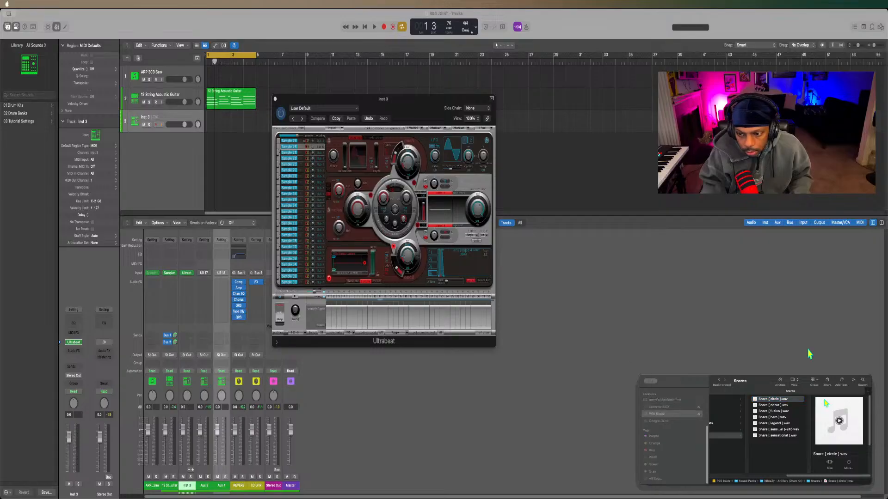
key("Down")
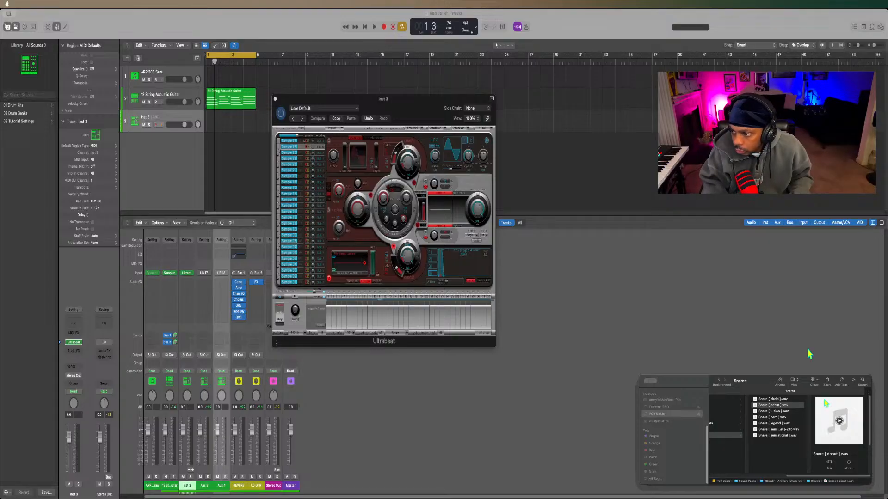
key("Down")
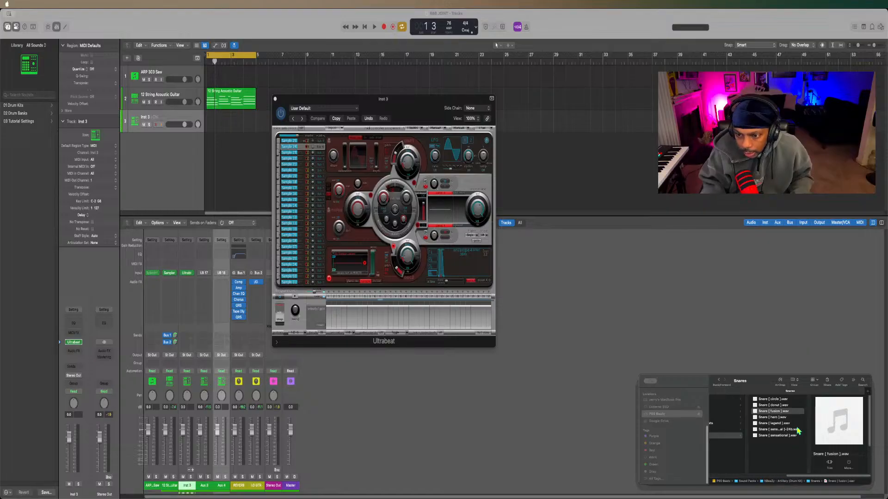
left_click(773, 413)
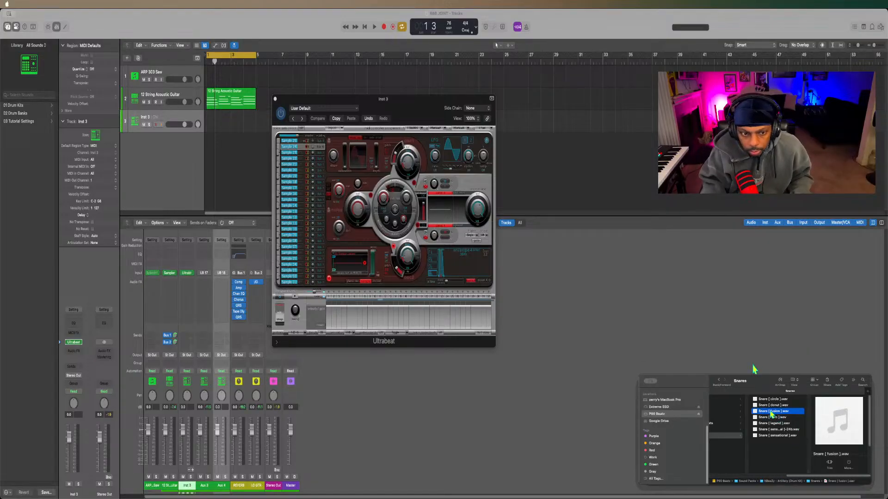
left_click_drag(772, 412, 350, 270)
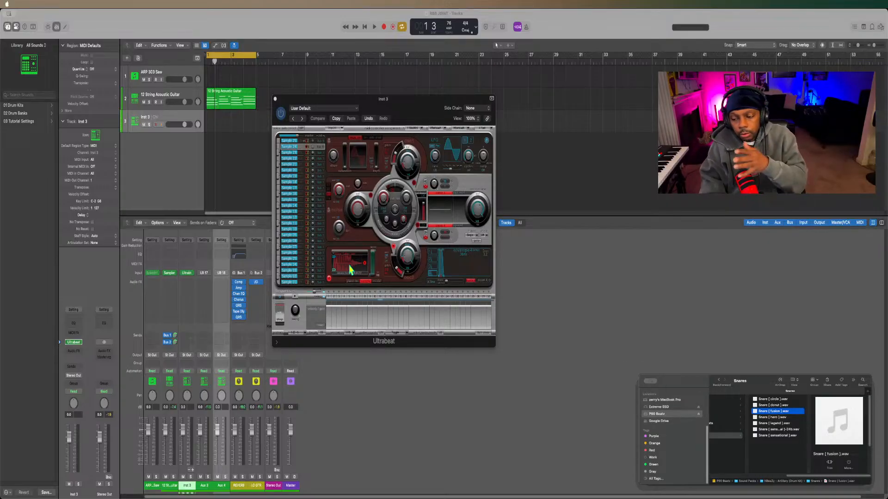
Play the loop, add snare hits on steps 9 and 25, and cut the snare's low frequencies with Ultrabeat's built-in EQ.
left_click(256, 183)
key("space")
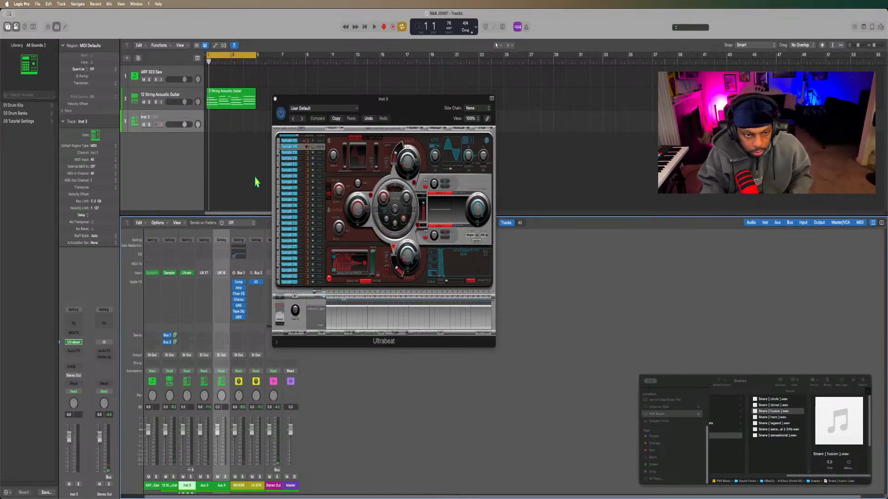
key("space")
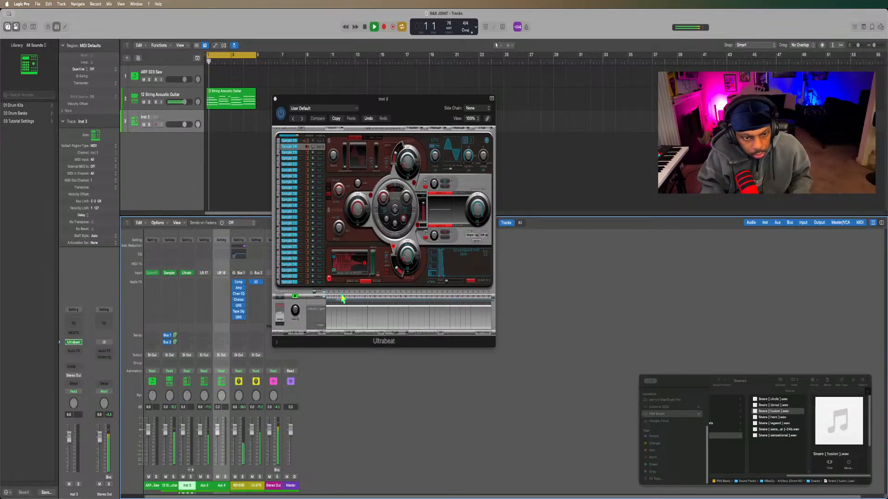
left_click(370, 297)
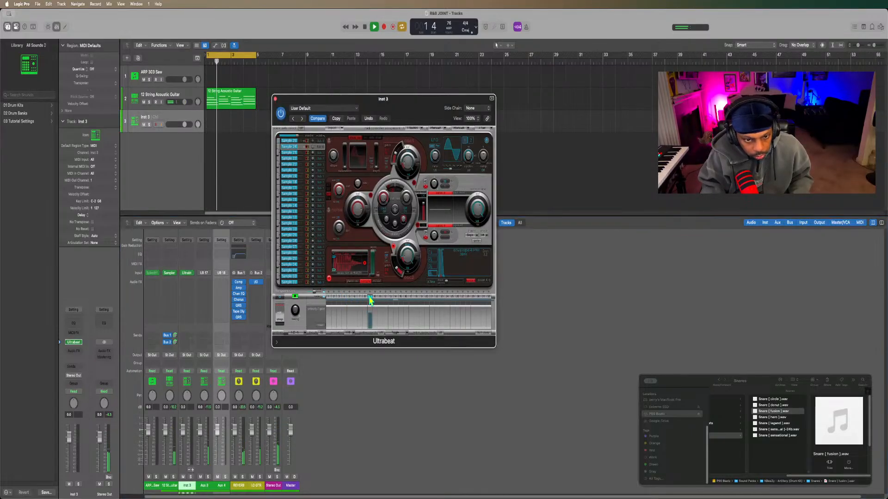
left_click(452, 298)
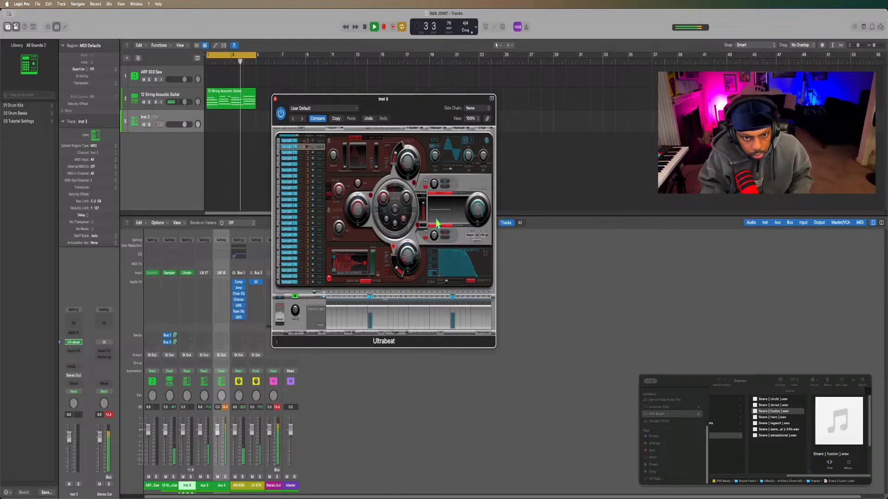
left_click_drag(431, 234, 422, 290)
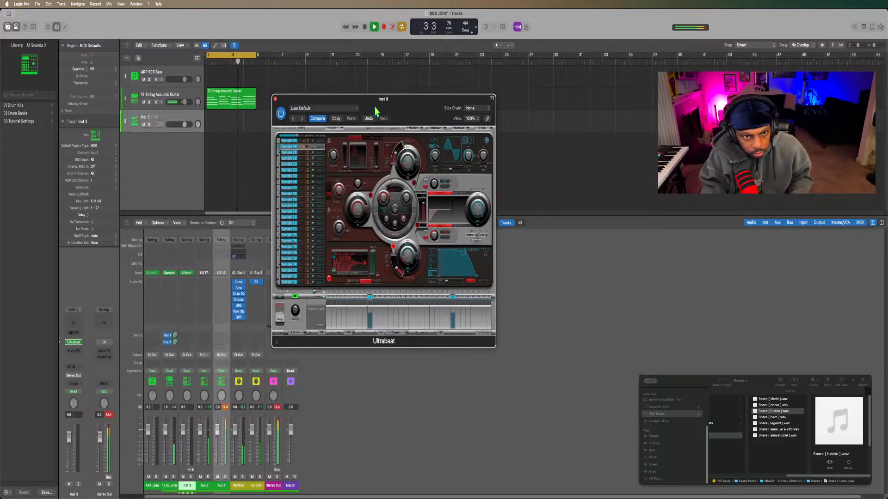
Shift the Ultrabeat window clear of the mixer and add a send to Bus 3 on the UB 18 snare channel.
left_click_drag(379, 108, 427, 108)
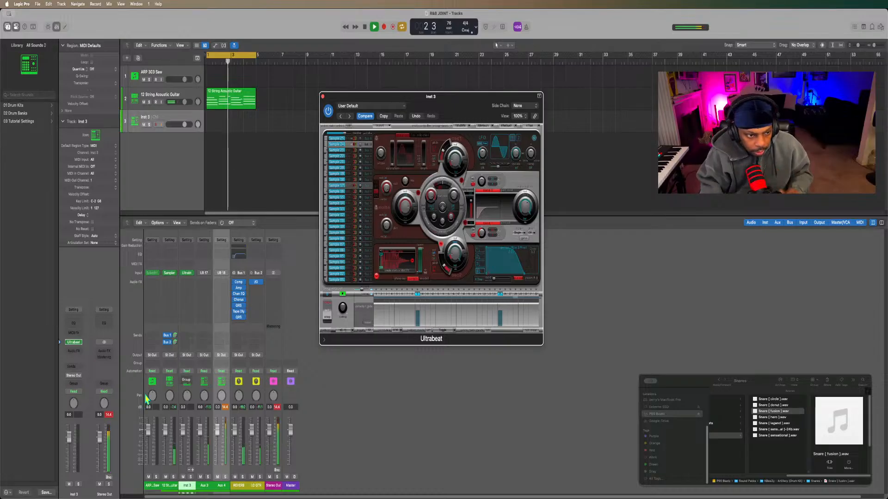
left_click(216, 338)
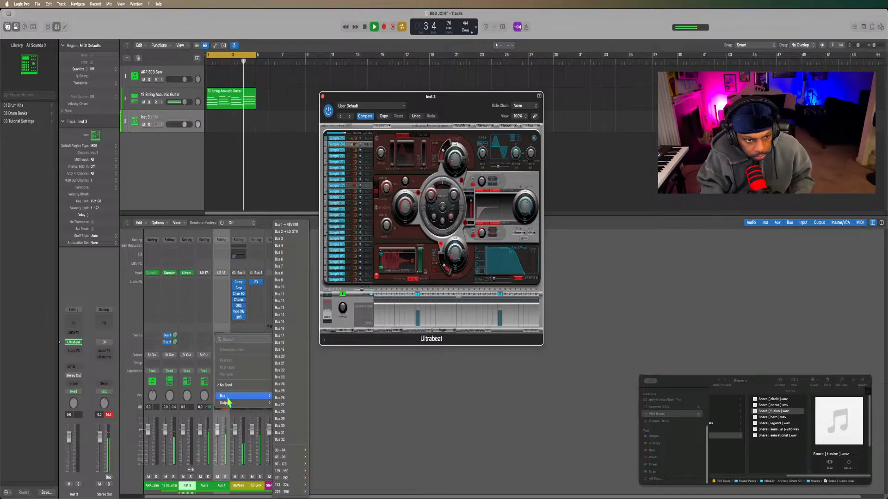
mouse_move(233, 398)
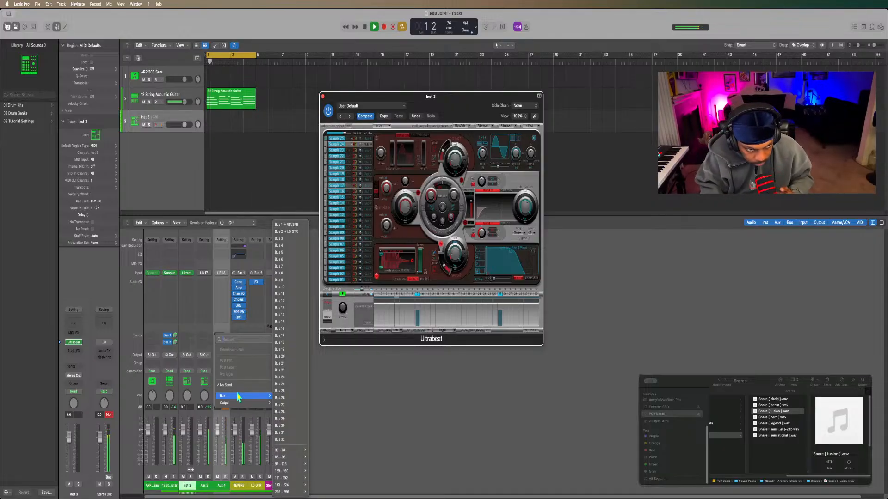
left_click(297, 245)
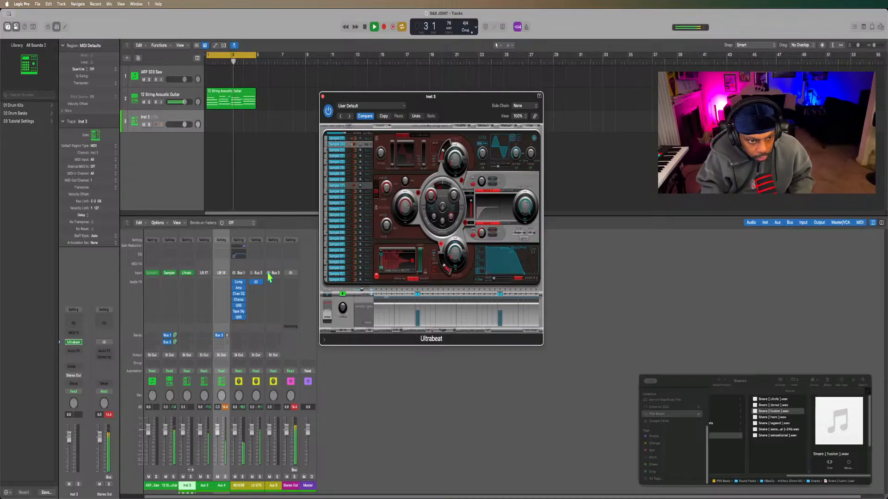
Insert a mono-to-stereo Quantec Room Simulator on the Bus 3 aux and raise the snare channel's Bus 3 send level.
left_click(270, 276)
left_click(273, 285)
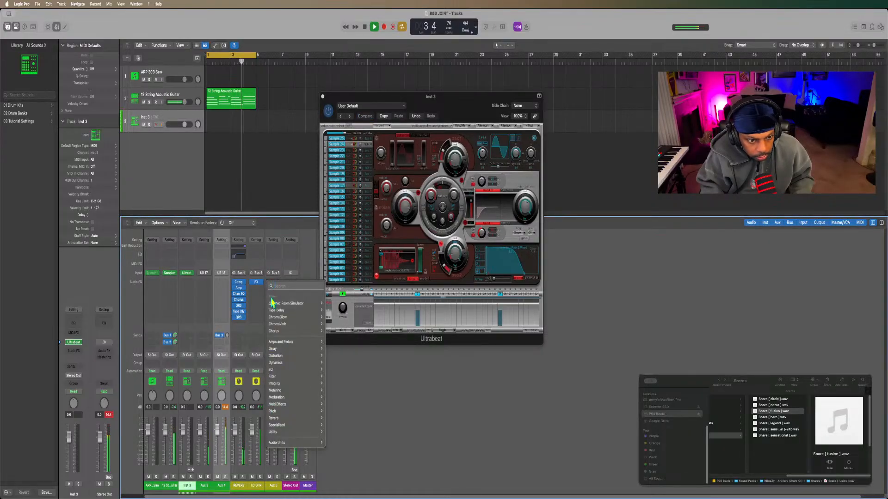
mouse_move(276, 418)
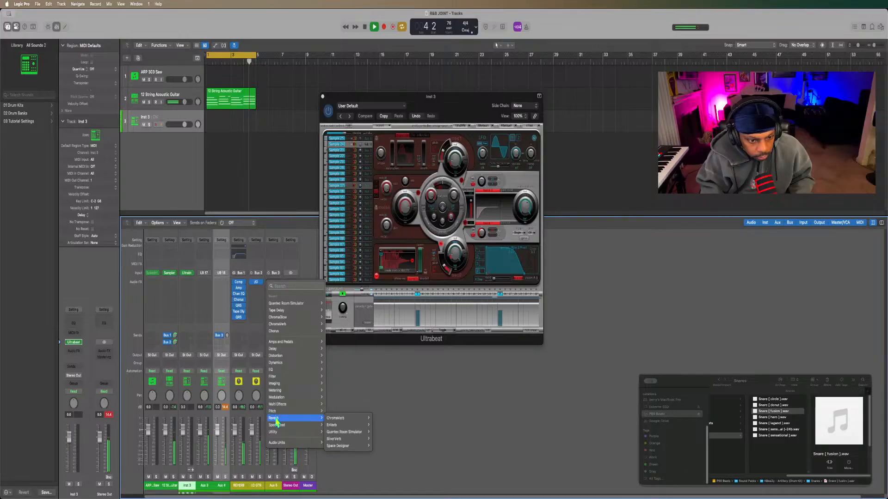
mouse_move(337, 426)
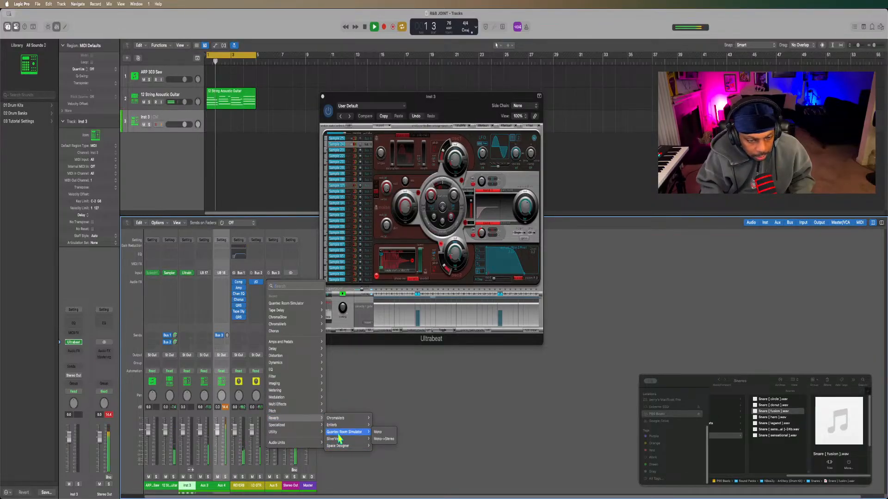
left_click(383, 438)
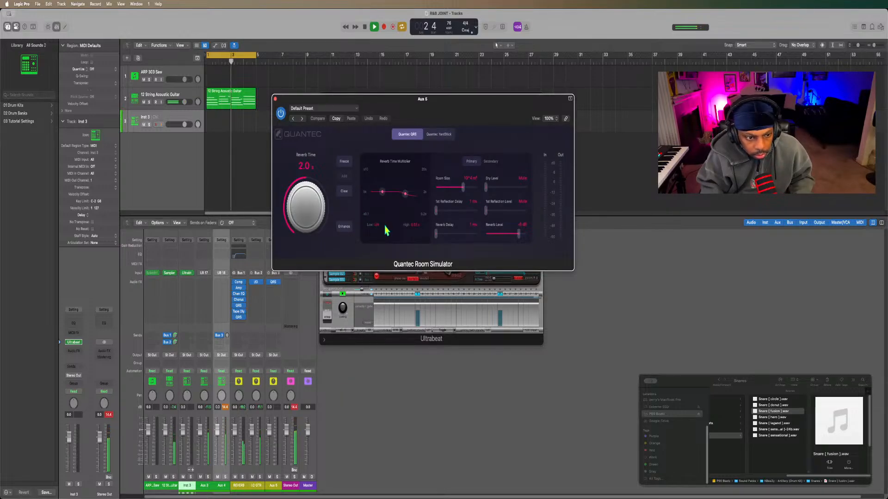
left_click(227, 336, "alt")
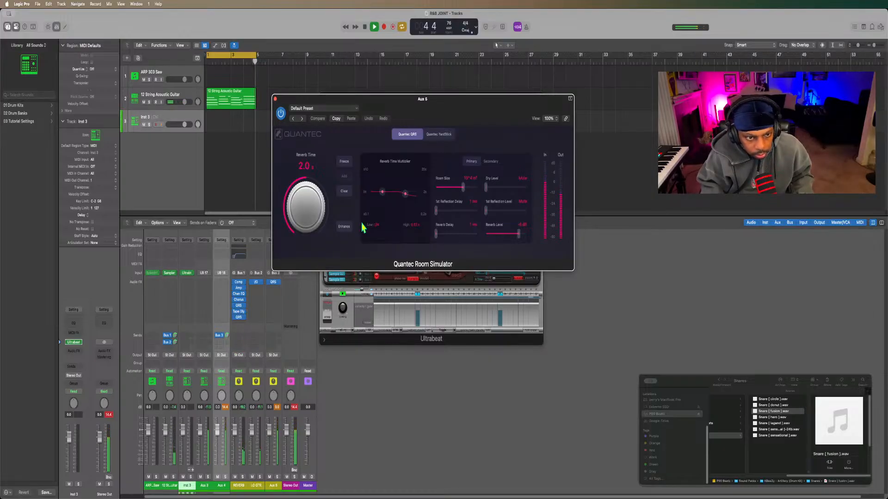
Reduce the Quantec reverb's room size, set the reverb time to 630 ms and close the plug-in.
left_click_drag(464, 188, 445, 199)
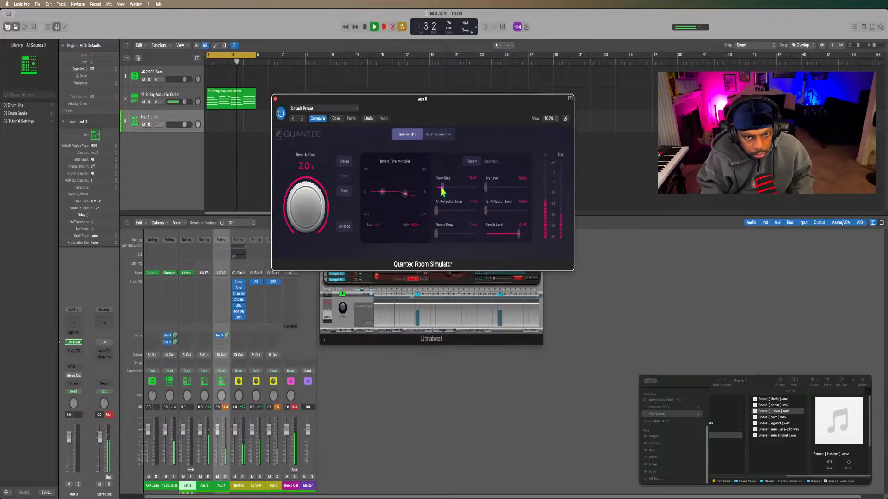
left_click_drag(442, 191, 438, 194)
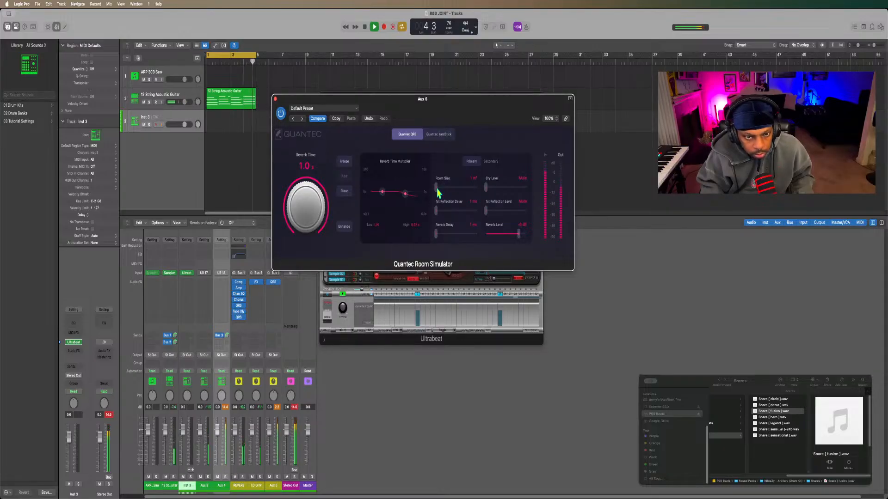
left_click_drag(438, 193, 442, 191)
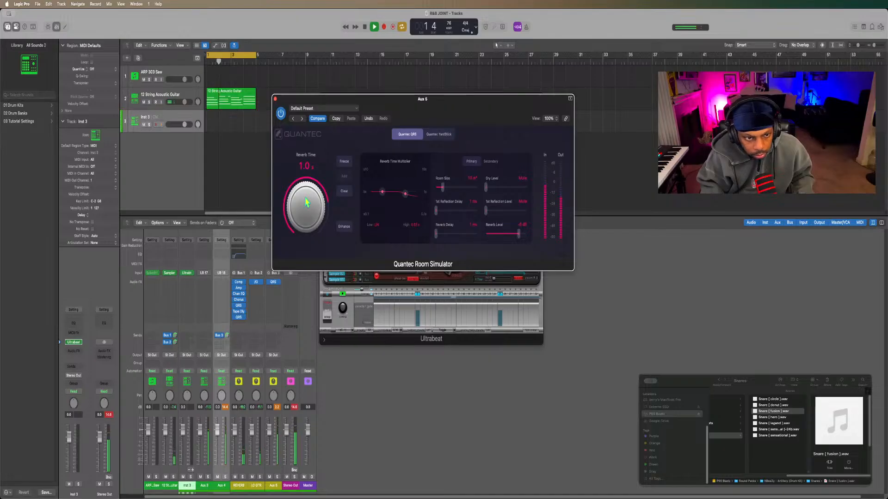
left_click_drag(305, 202, 286, 254)
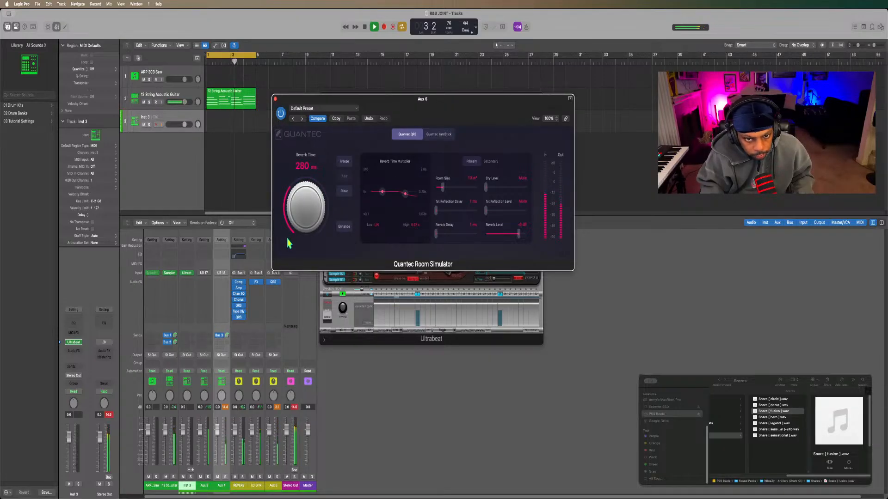
left_click_drag(287, 243, 290, 230)
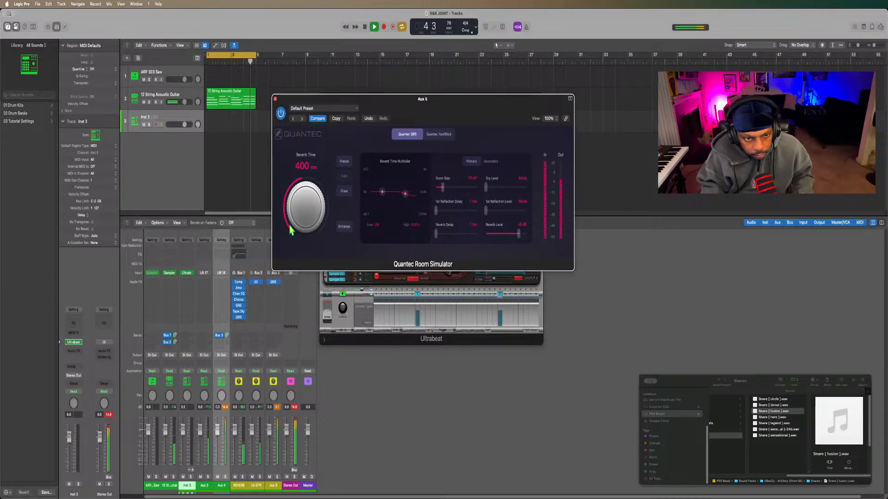
left_click_drag(290, 229, 290, 194)
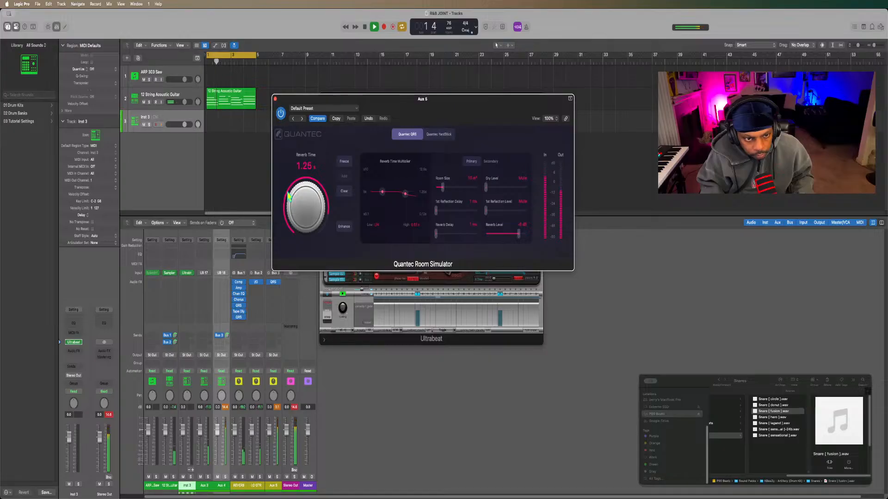
left_click_drag(288, 196, 286, 206)
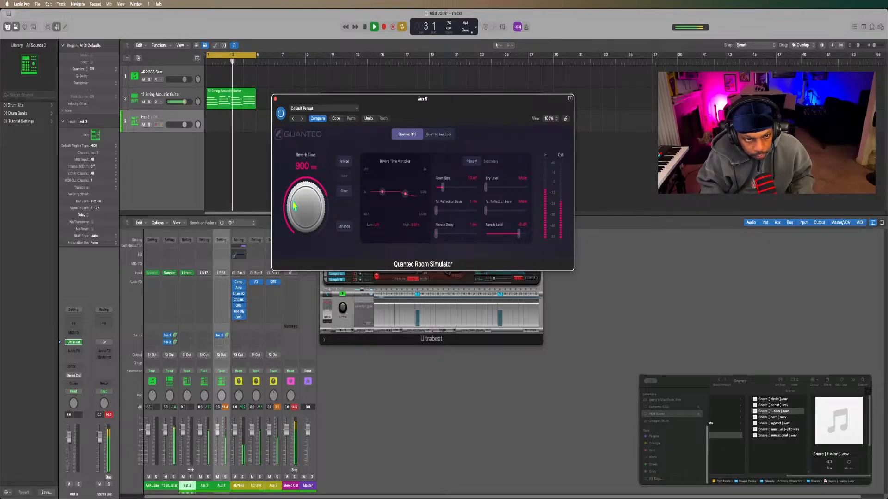
left_click(276, 99)
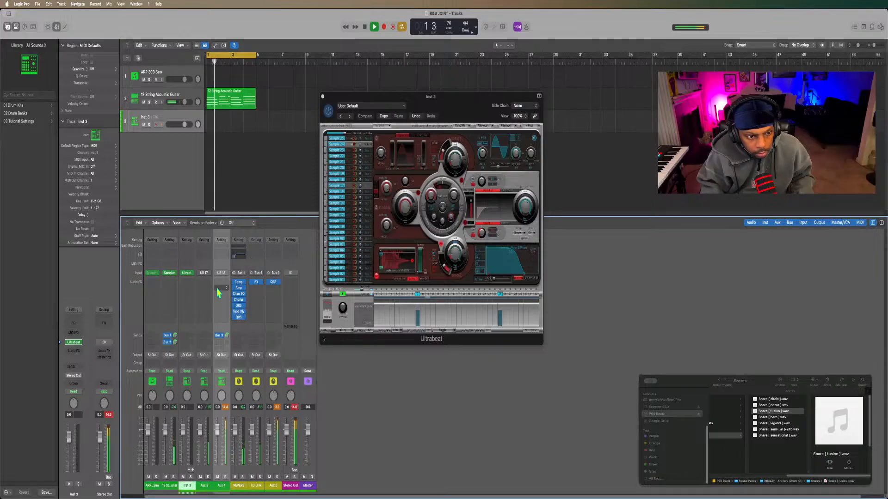
left_click(220, 287)
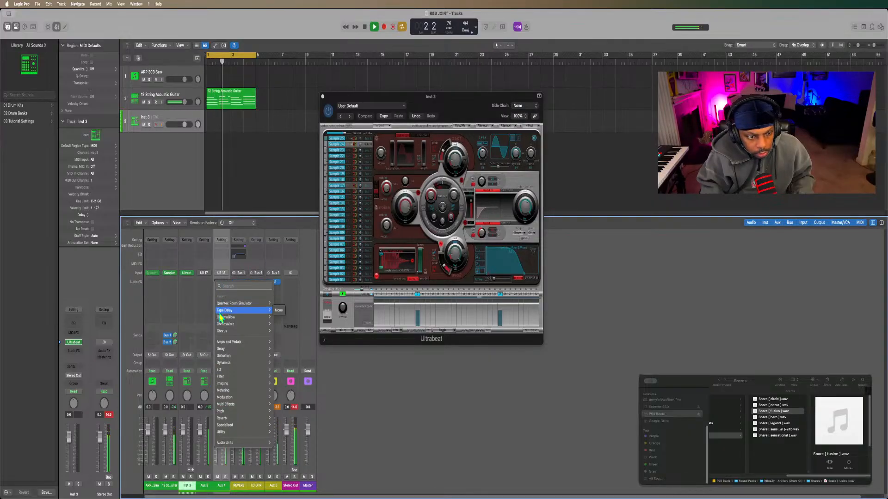
left_click(306, 277)
left_click(332, 276)
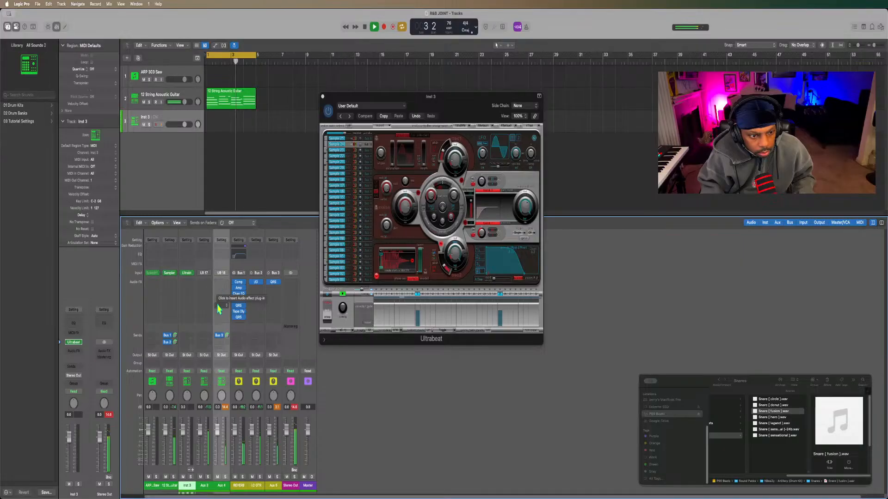
Add a Channel EQ after the reverb on the Bus 3 aux with a 48 dB/Oct low cut at 182 Hz, and close it.
left_click(273, 283)
left_click(273, 255)
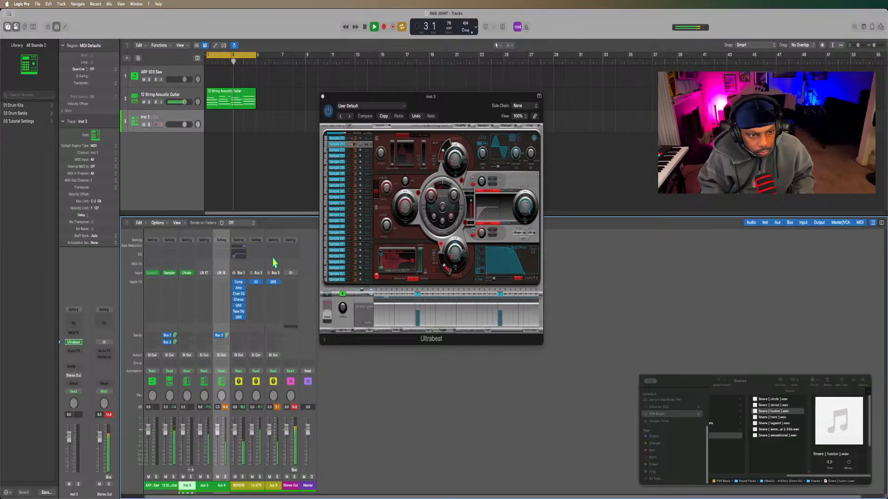
left_click(273, 255)
left_click(291, 133)
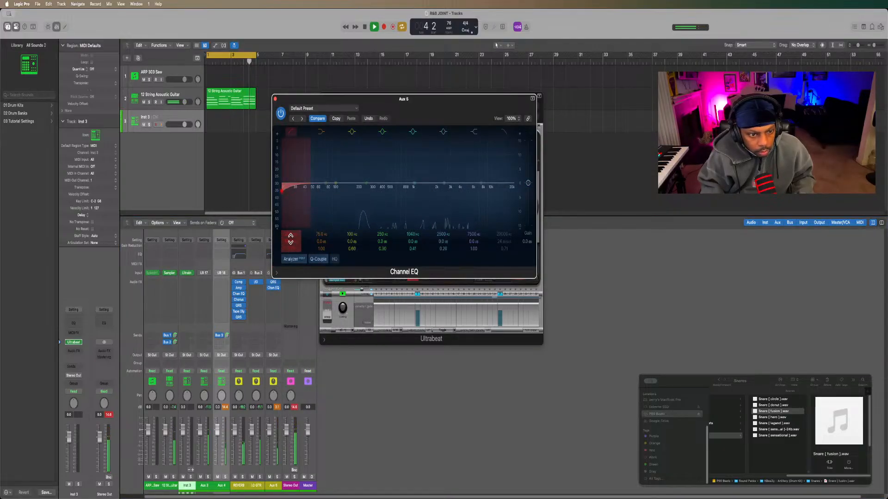
left_click_drag(290, 241, 290, 220)
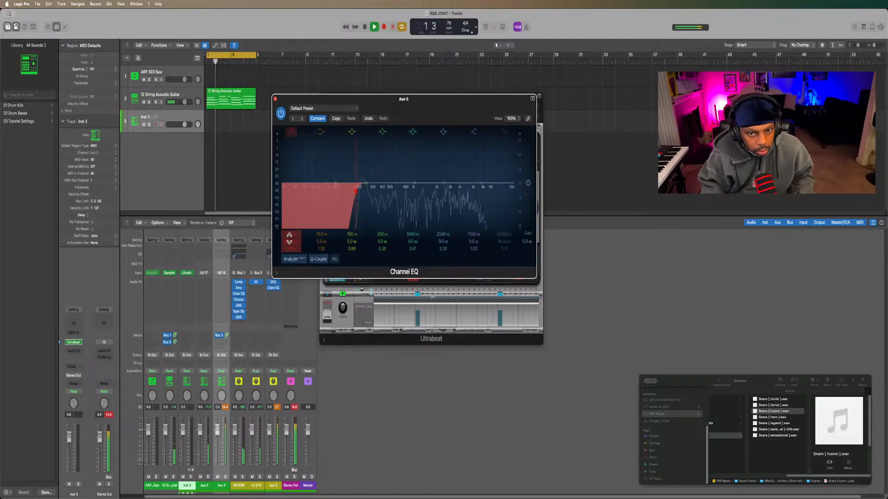
left_click(291, 132)
left_click(505, 133)
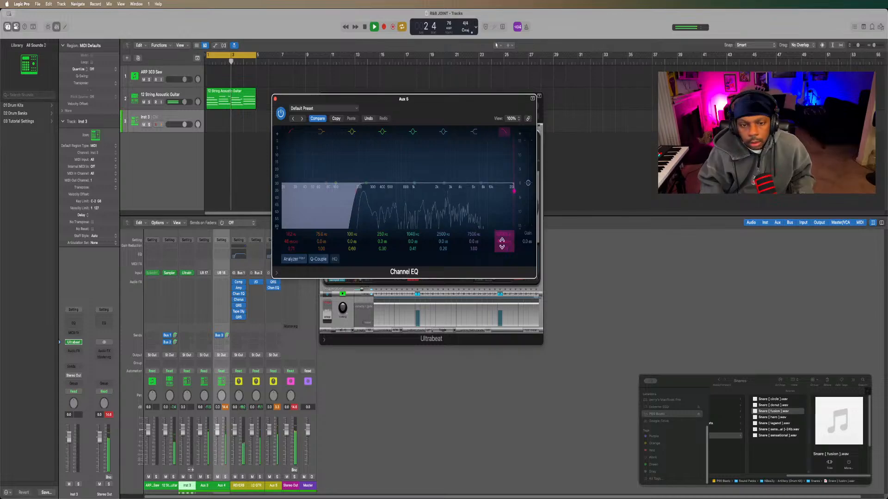
left_click(275, 99)
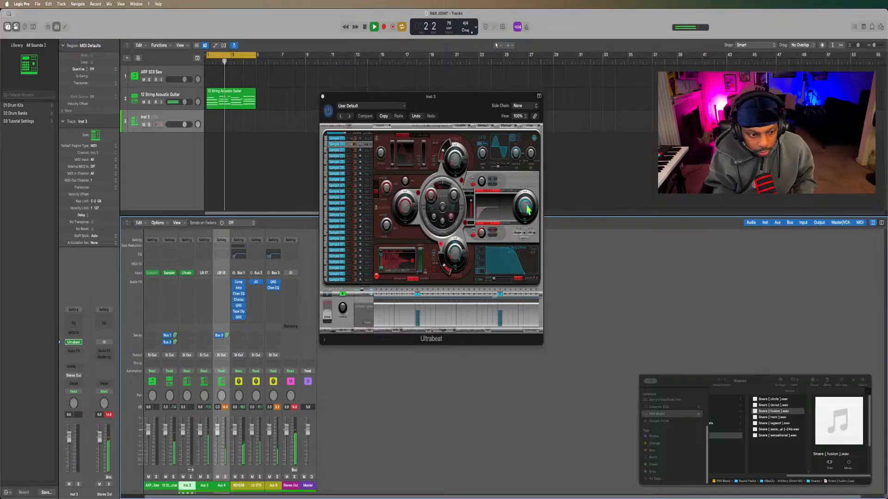
Slightly lower the snare sound's output volume in Ultrabeat while the loop plays.
mouse_move(528, 209)
left_mouse_down()
mouse_move(525, 224)
mouse_move(526, 212)
left_mouse_up()
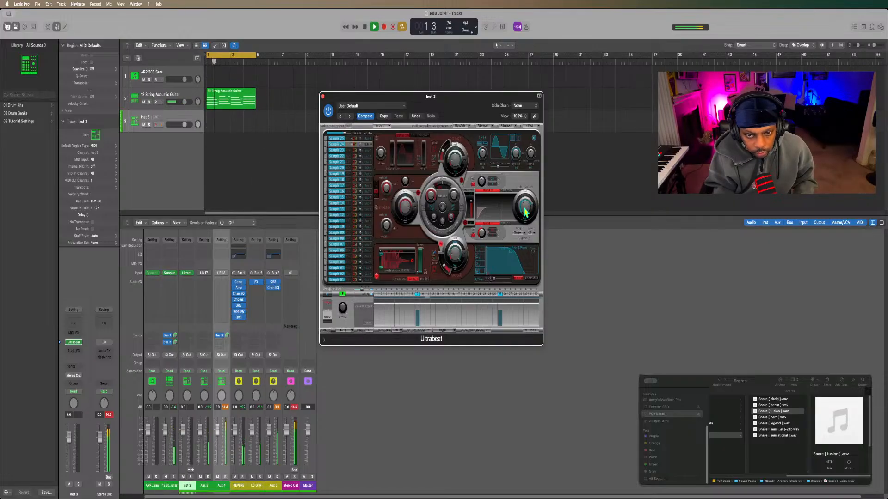
Fine-tune the snare sound's output volume in Ultrabeat, stopping and restarting the loop to recheck its balance against the guitar.
left_click_drag(524, 210, 525, 208)
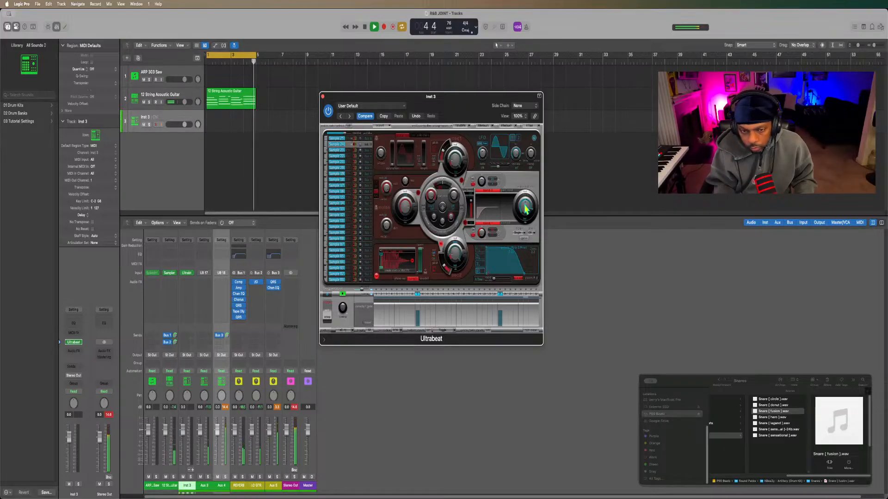
left_click_drag(526, 209, 525, 208)
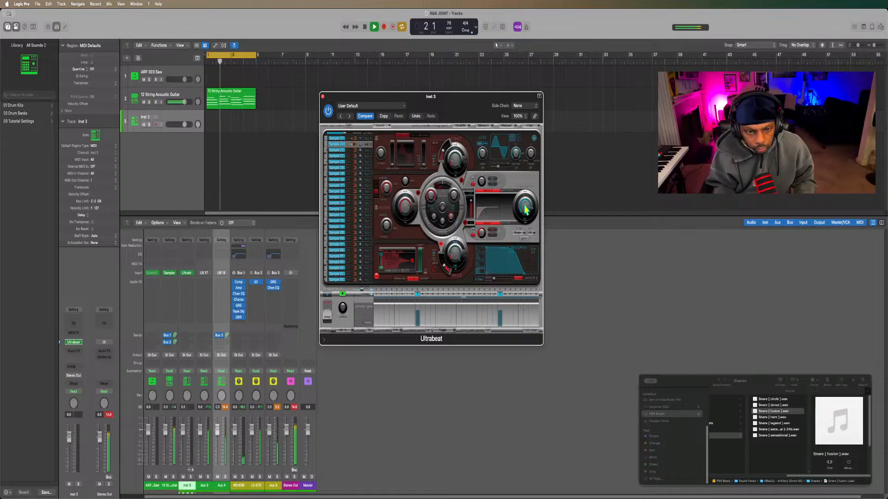
left_click(526, 209)
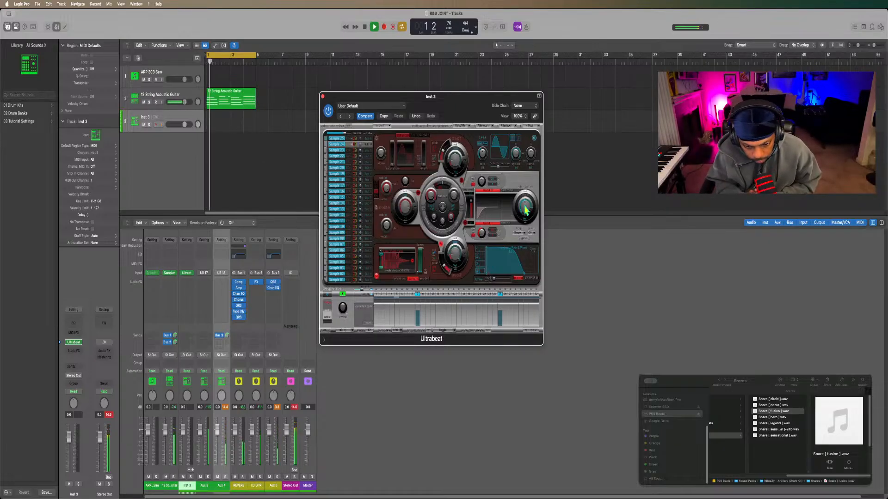
key("space")
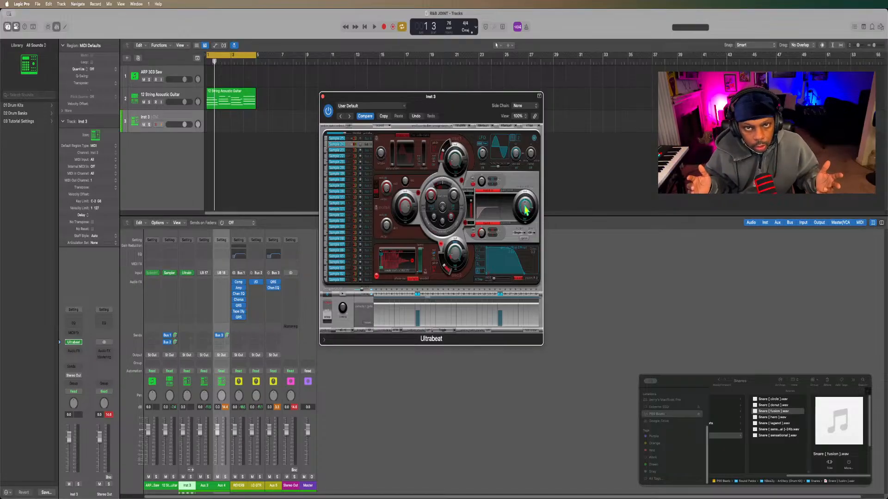
key("space")
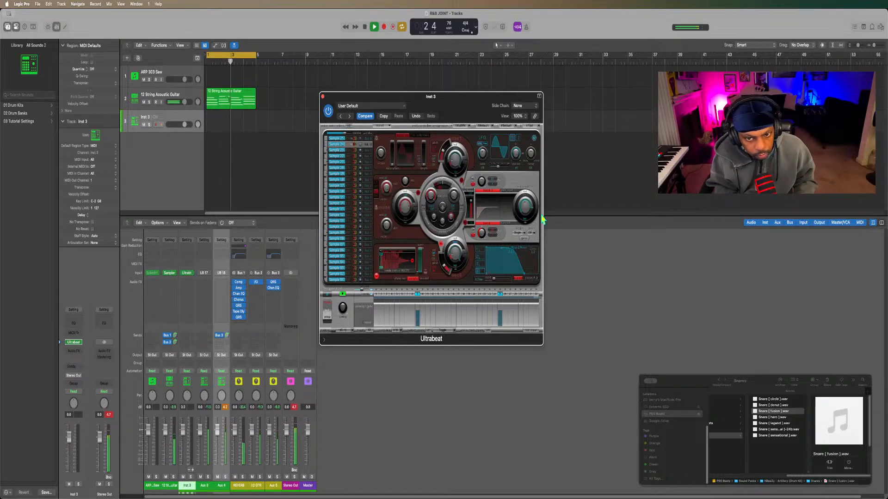
left_click_drag(524, 204, 525, 211)
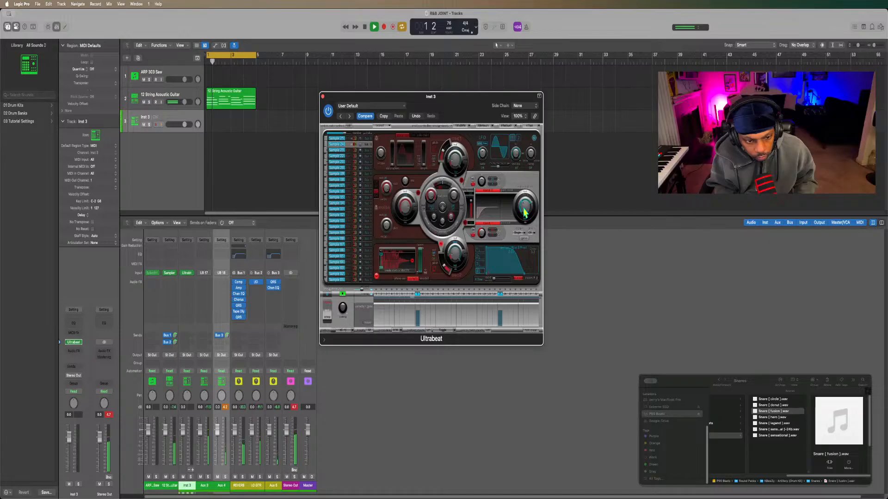
Insert a Compressor below the Channel EQ on the Bus 3 aux, choose the Vintage Opto model and lower its threshold.
left_click(277, 294)
mouse_move(285, 377)
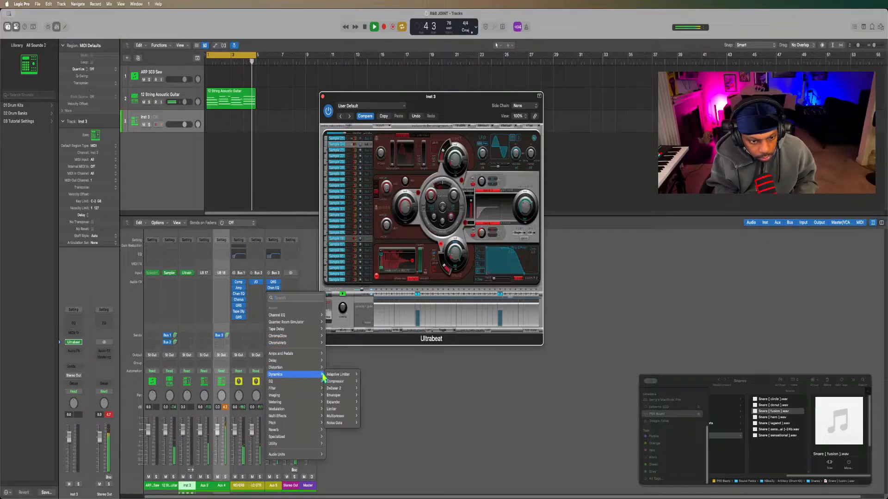
left_click(335, 382)
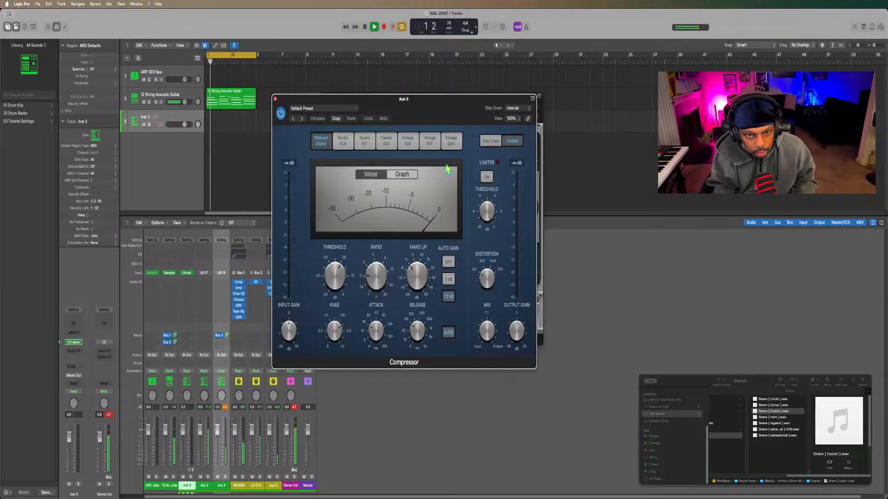
left_click(450, 141)
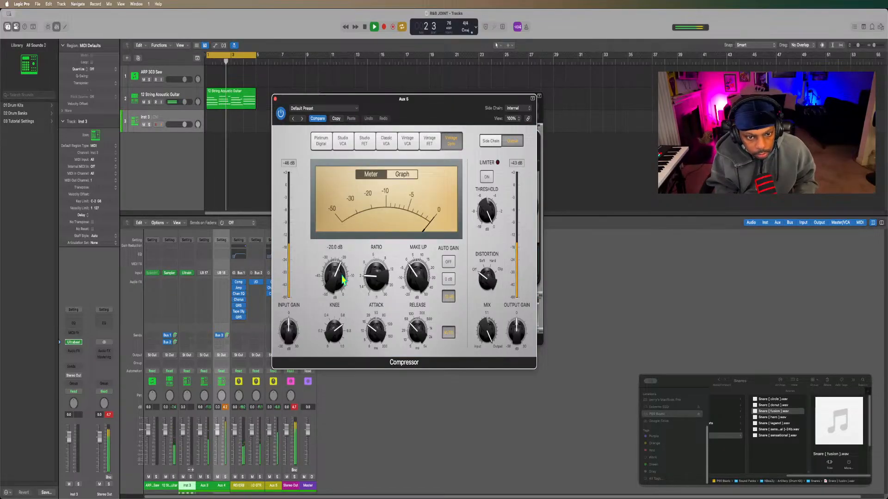
left_click_drag(334, 277, 326, 294)
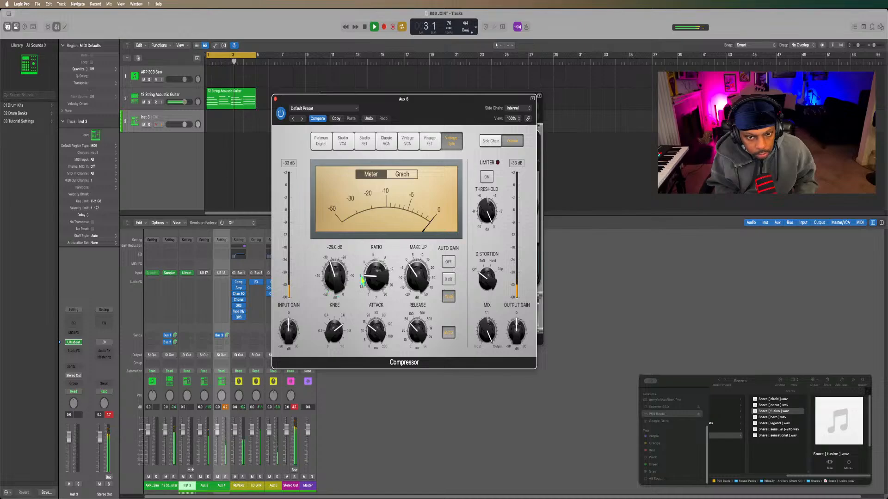
Turn on the compressor's limiter with its threshold at -2.1 dB, and move the plug-in window clear of the Bus 3 strip.
left_click(486, 177)
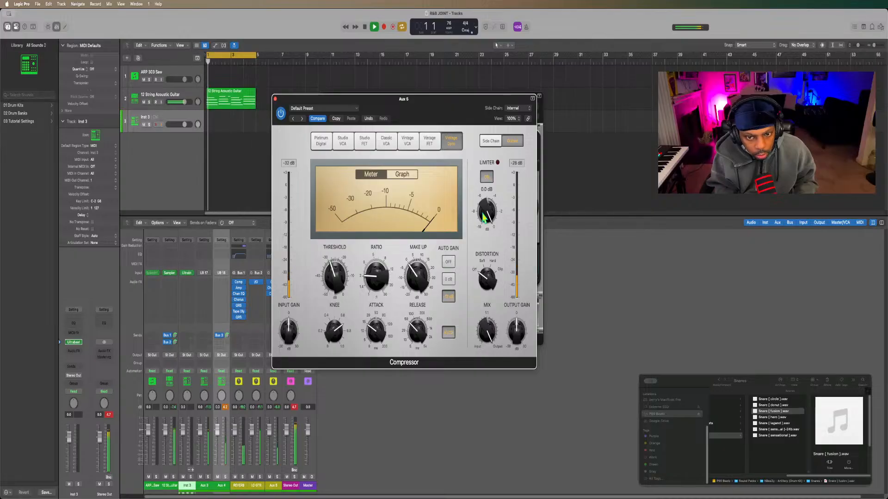
left_click_drag(482, 217, 483, 230)
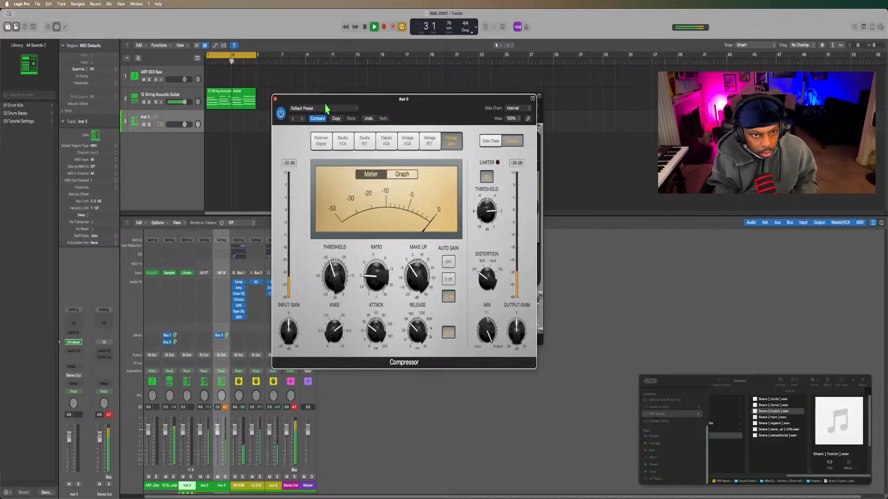
left_click_drag(326, 107, 400, 77)
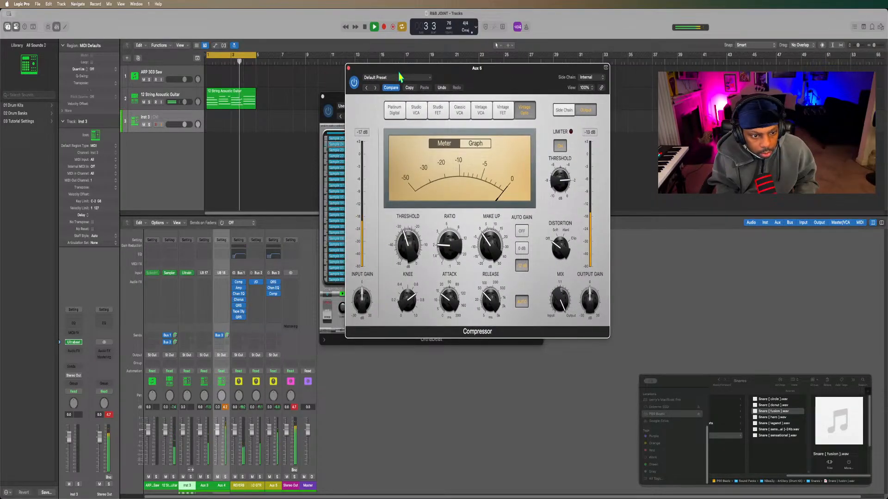
Lower the compressor threshold further, with make-up gain at 3.5 dB and the limiter threshold at -3.1 dB.
left_click_drag(406, 245, 401, 279)
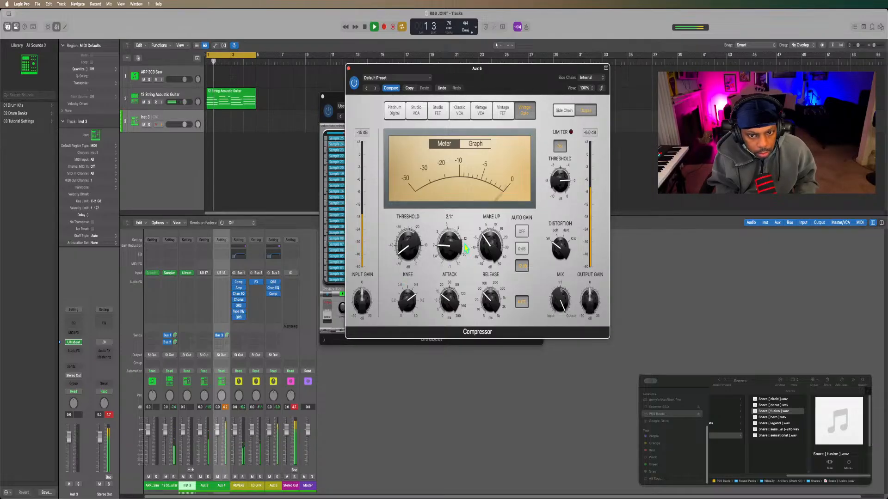
left_click_drag(489, 239, 488, 235)
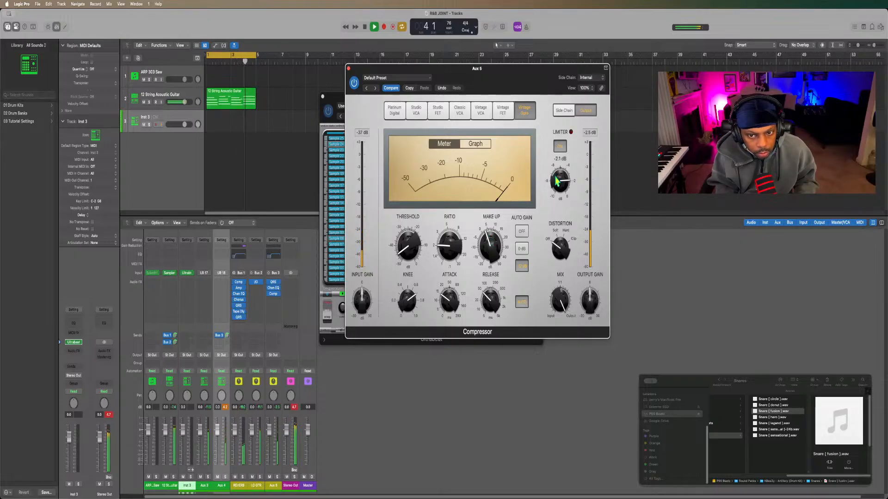
left_click_drag(557, 180, 558, 182)
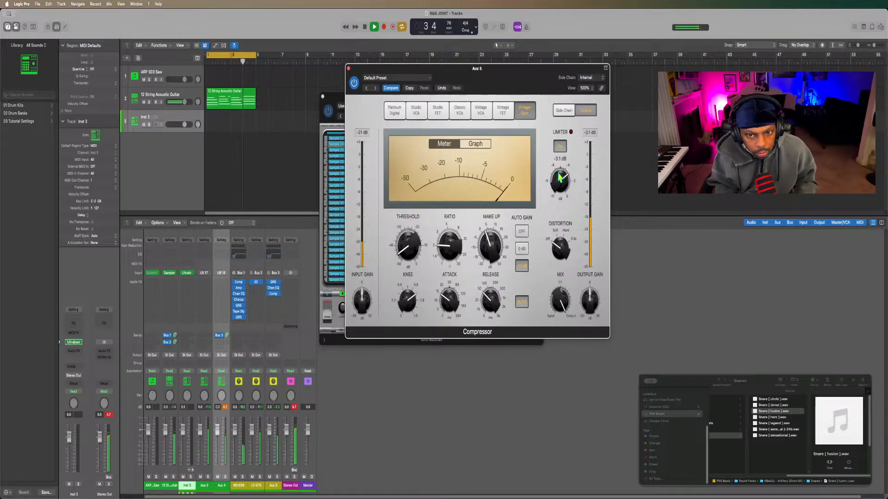
Switch off the compressor's Auto Gain and raise the make-up gain to 5.0 dB.
mouse_move(493, 236)
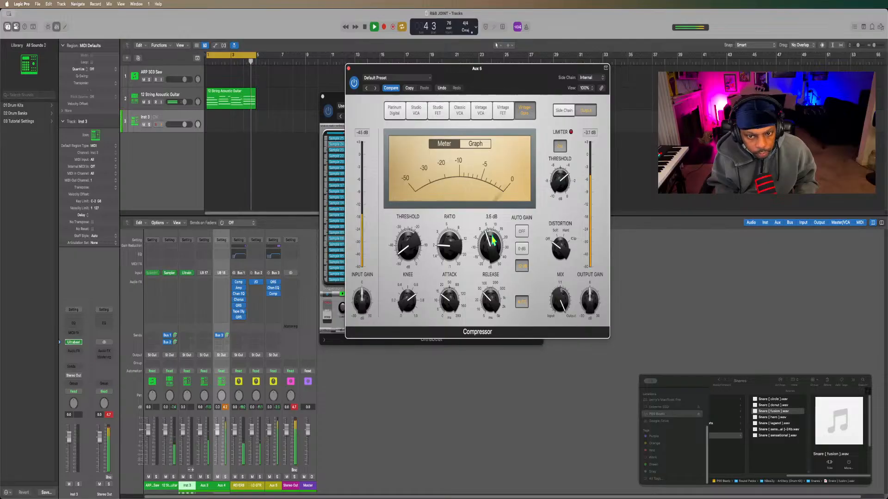
left_click(524, 232)
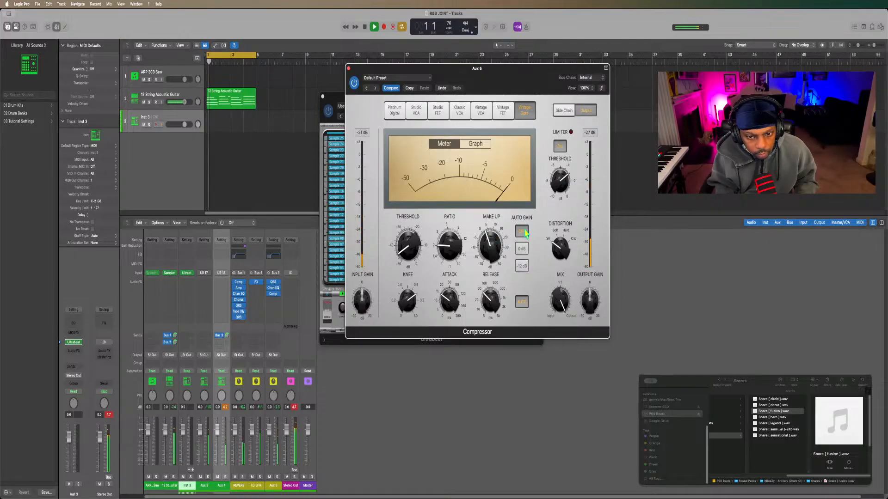
mouse_move(484, 247)
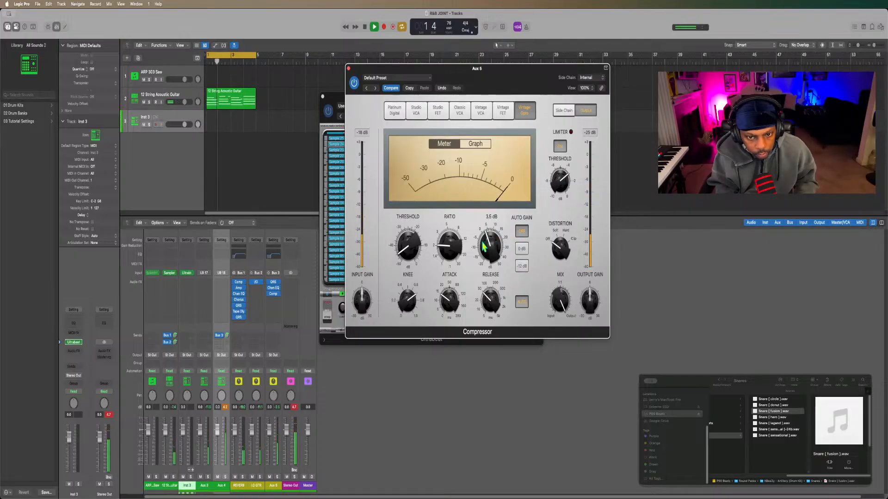
left_click_drag(484, 246, 487, 243)
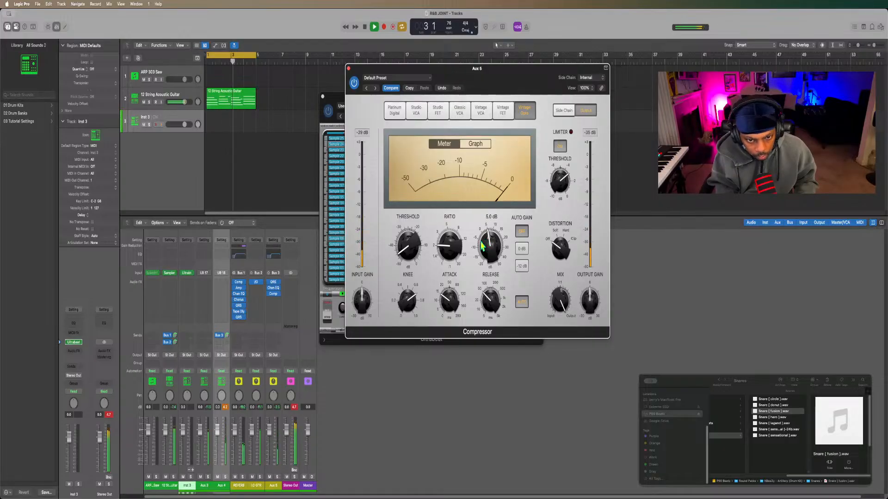
Raise the compressor's ratio and shorten its attack to below 15 ms while the loop plays.
mouse_move(453, 250)
left_mouse_down()
mouse_move(454, 238)
mouse_move(447, 253)
left_mouse_up()
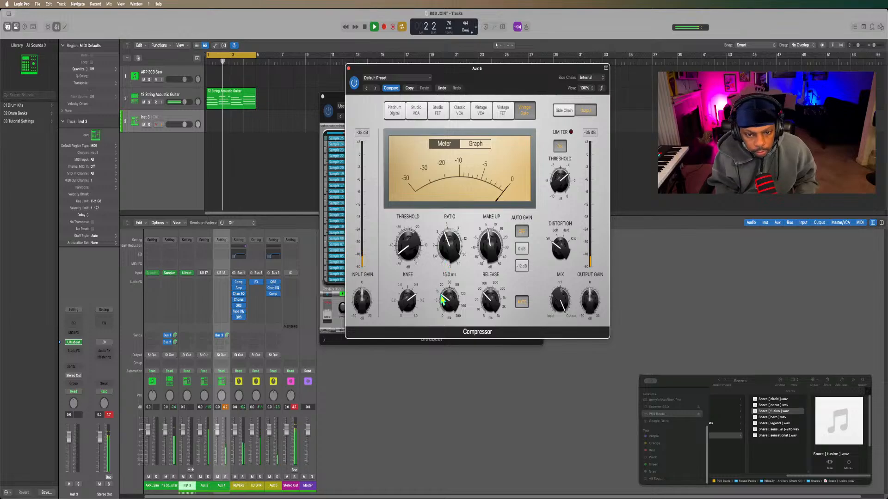
left_click_drag(445, 309, 445, 316)
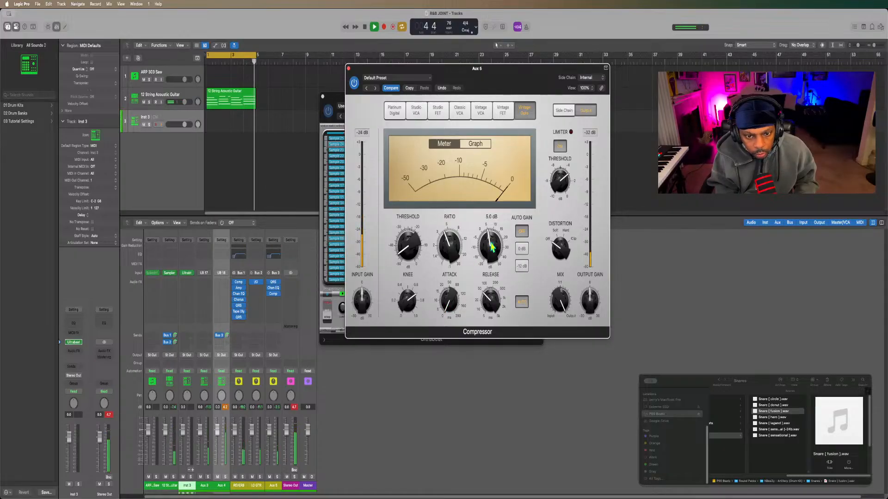
left_click_drag(447, 310, 447, 297)
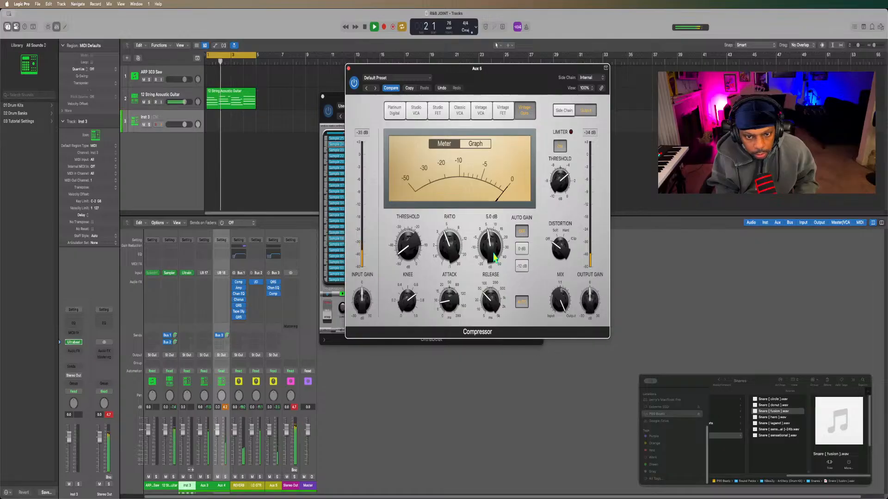
Set the compressor's make-up gain to 9.0 dB and shorten its release to 30 ms.
left_click_drag(494, 259, 496, 249)
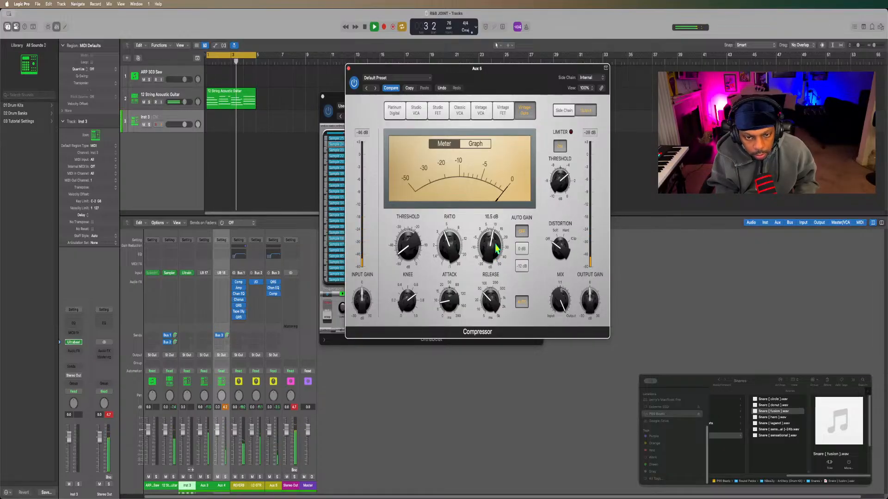
left_click_drag(494, 249, 493, 251)
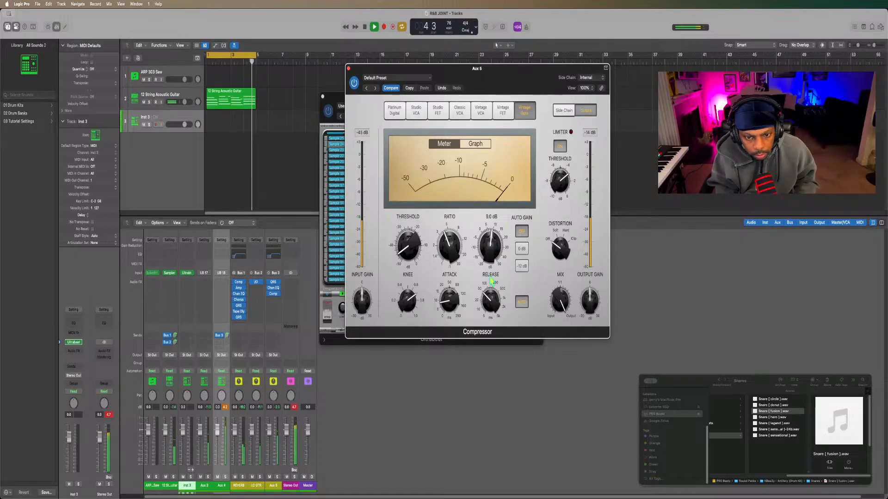
left_click_drag(490, 303, 488, 311)
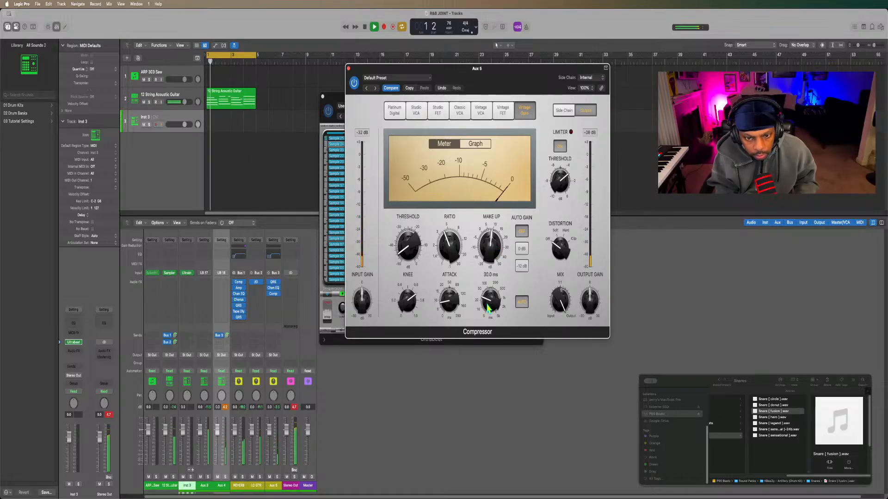
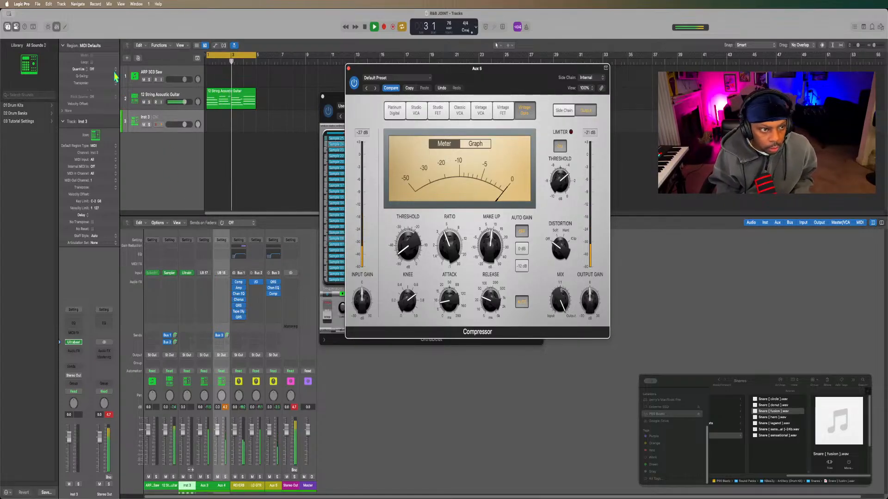
Create an Ultrabeat software instrument track, close the Compressor and Inst 3 Ultrabeat windows, and open the new track's Ultrabeat.
left_click(126, 59)
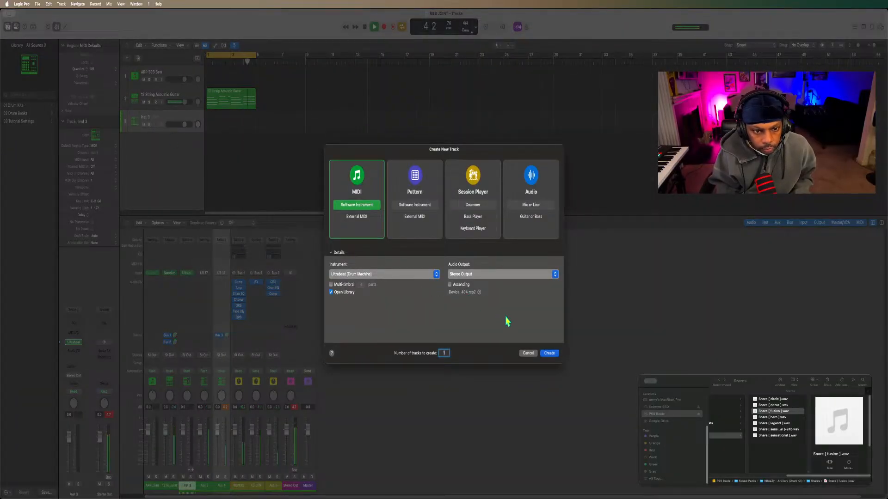
left_click(549, 354)
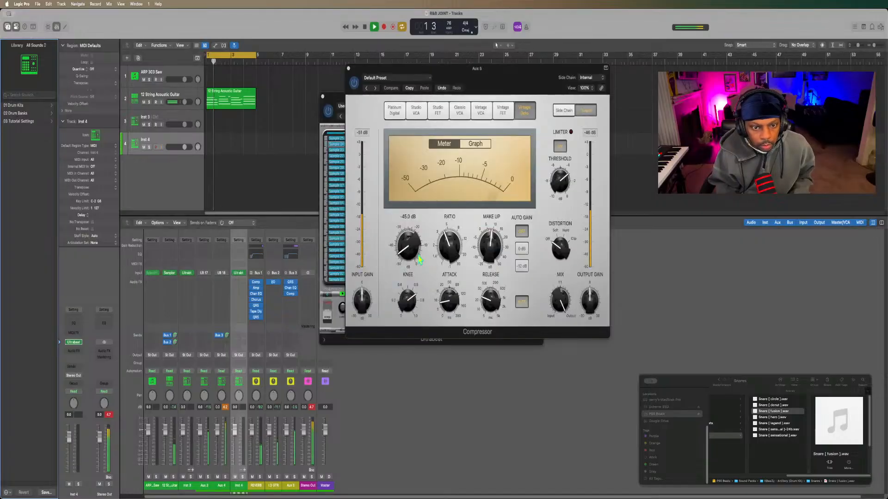
left_click(349, 68)
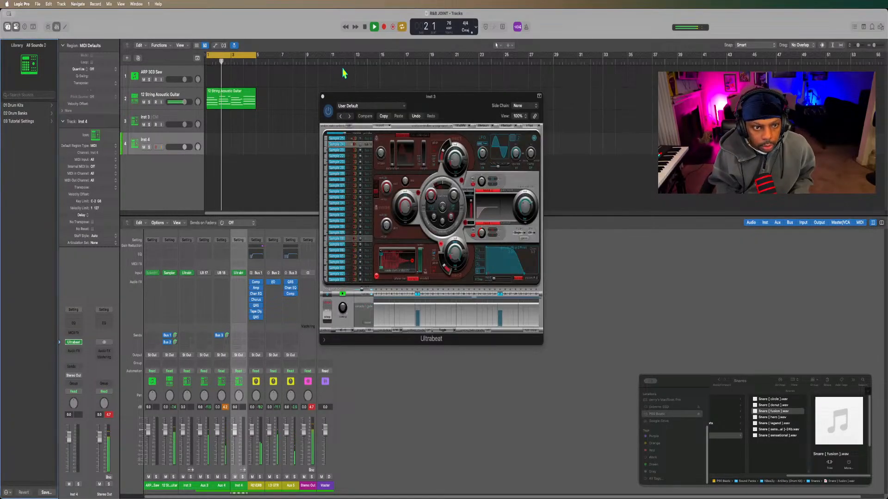
left_click(322, 96)
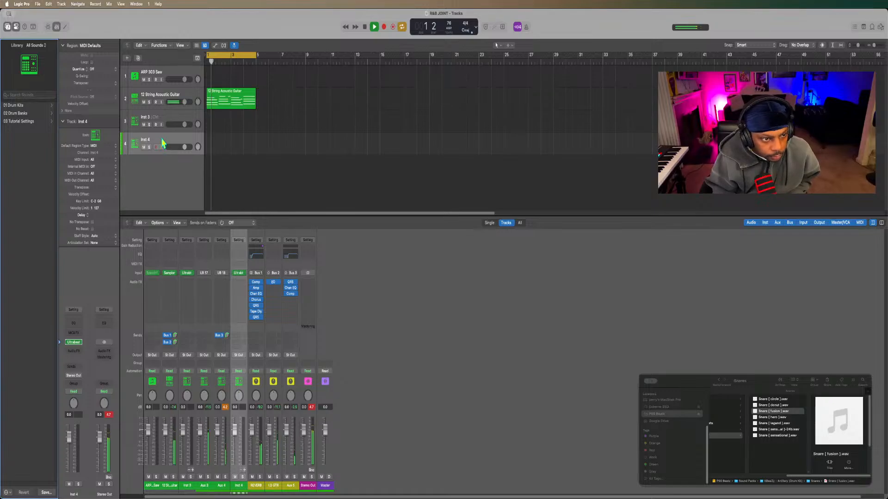
left_click(74, 343)
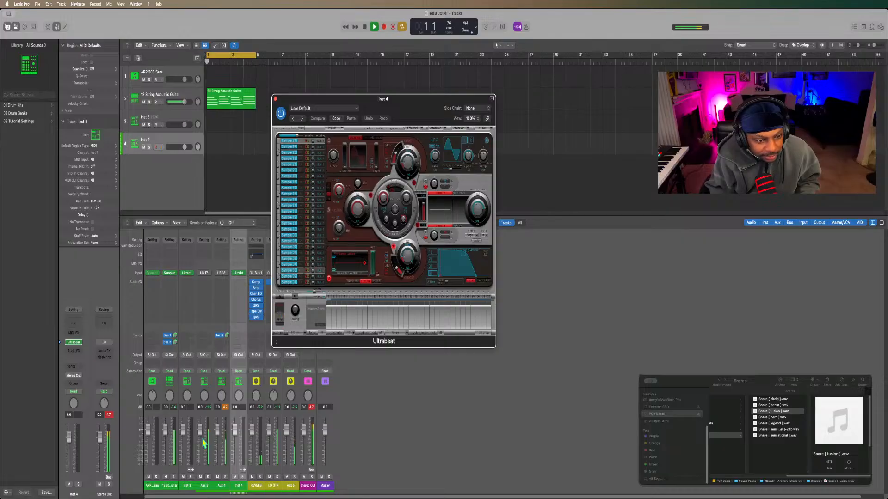
Switch to Finder and open the Hi Hats folder of the same drum kit.
left_click(26, 489)
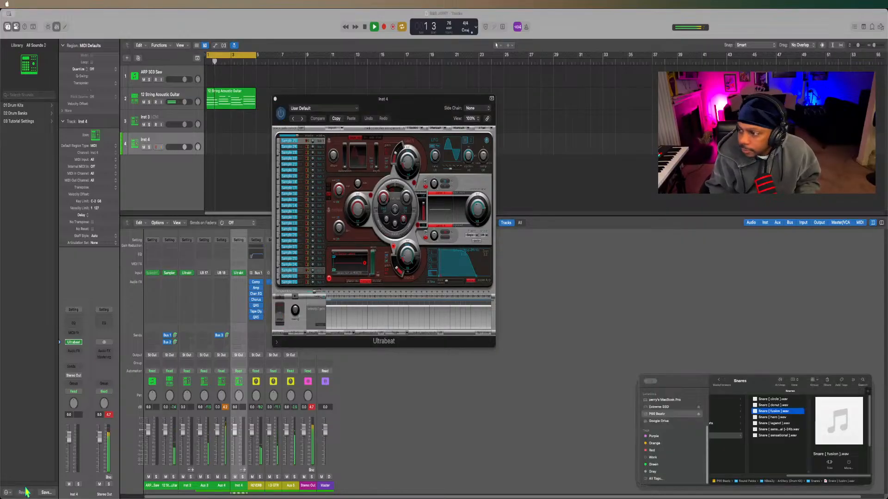
scroll(756, 433, "left", 5)
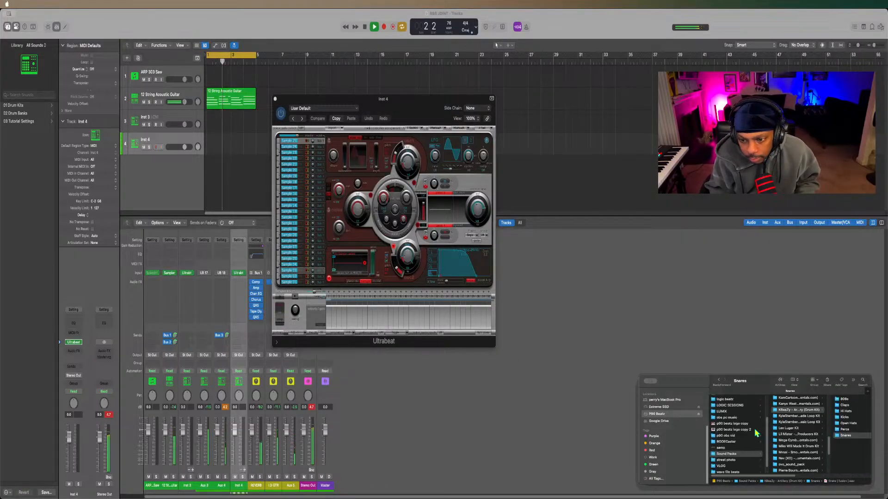
scroll(755, 433, "right", 3)
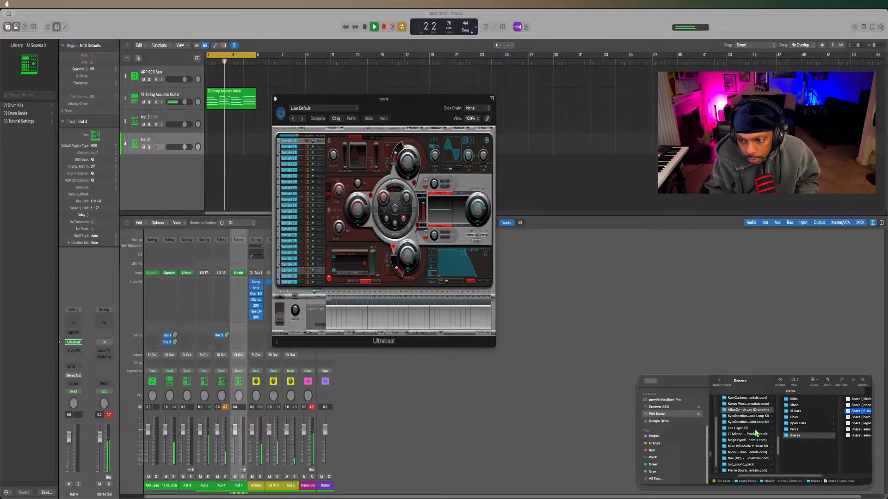
left_click(795, 411)
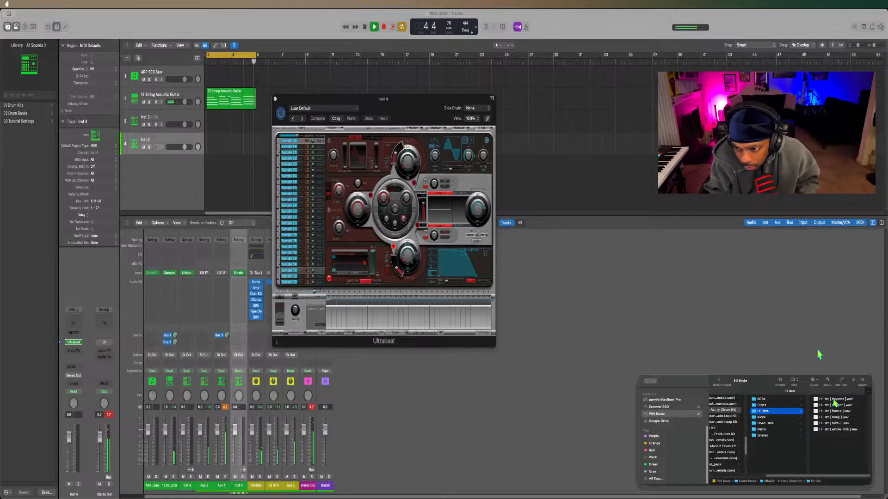
Audition the daytona and dripper hi-hat samples and load Hi Hat [ dripper ].wav into Ultrabeat's sample oscillator.
left_click(835, 399)
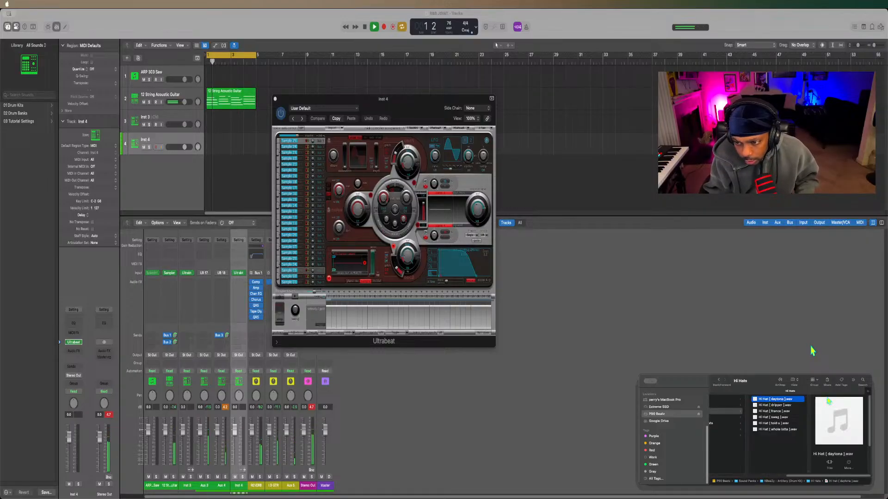
key("space")
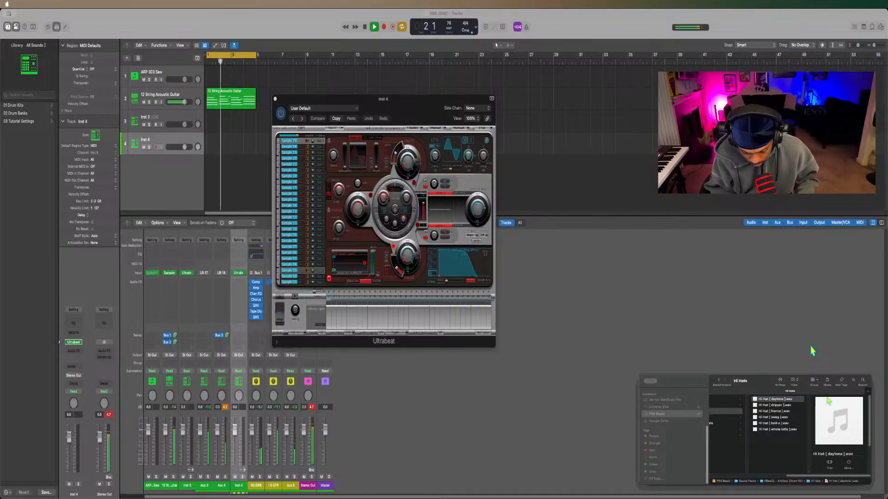
key("Down")
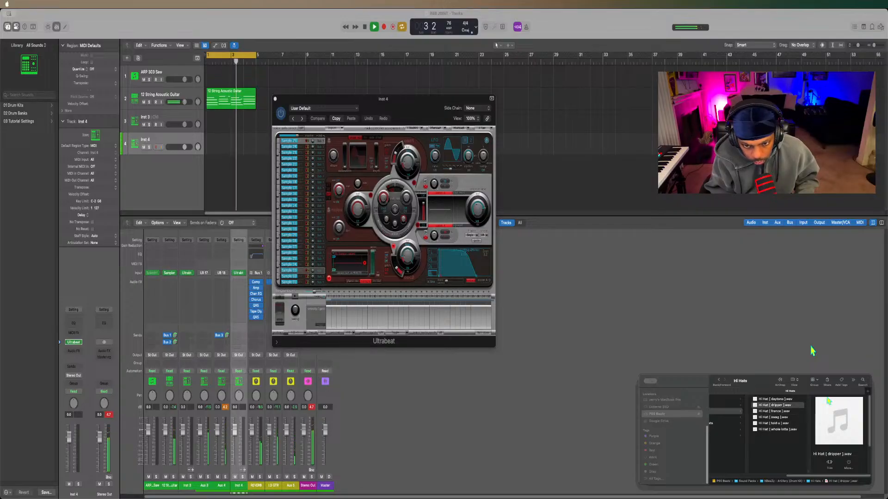
key("space")
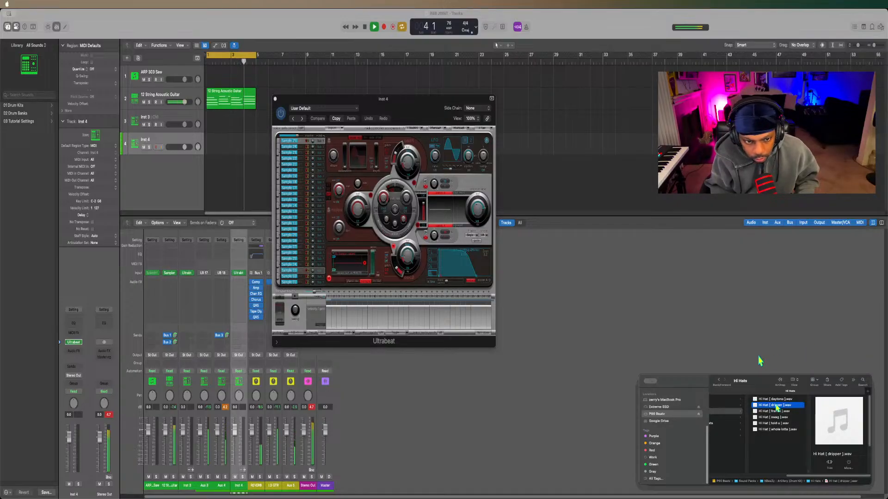
left_click_drag(776, 406, 354, 263)
Place hi-hat hits on steps 1, 3 and 5 of the Ultrabeat step sequencer.
left_click(331, 298)
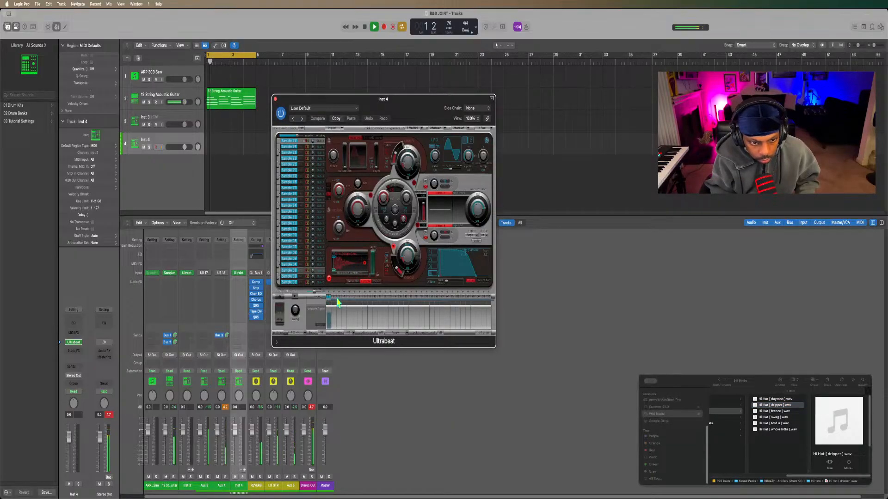
left_click(339, 296)
left_click(350, 296)
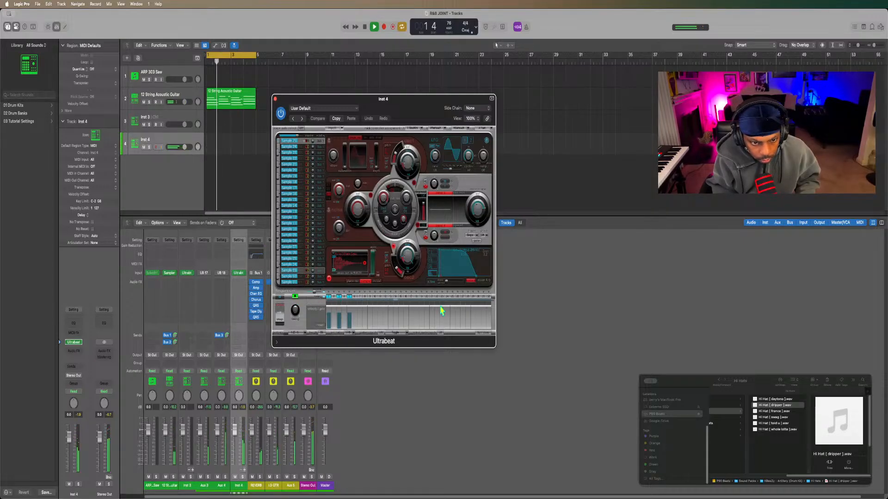
Try filling every sequencer step with a hi-hat hit, stop playback, and clear all hits except steps 1 and 3.
left_click_drag(333, 297, 495, 297)
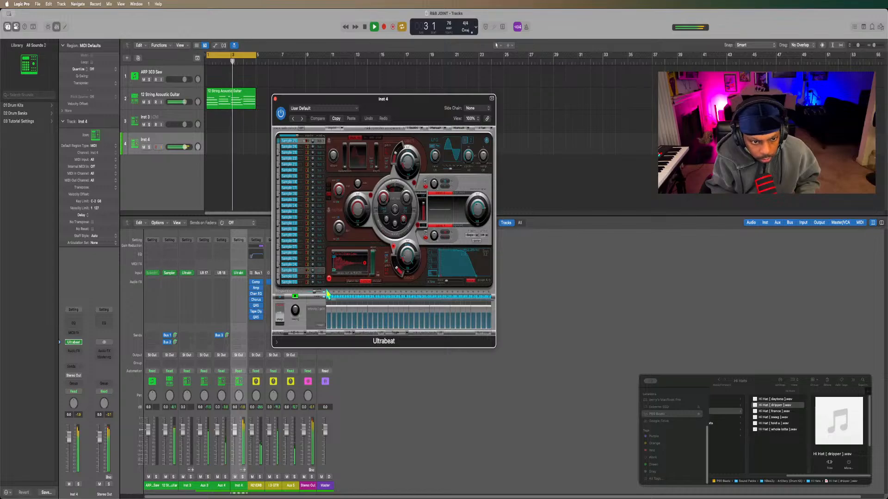
key("space")
left_click_drag(334, 298, 497, 297)
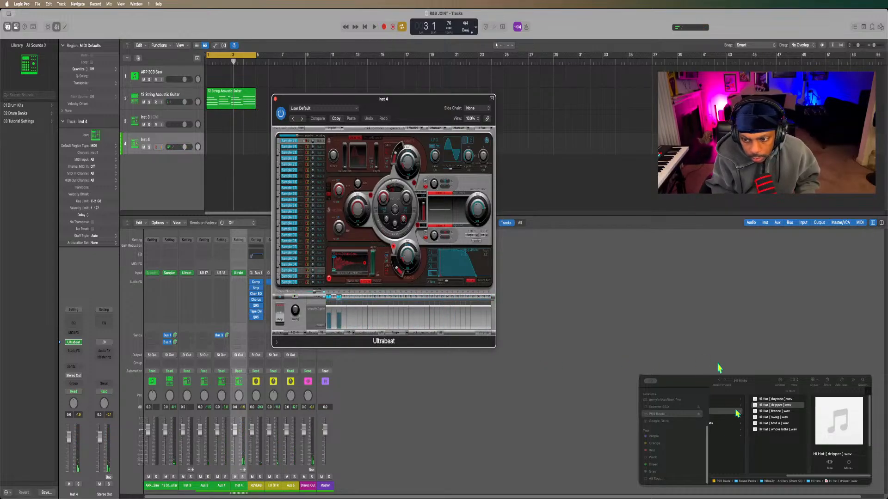
Drop the dripper sample onto Ultrabeat's sample oscillator again and place a hit on step 5 while the loop plays.
left_click_drag(774, 410, 527, 328)
left_click_drag(385, 300, 345, 254)
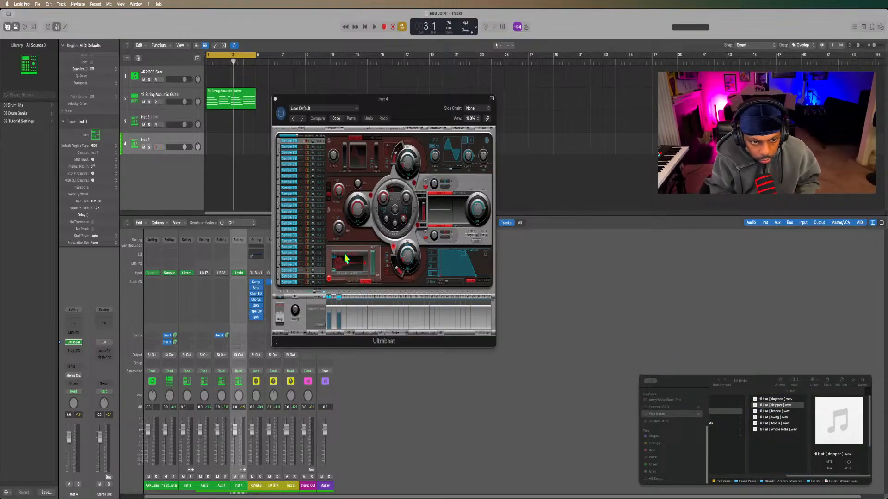
key("space")
left_click(349, 297)
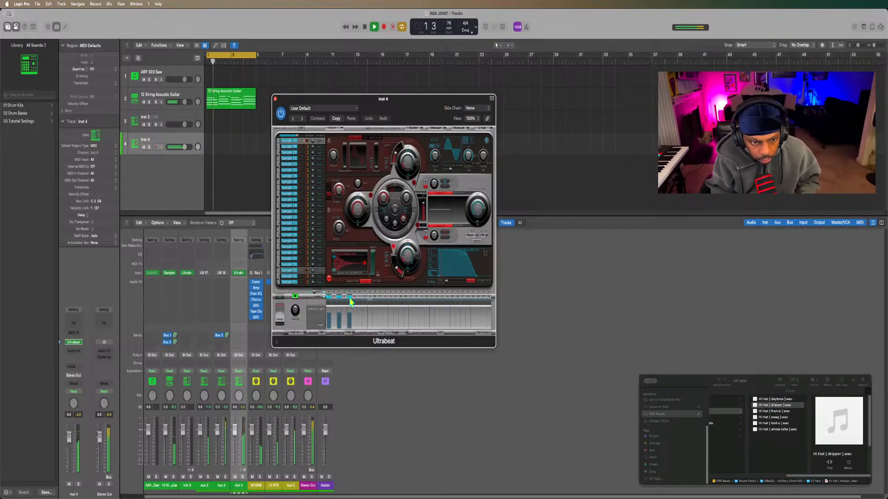
key("space")
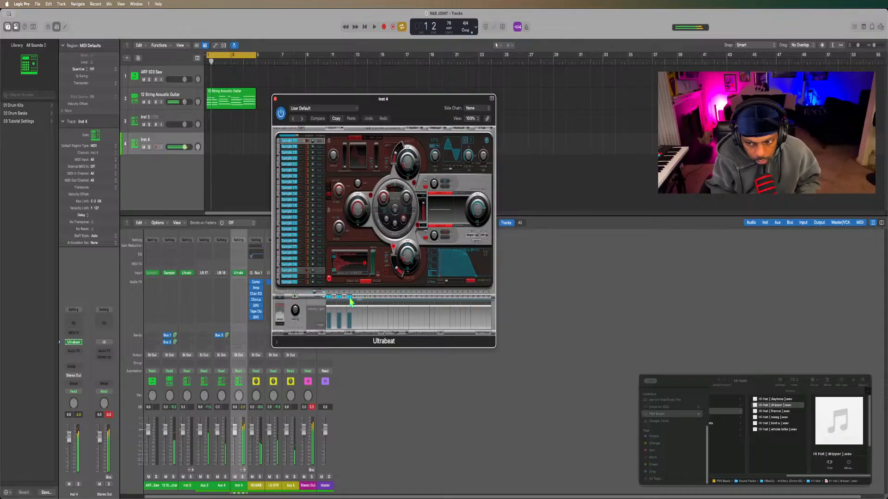
Audition the remaining hi-hat samples and load Hi Hat [ whole lotta ].wav into Ultrabeat's sample oscillator.
left_click(761, 413)
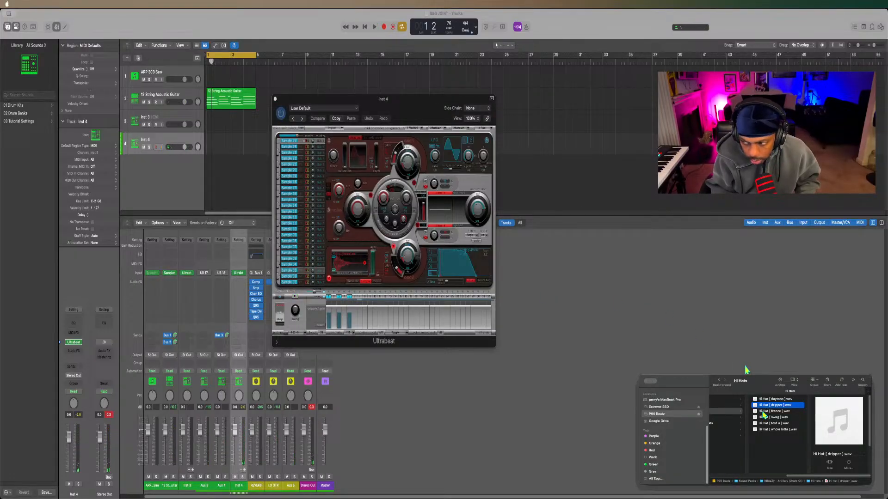
left_click(762, 412)
key("space")
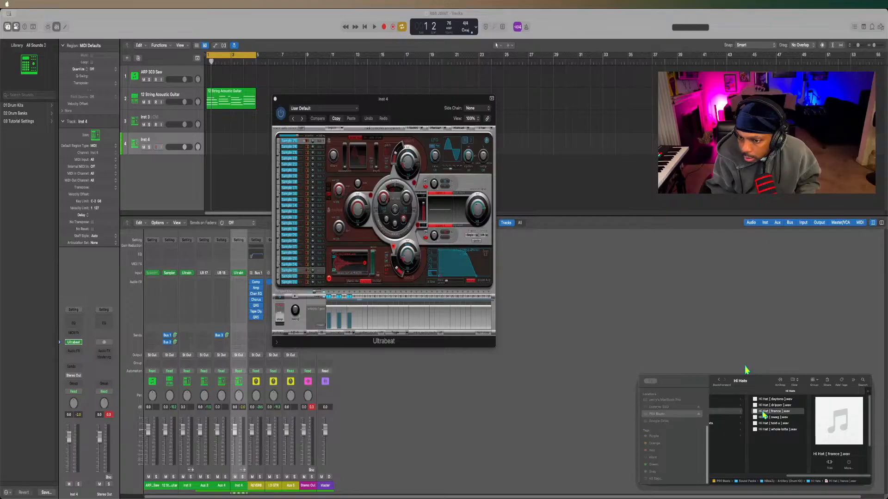
key("Down")
key("Down")
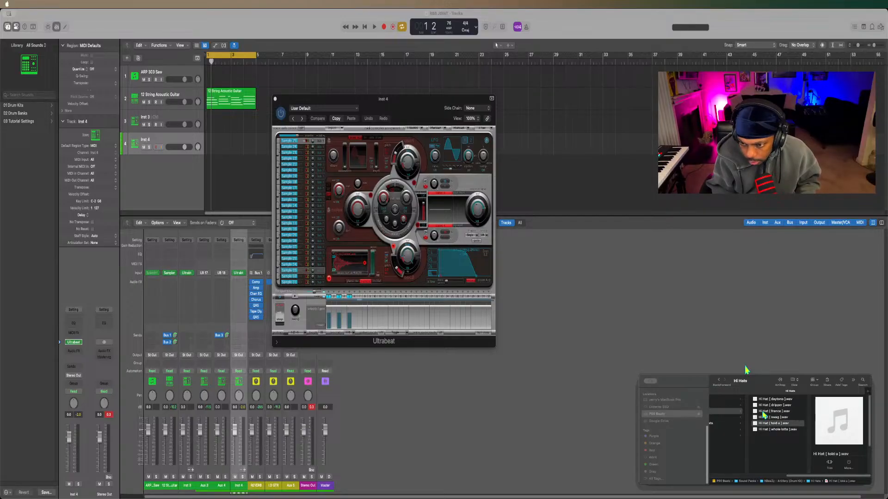
key("Down")
key("space")
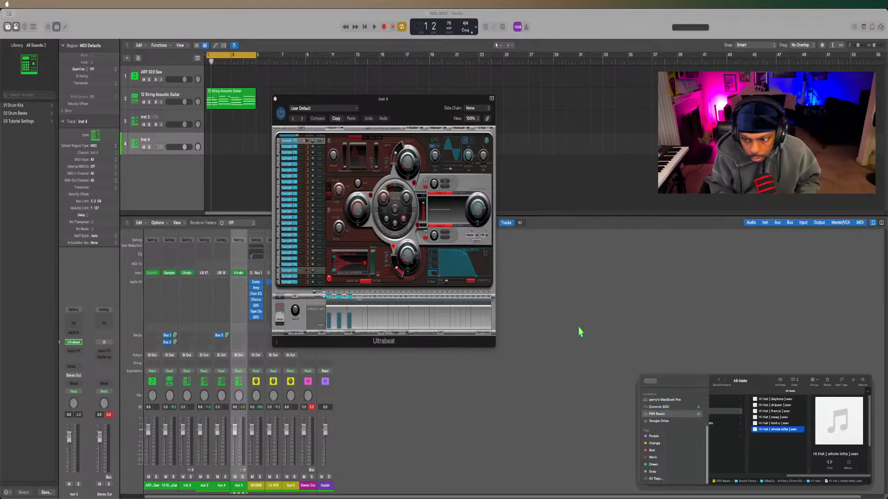
left_click(348, 266)
Play the loop with the new hi-hat and add hits on steps 7, 9 and 4.
key("space")
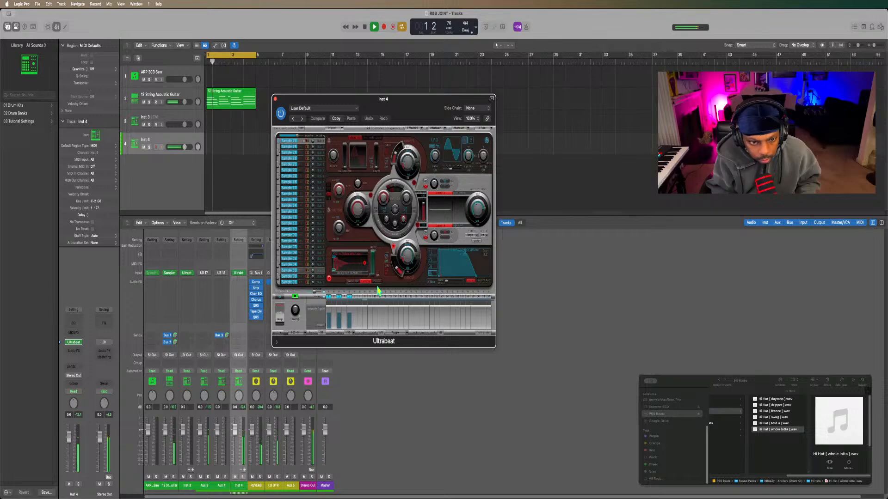
key("space")
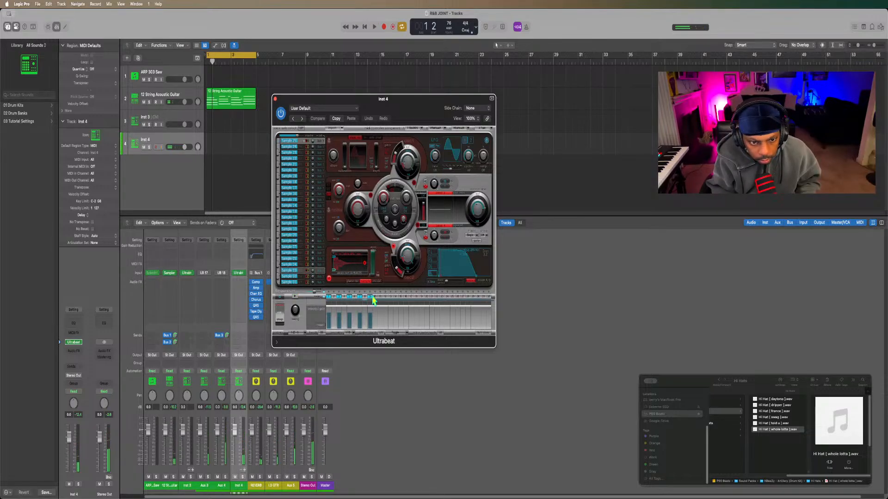
left_click(345, 297)
key("space")
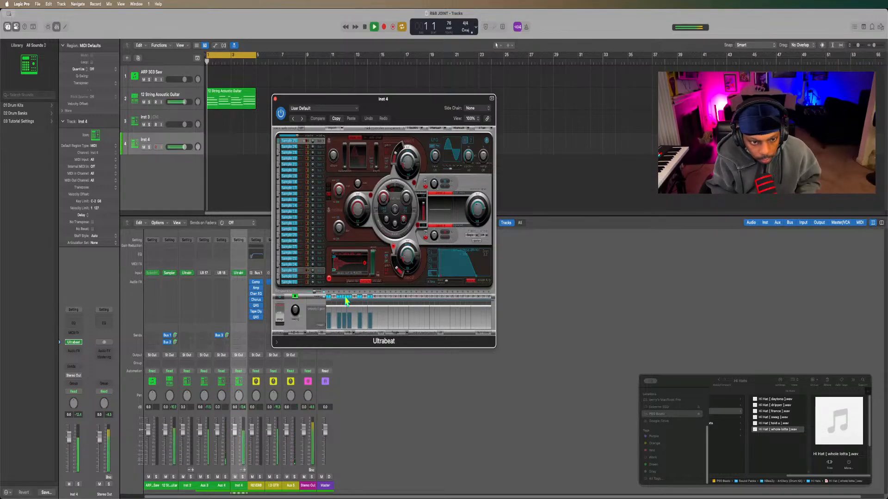
Complete the hi-hat pattern with hits on every odd step from 11 to 31, plus extra hits on steps 14 and 22.
left_click(380, 297)
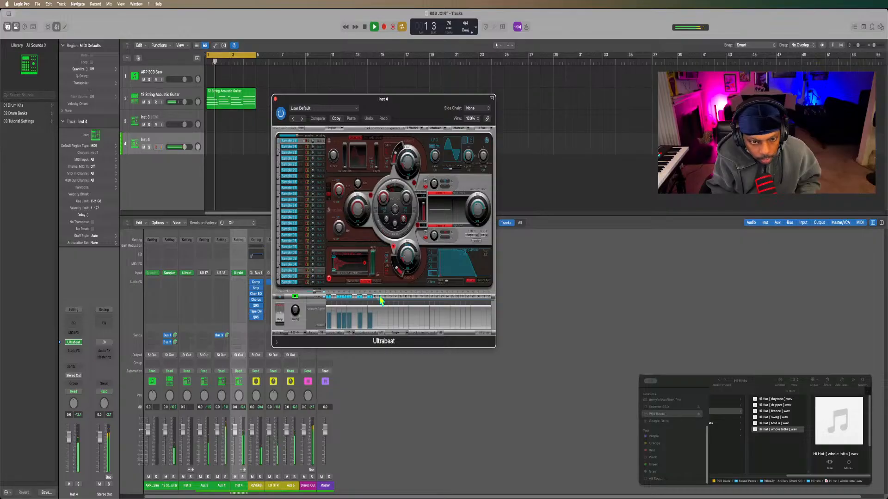
left_click(390, 297)
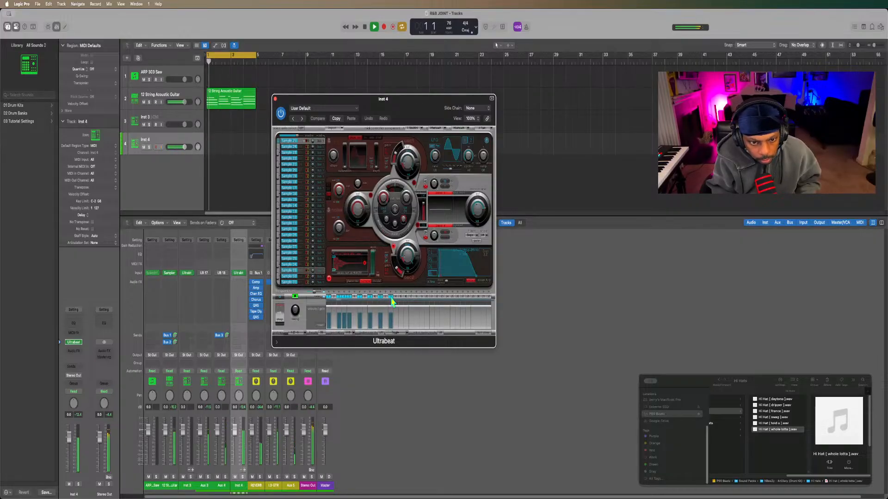
left_click(401, 297)
left_click(395, 298)
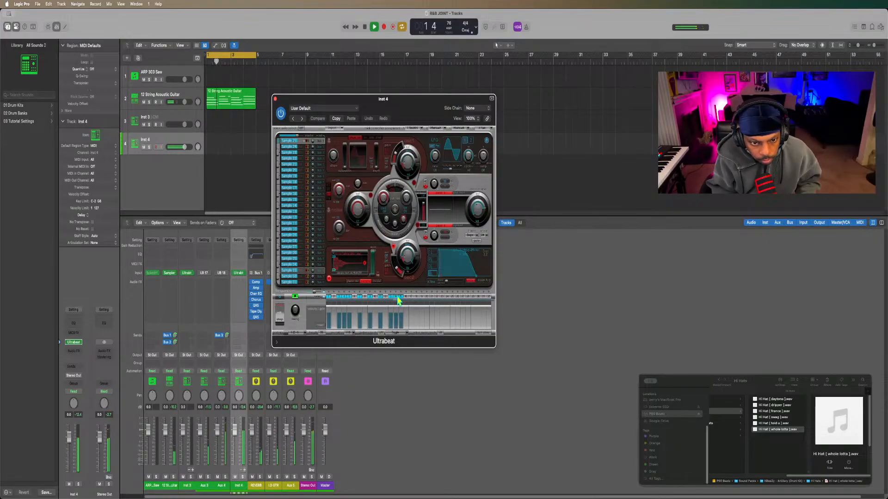
left_click(422, 296)
left_click(433, 297)
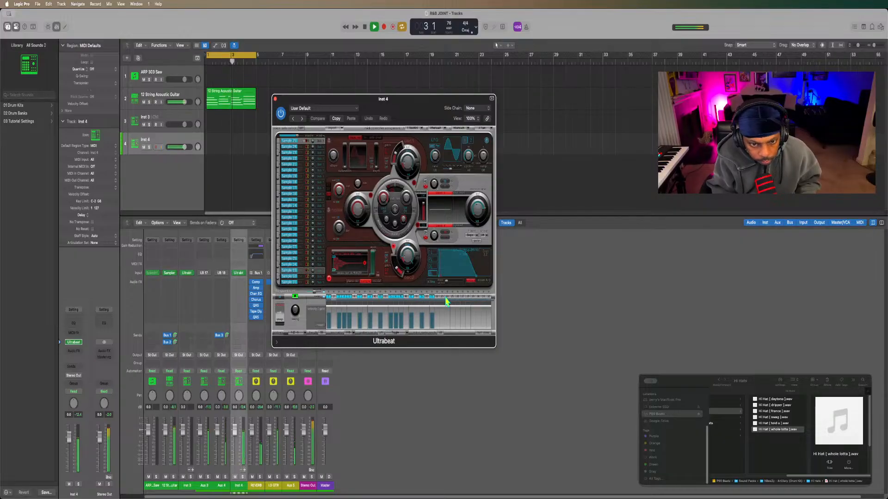
left_click(442, 297)
left_click(437, 297)
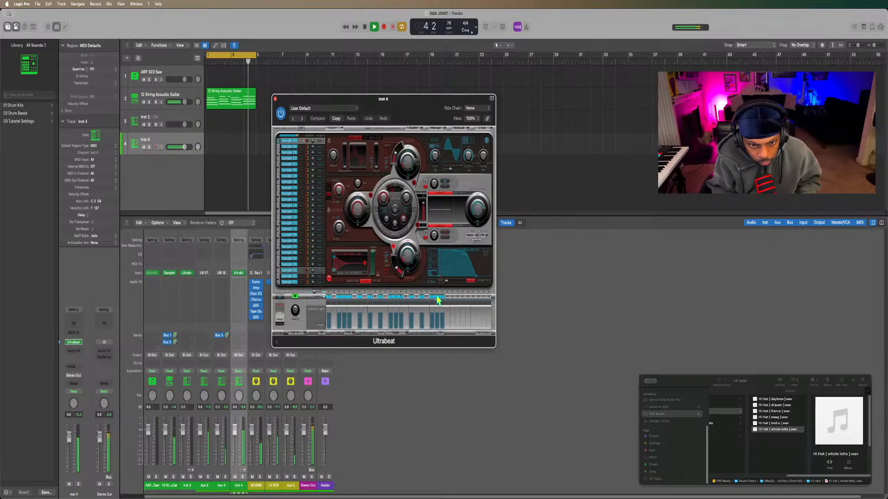
left_click(453, 298)
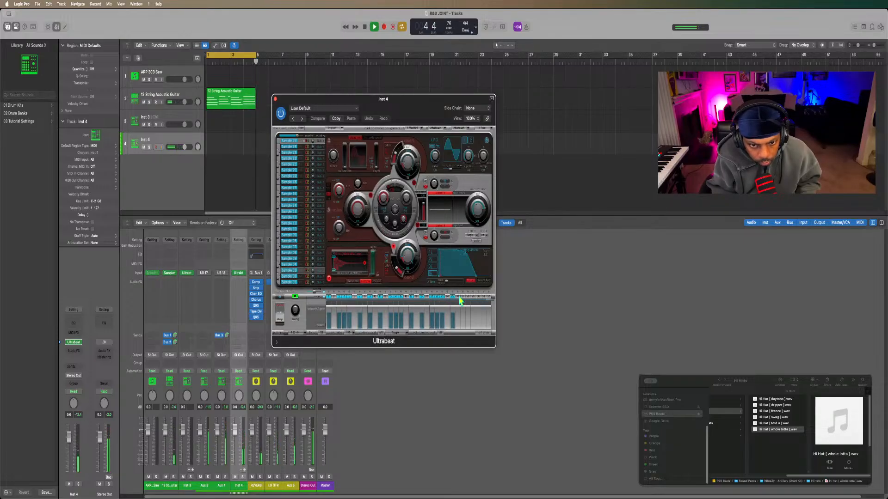
left_click(464, 298)
left_click(472, 297)
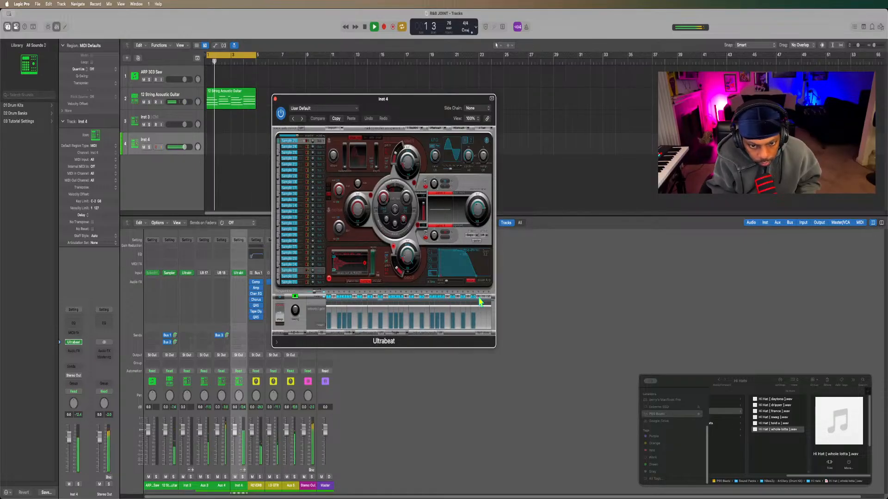
left_click(483, 297)
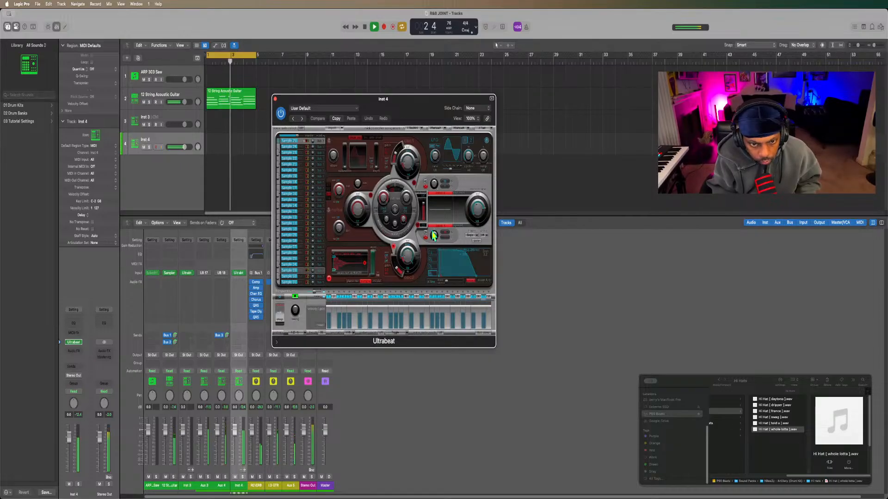
Adjust the lower small knob beside Ultrabeat's sample oscillator display while the loop plays, and stop playback.
left_click_drag(433, 235, 435, 240)
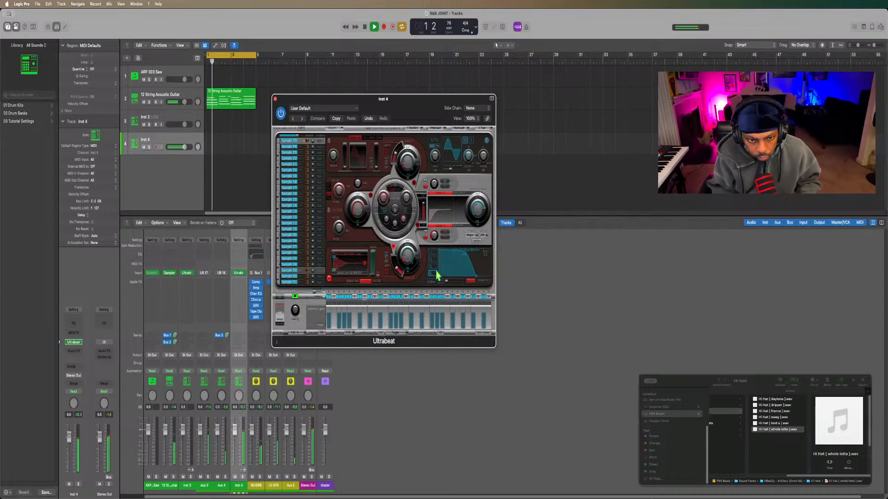
key("space")
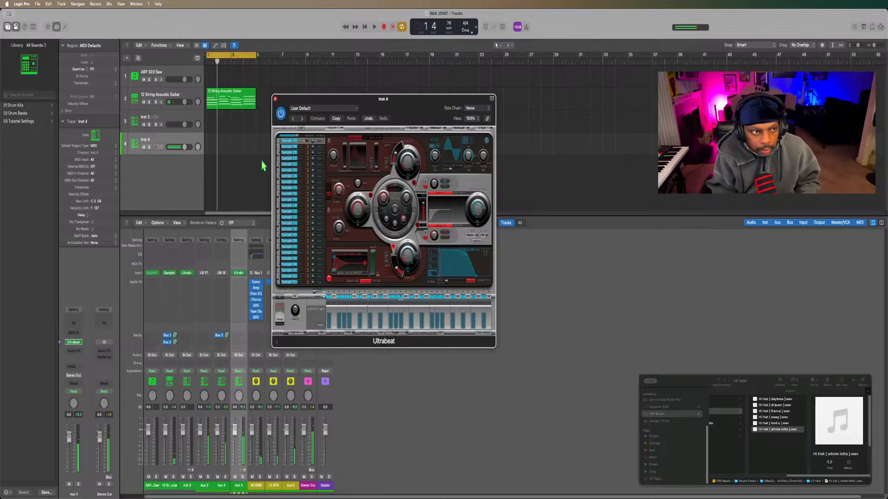
Turn on Note Repeat, expand its settings and enable Modulation Wheel control of the repeat rate.
left_click(33, 28)
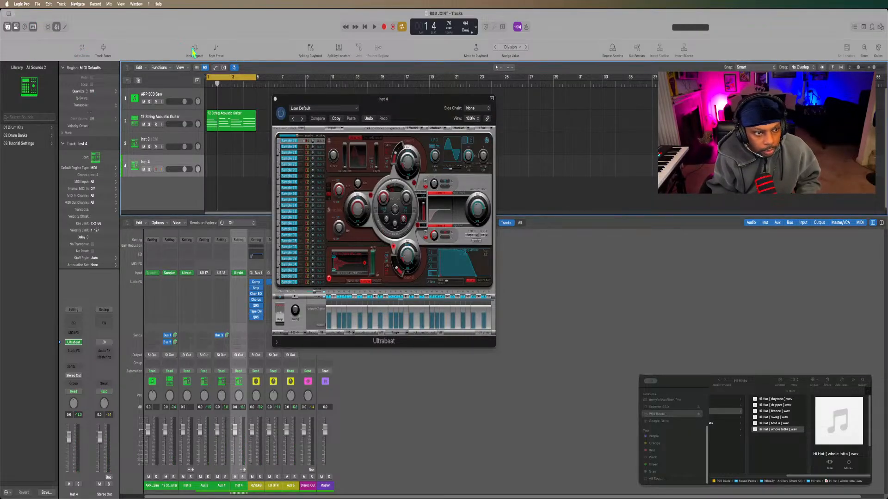
left_click(195, 48)
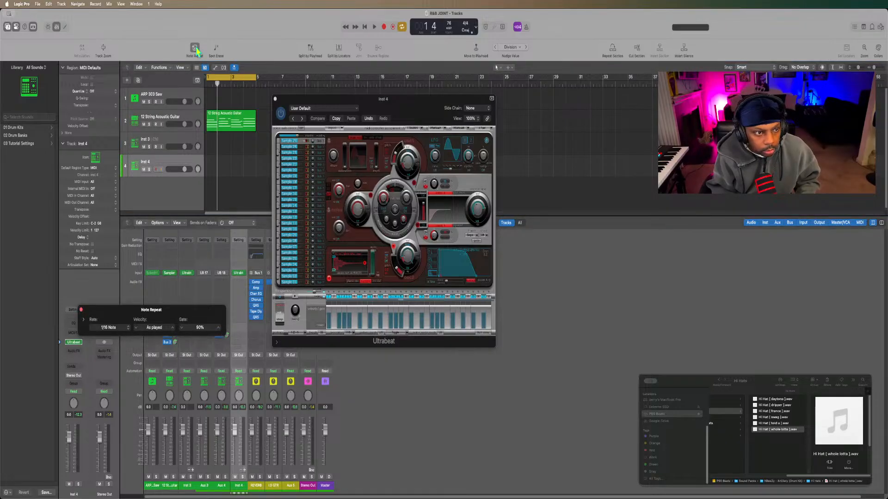
left_click(83, 320)
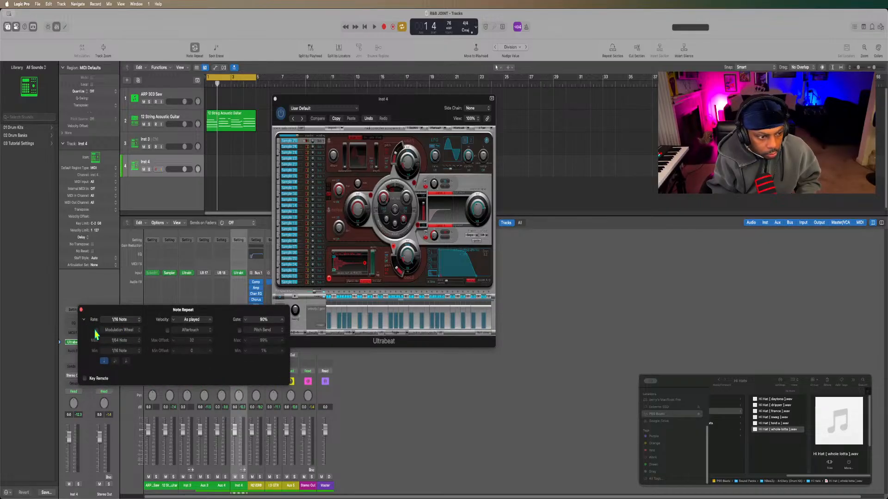
left_click(95, 331)
Set the modulation wheel's Note Repeat rate range to Max 1/256 Note and Min 1/4 Note.
left_click(119, 341)
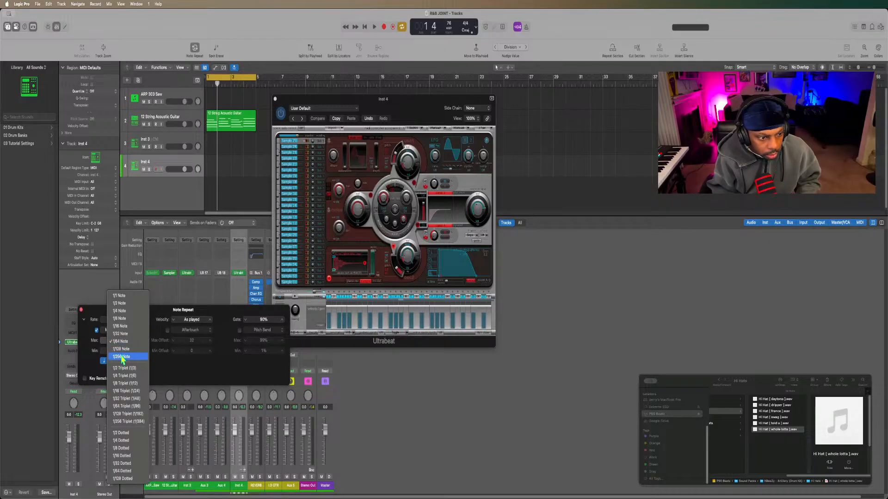
left_click(122, 357)
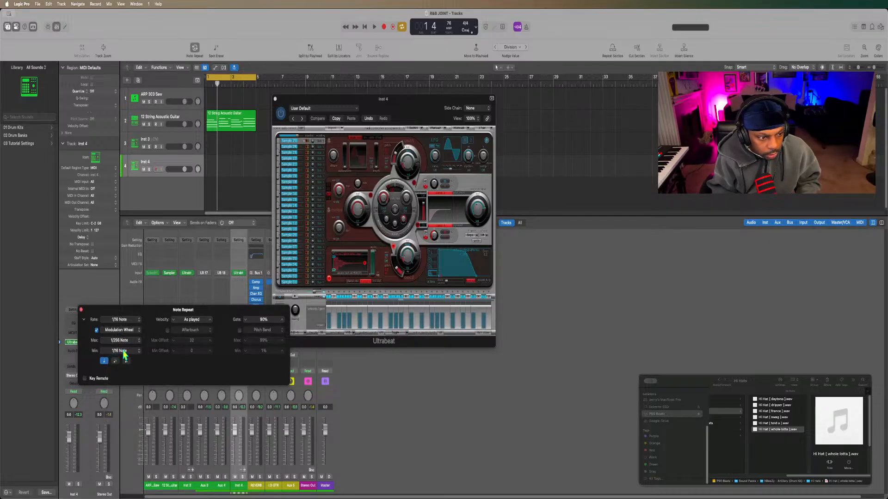
left_click(122, 353)
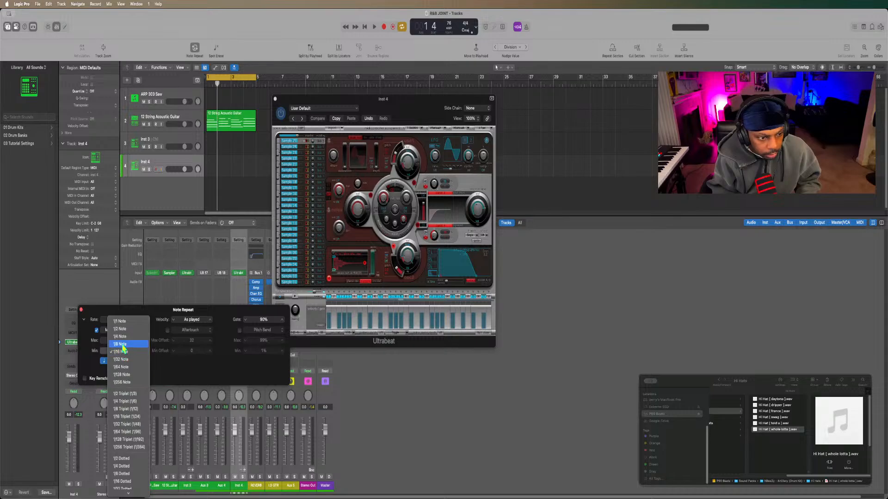
left_click(121, 337)
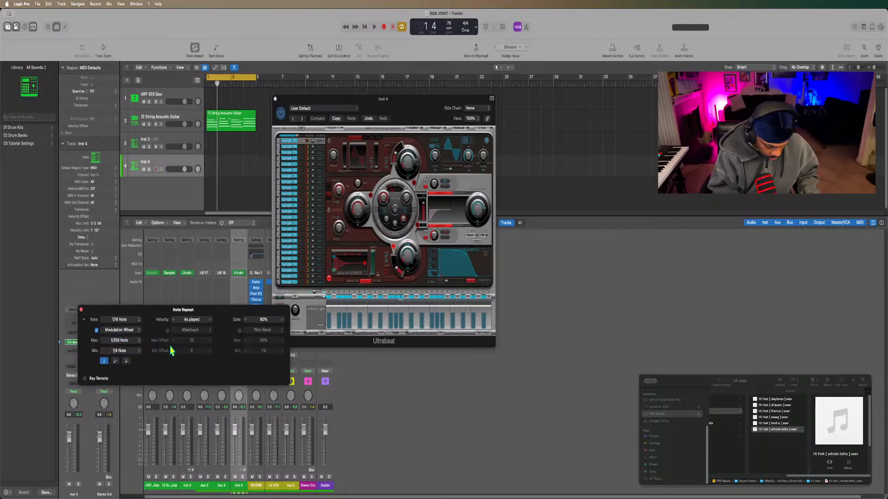
Open Musical Typing for the Inst 4 track, test a note and lower the octave to C-2.
key("super+k")
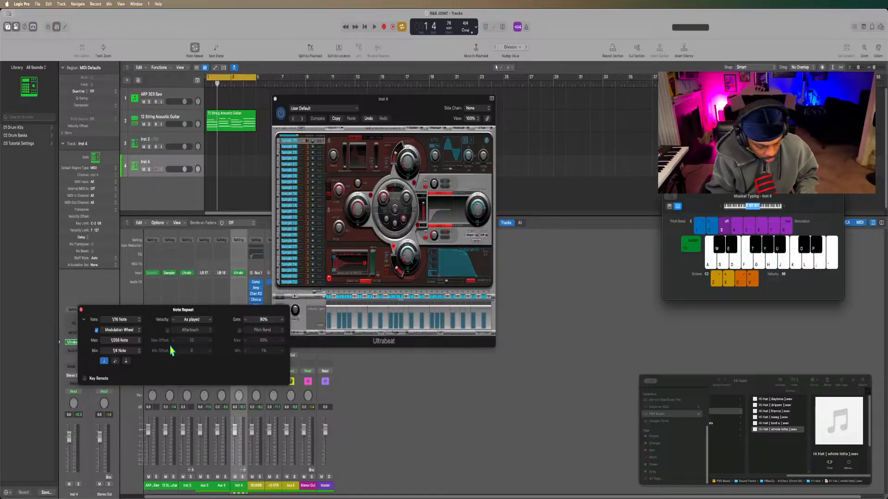
key("d")
key("d")
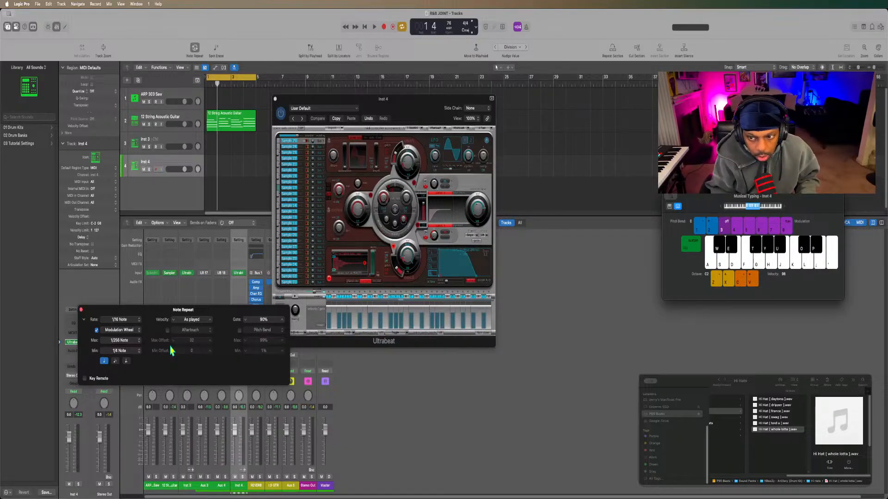
key("d")
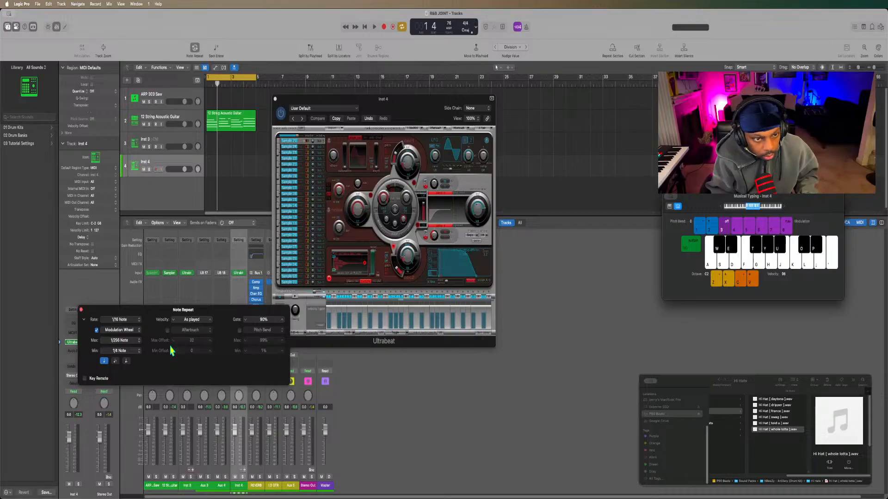
key("z")
key("z")
key("z")
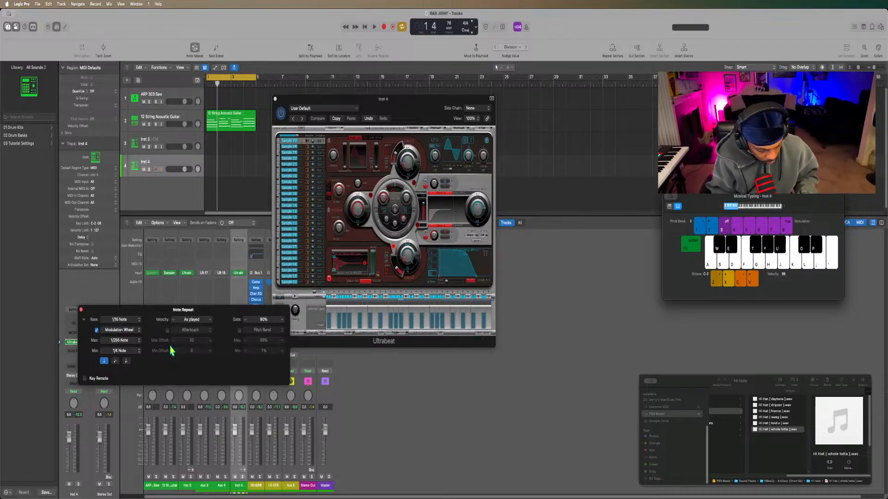
Raise the Musical Typing octave step by step to C3, testing an E note along the way to find the hi-hat.
key("d")
key("x")
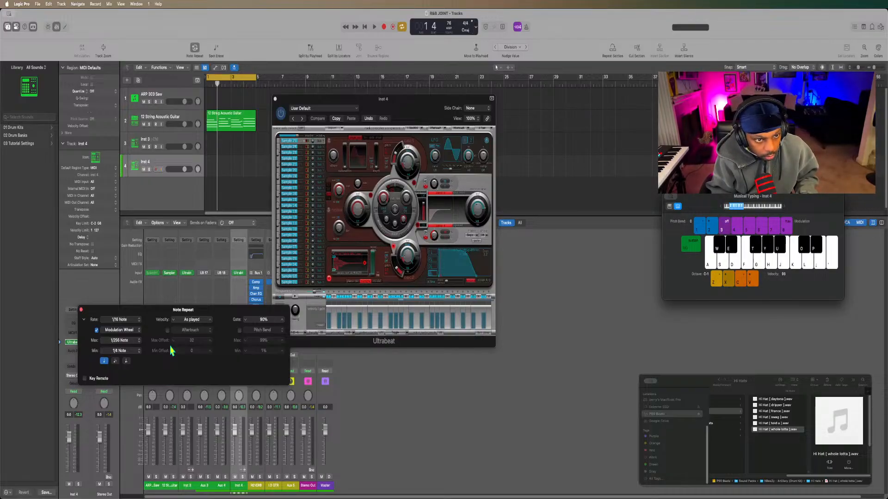
key("d")
key("x")
key("e")
key("x")
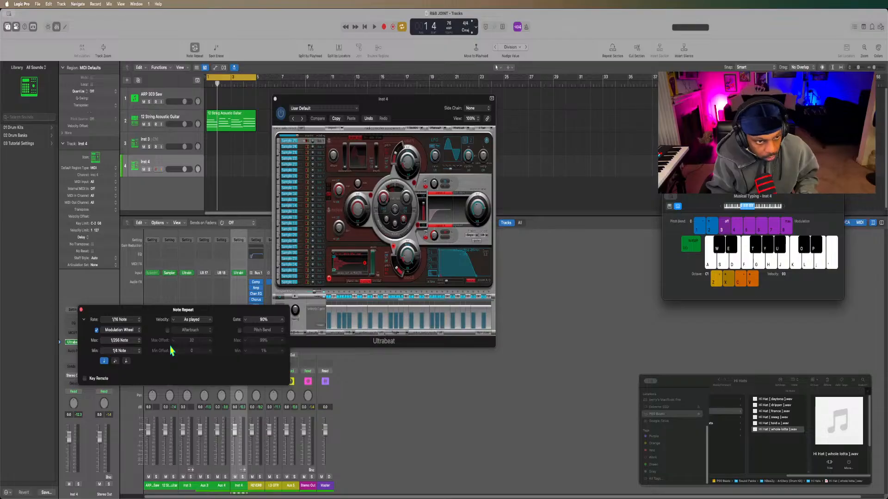
key("e")
key("d")
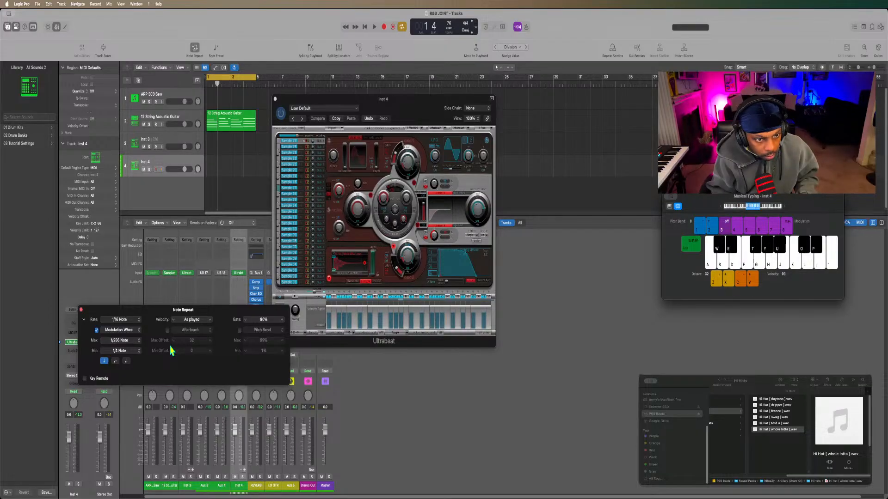
key("d")
key("x")
key("d")
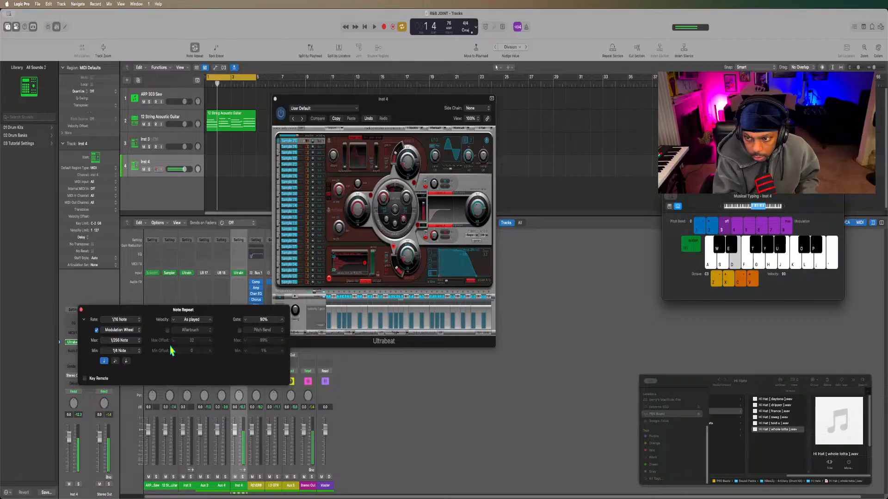
Audition the repeating hi-hat while raising Musical Typing modulation from level 4 to 8 and lowering it to 5.
key("4")
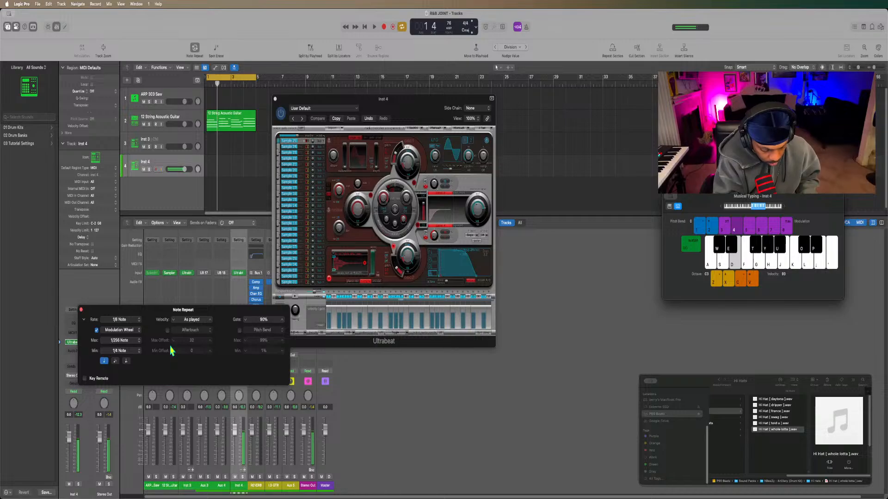
key("5")
key("6")
key("7")
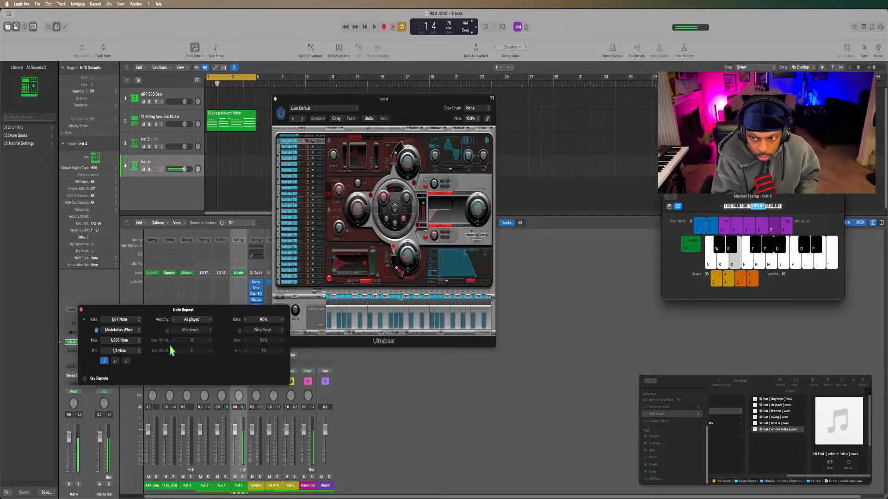
key("8")
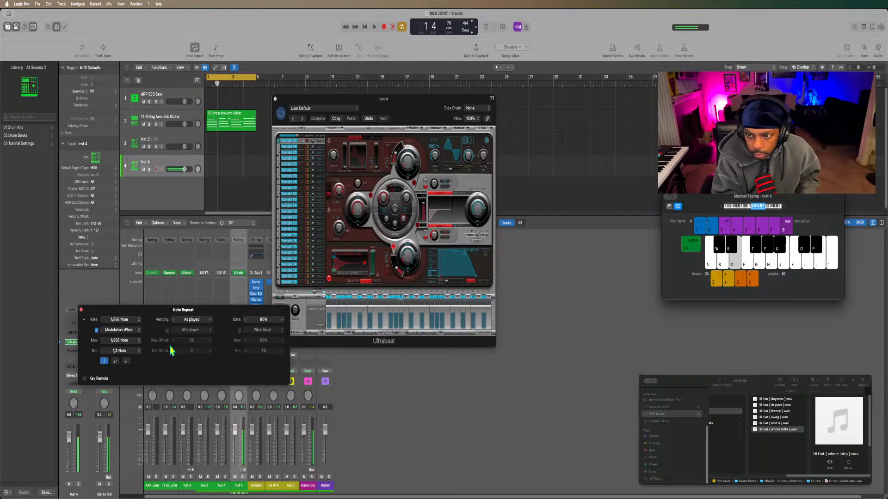
key("7")
key("6")
key("5")
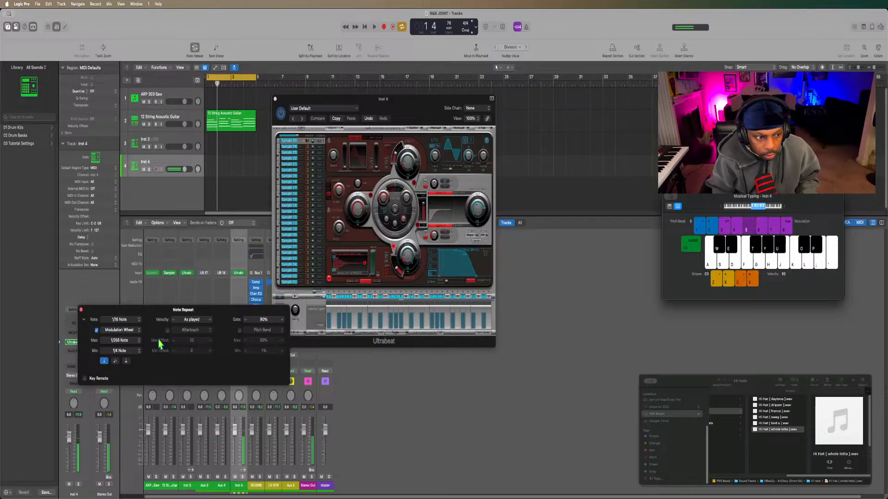
Set Note Repeat's Max rate to 1/128 Triplet (1/192) and test the hi-hat at modulation levels 5 to 7.
left_click(132, 343)
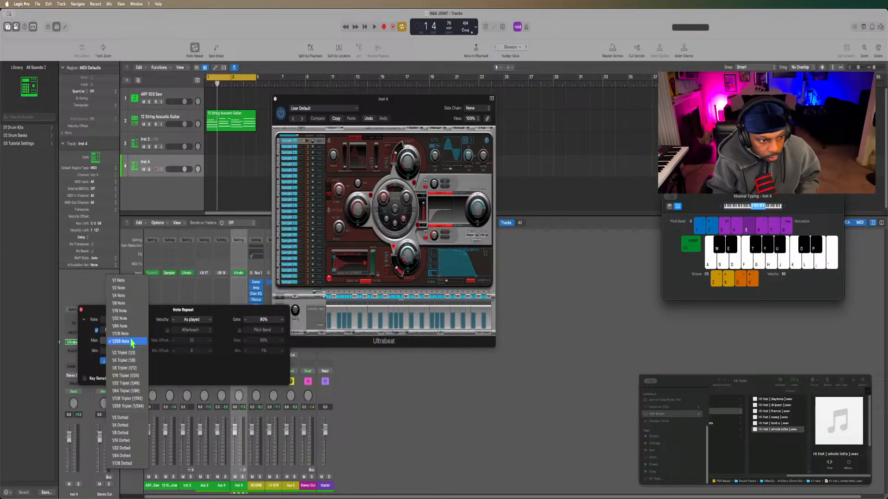
left_click(129, 399)
key("d")
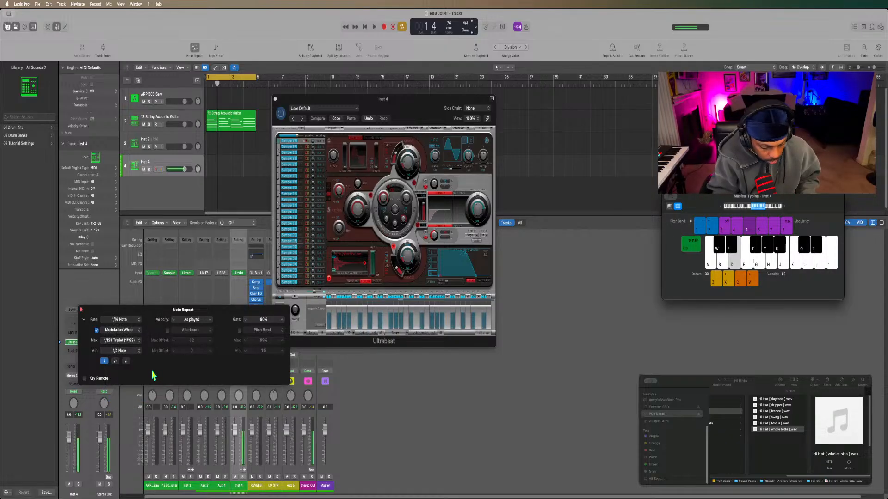
key("6")
key("7")
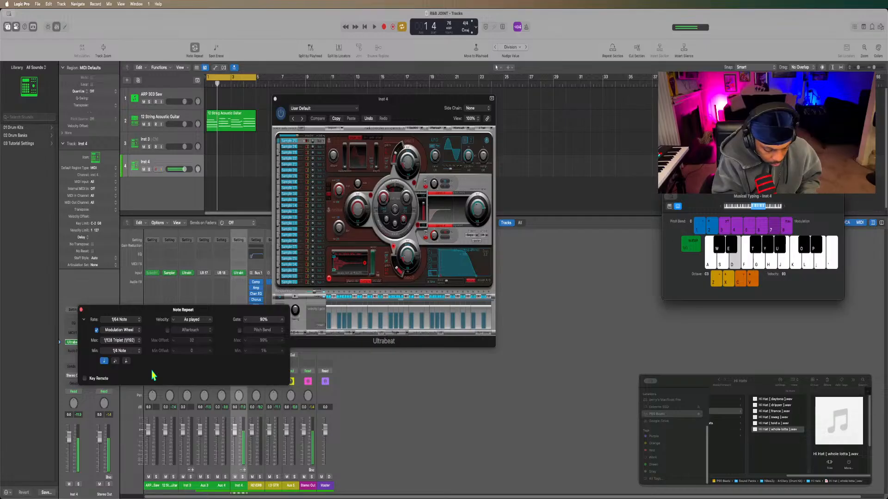
key("6")
key("5")
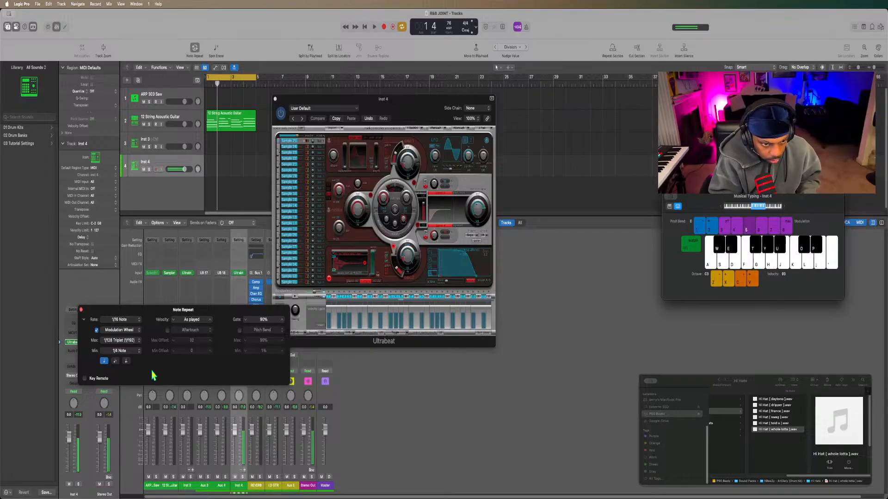
Turn off Ultrabeat's step sequencer and play the loop with the note-repeat hi-hat, stopping playback in bar 4.
left_click(280, 299)
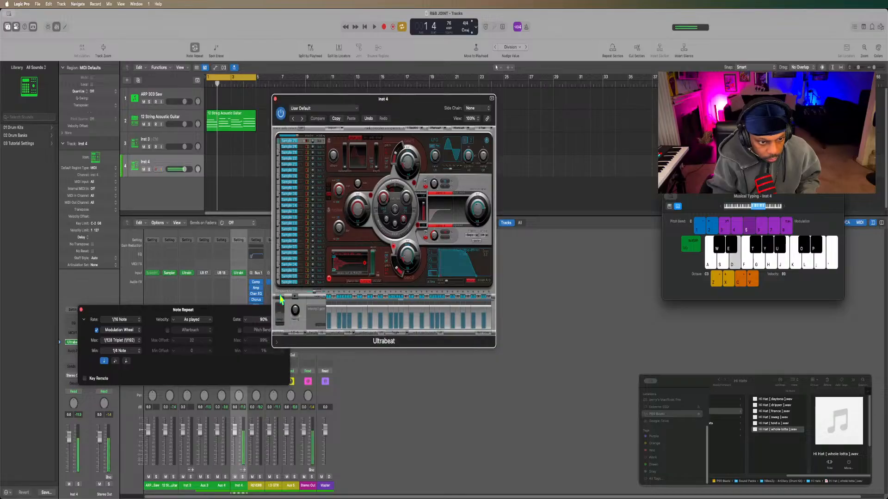
key("space")
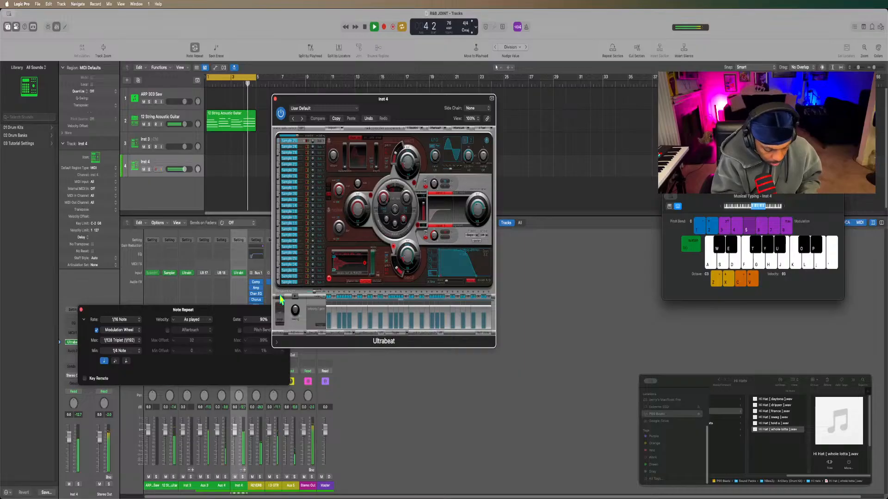
key("space")
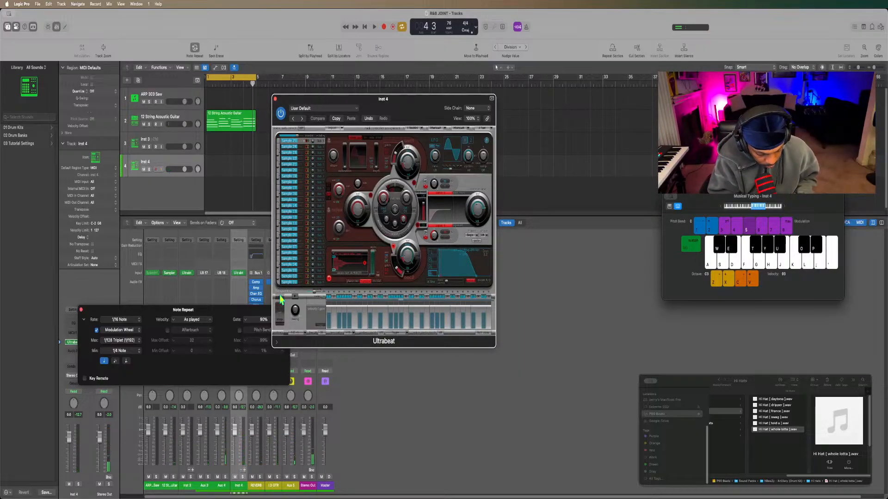
Audition the repeating hi-hat at different pitches, playing G, B, high C and E.
key("g")
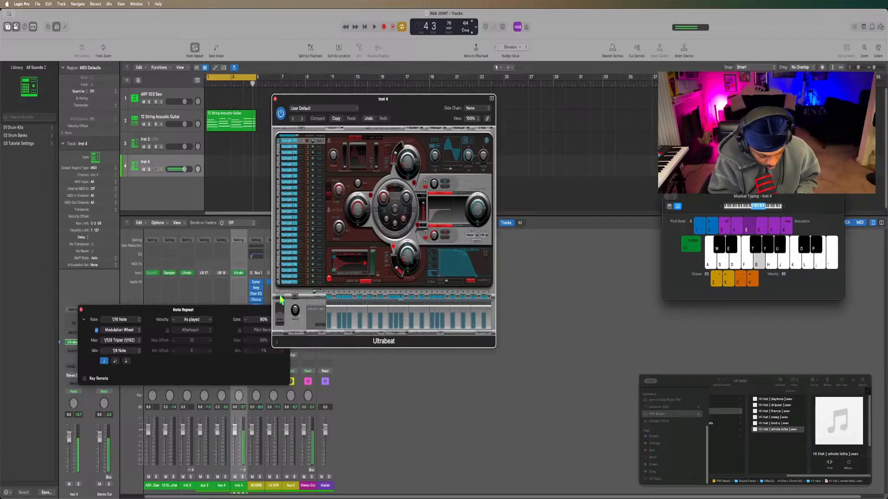
key("j")
key("k")
key("d")
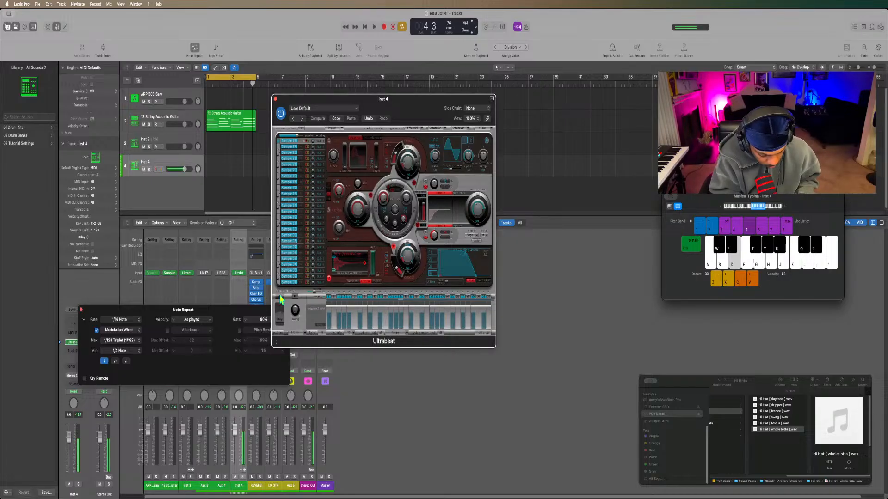
key("g")
Try a two-pitch hi-hat roll by alternating repeatedly between the F# and E notes at the 1/16 Note rate.
key("t")
key("d")
key("t")
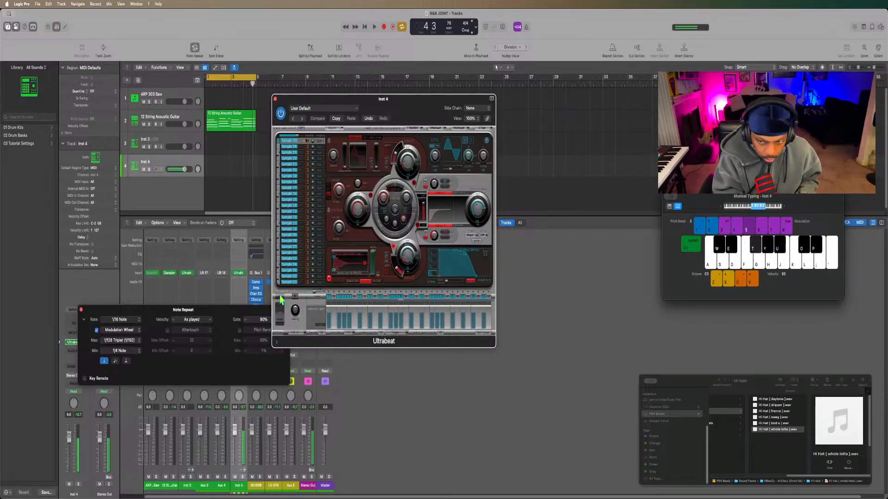
key("d")
key("t")
key("d")
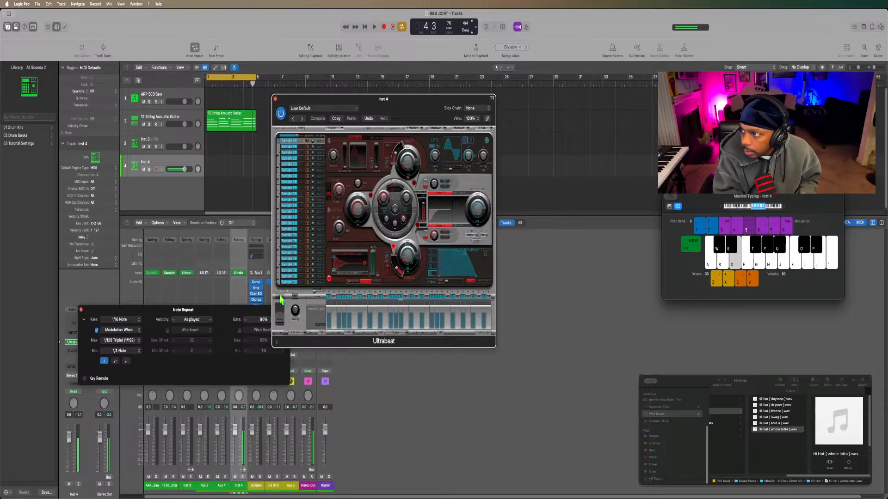
key("t")
key("d")
key("t")
key("d")
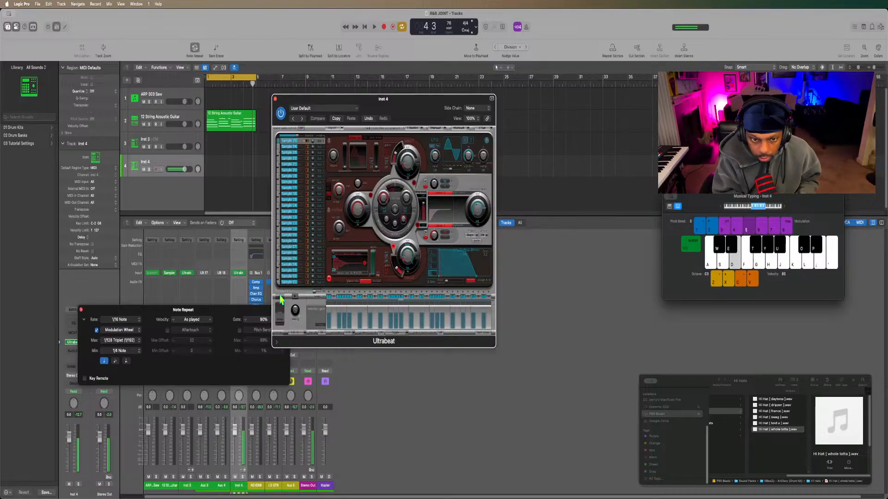
key("t")
key("d")
Raise the modulation to the 1/32 Note repeat rate and play the F# to E hi-hat change.
key("6")
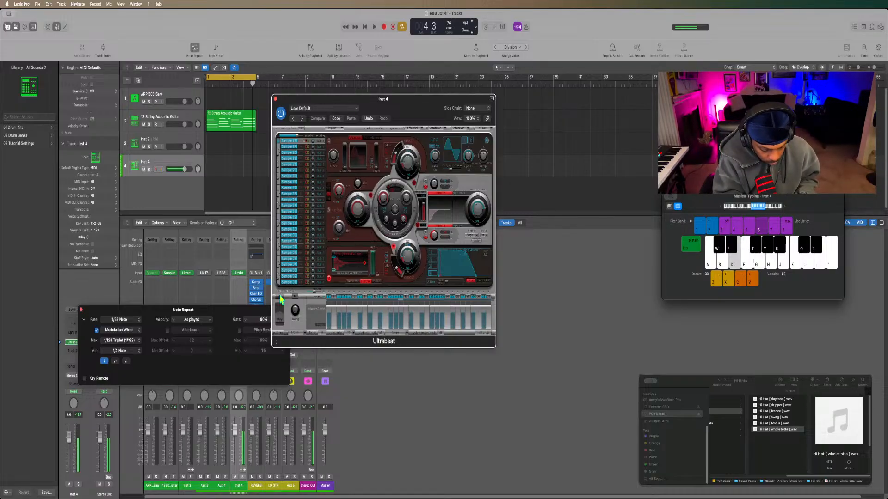
key("t")
key("d")
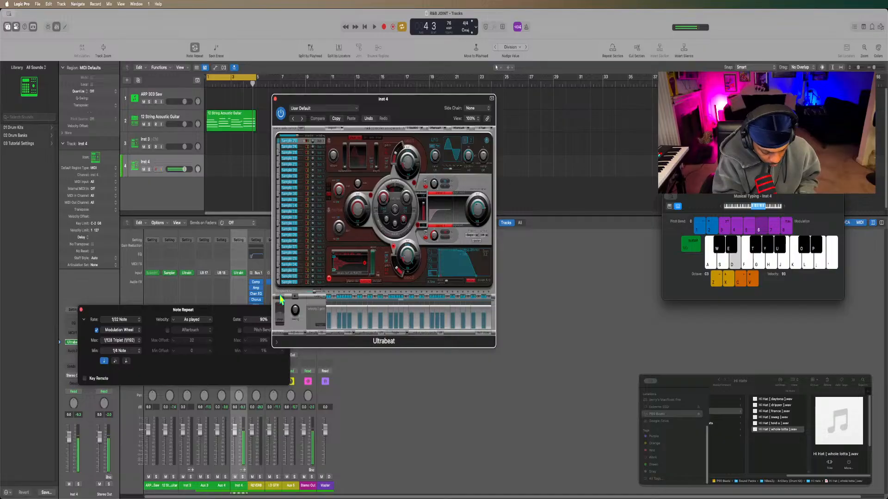
Audition a pitch-changing hi-hat roll by alternating E with G# and F# at the 1/32 Note repeat rate.
key("y")
key("d")
key("t")
key("d")
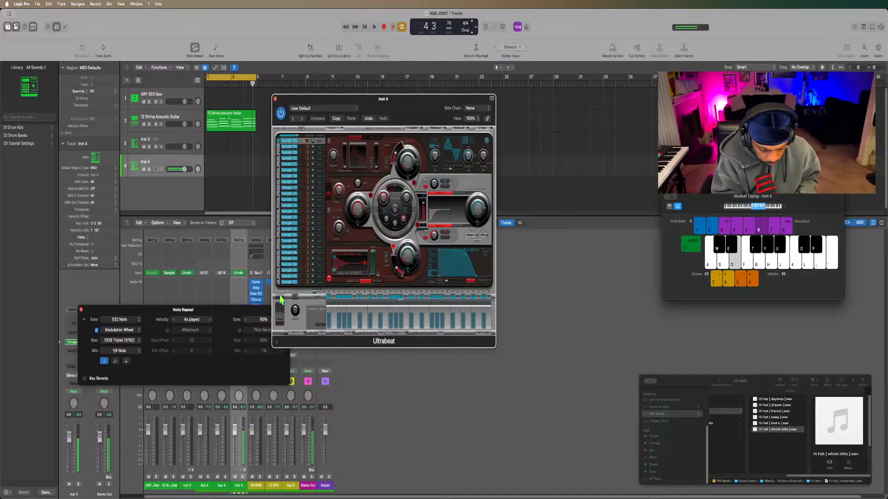
Rehearse the held E hi-hat over the playing loop, switching the modulation between 1/16 and 1/32 Note rates.
key("space")
key("d")
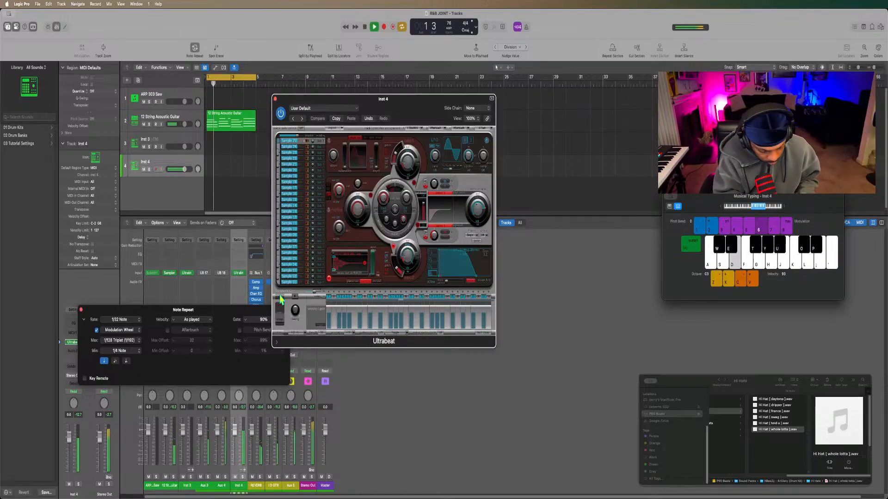
key("5")
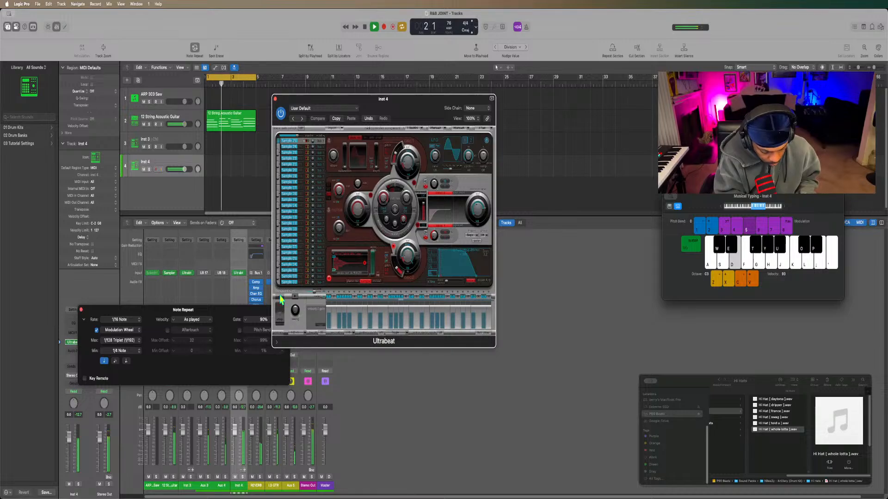
key("6")
key("5")
key("5")
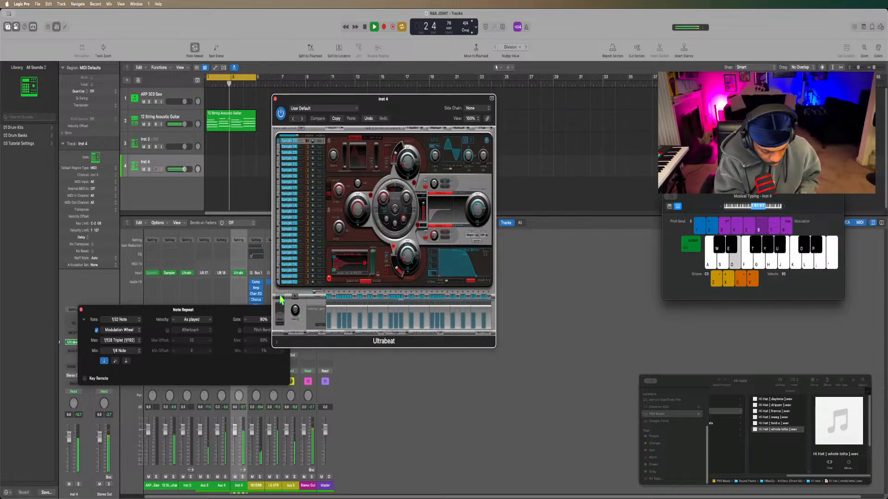
key("6")
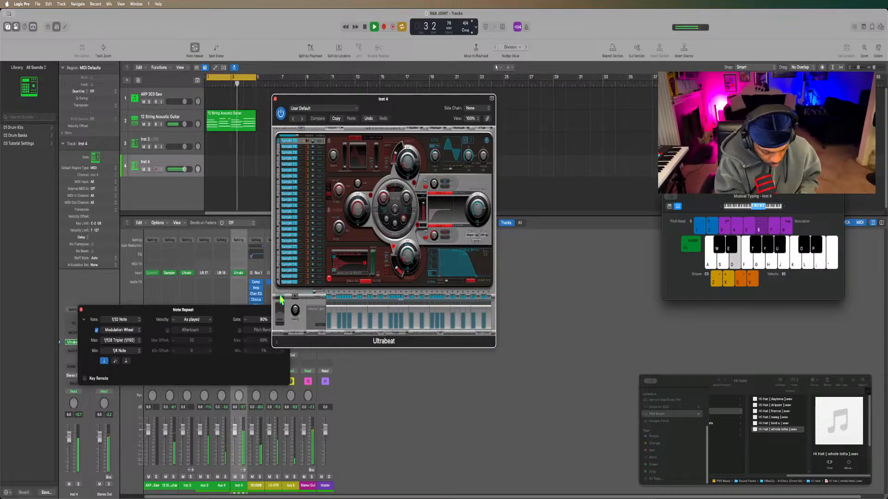
key("5")
key("5")
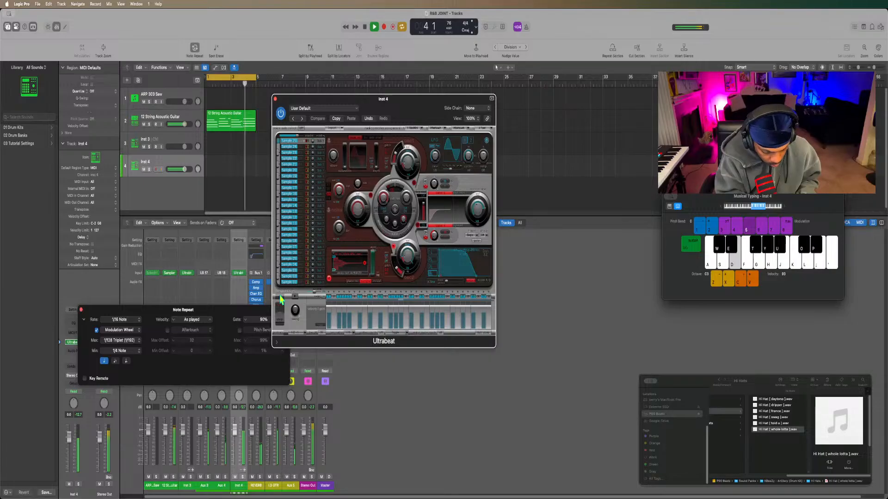
key("6")
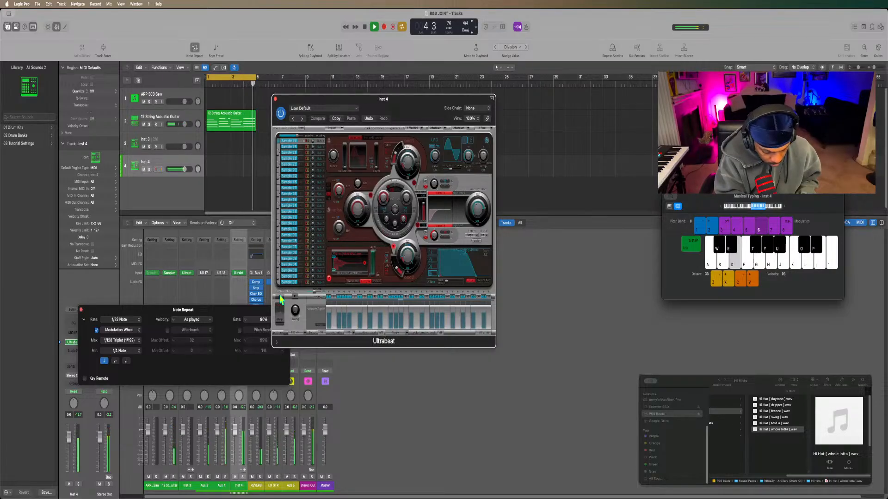
key("5")
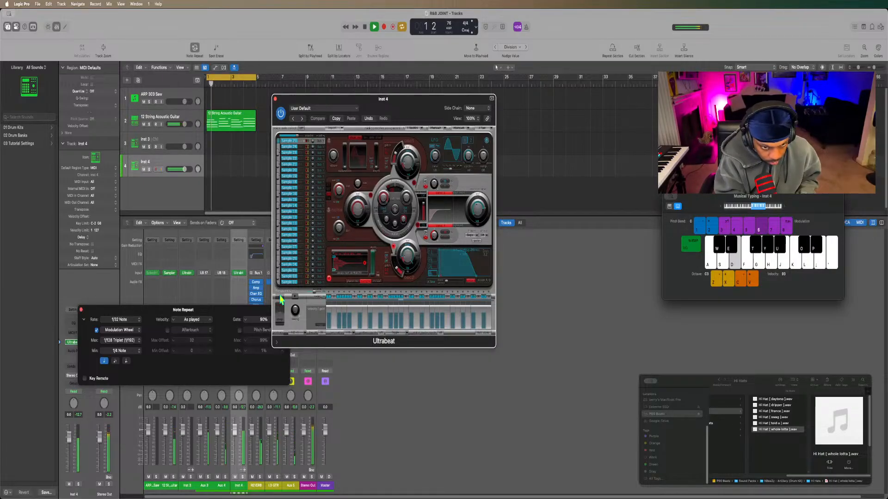
key("space")
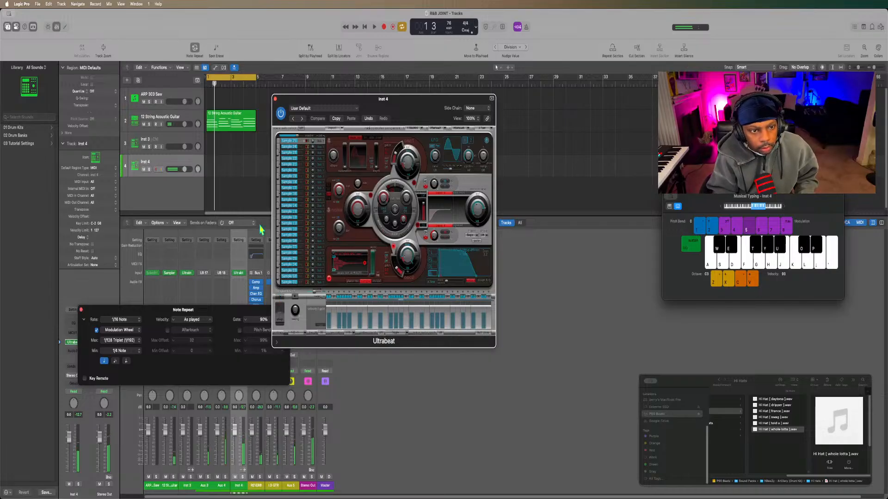
Close Ultrabeat and start recording Inst 4, holding the E hi-hat at 1/16 Note with brief 1/32 Note rolls in the opening bars.
left_click(275, 99)
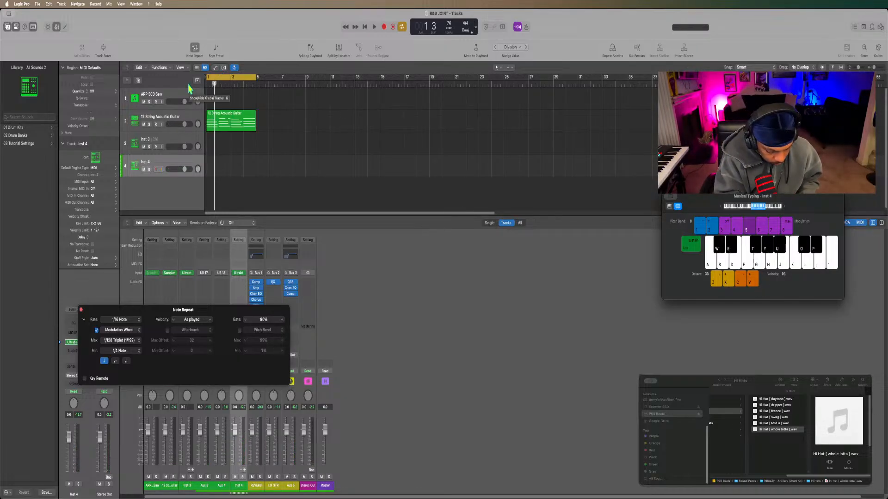
key("r")
key("d")
key("d")
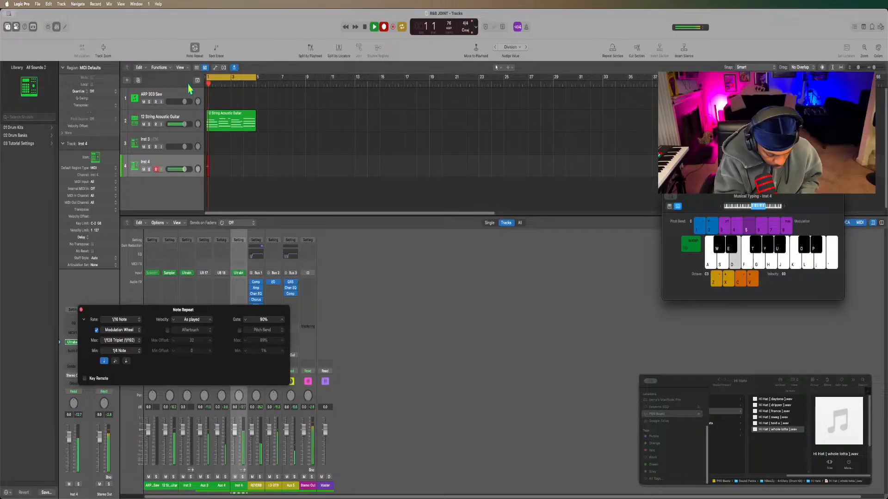
key("6")
key("5")
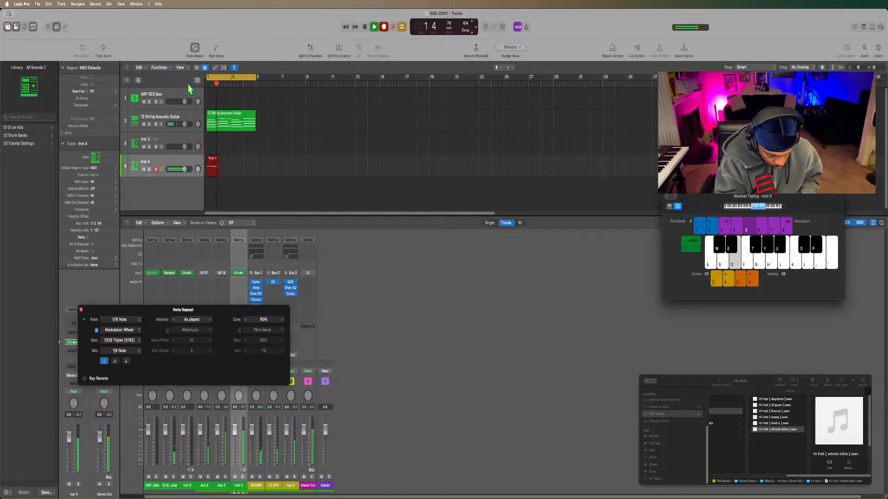
key("6")
key("5")
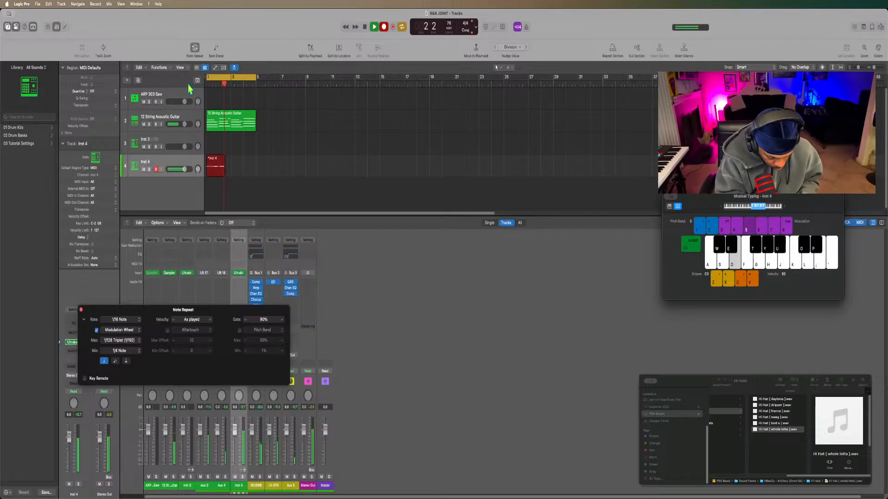
Continue the hi-hat recording to the end of bar 4, moving between 1/16, 1/32 and 1/64 Note rolls.
key("6")
key("7")
key("6")
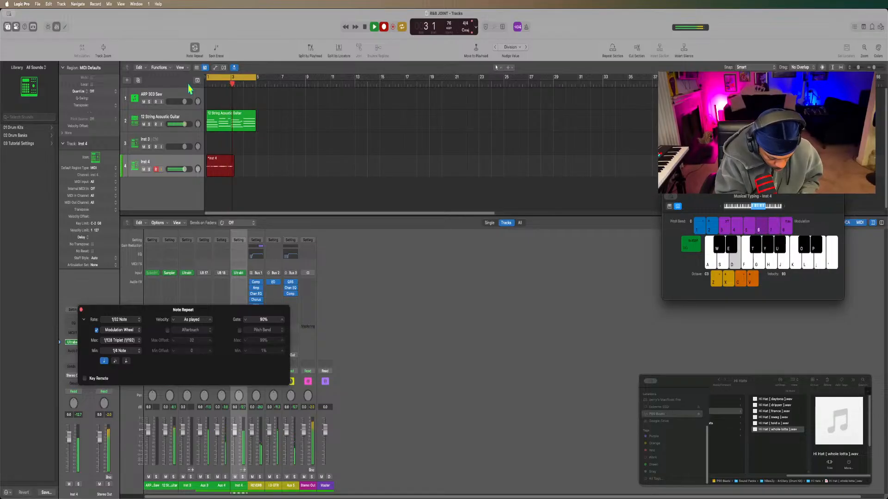
key("5")
key("6")
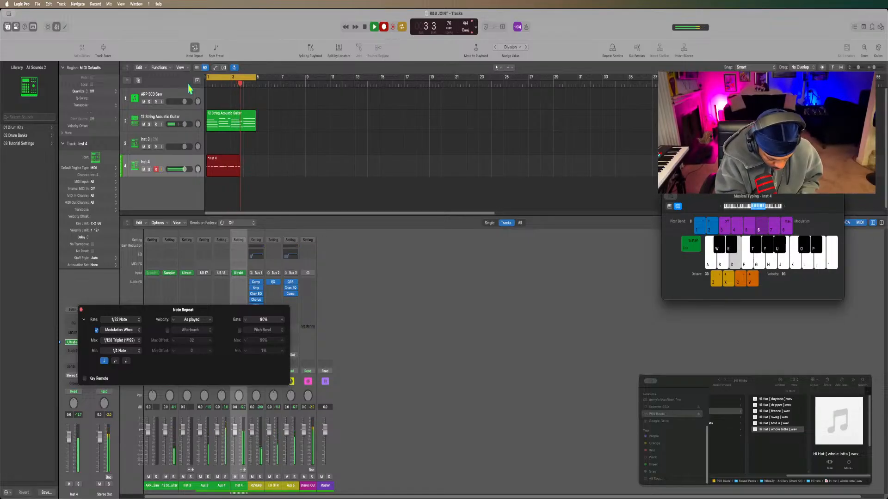
key("5")
key("6")
key("7")
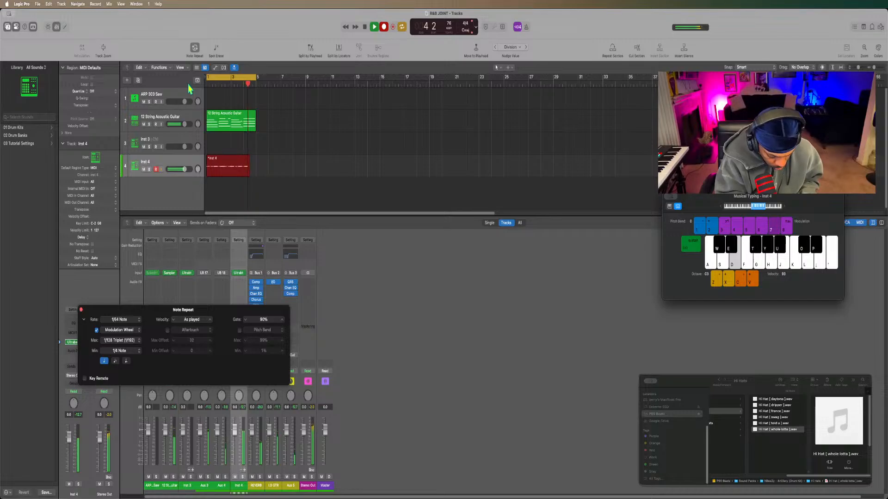
key("6")
key("5")
key("6")
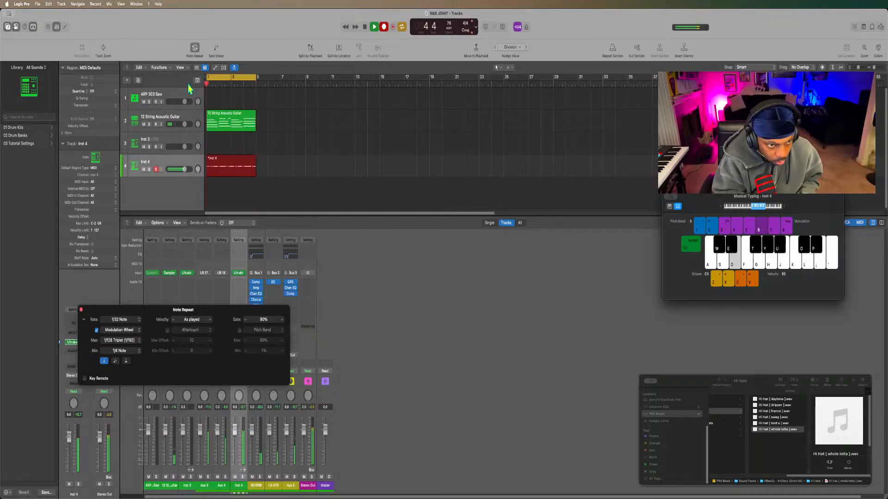
key("space")
key("space")
Play back the recorded hi-hat region with the guitar loop, stopping in bar 3.
key("d")
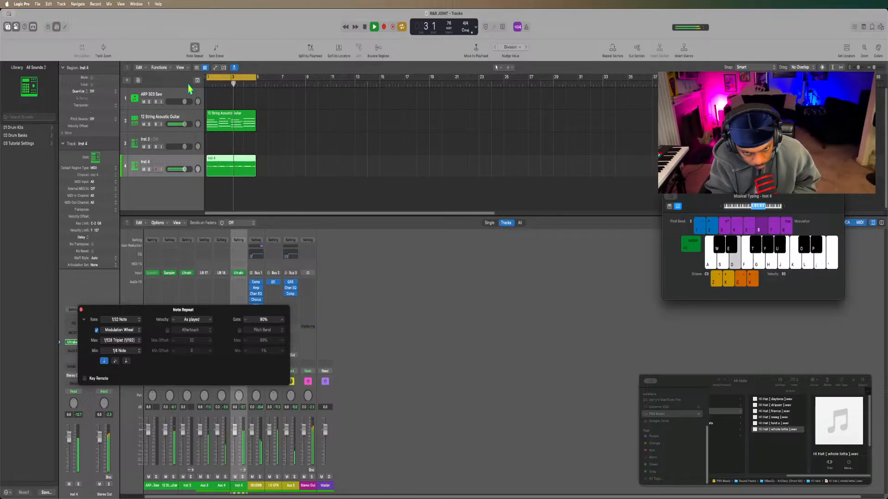
key("space")
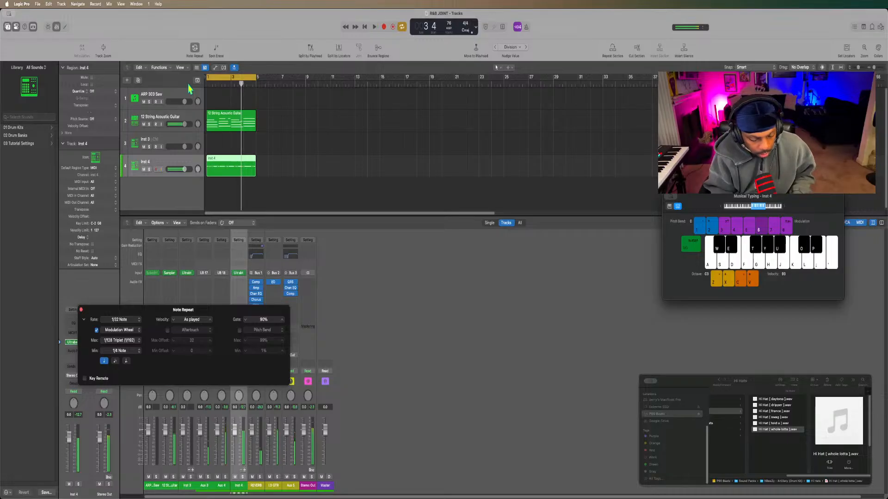
Open the recorded Inst 4 region in the Piano Roll and replace the Note Repeat window with Ultrabeat.
double_click(233, 163)
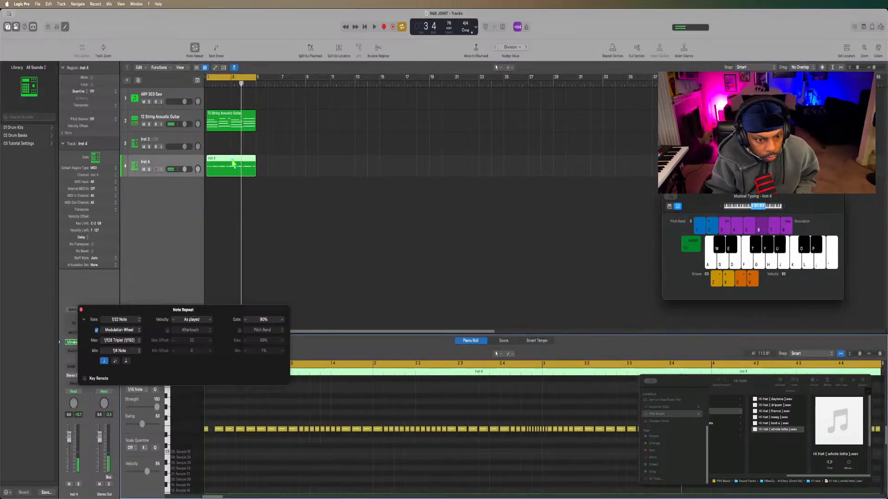
left_click(81, 310)
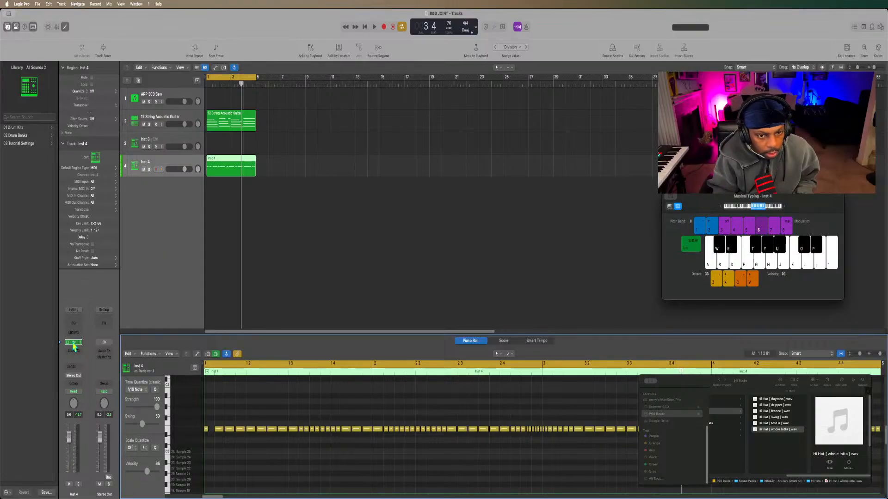
left_click(73, 343)
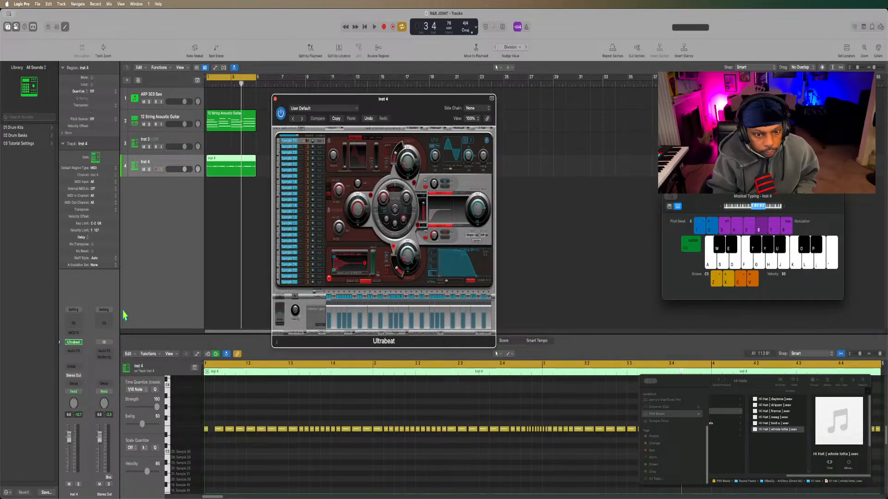
double_click(388, 275)
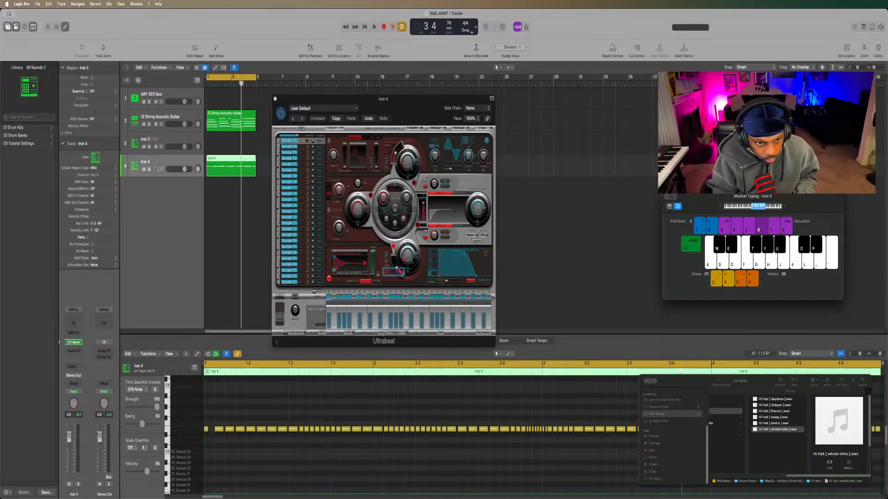
key("Return")
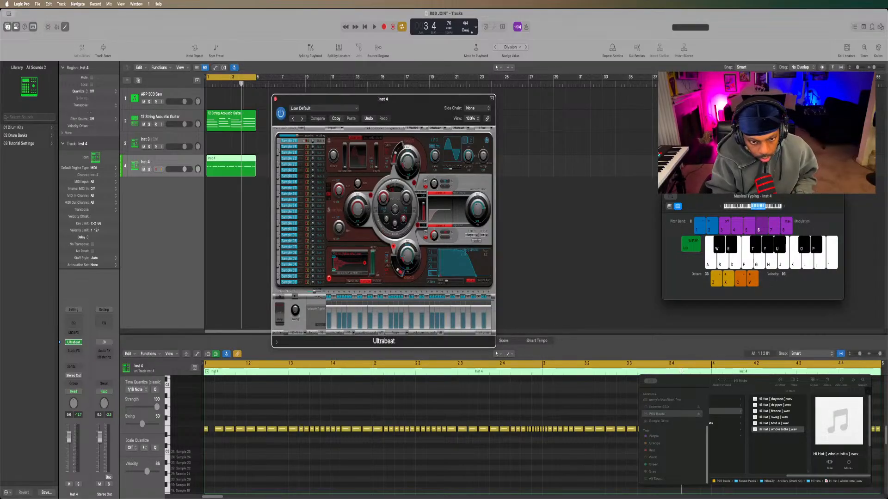
Select all recorded hi-hat notes and transpose them up an octave to E4, auditioning other higher pitches against the loop.
left_click(206, 429)
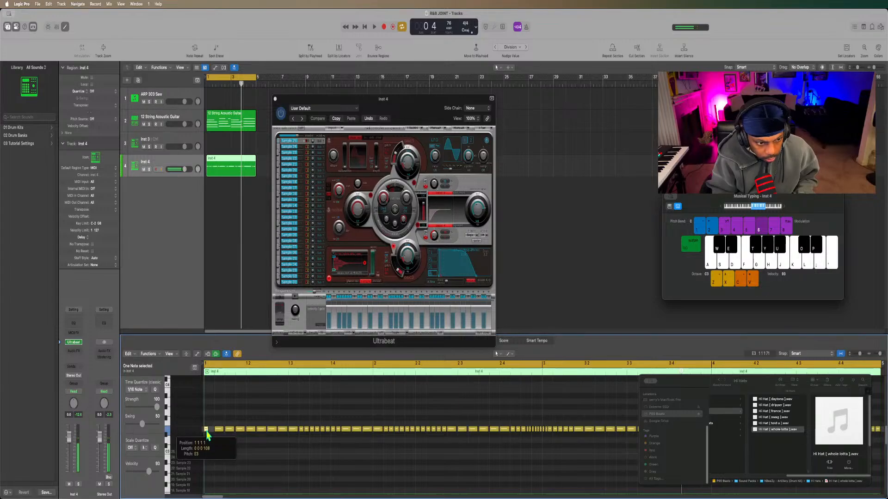
key("super+a")
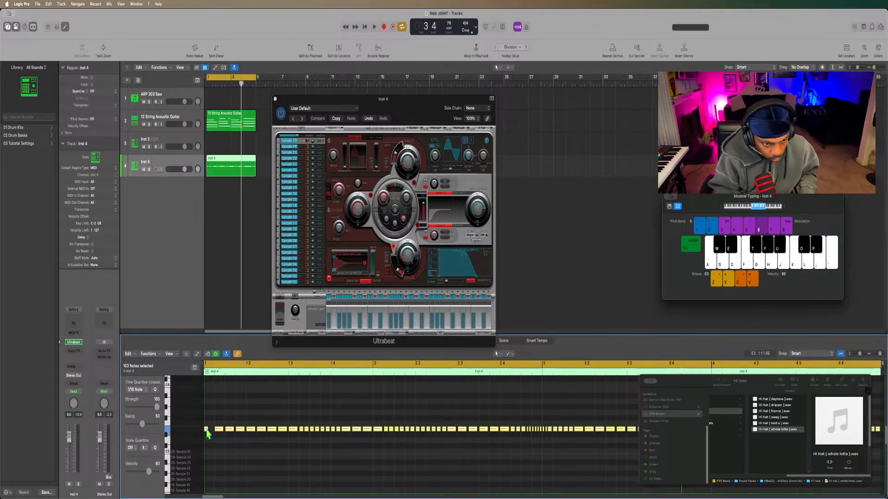
key("Delete")
key("cmd+z")
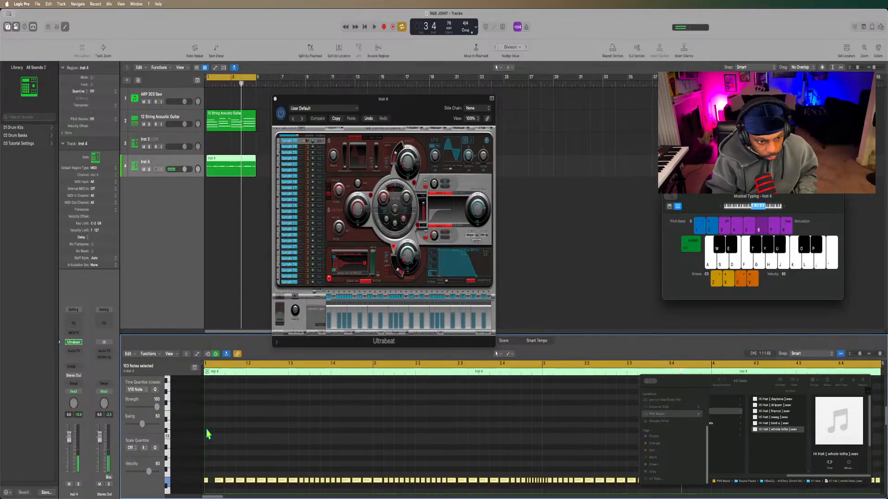
key("space")
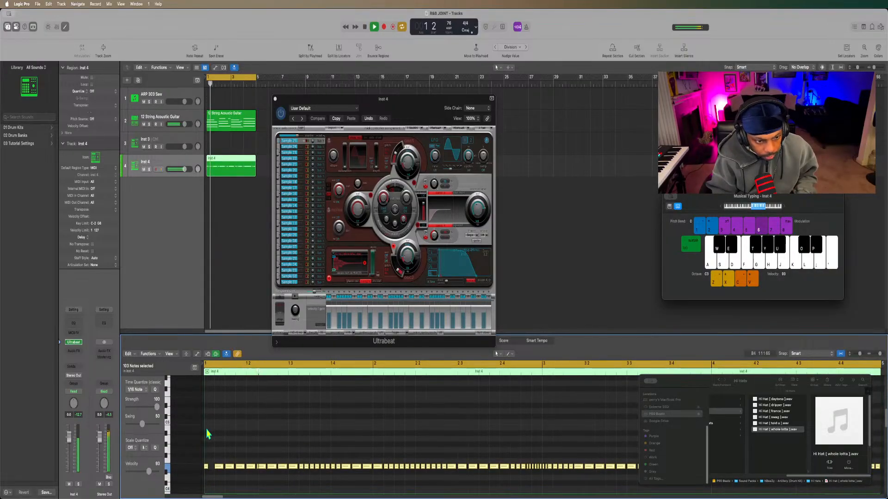
key("space")
key("alt+Up")
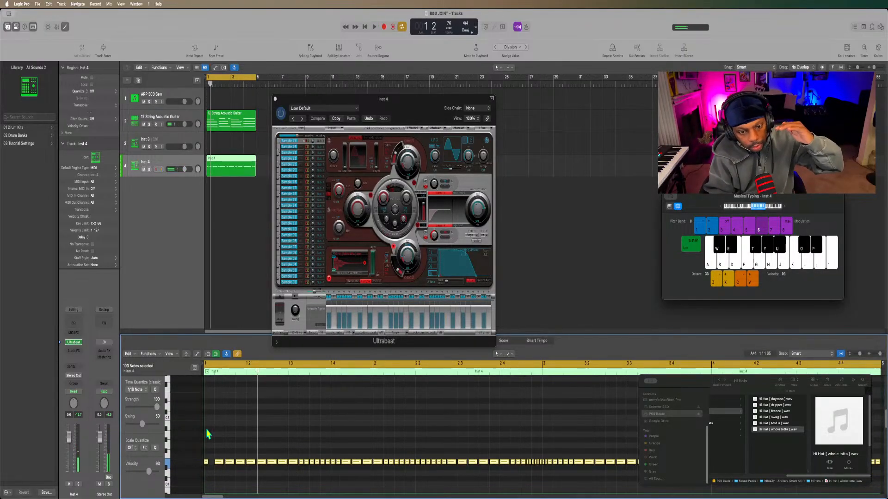
scroll(207, 433, "down", 1)
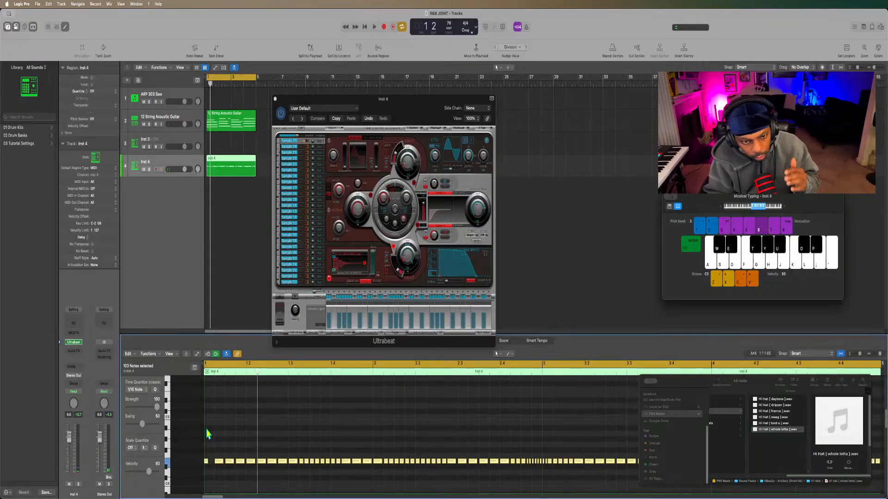
scroll(207, 434, "down", 5)
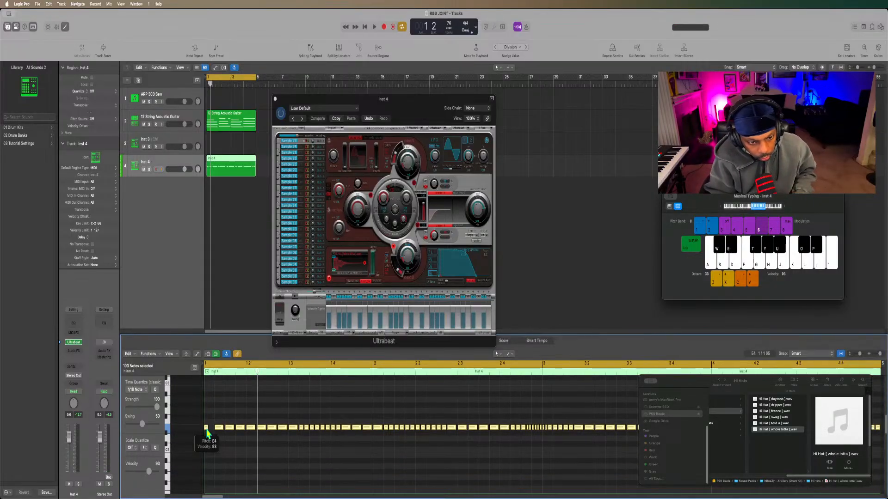
key("space")
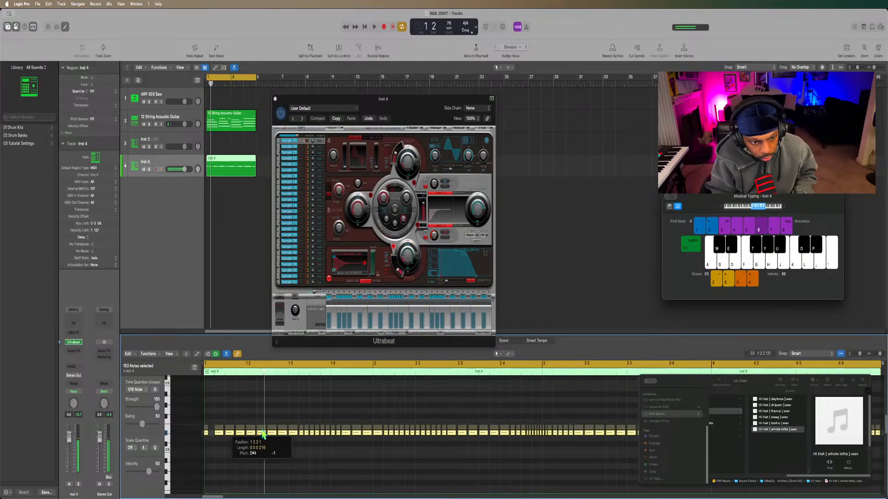
Lower only the hi-hat note at position 1 2 2 by a semitone to D#4 and play back the loop.
left_click(262, 438)
left_click_drag(261, 430, 261, 437)
key("space")
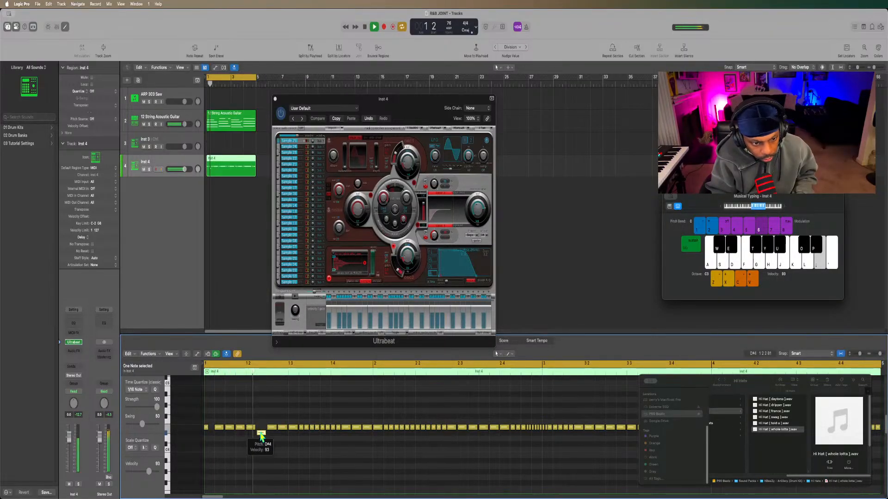
key("space")
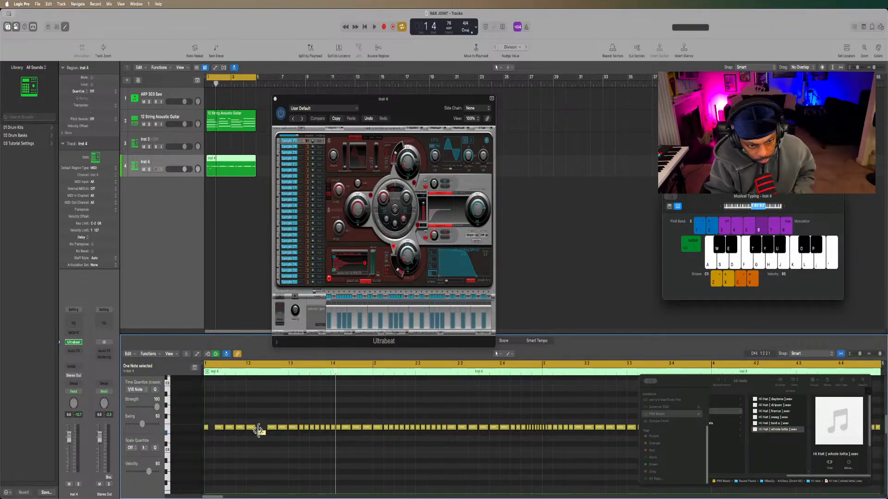
key("space")
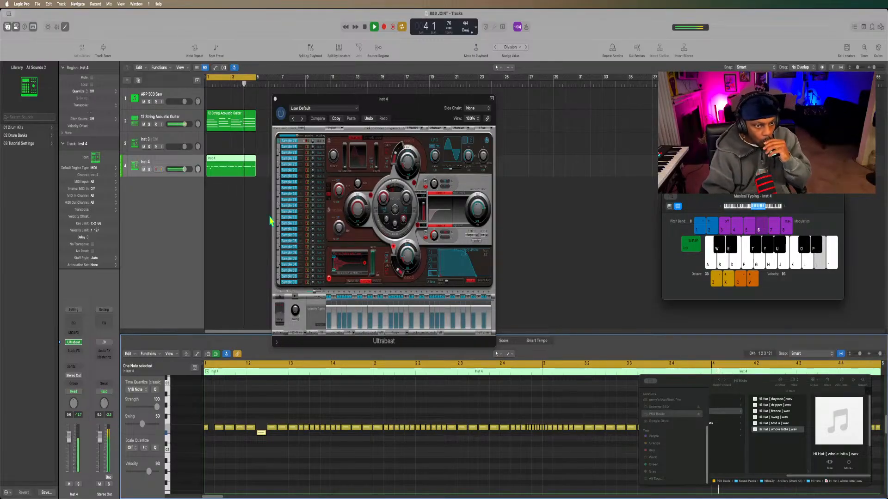
Stop playback, create another software instrument track with Ultrabeat on Stereo Output, and open its Ultrabeat window in place of the Inst 4 one.
left_click(275, 99)
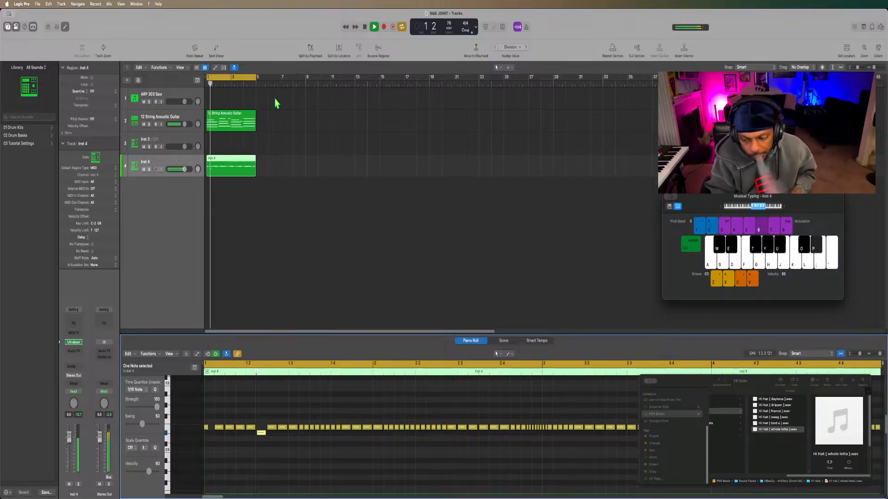
key("space")
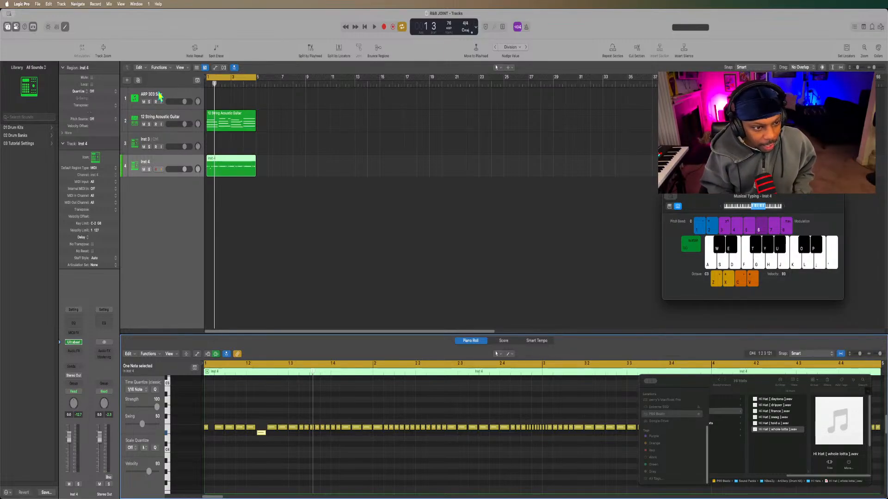
left_click(157, 162)
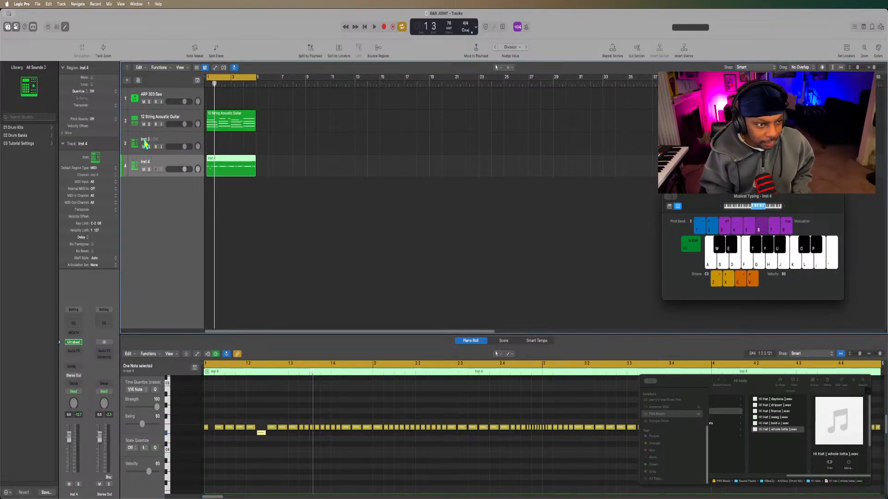
left_click(128, 82)
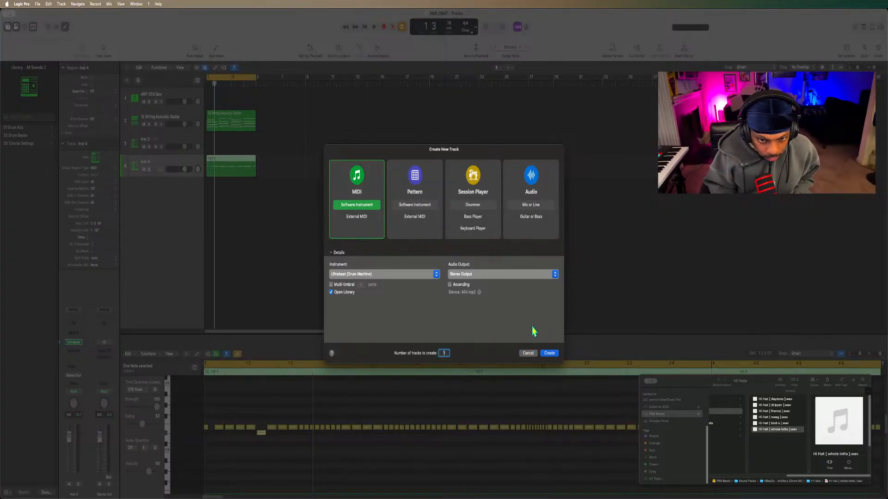
left_click(550, 354)
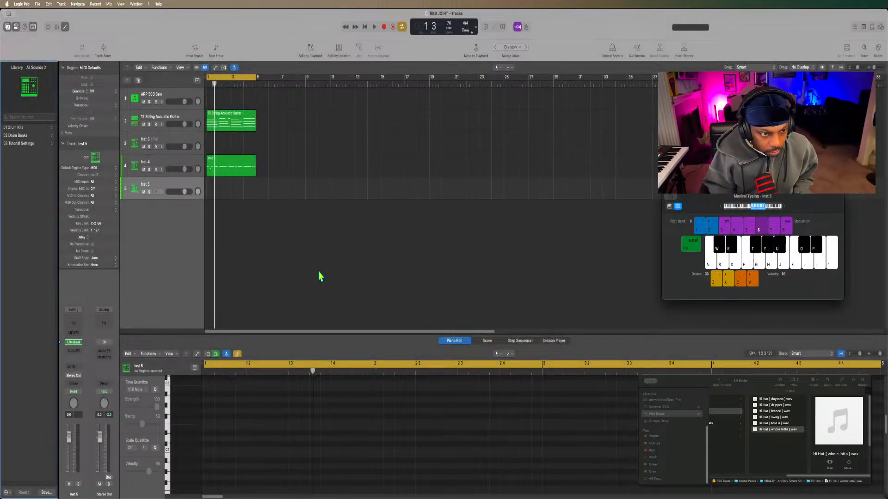
left_click(74, 343)
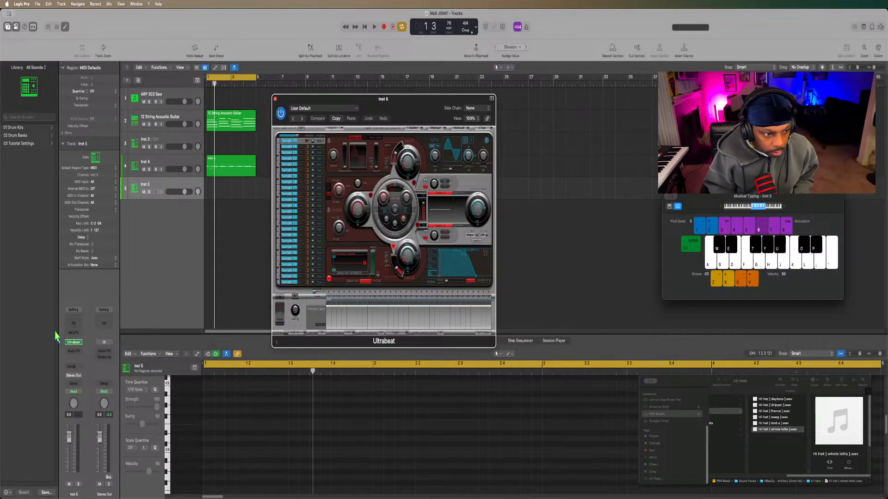
Add a Channel EQ to Inst 5 with a 48 dB/Oct low cut and a high cut at about 1640 Hz.
left_click(75, 323)
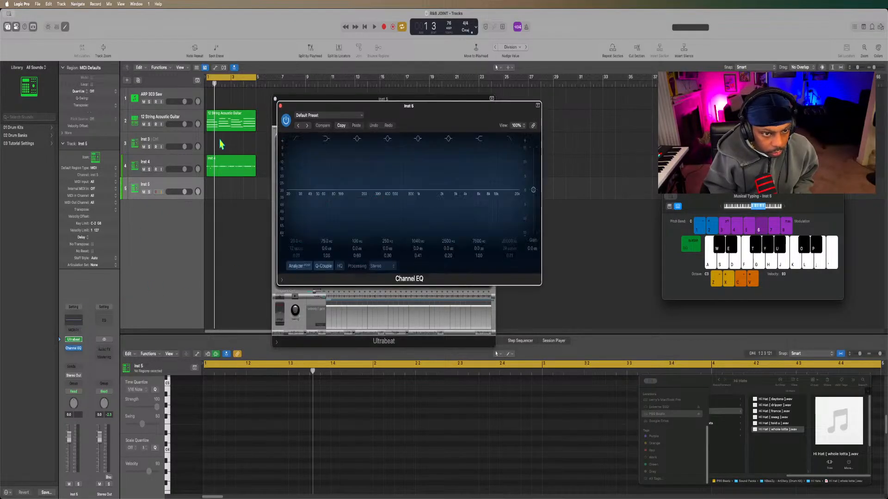
left_click(296, 140)
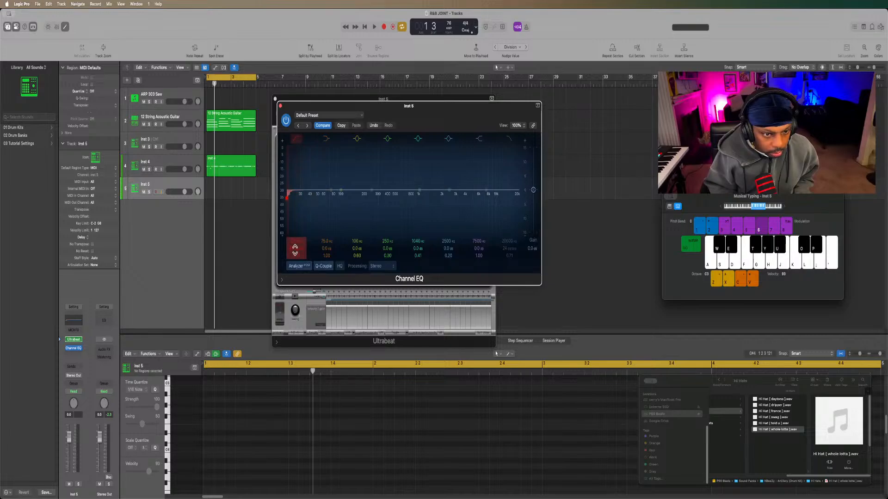
left_click(508, 139)
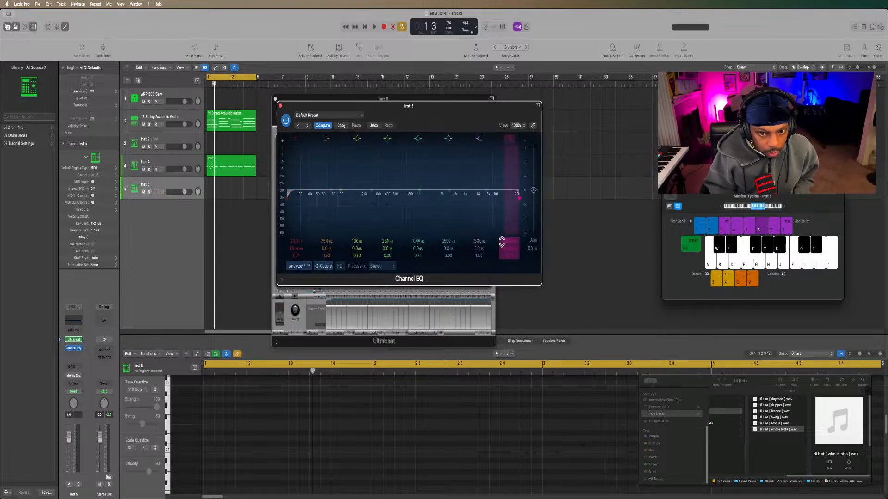
left_click_drag(506, 241, 506, 264)
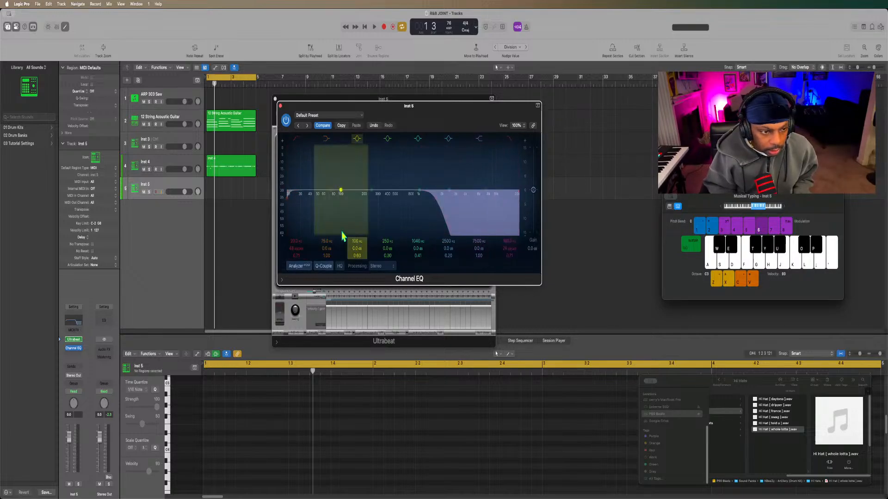
Bring Inst 5's Ultrabeat window back up and close its Channel EQ window.
left_click(73, 341)
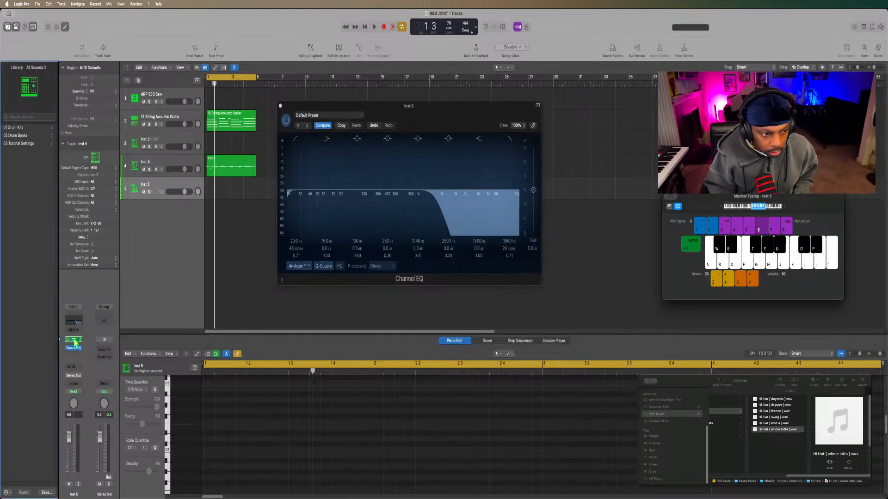
left_click(73, 341)
left_click(74, 341)
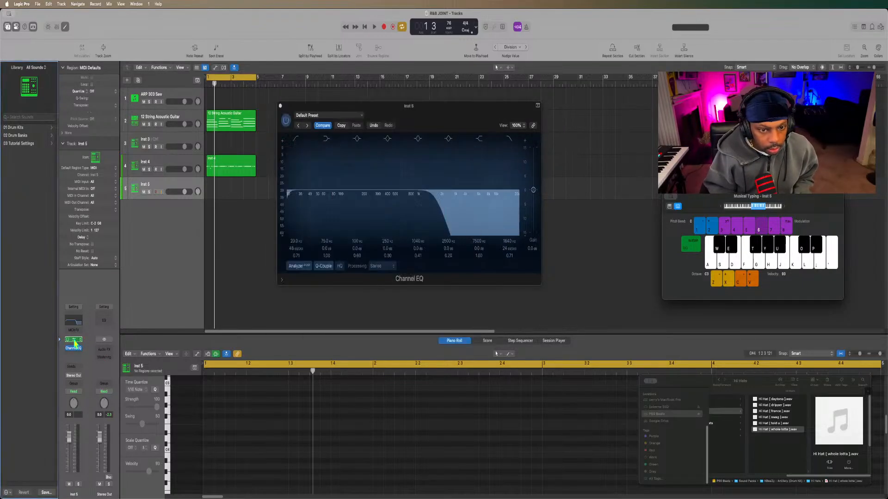
left_click(73, 341)
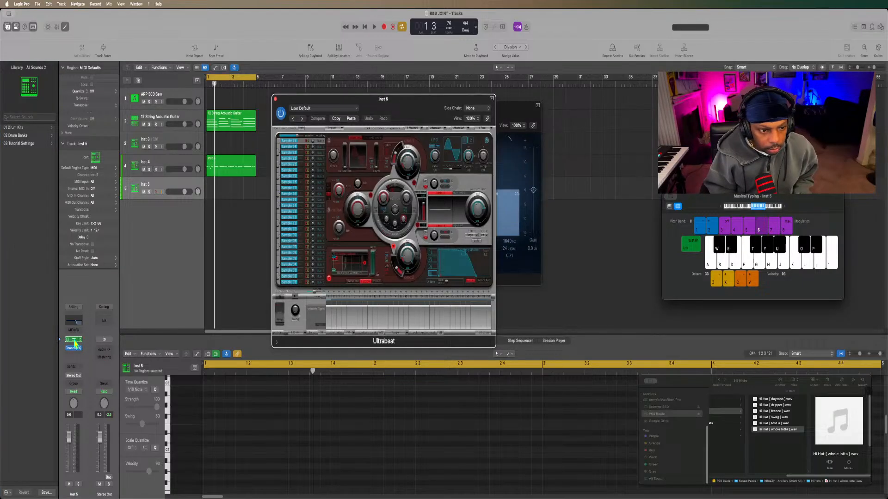
left_click(509, 109)
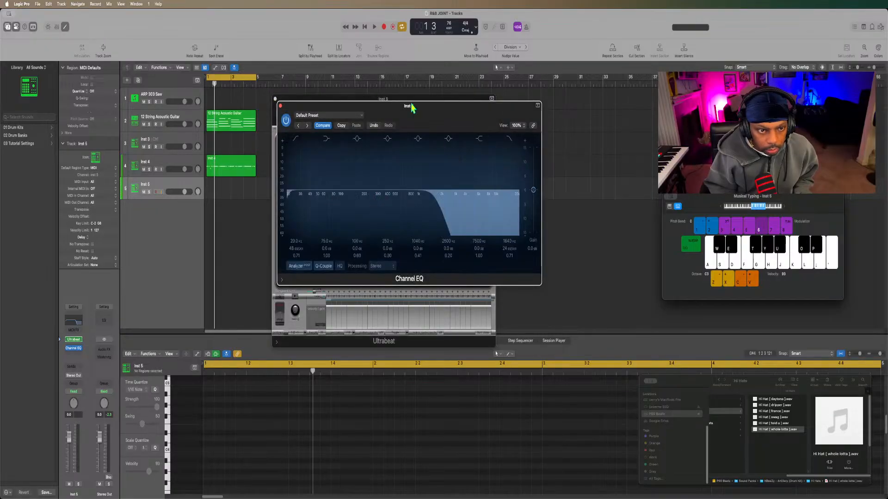
left_click(279, 107)
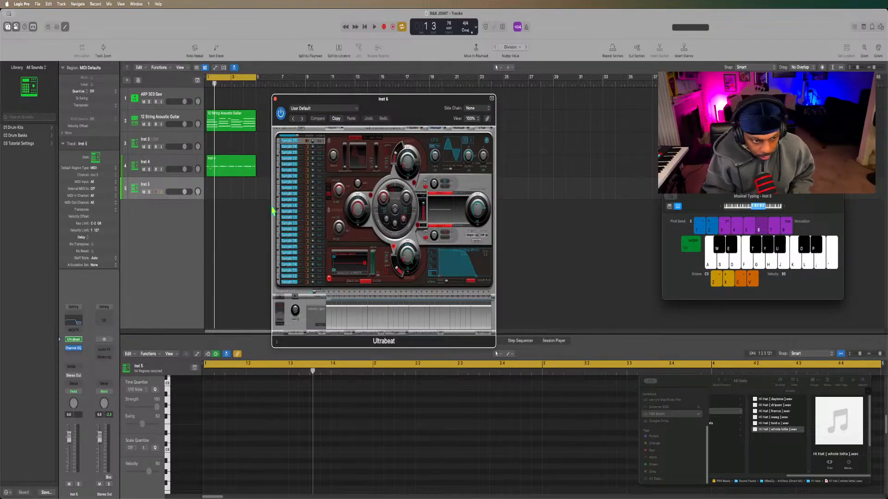
Switch to Finder and go from the kit's Hi Hats folder to its 808s folder, selecting 808 [ artillery ].wav.
left_click(33, 481)
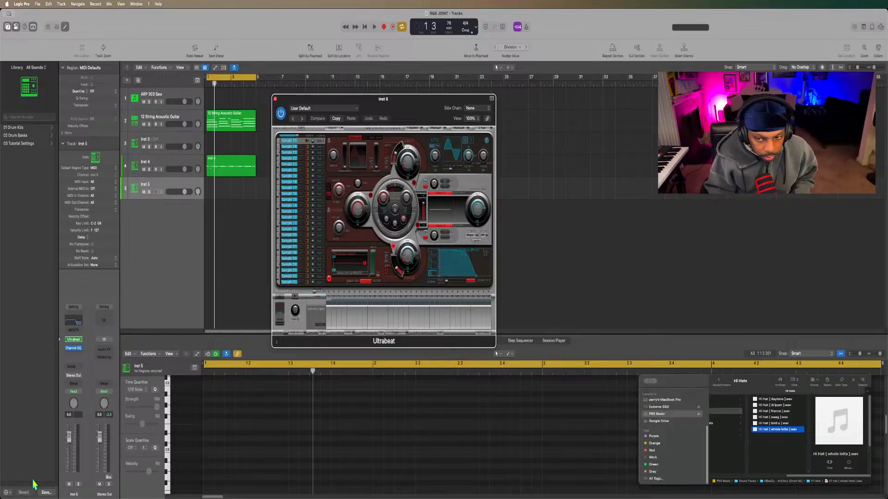
scroll(732, 437, "left", 5)
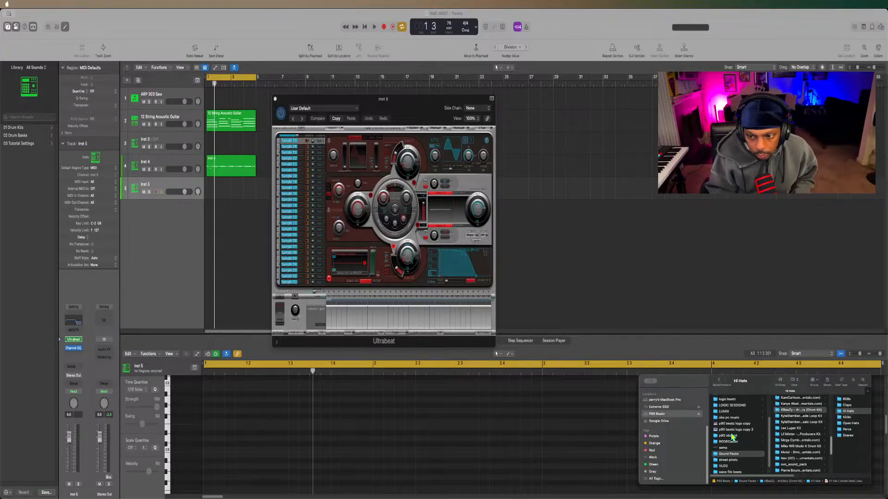
scroll(799, 411, "right", 5)
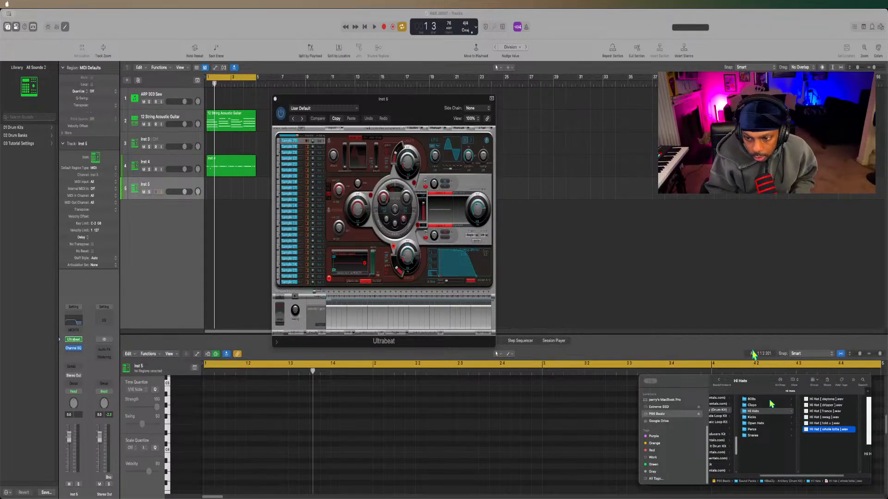
left_click(770, 401)
left_click(817, 400)
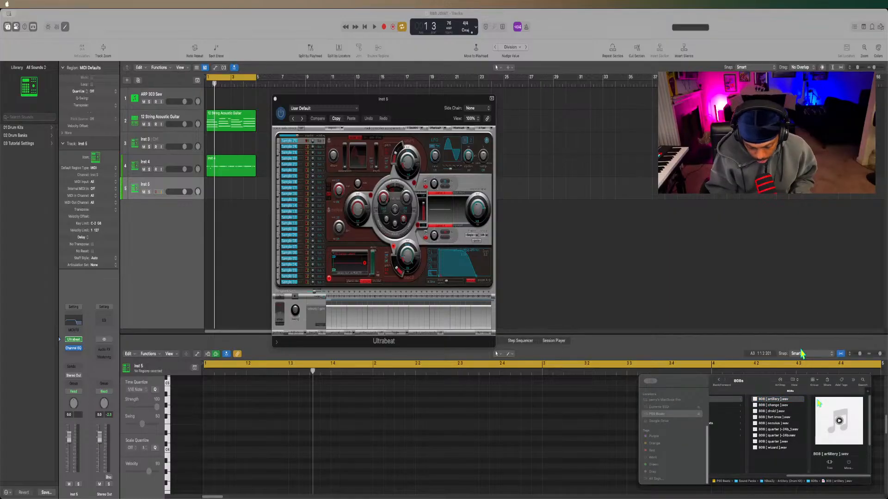
Audition the samples in the 808s folder down to 808 [ wizard ].wav and back, ending on 808 [ change ].wav.
key("Down")
key("Down")
key("Down")
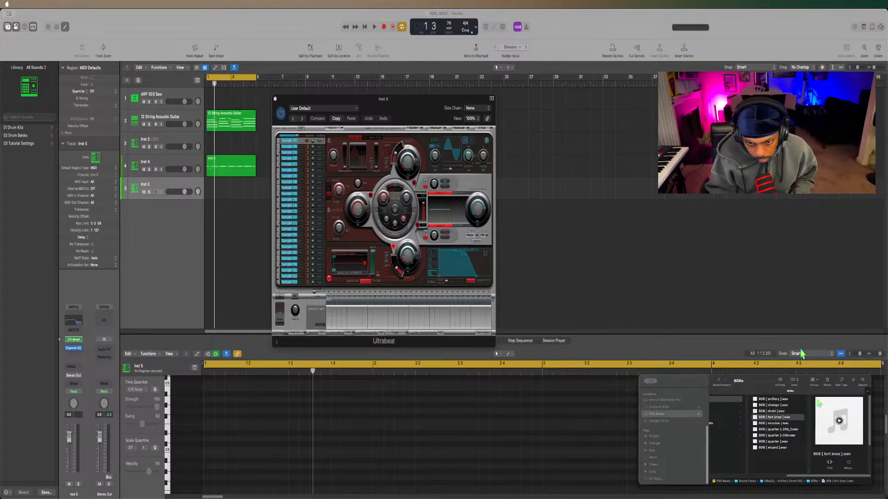
key("Down")
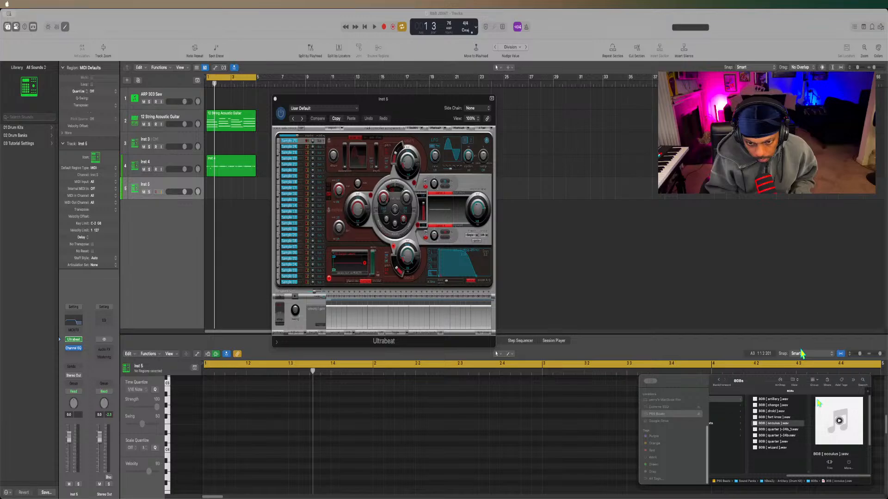
key("Down")
key("Down")
key("Down")
key("Down")
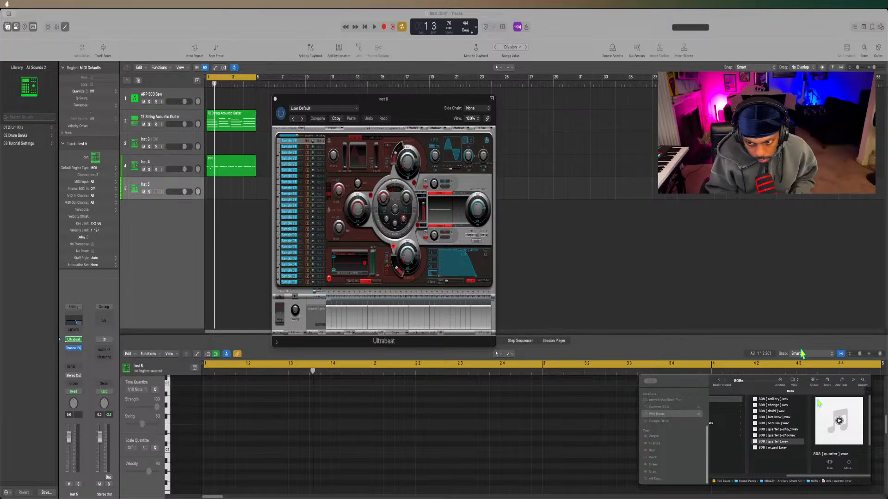
key("Up")
key("Up")
key("Up")
key("Up")
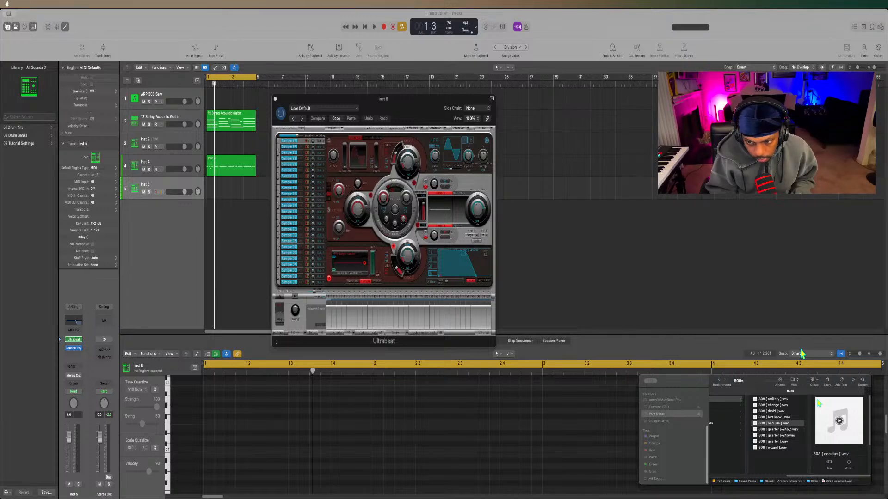
key("Down")
key("Down")
key("Down")
key("Down")
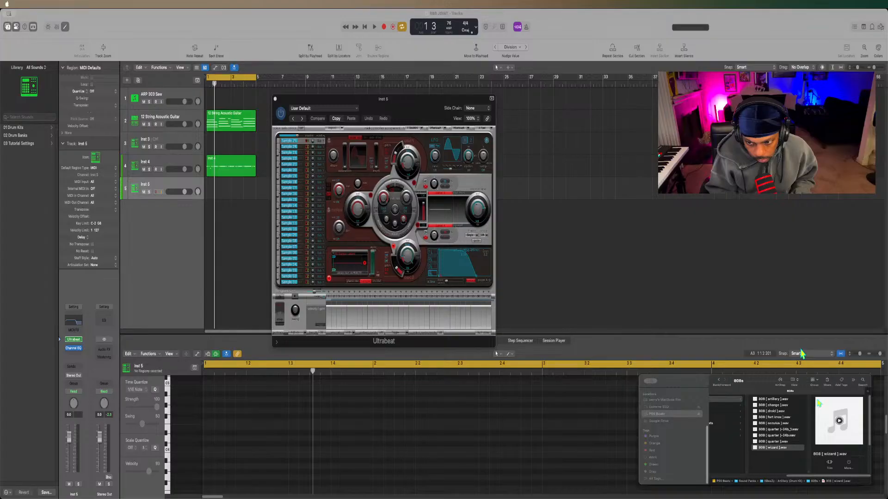
key("Up")
key("Up")
key("Up")
key("Up")
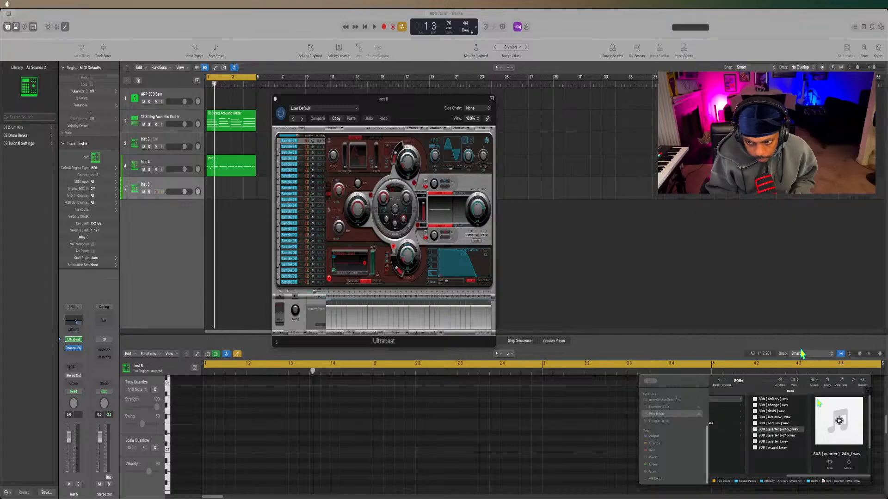
key("Up")
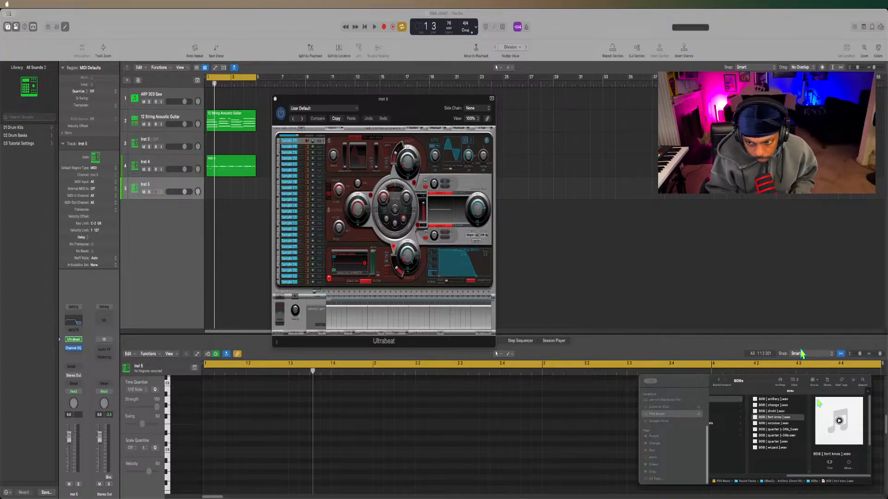
key("Up")
key("Up")
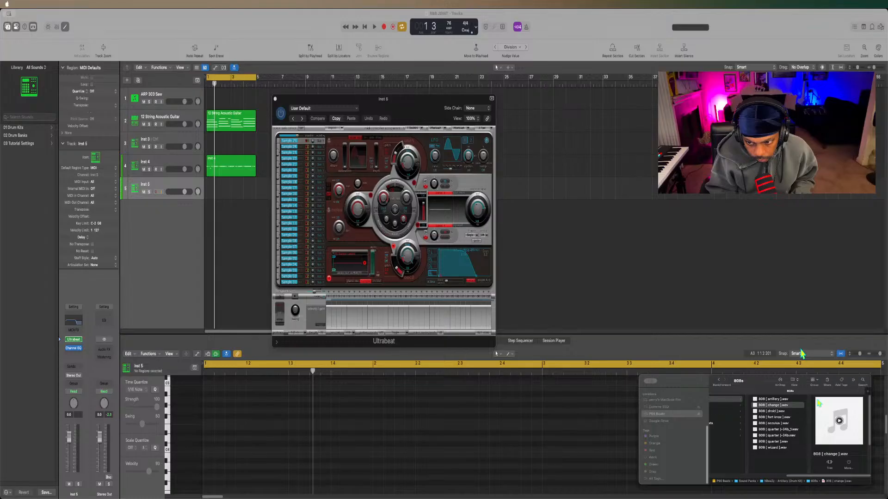
key("Up")
key("Down")
key("Down")
key("Up")
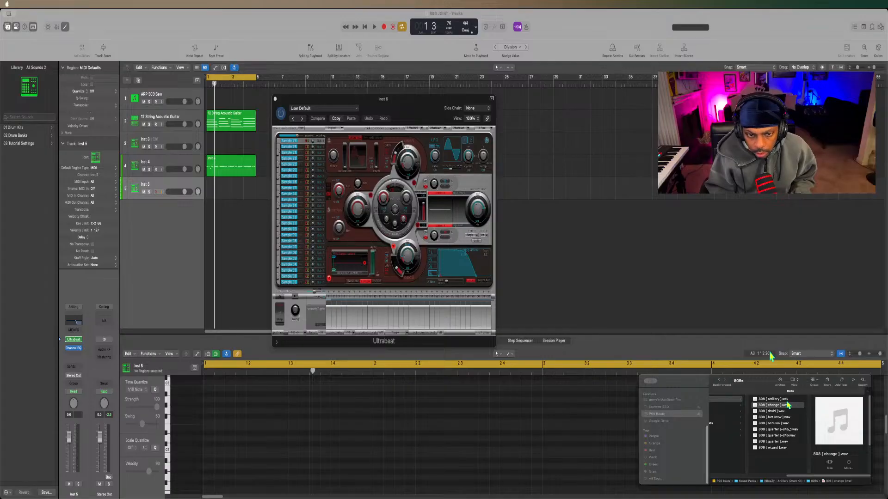
Load 808 [ change ].wav into Ultrabeat's sample oscillator on Inst 5 and enter a new pitch for it.
left_click(777, 407)
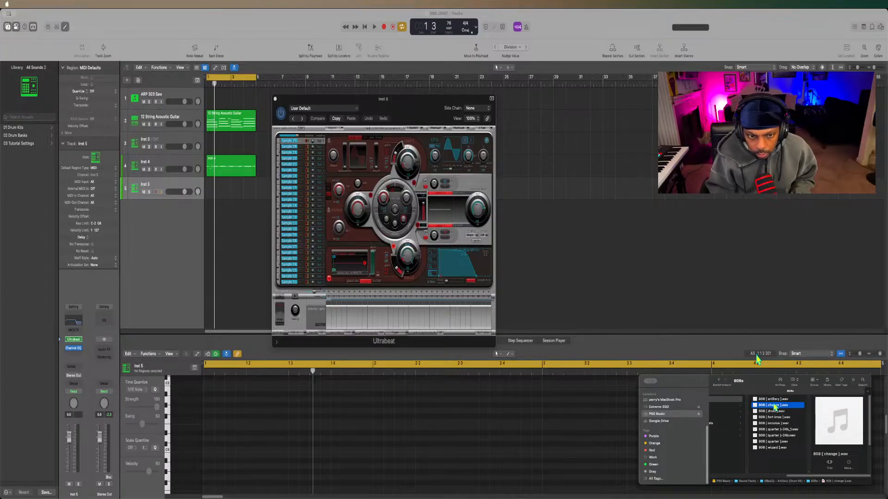
left_click_drag(616, 322, 350, 261)
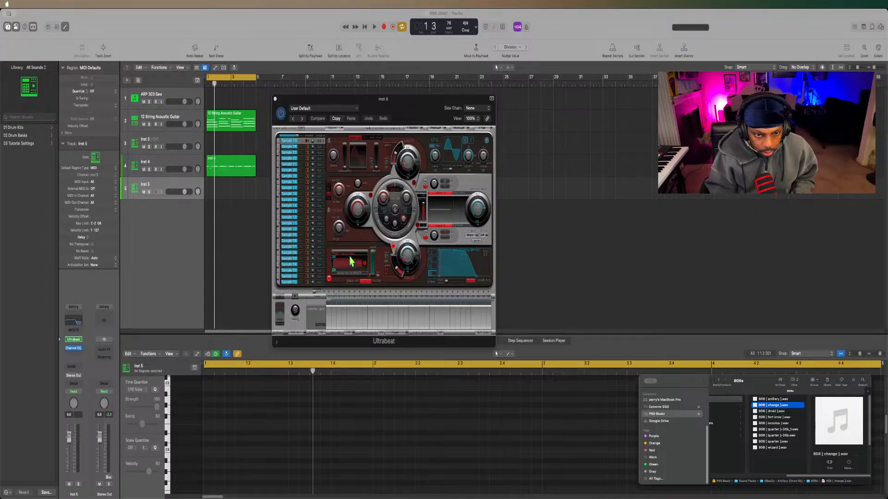
key("super+k")
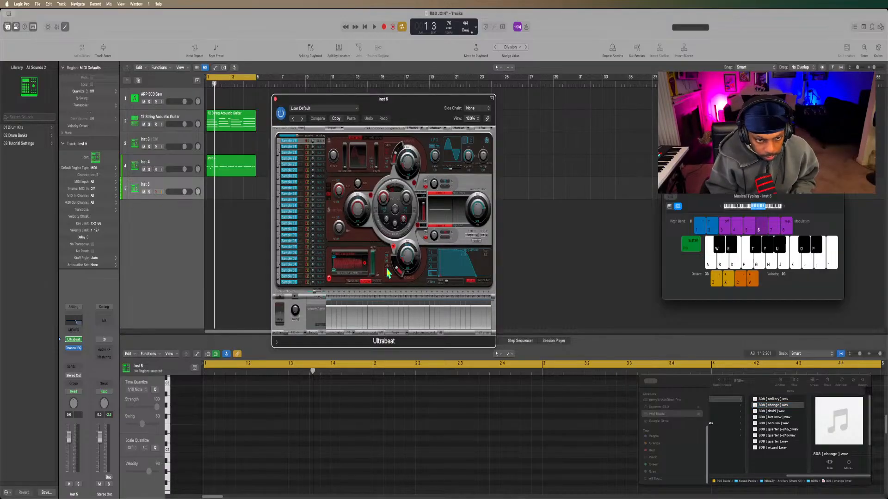
double_click(387, 270)
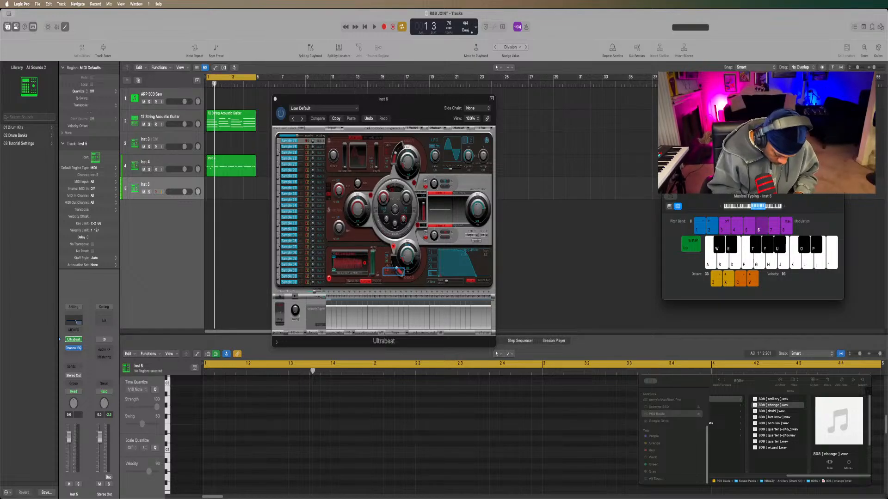
key("Return")
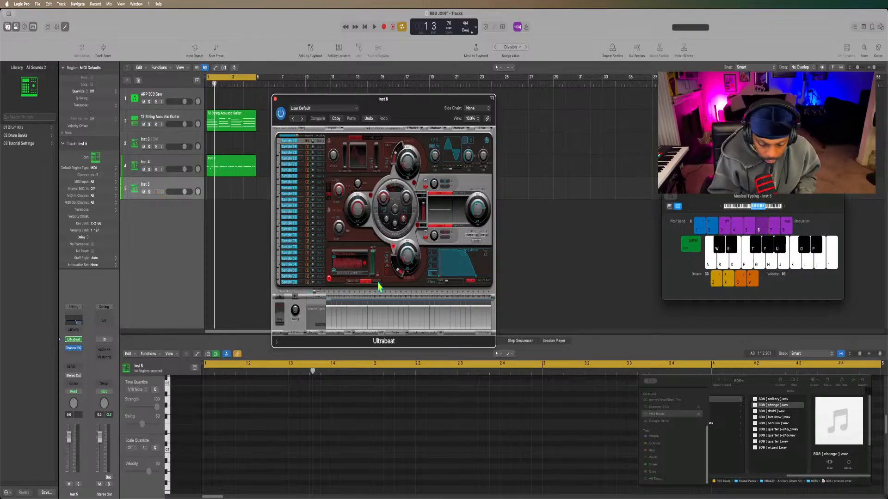
Play a run of notes on the new 808 with Musical Typing at octave C4.
key("f")
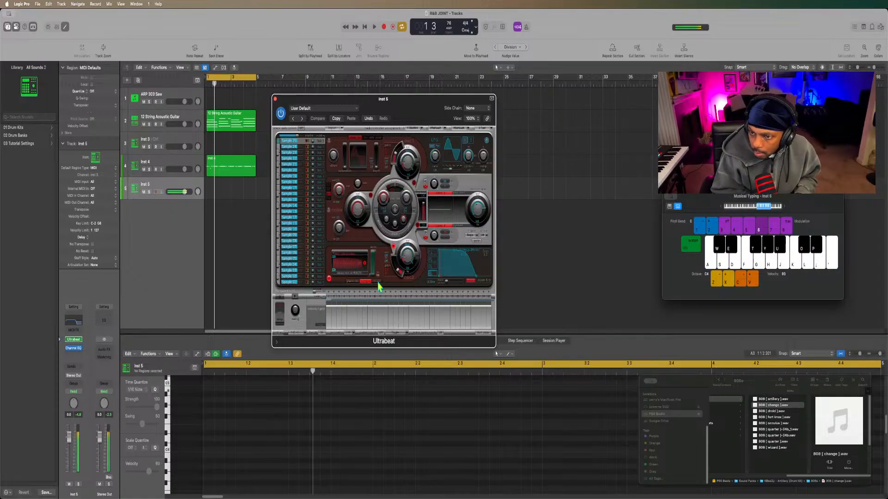
key("j")
key("k")
key("l")
key("semicolon")
key("apostrophe")
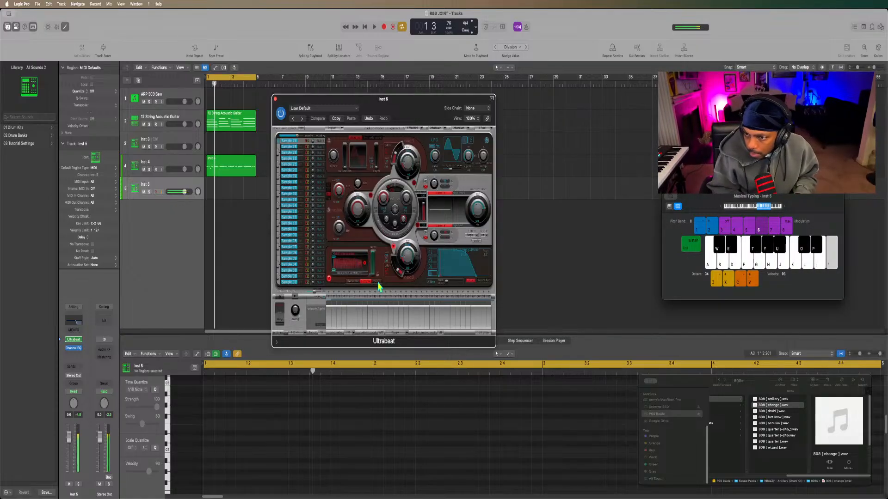
Play a descending D, C, B, A run on the Inst 5 808 with Musical Typing.
key("l")
key("k")
key("j")
key("h")
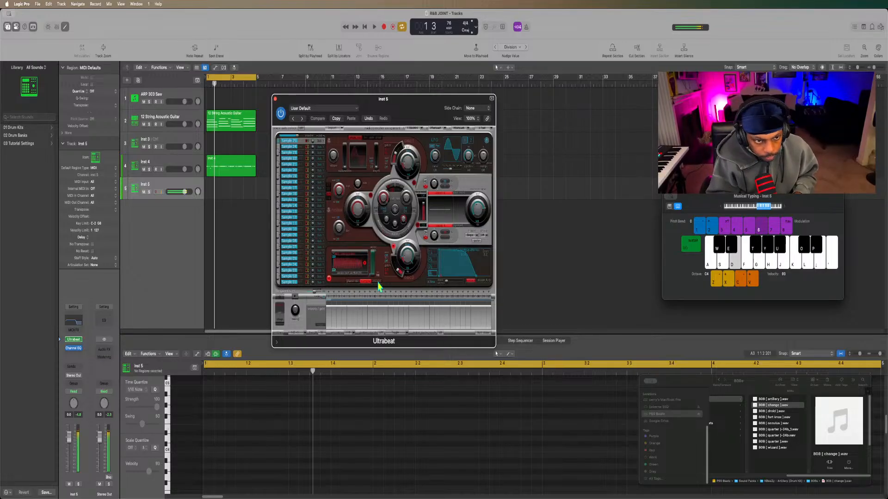
Start the four-bar loop and try out an 808 line over the guitar and hi-hats, repeating E with a few higher notes.
key("space")
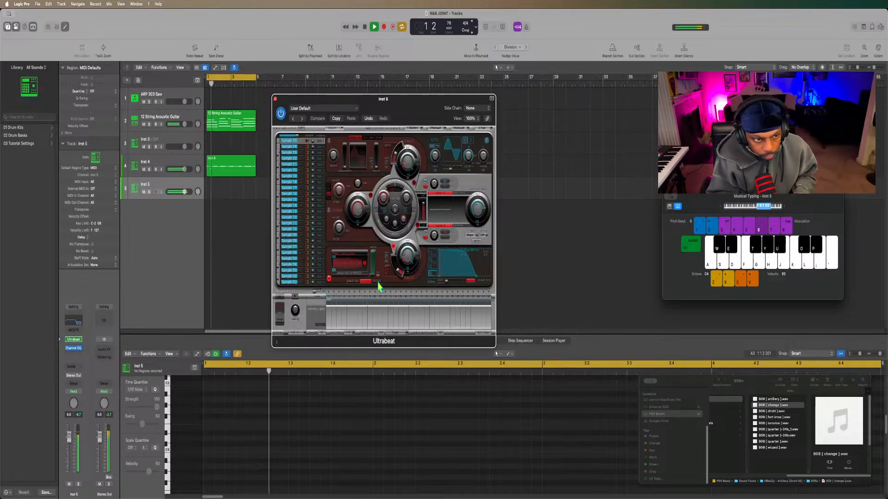
key("d")
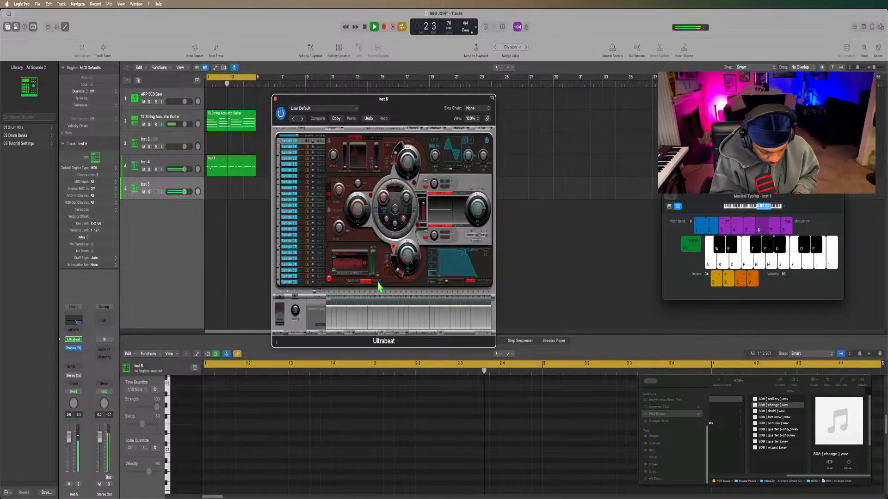
key("d")
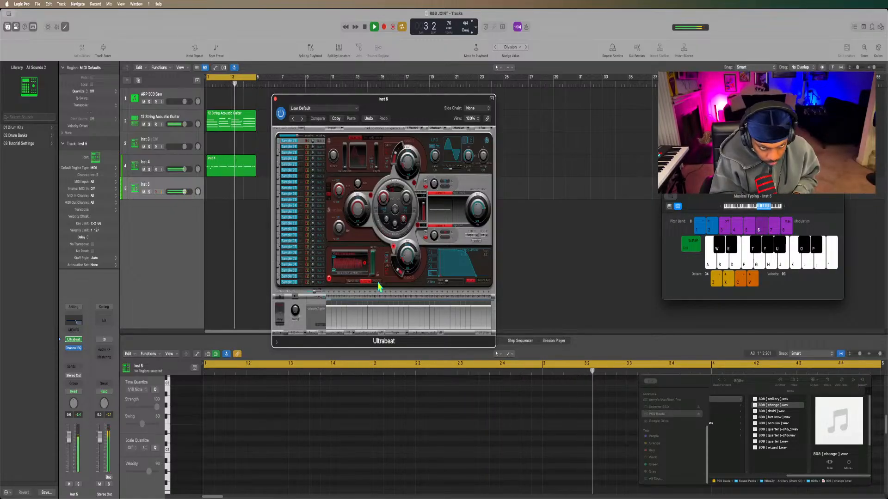
key("d")
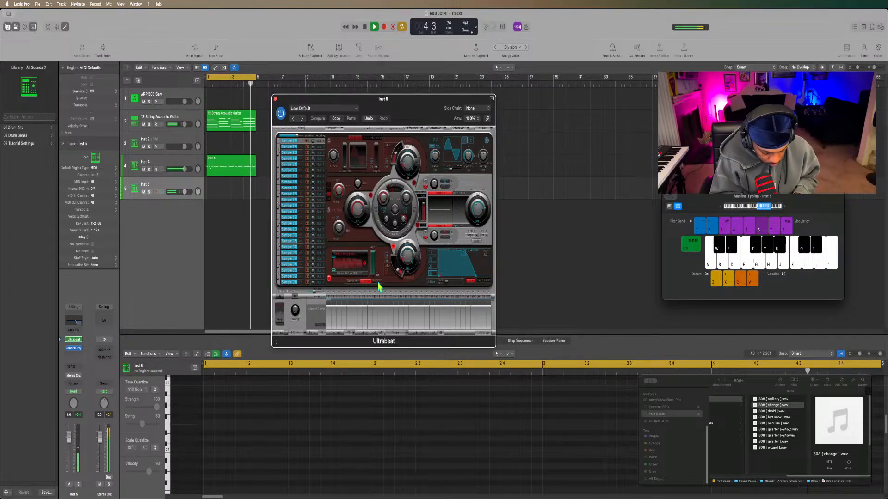
key("j")
key("h")
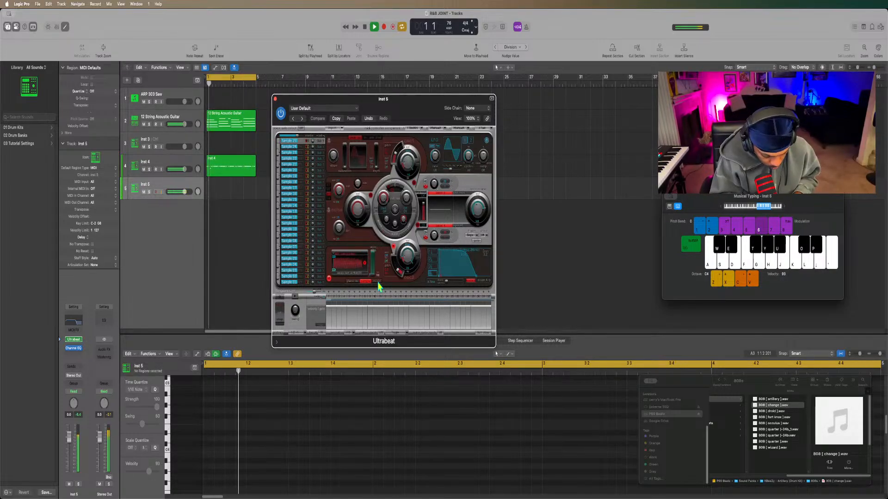
key("d")
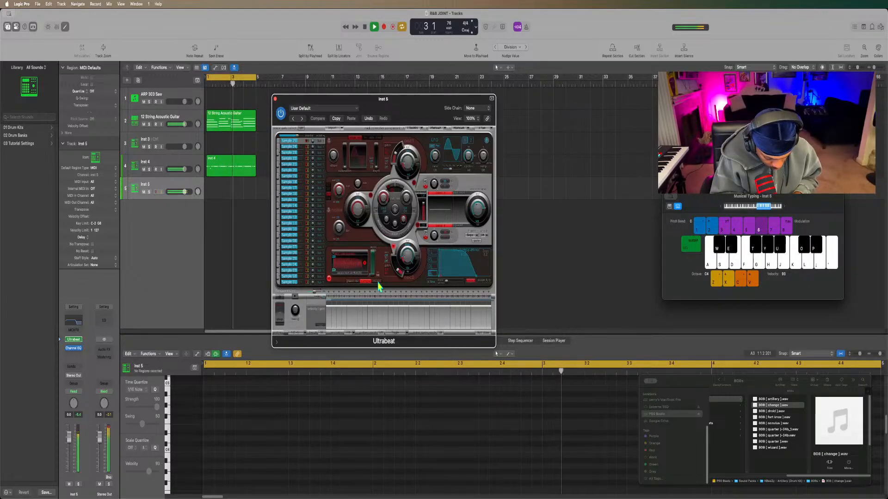
key("d")
key("y")
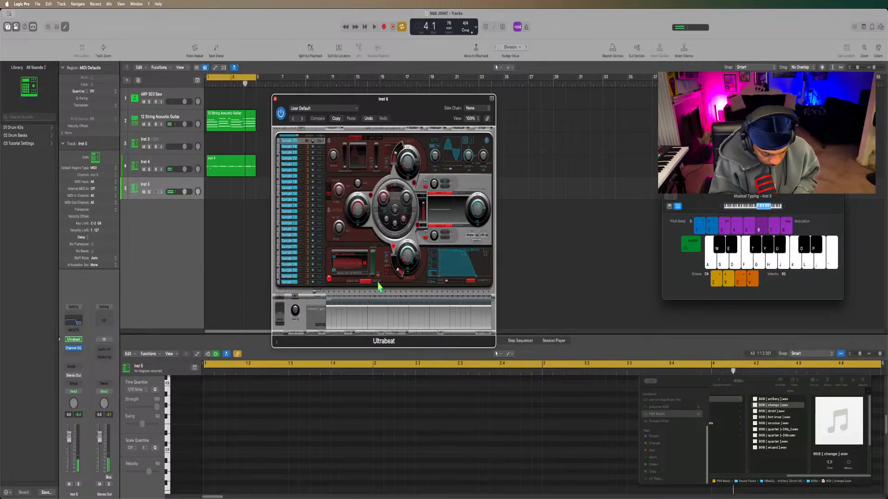
Restart the loop and try an 808 variation that returns to E between G, B and C accents.
key("space")
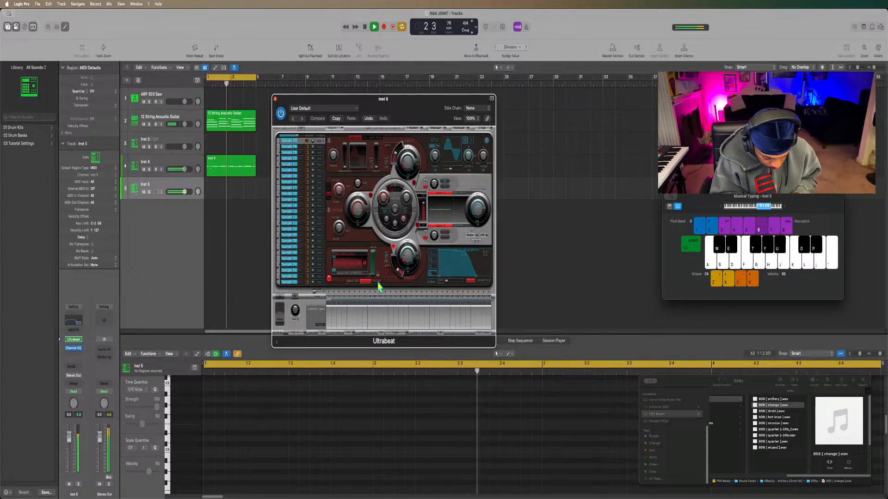
key("g")
key("d")
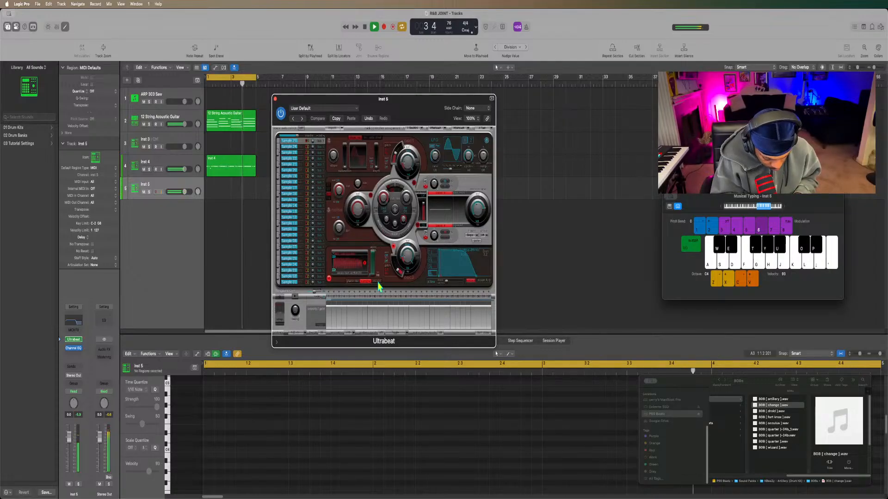
key("d")
key("d")
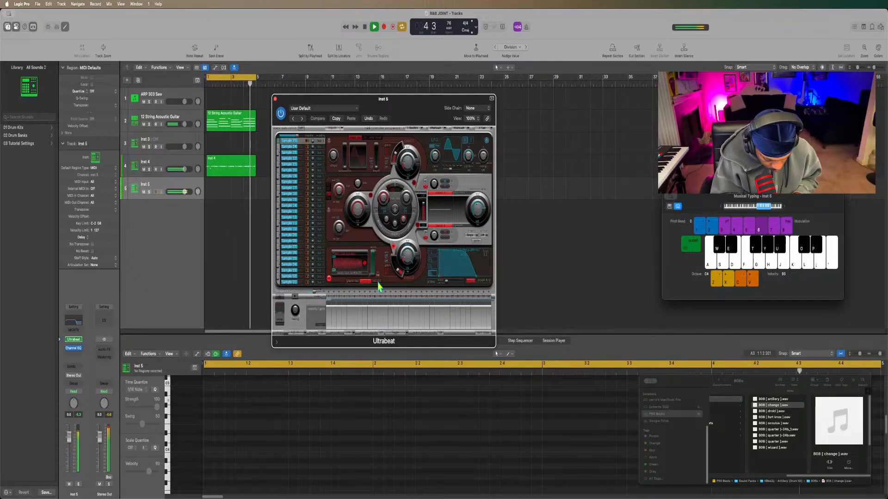
key("j")
key("d")
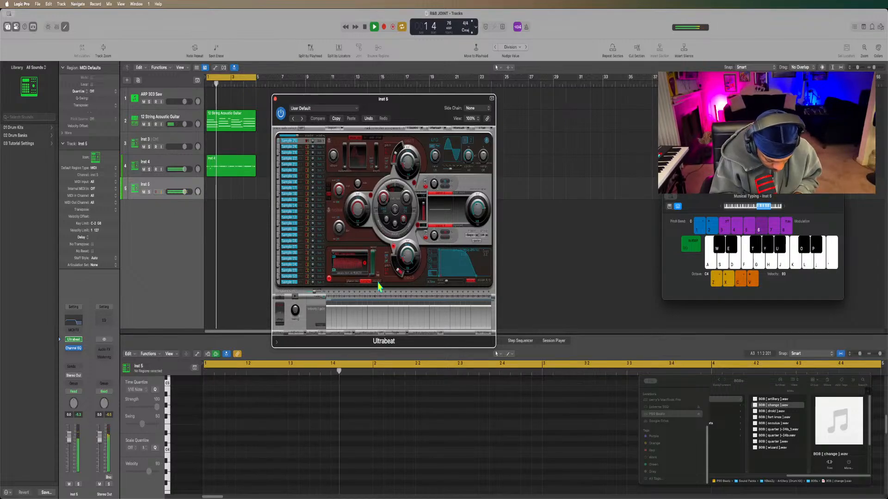
key("d")
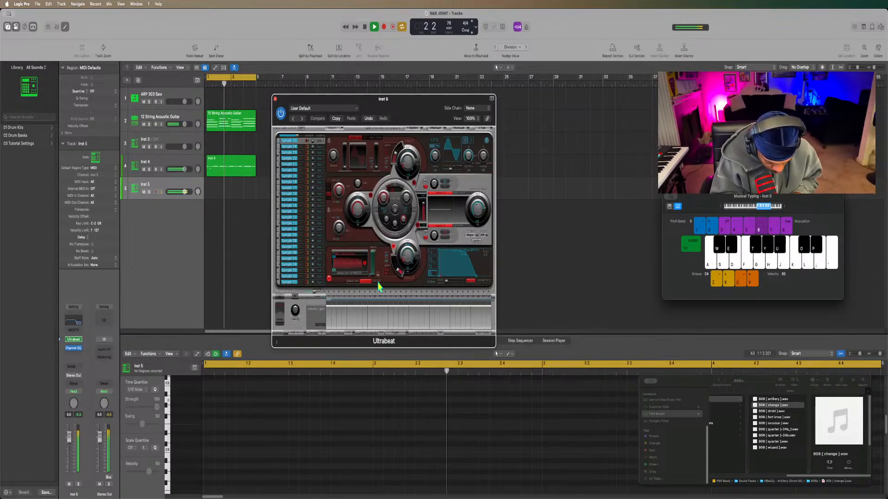
key("k")
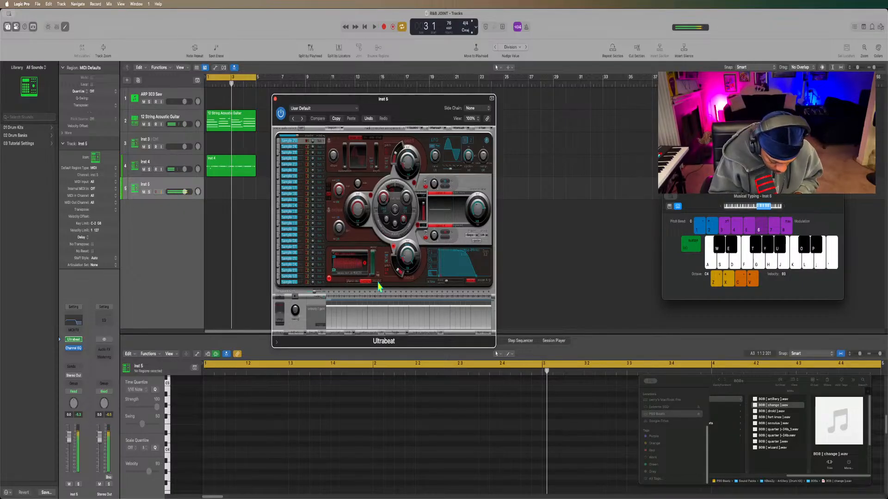
Restart playback and rehearse the E-based 808 bassline on Inst 5 through several passes of the four-bar loop.
key("space")
key("d")
key("d")
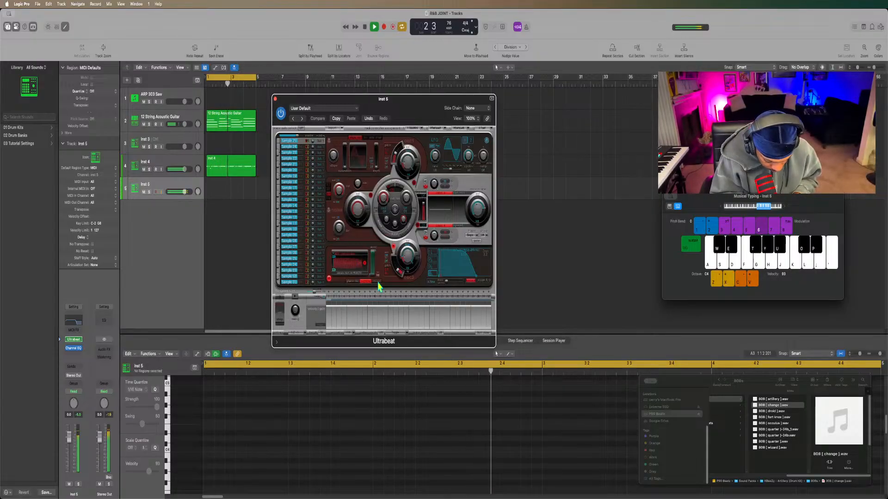
key("d")
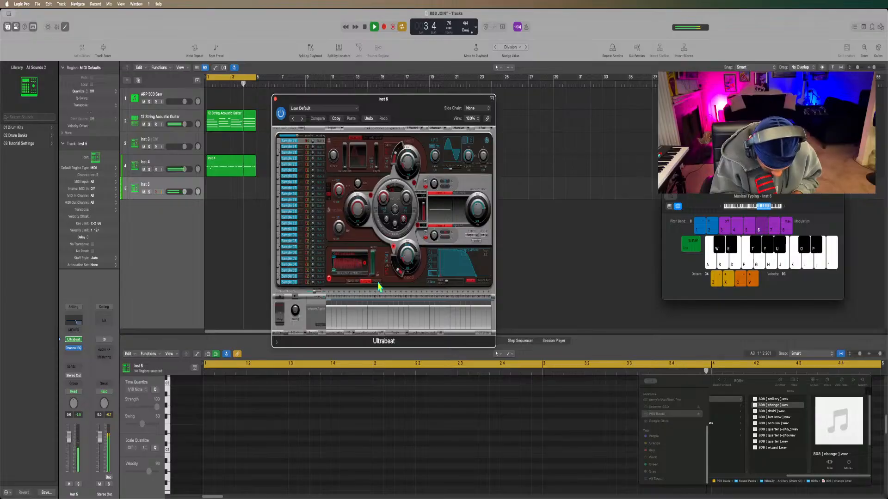
key("d")
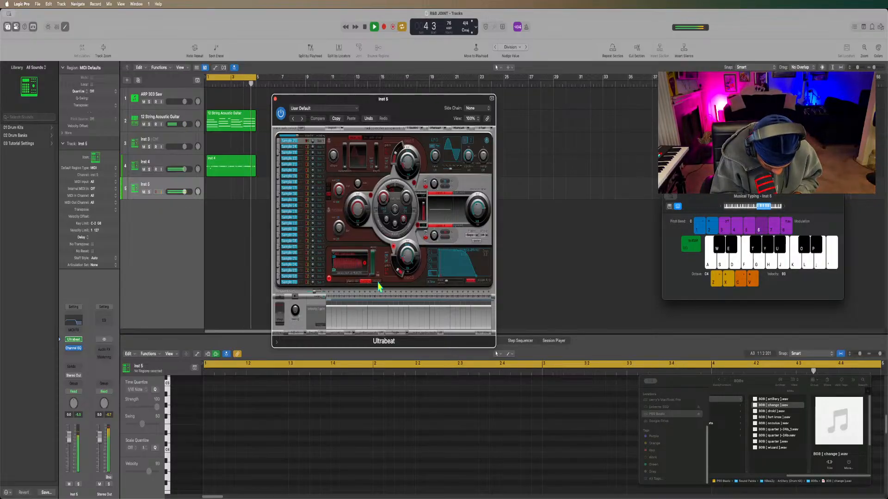
key("h")
key("d")
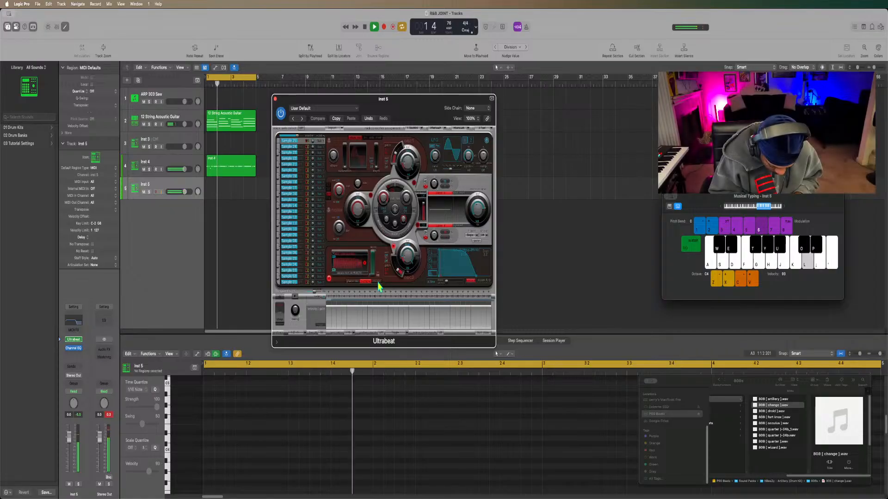
key("d")
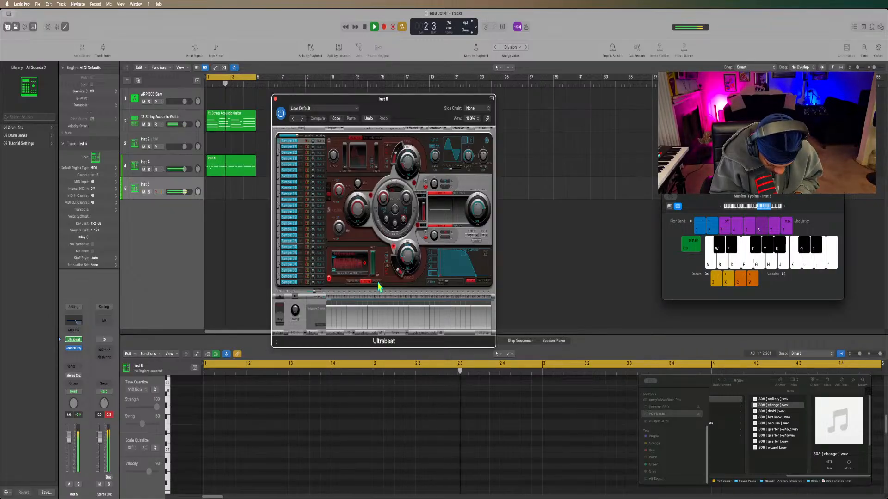
key("h")
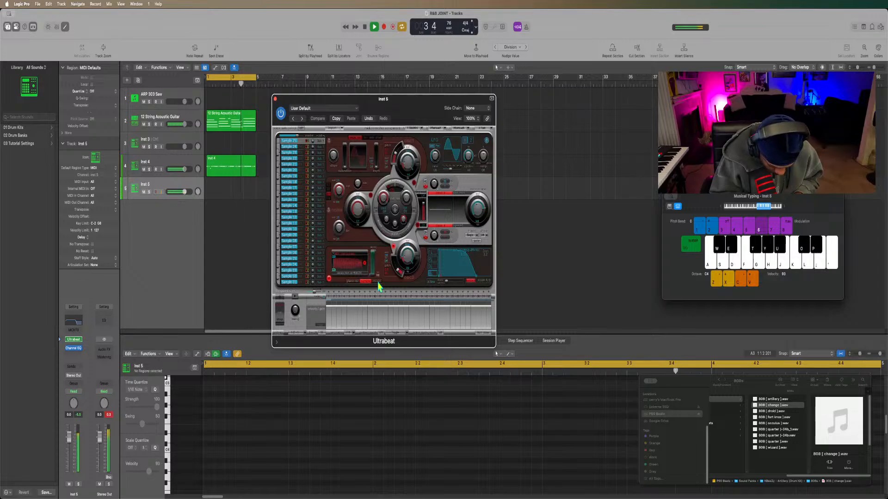
key("d")
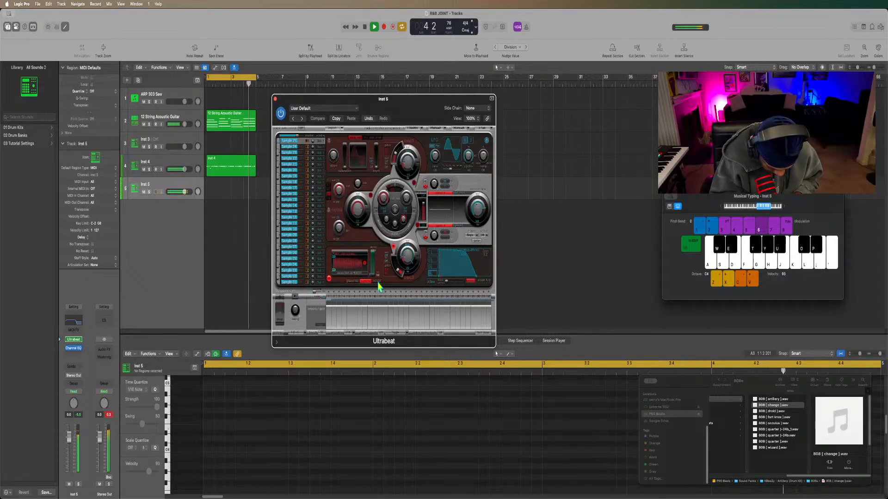
key("j")
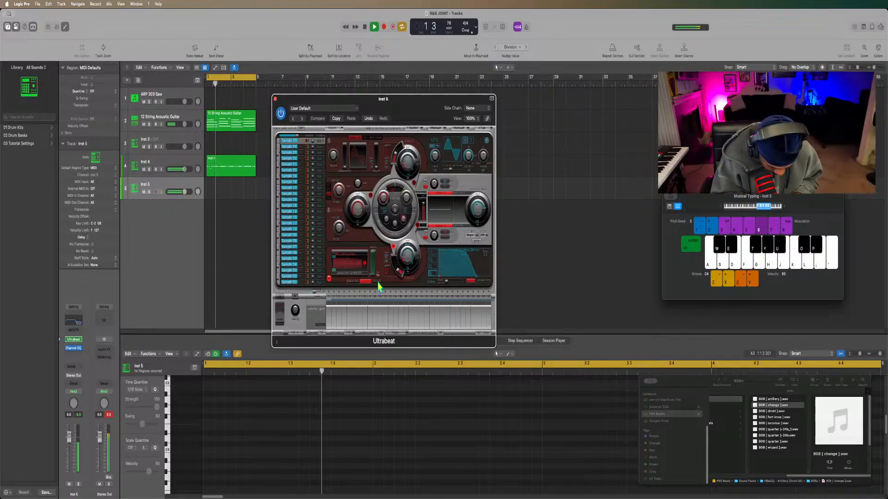
key("h")
key("d")
key("d")
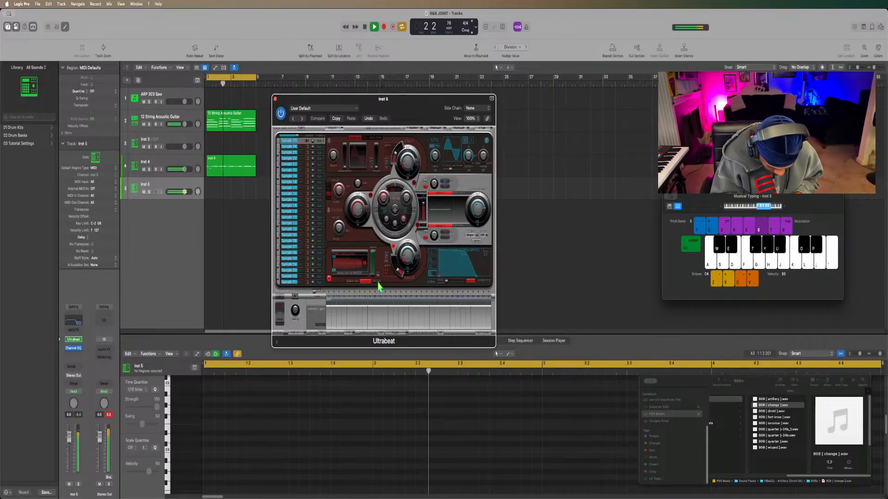
key("d")
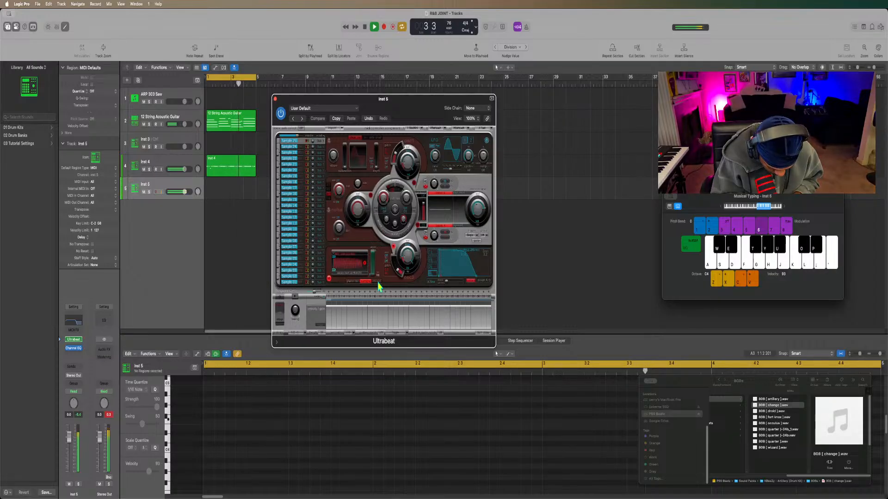
key("d")
key("d")
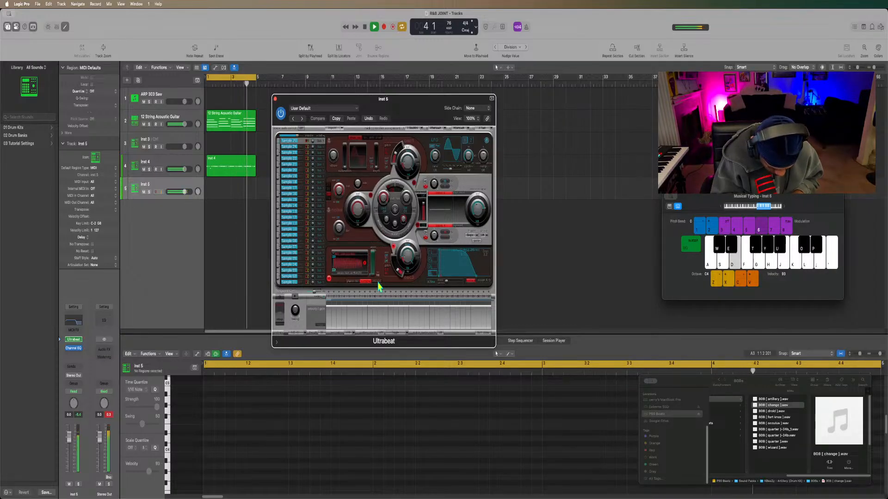
key("a")
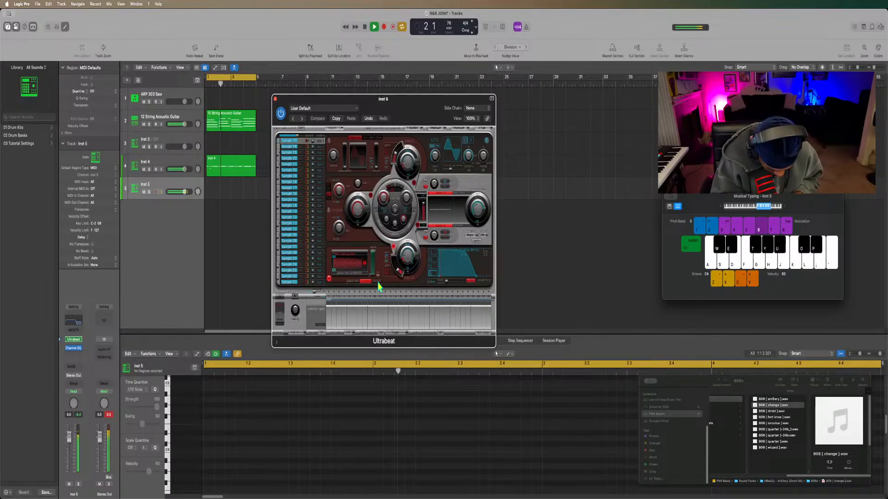
key("d")
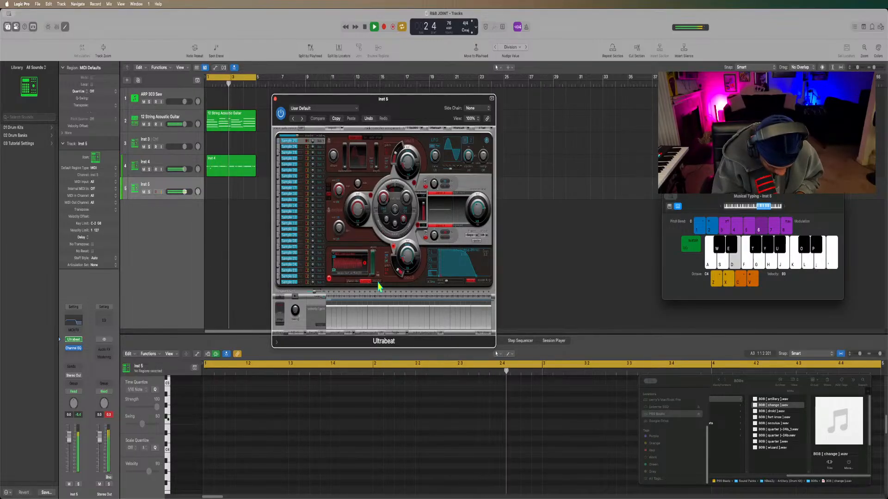
key("d")
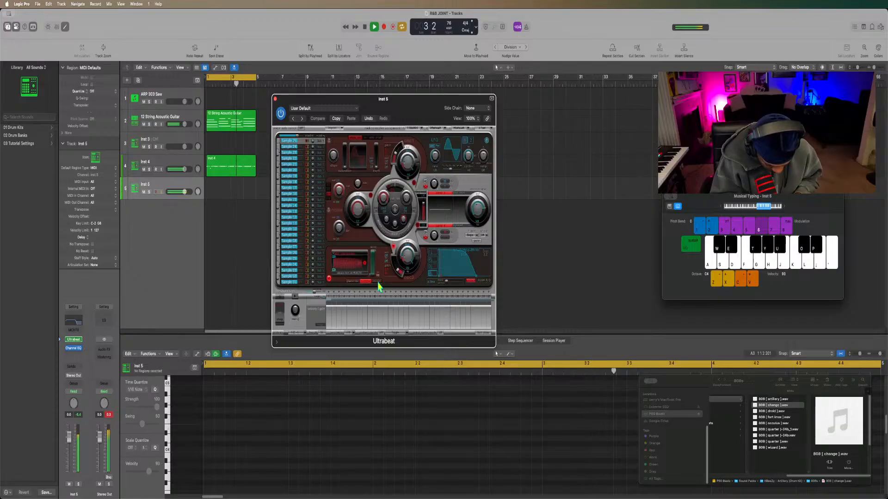
Record the 808 bassline on Inst 5 across the four-bar loop, mostly on E with short F and A notes, and stop the transport.
key("r")
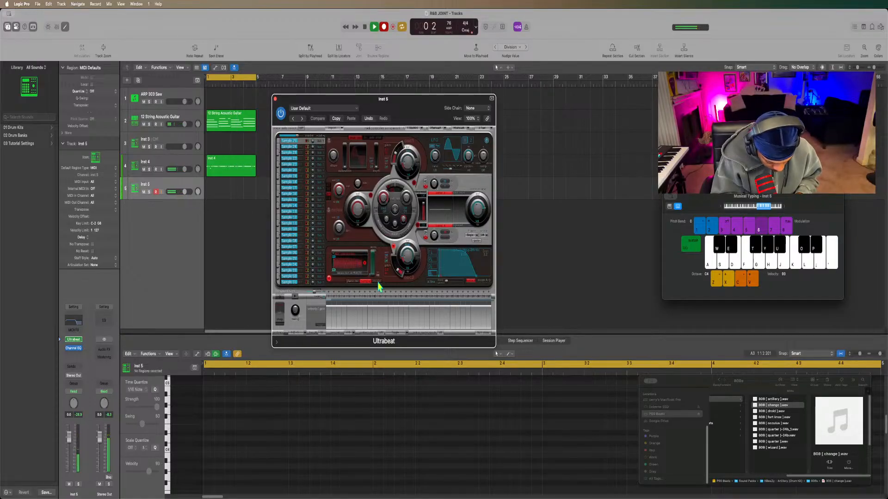
key("d")
key("d")
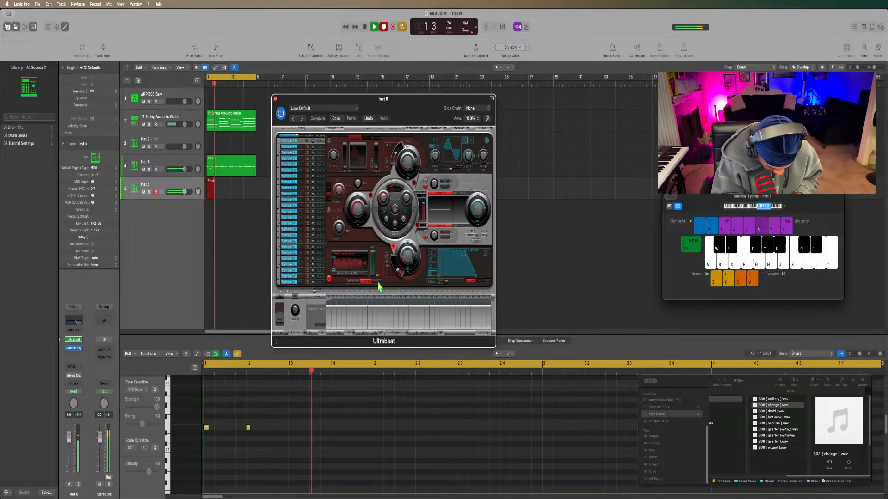
key("f")
key("d")
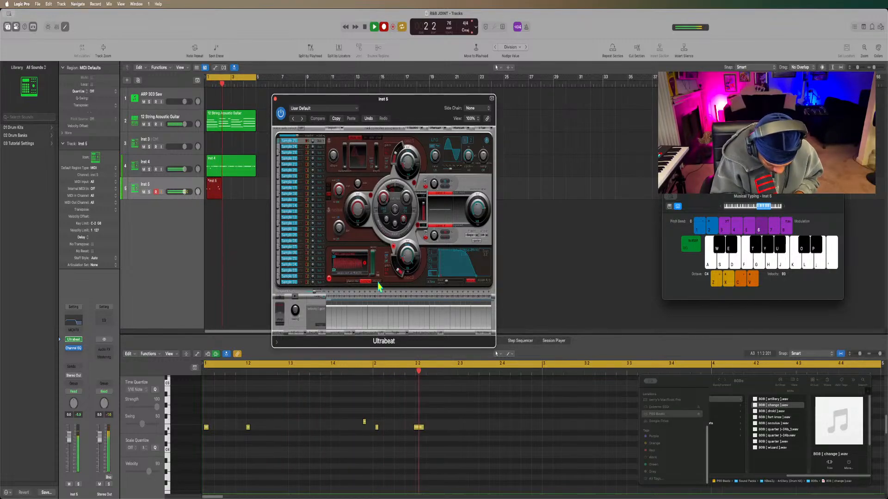
key("f")
key("d")
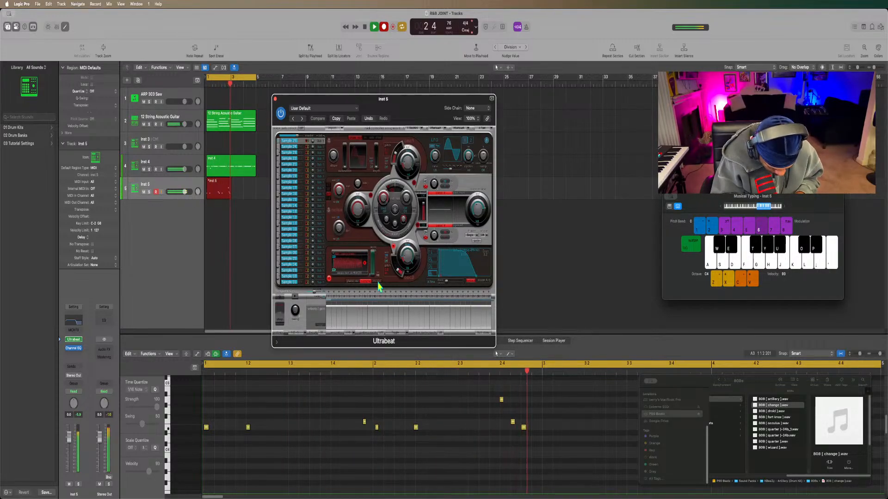
key("d")
key("d")
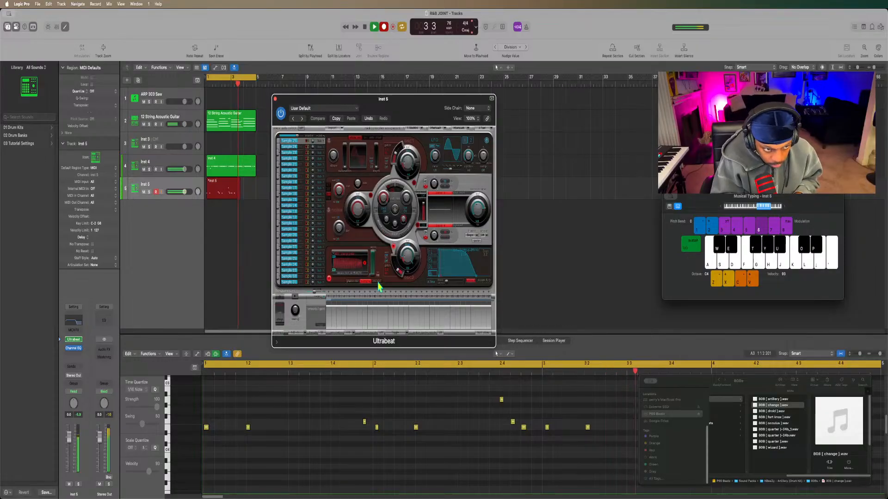
key("f")
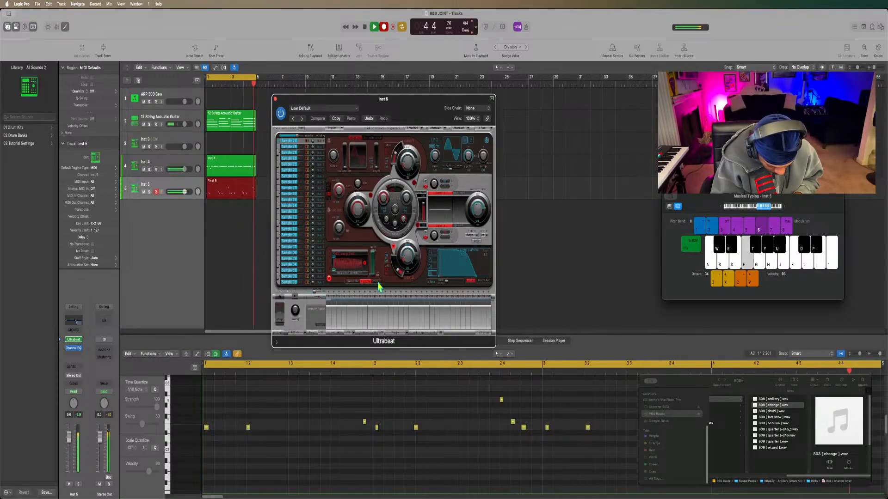
key("d")
key("space")
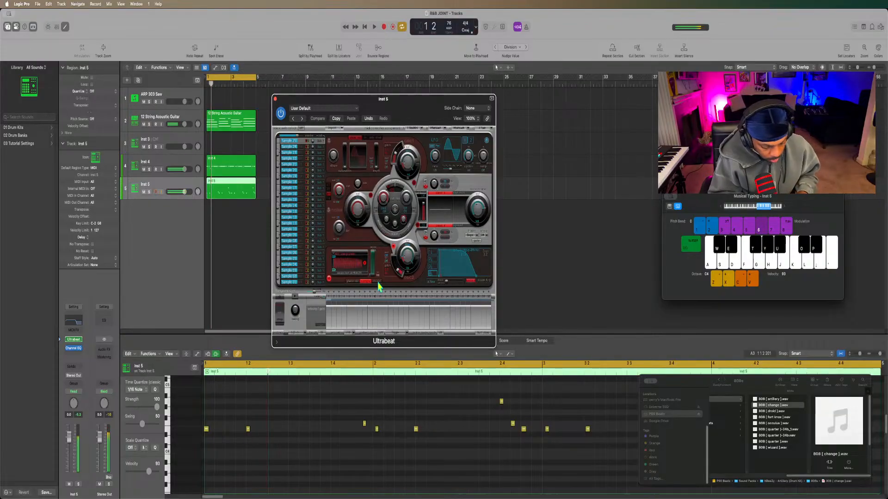
Quantize the recorded Inst 5 808 region to 1/16 notes and start playback of the loop.
left_click(240, 194)
key("q")
key("space")
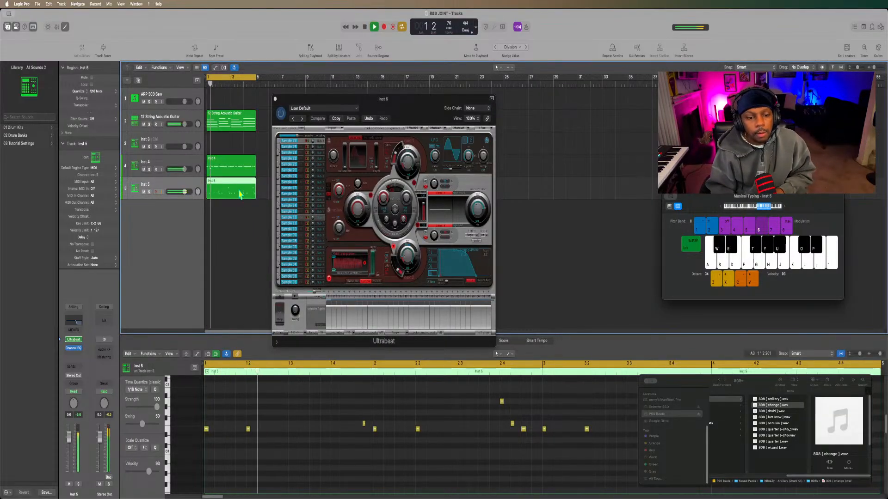
Listen to the quantized 808 bassline over the four-bar loop while playing along on E and F, and stop playback.
key("f")
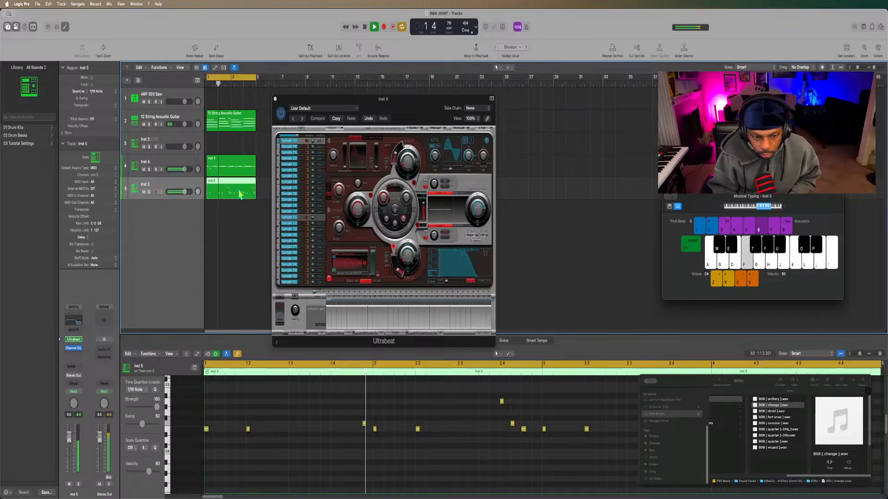
key("d")
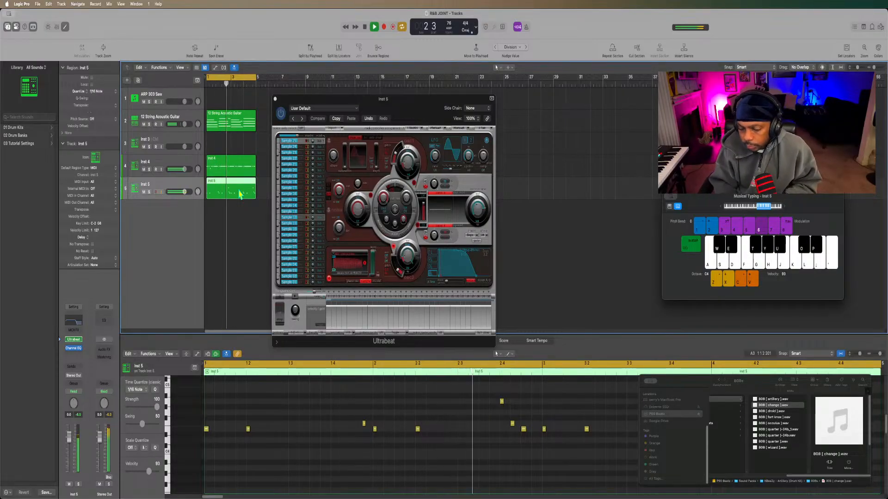
key("f")
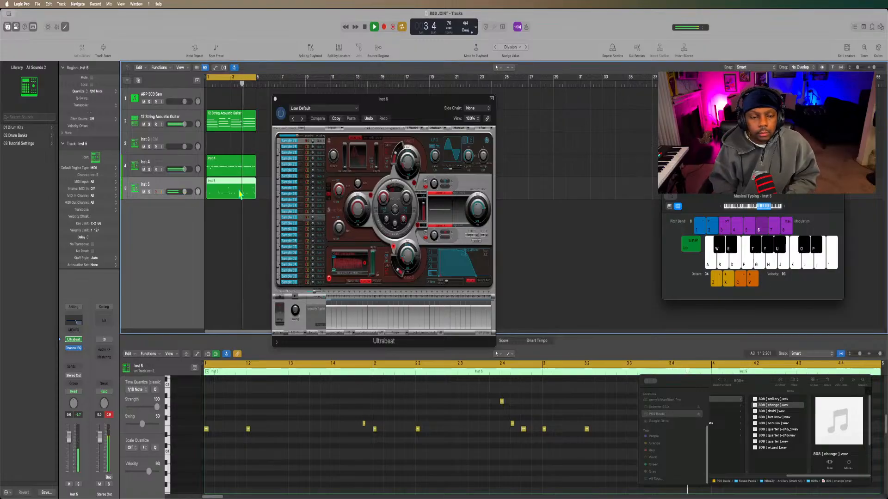
key("f")
key("d")
key("d")
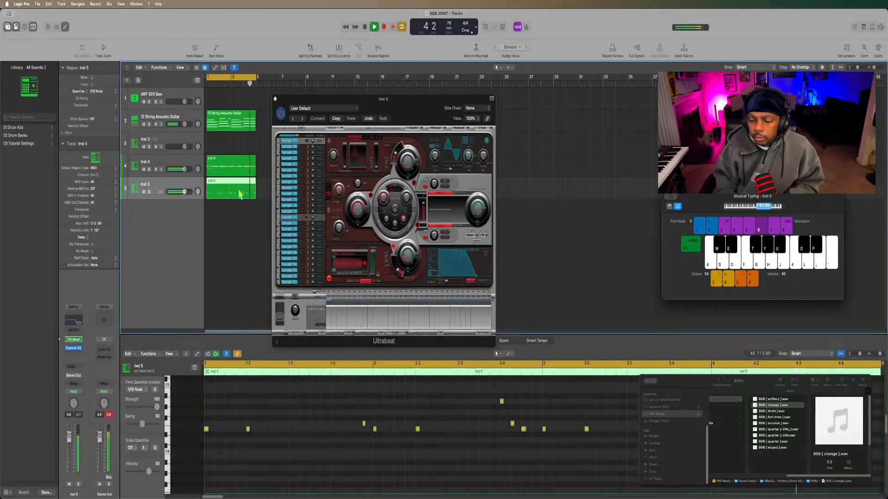
key("f")
key("d")
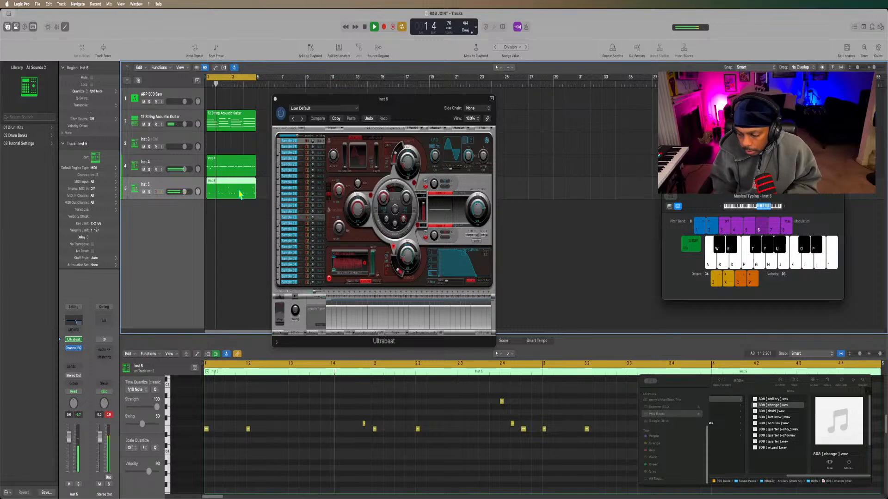
key("d")
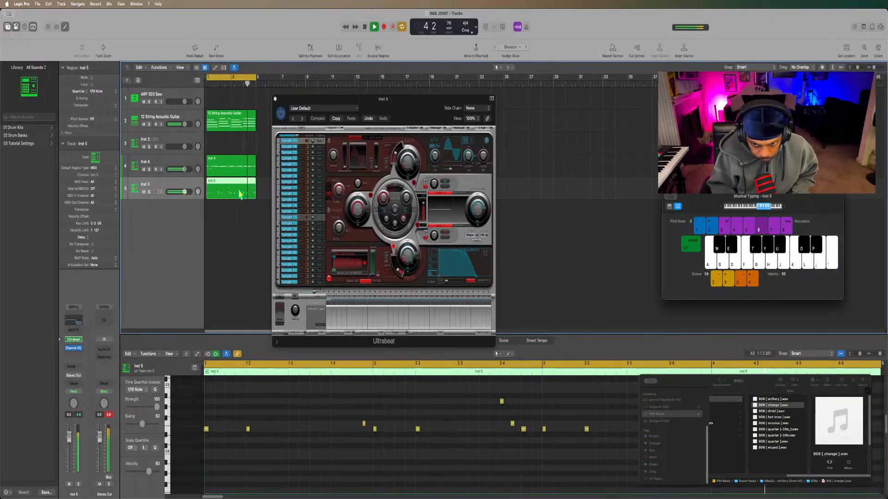
key("space")
key("space")
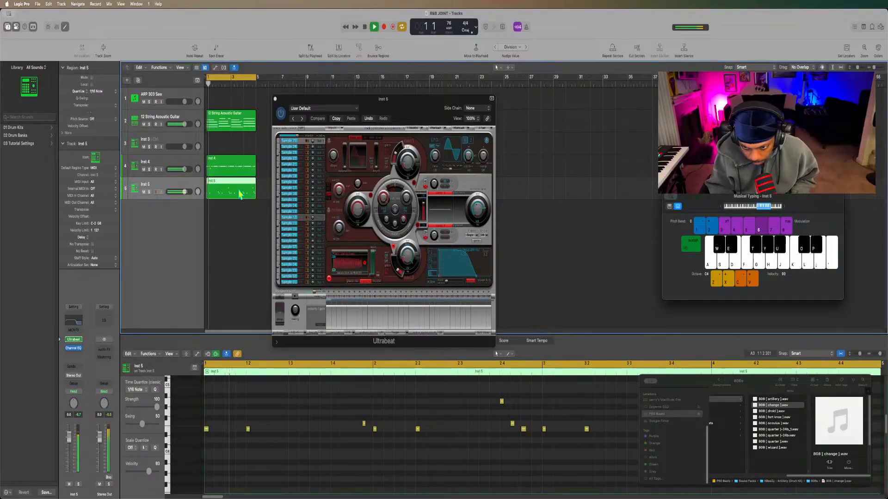
left_click(690, 437)
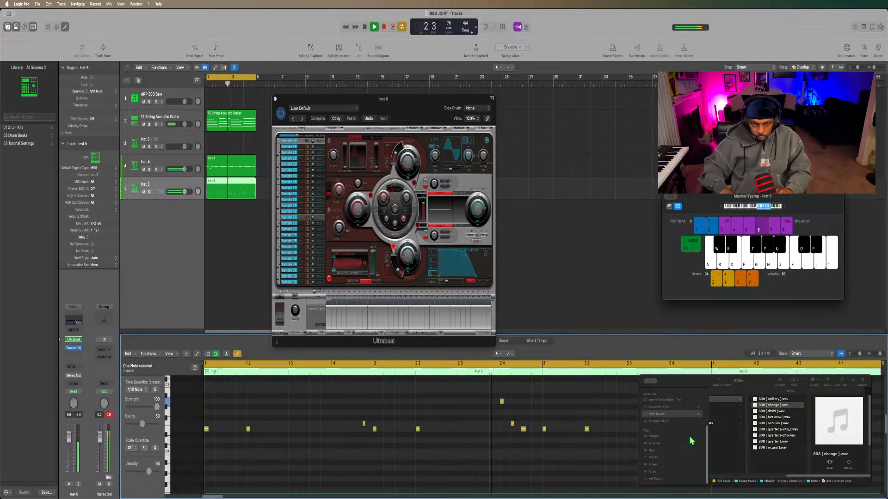
key("space")
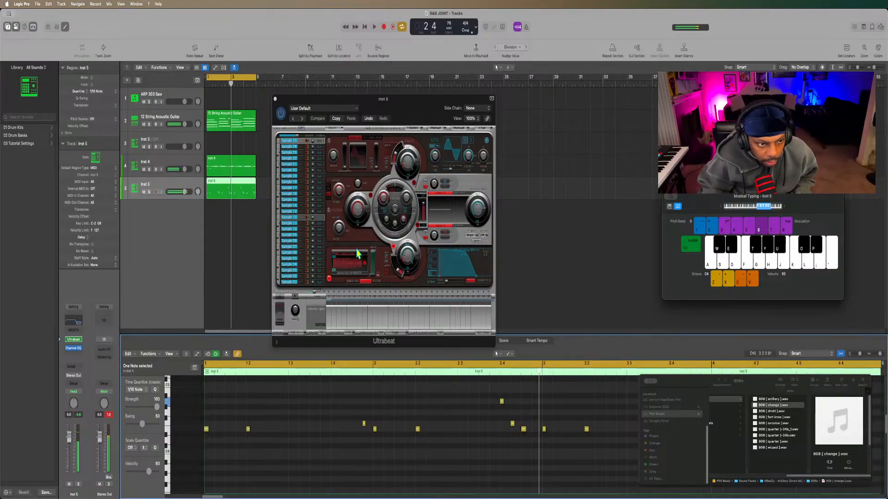
Add a Channel EQ to the Inst 4 hi-hat track and cut the low end up to about 3280 Hz.
left_click(173, 165)
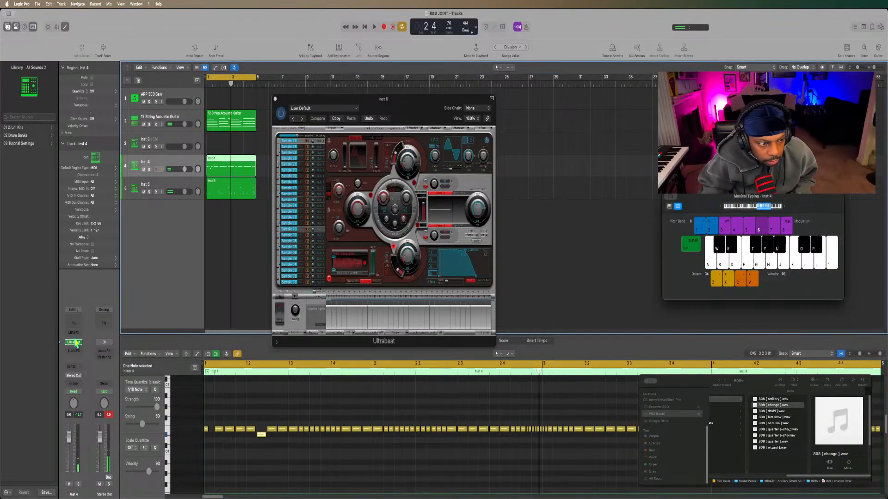
left_click(73, 326)
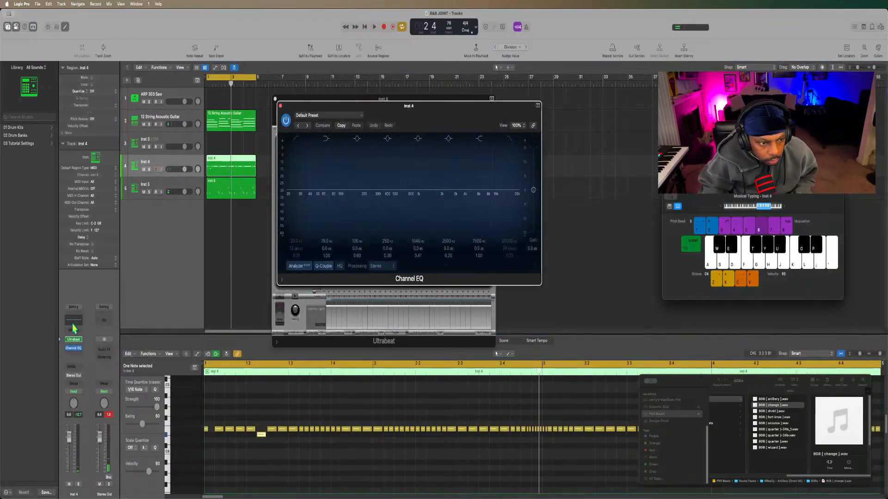
key("space")
left_click(295, 138)
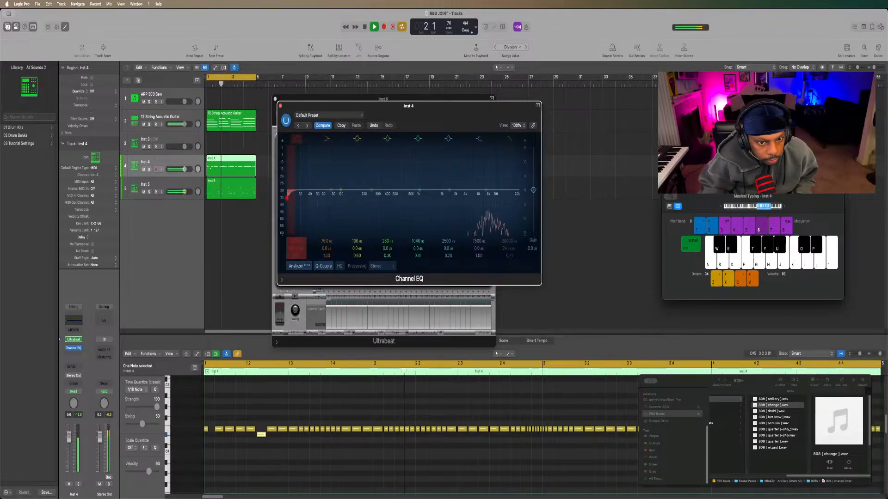
left_click_drag(286, 198, 458, 198)
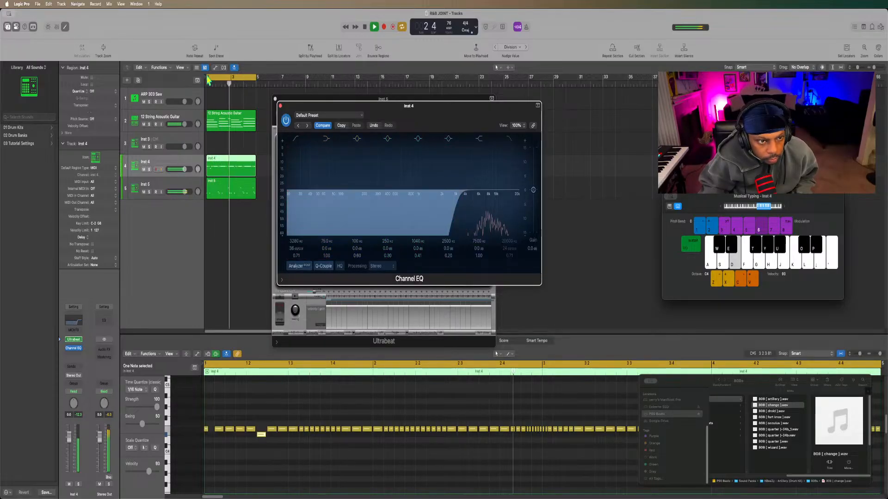
left_click(280, 106)
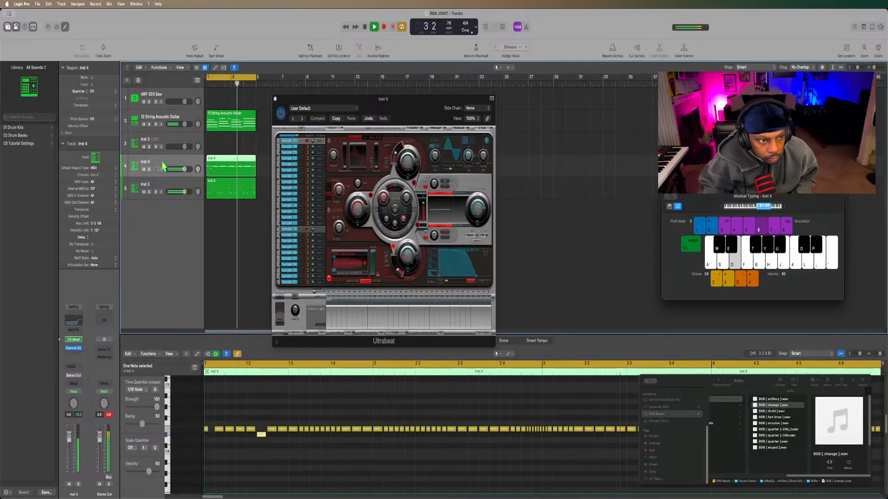
Turn the volume down slightly in Inst 4's Ultrabeat while the loop plays, and stop playback.
left_click(73, 339)
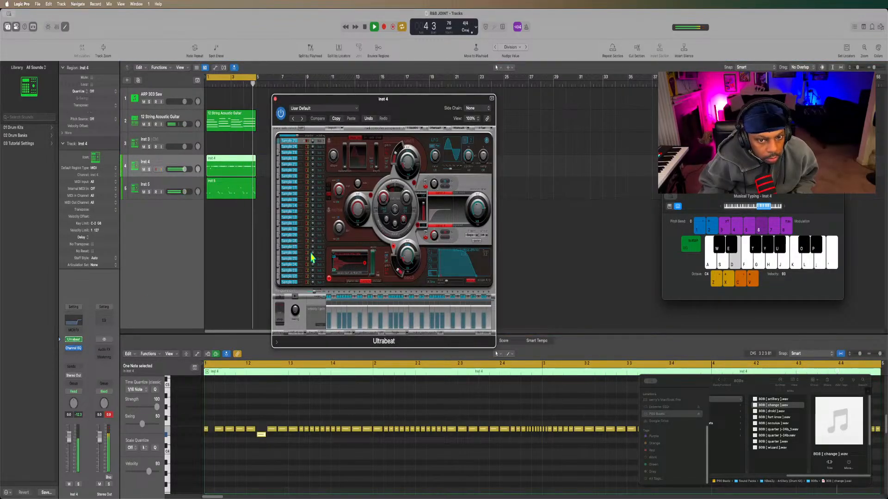
left_click_drag(477, 207, 477, 209)
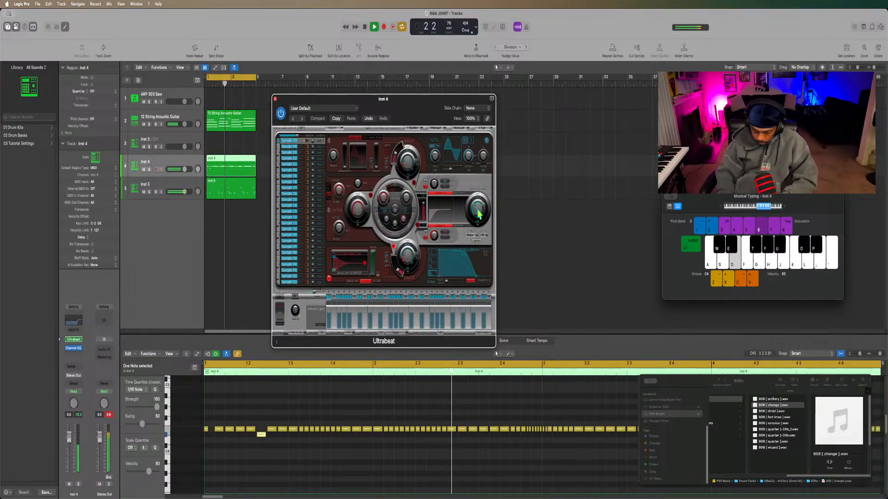
key("space")
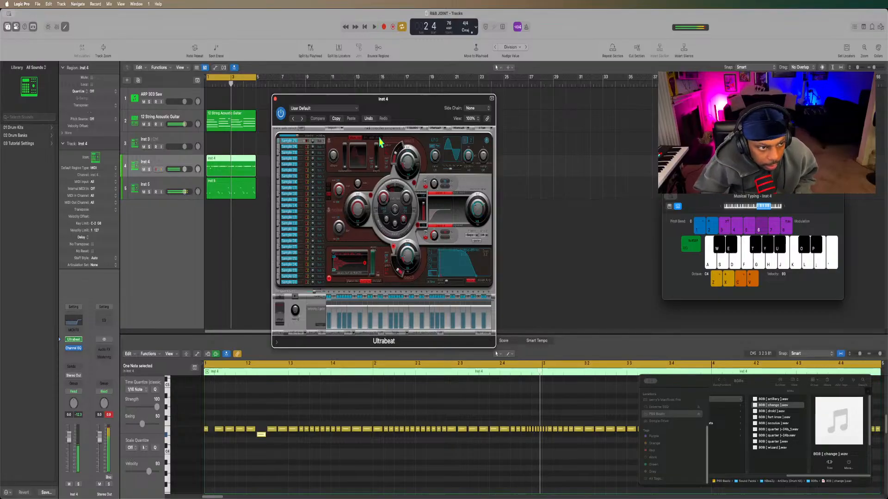
Create a software instrument track with Sampler (Multi-Sample) below the 12 String Acoustic Guitar track and close the open Ultrabeat window.
left_click(161, 121)
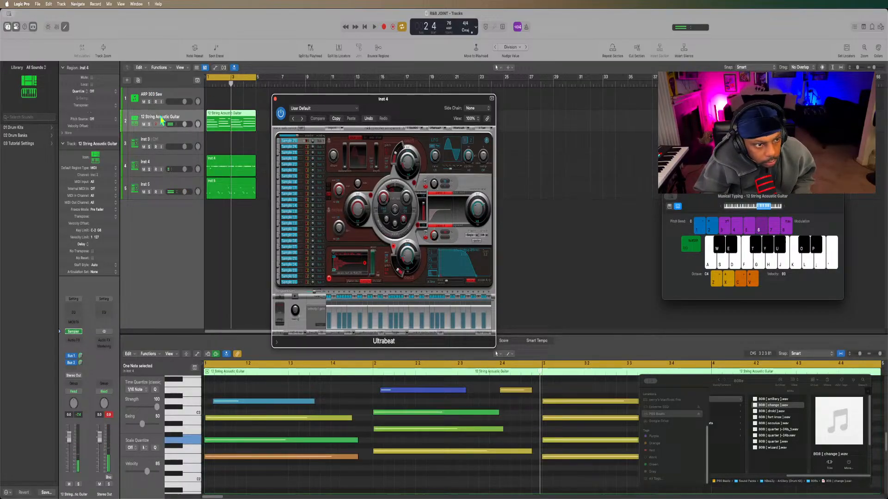
left_click(126, 80)
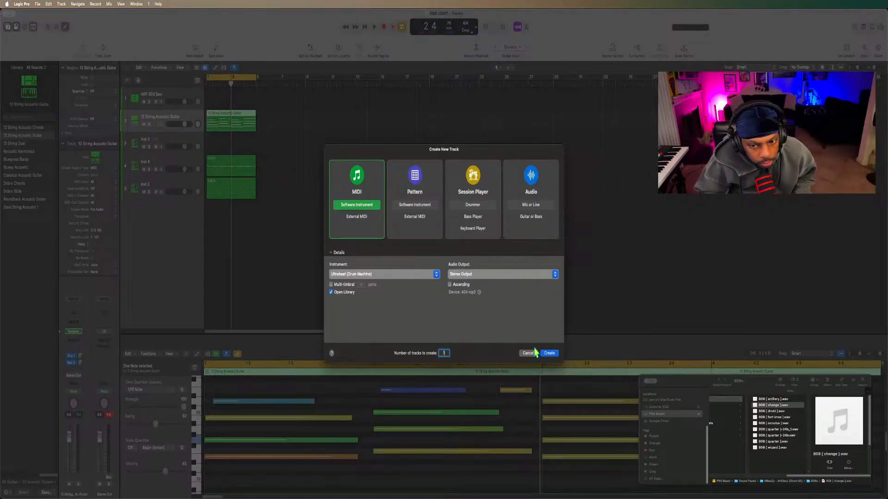
left_click(417, 275)
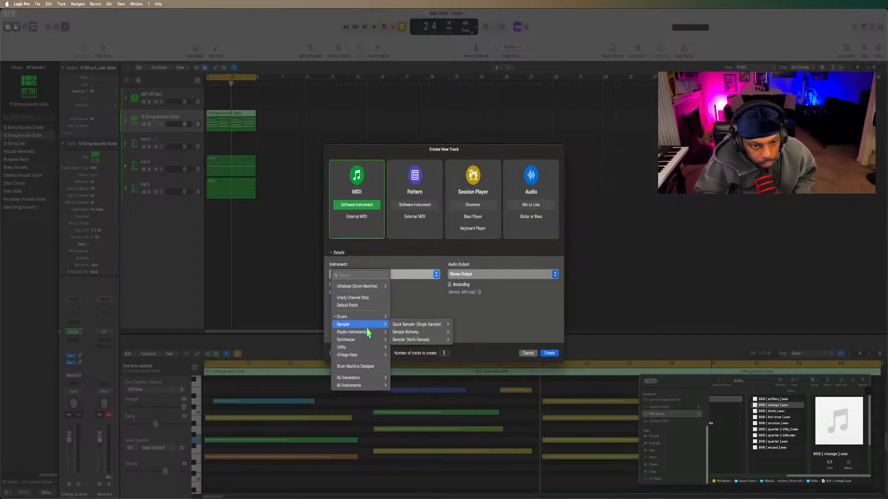
mouse_move(370, 324)
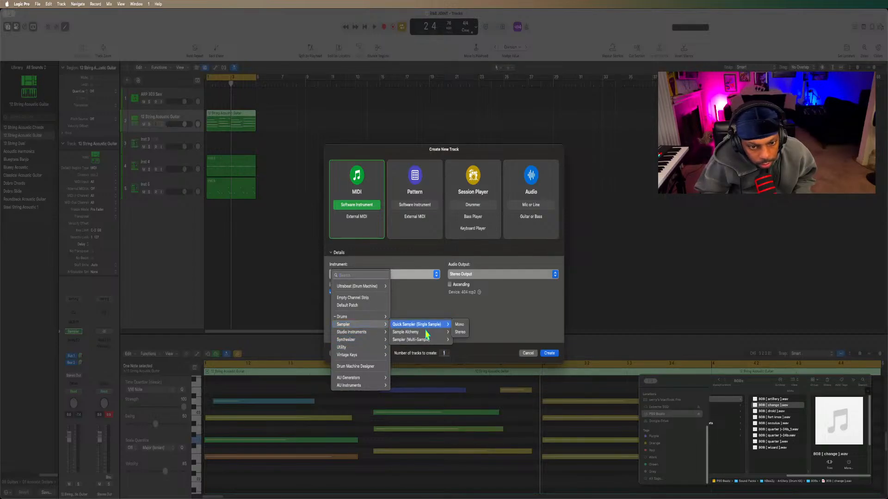
mouse_move(421, 341)
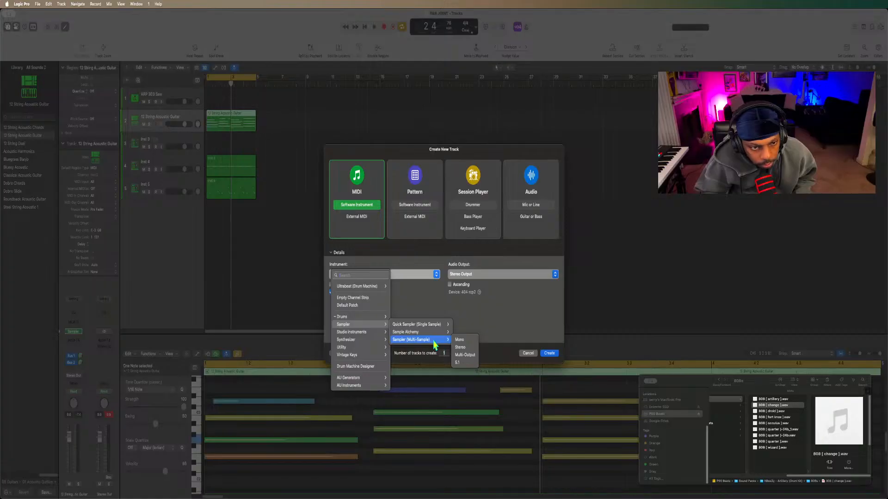
left_click(434, 341)
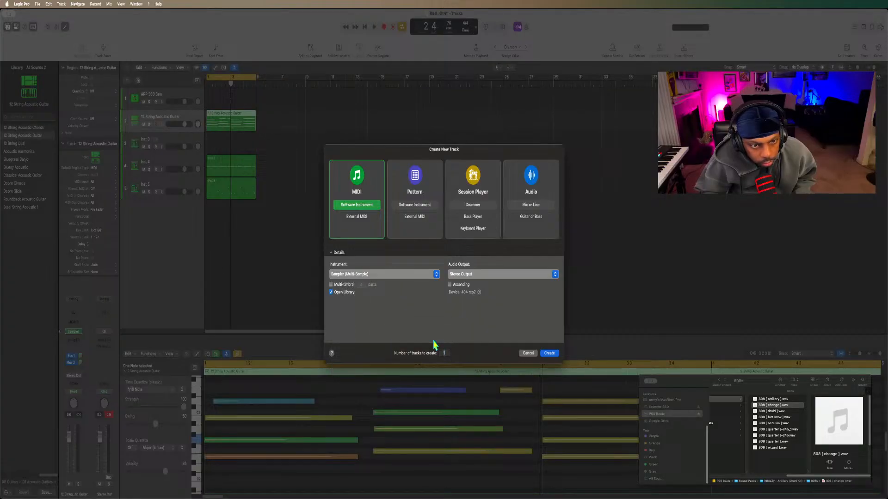
left_click(548, 353)
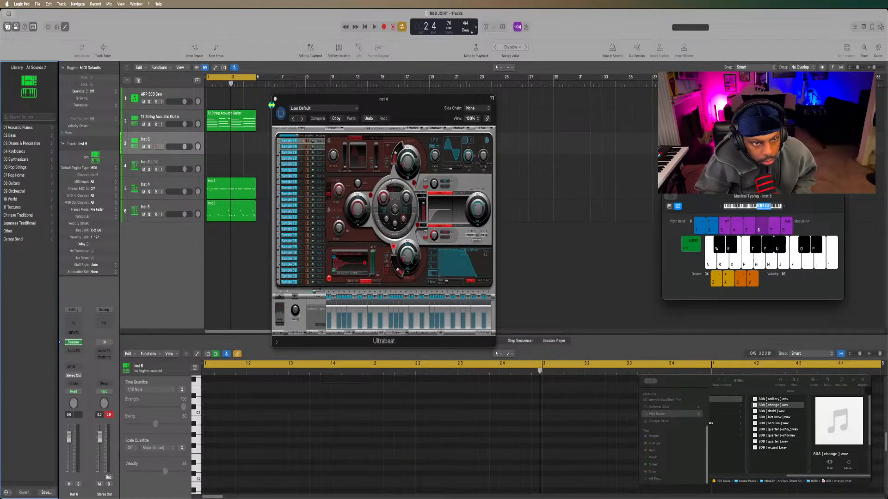
left_click(275, 98)
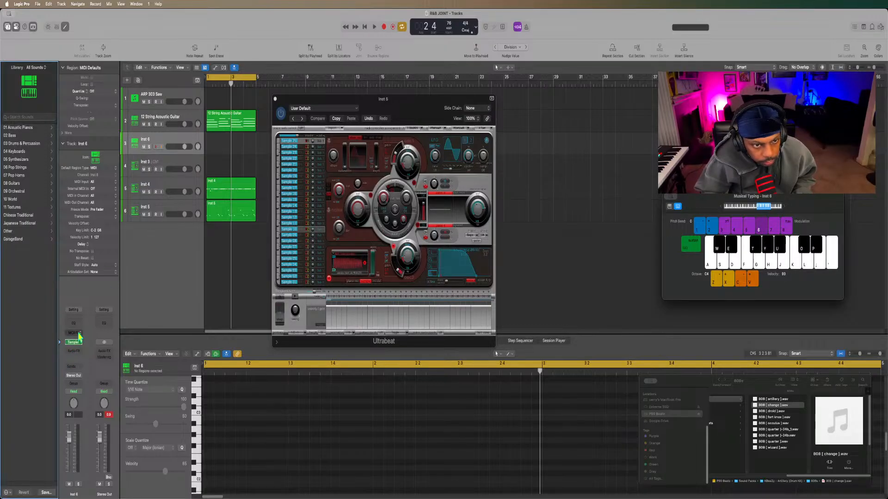
left_click(275, 98)
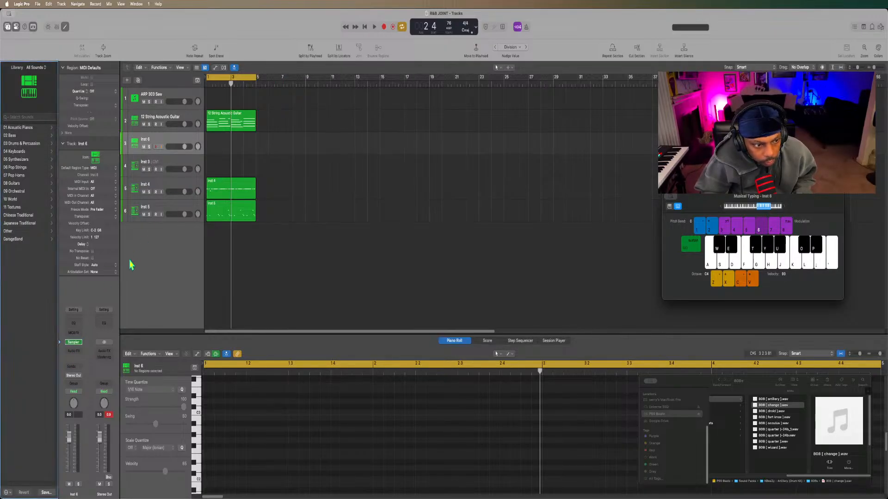
Load the Steinway Grand Piano 2 acoustic piano preset into the new track's Sampler and slightly lengthen its Env 1 Amp release.
left_click(74, 343)
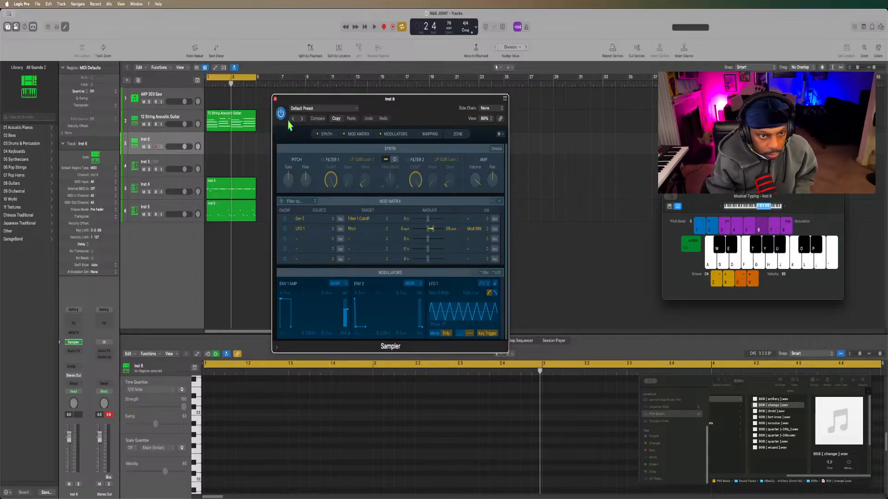
left_click(310, 110)
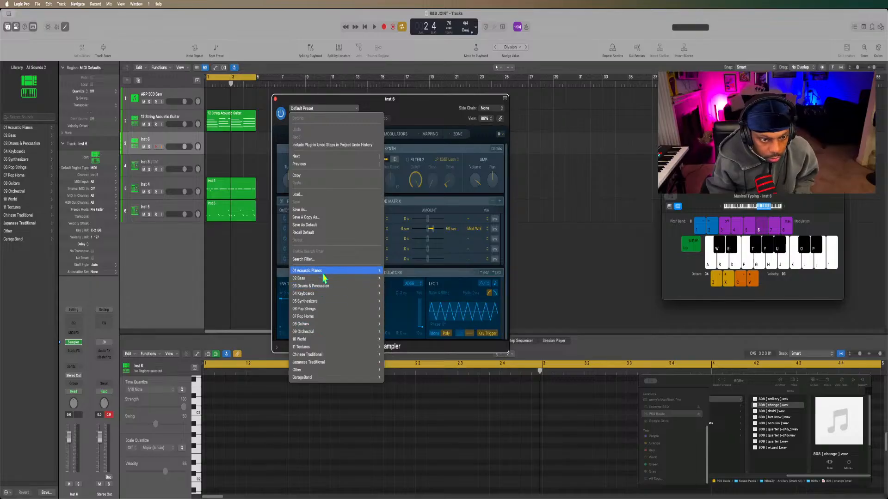
mouse_move(338, 273)
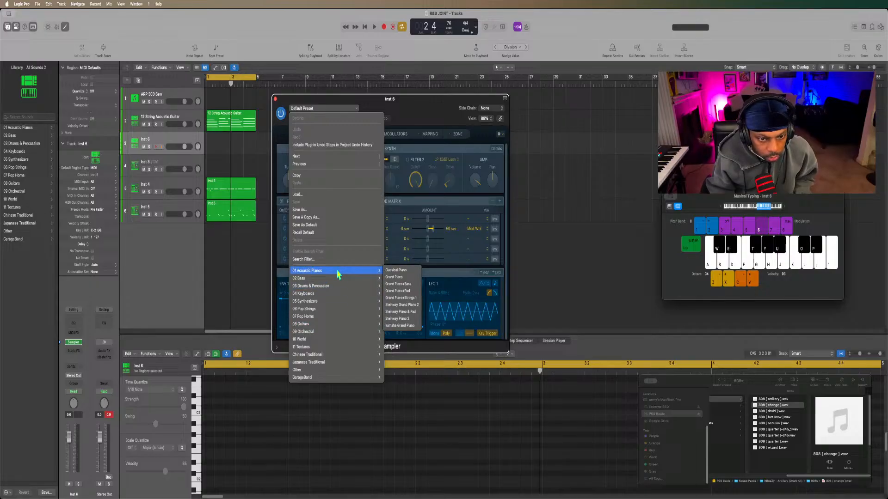
left_click(406, 306)
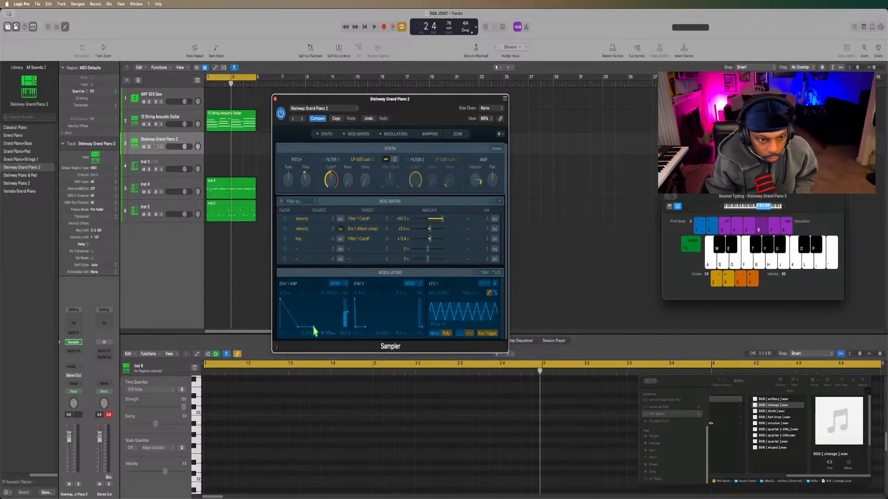
left_click_drag(314, 331, 314, 331)
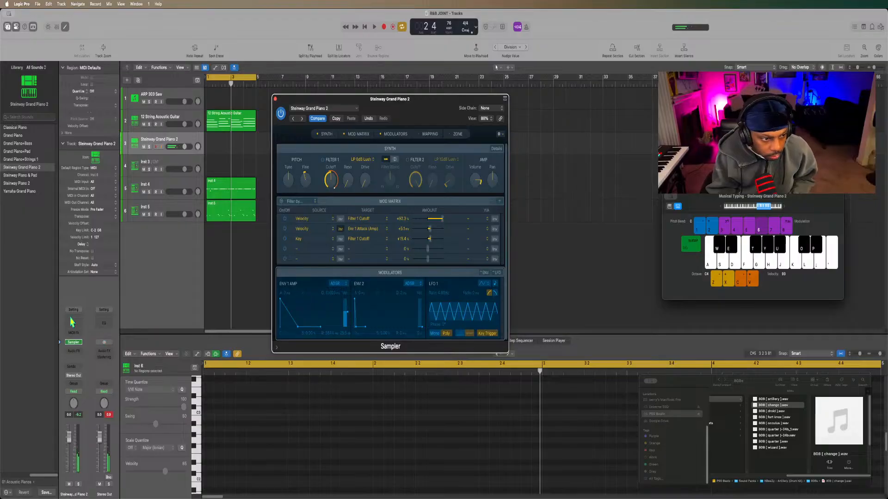
Add a Channel EQ to the Steinway Grand Piano 2 track and cut the low end up to about 90 Hz at 48 dB/Oct.
left_click(72, 325)
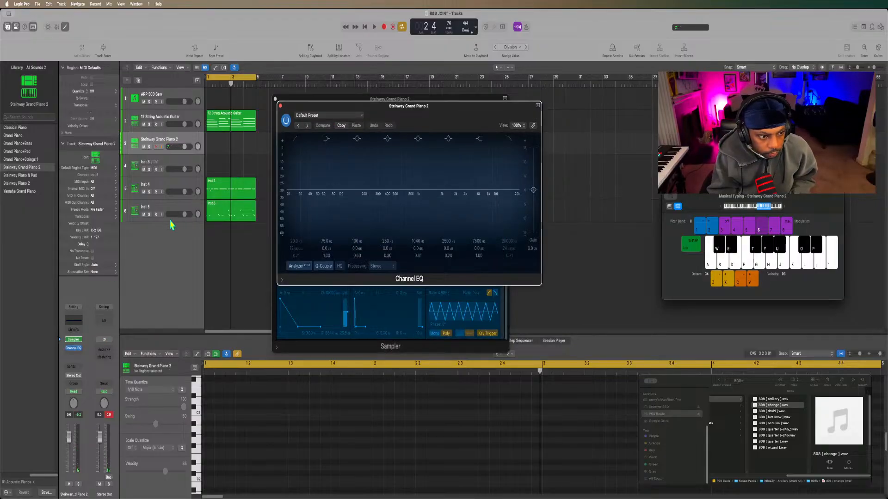
left_click(71, 324)
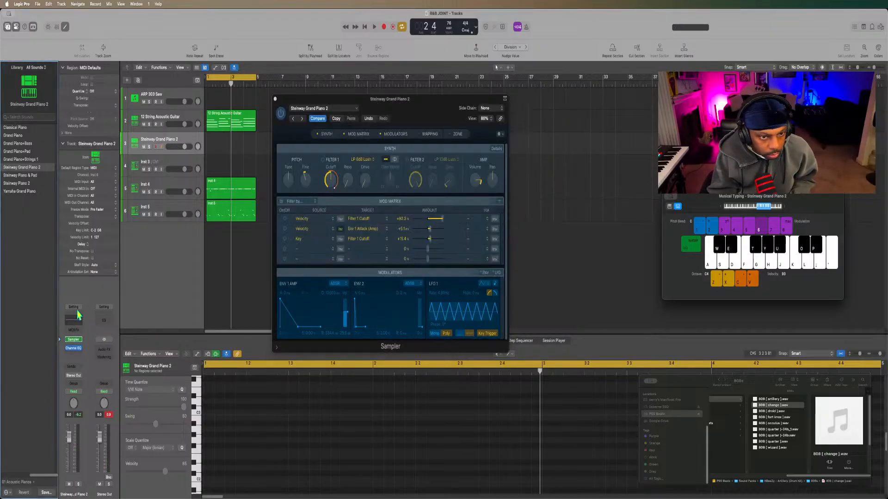
left_click(73, 322)
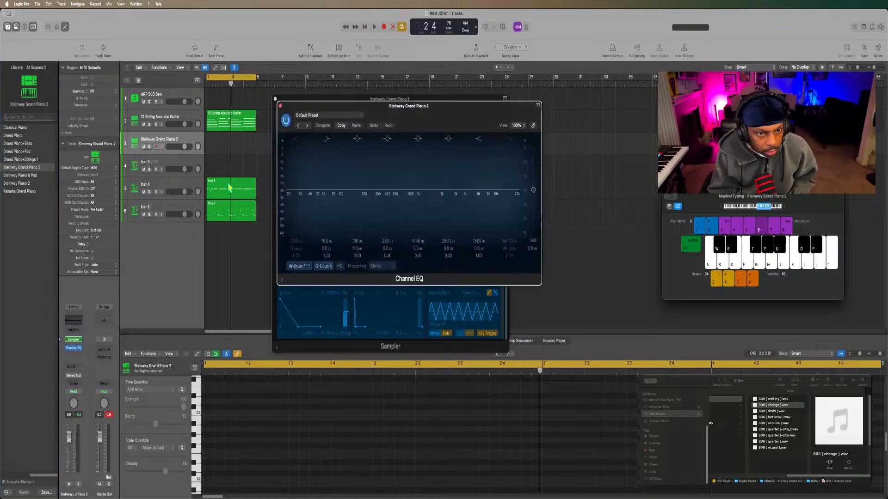
left_click(299, 139)
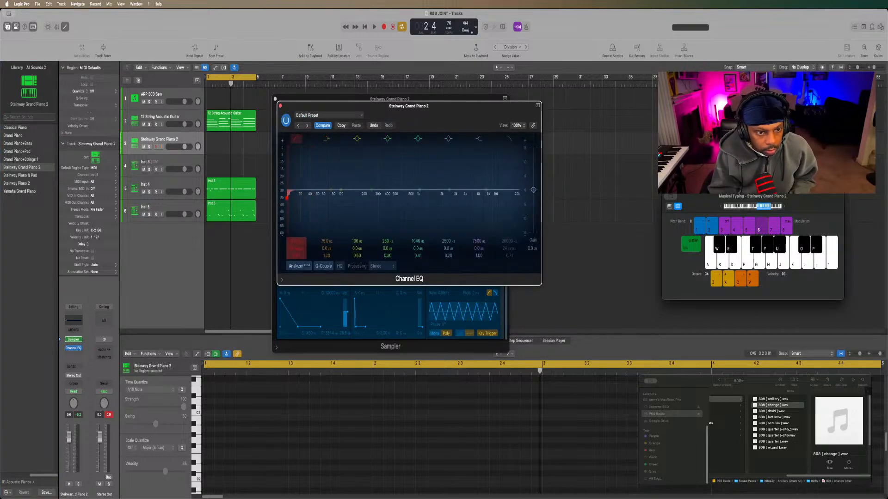
mouse_move(294, 240)
left_mouse_down()
mouse_move(294, 222)
mouse_move(294, 248)
left_mouse_up()
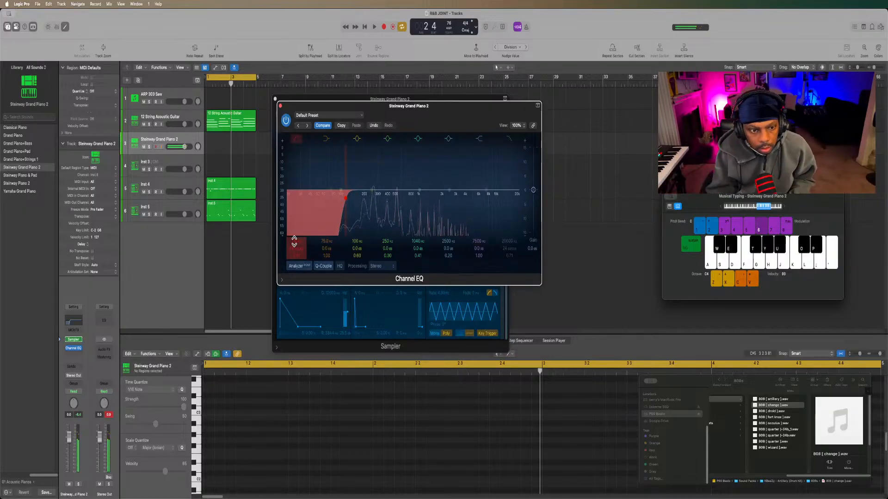
left_click_drag(294, 241, 294, 244)
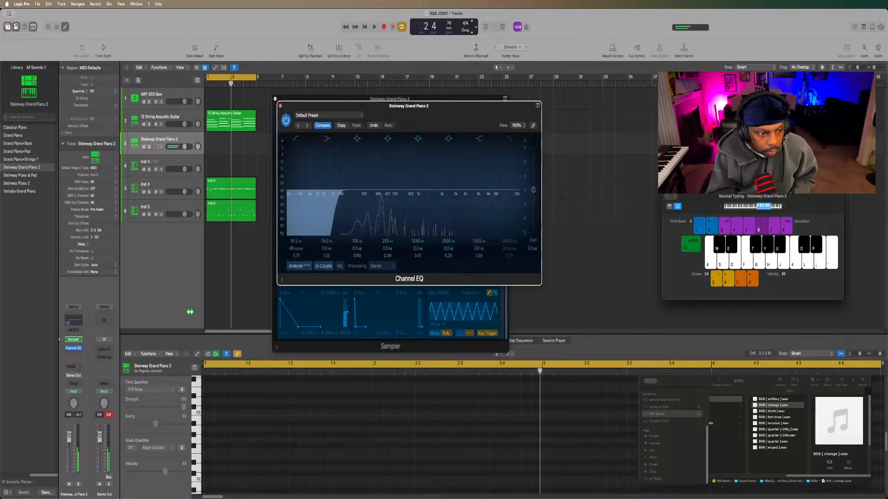
Insert a Quantec Room Simulator reverb after the Channel EQ on the Steinway Grand Piano 2 track.
left_click(76, 356)
mouse_move(79, 456)
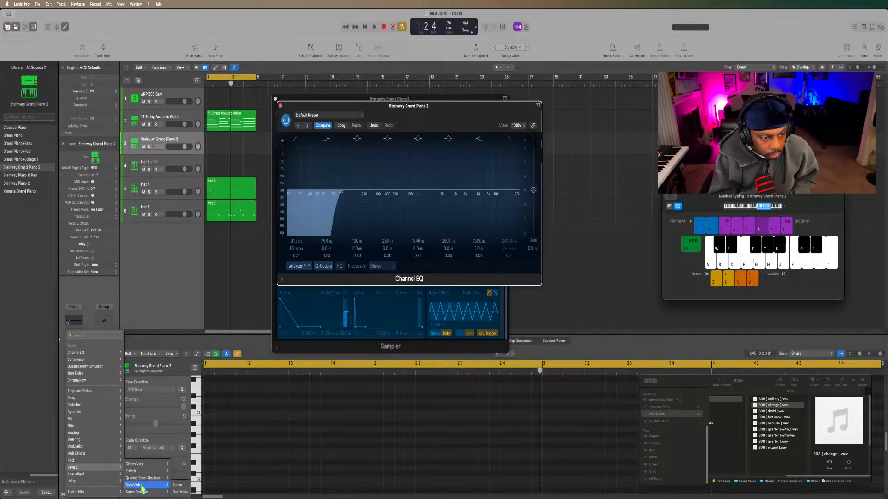
left_click(144, 478)
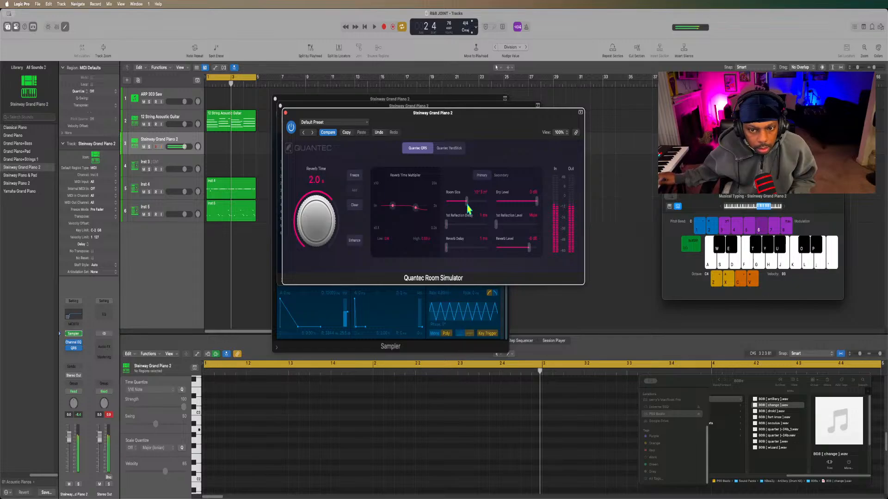
While the loop plays, slightly shorten the piano's Env 1 Amp release and reduce the Quantec reverb's room size, and stop playback.
key("space")
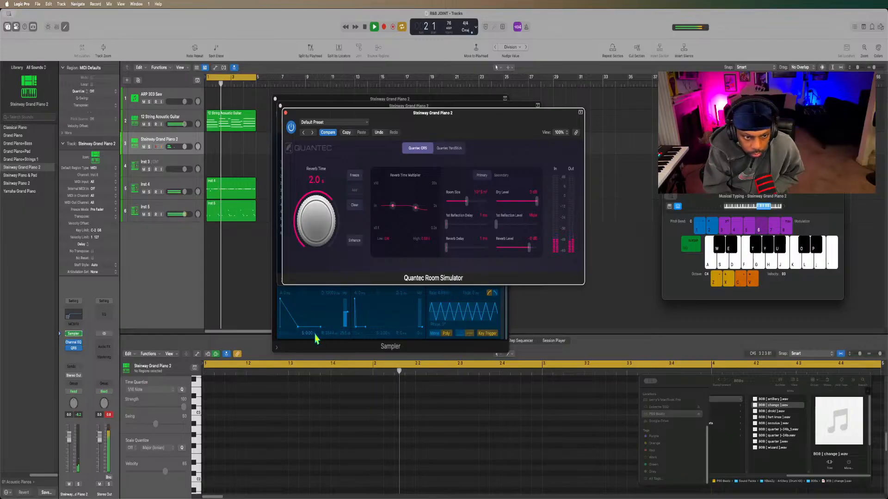
left_click_drag(321, 327, 318, 327)
left_click(519, 157)
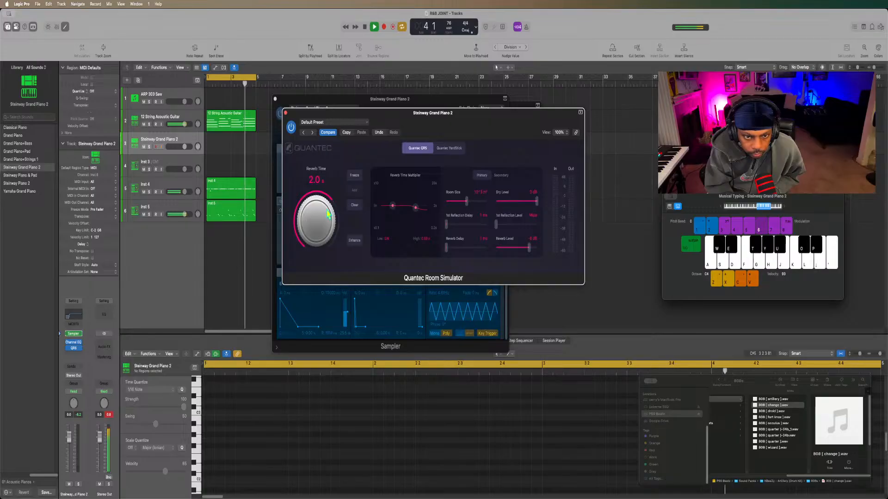
left_click_drag(467, 206, 454, 209)
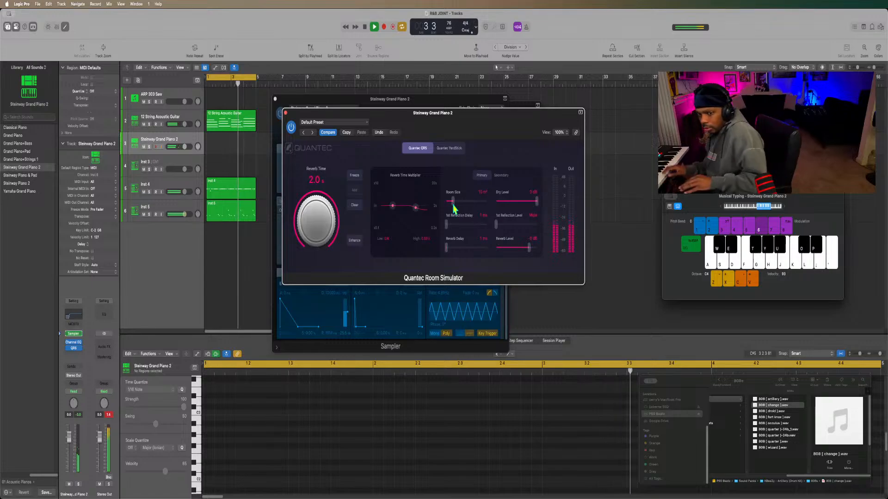
key("space")
Show the 12 String Acoustic Guitar region as notation in the Score editor and briefly play the loop.
key("n")
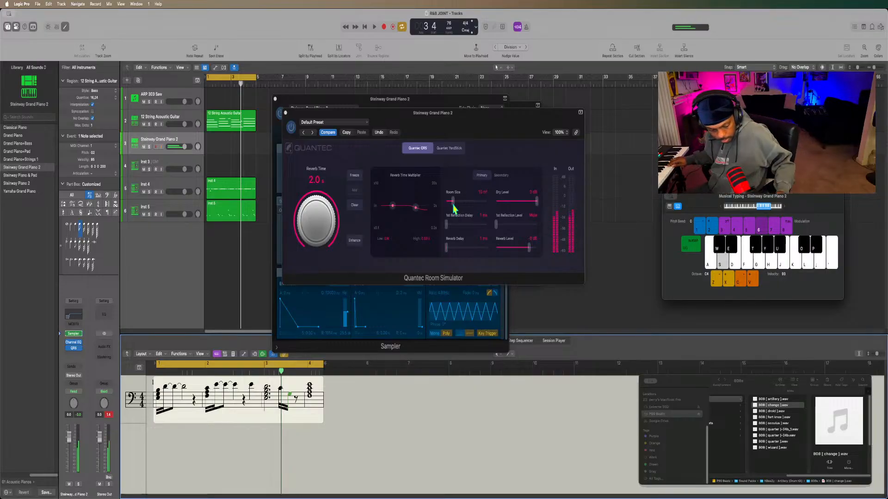
key("space")
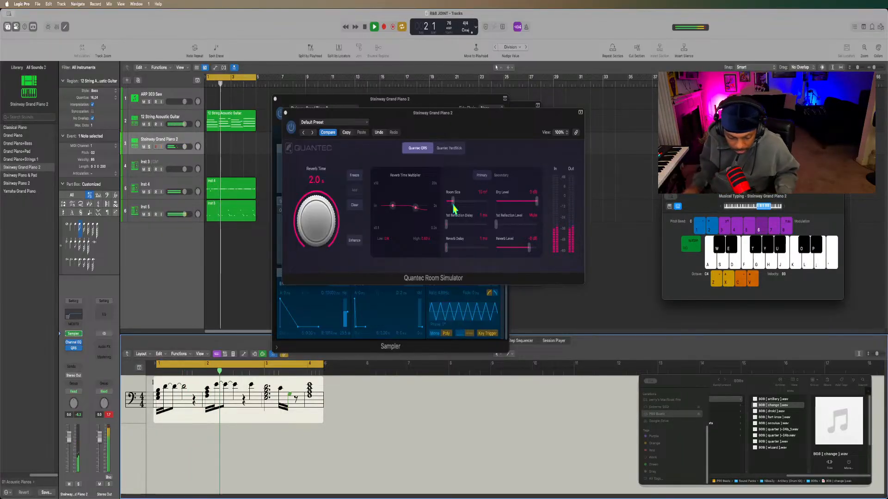
key("space")
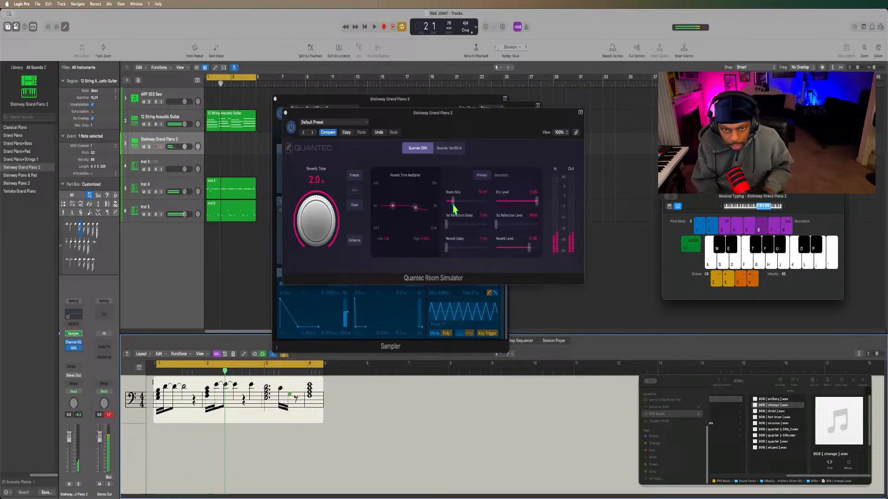
Lower the amp volume in the Steinway Grand Piano 2 Sampler and rehearse piano ideas over the loop in several short playbacks.
left_click(281, 244)
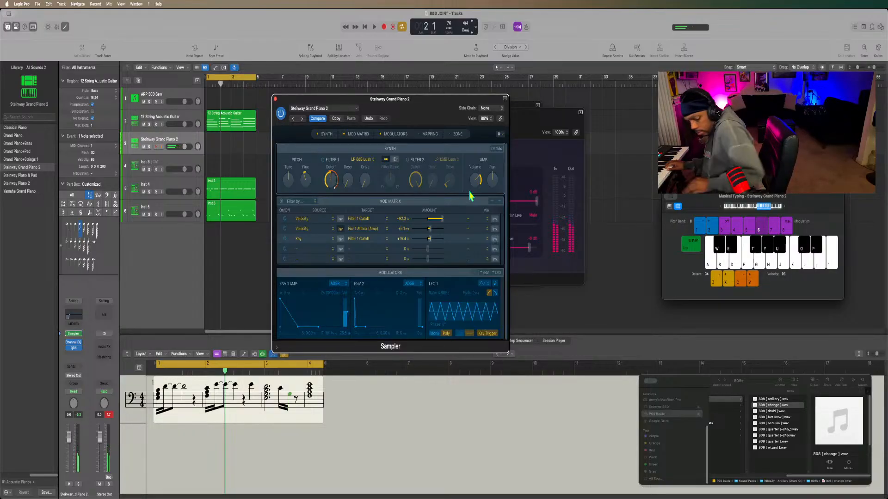
key("space")
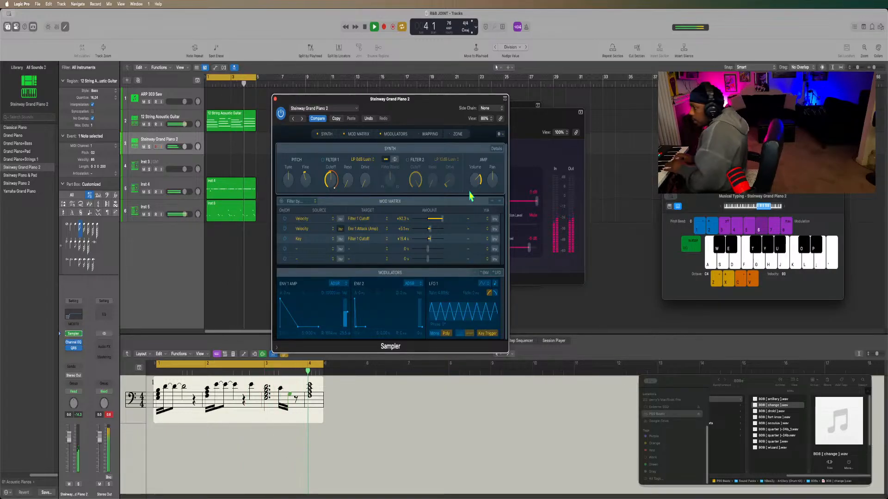
key("space")
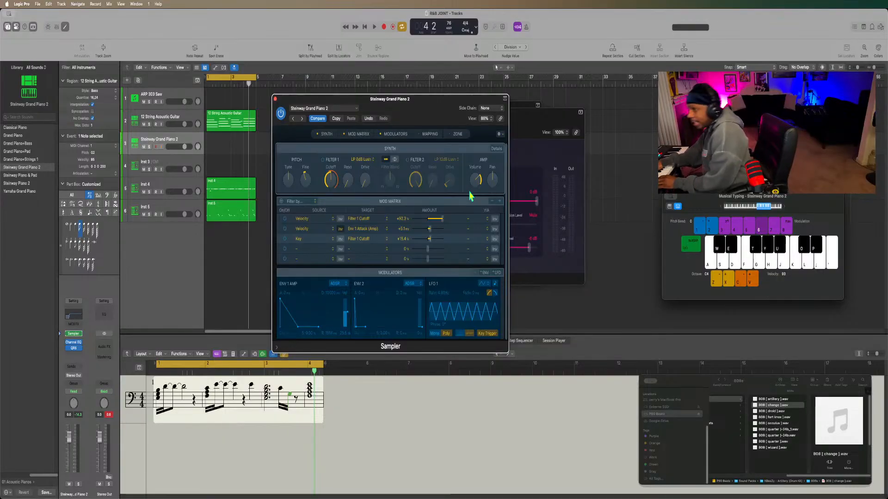
key("space")
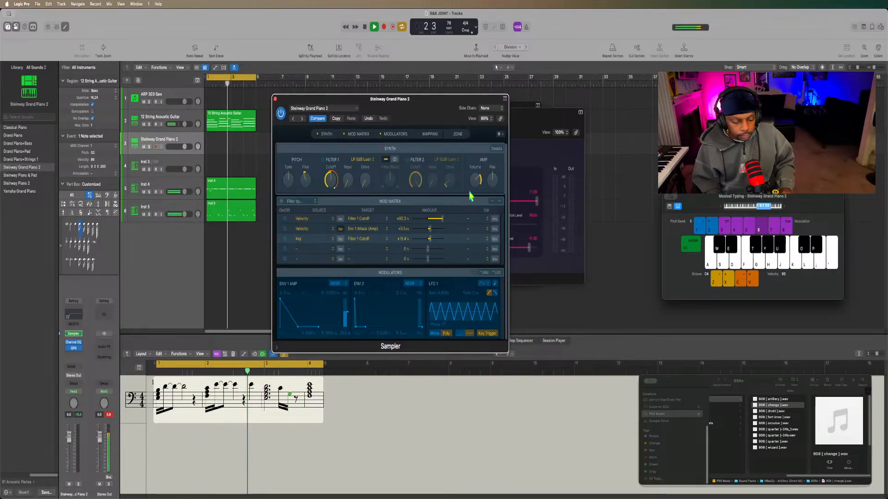
key("space")
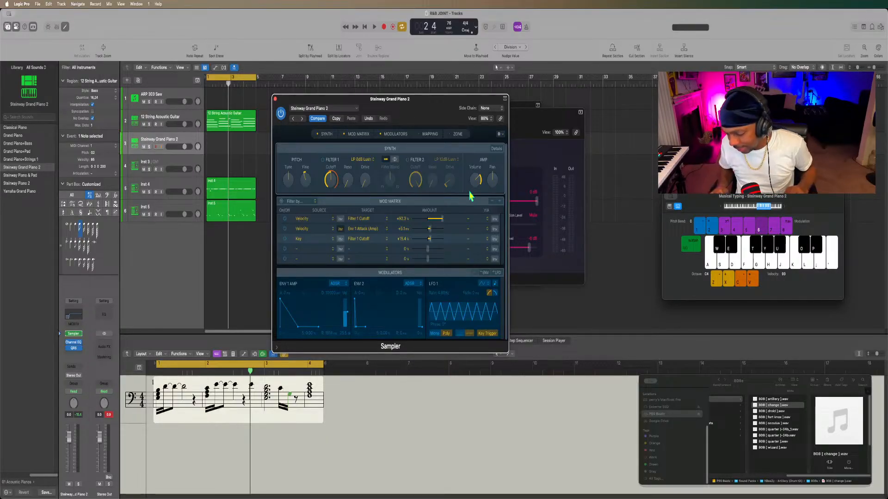
key("space")
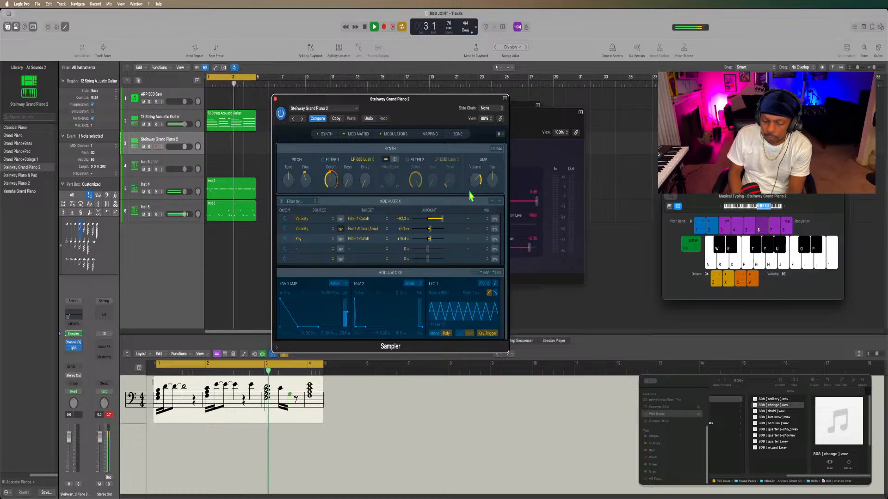
key("space")
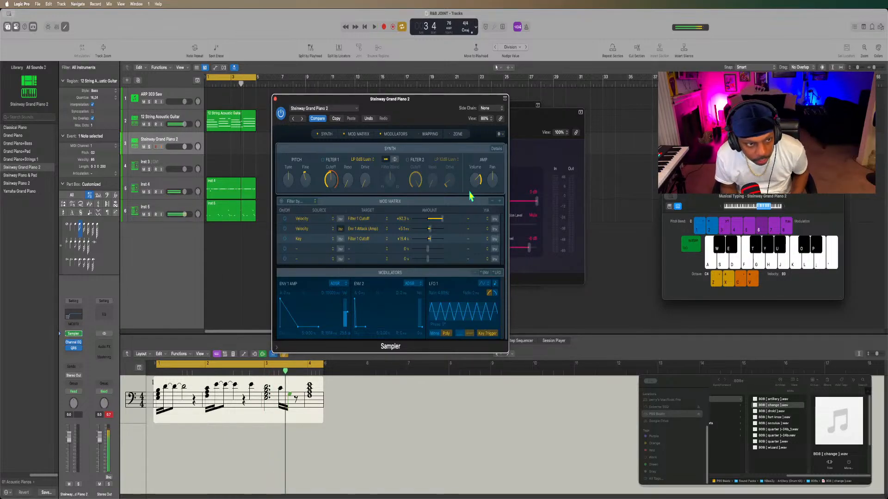
Add a Channel EQ to the 12 String Acoustic Guitar track and cut the low end up to about 117 Hz at 48 dB/Oct.
left_click(161, 121)
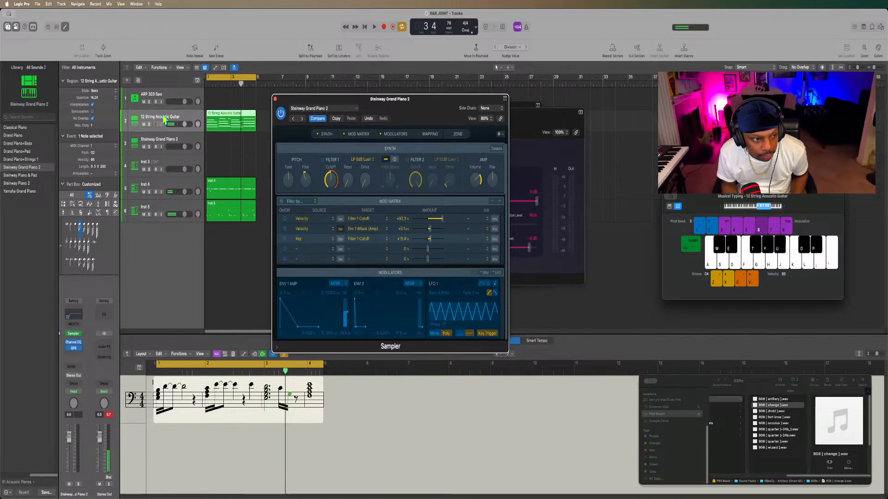
left_click(73, 332)
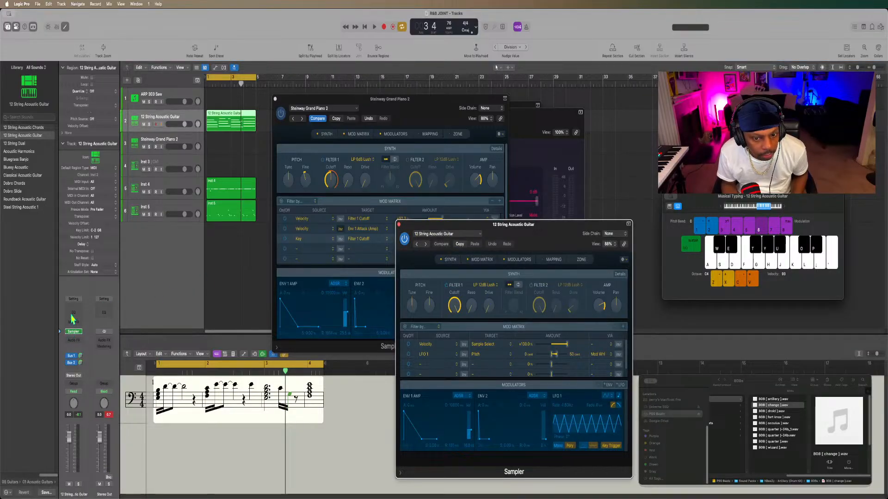
key("space")
left_click(73, 314)
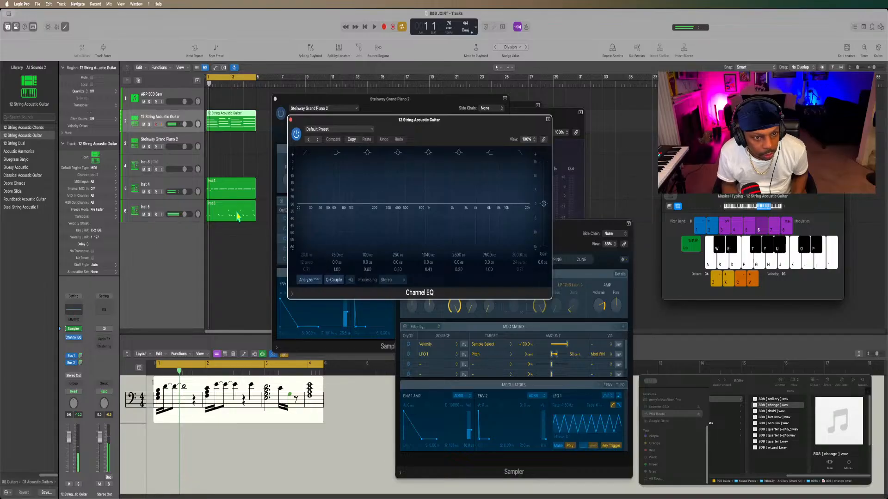
left_click(304, 154)
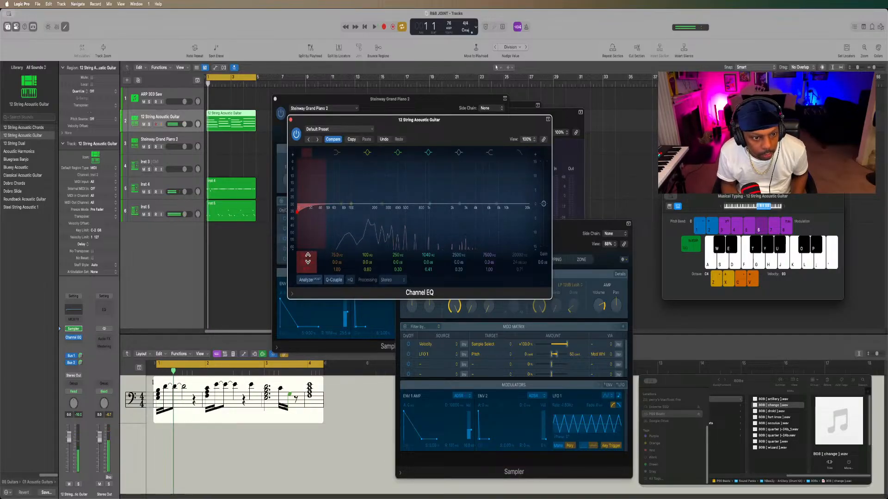
left_click_drag(306, 253, 306, 235)
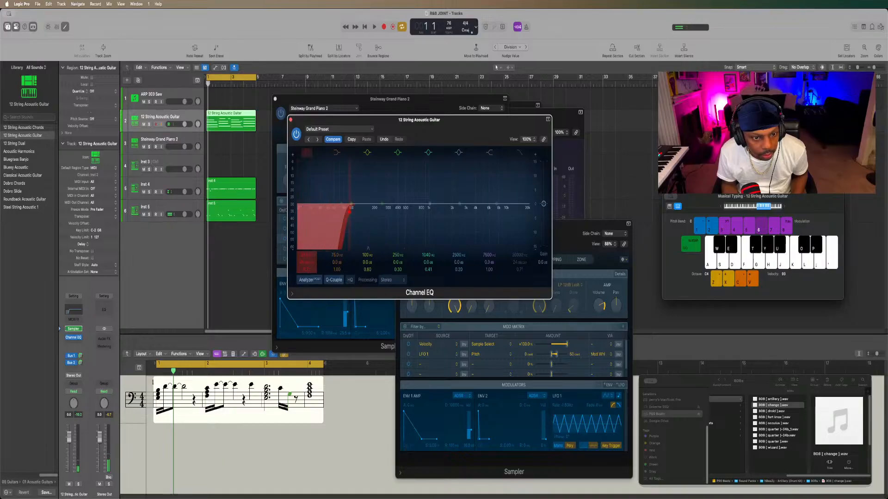
Enable the guitar EQ's high-cut band at 20000 Hz during playback, close the EQ window and stop playback.
key("space")
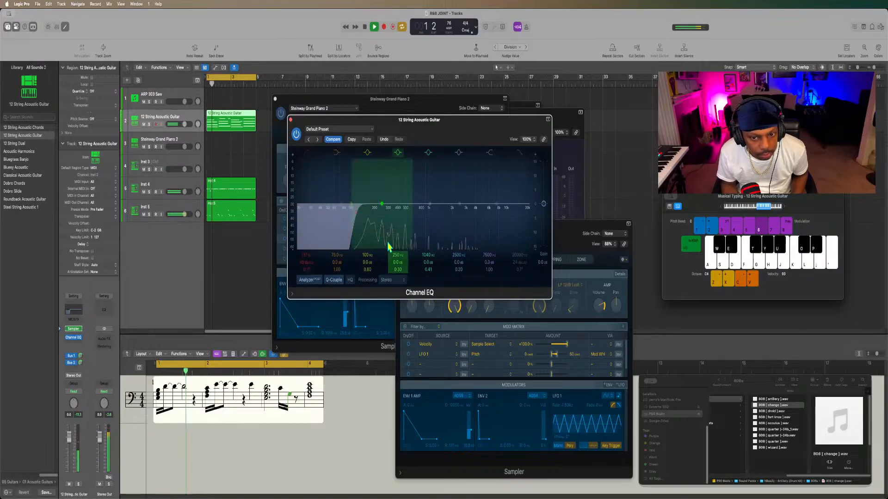
left_click(521, 154)
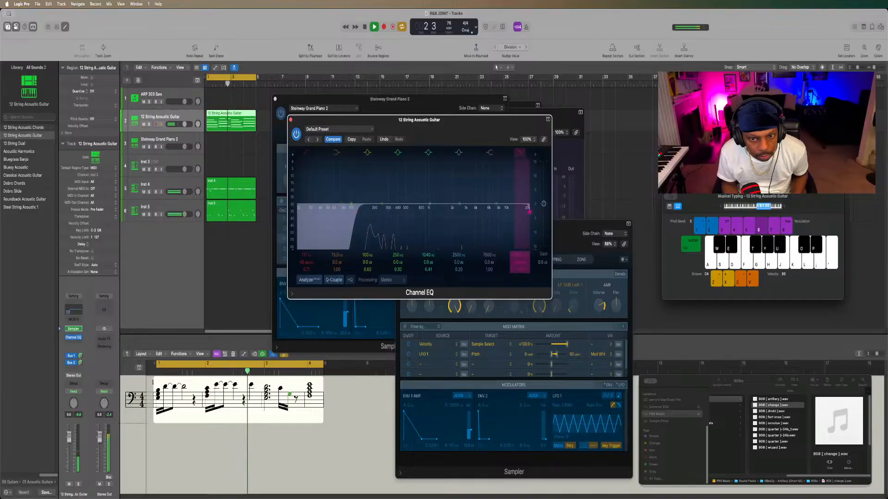
left_click(291, 119)
key("space")
Try a lower amp volume in the Steinway Grand Piano 2 Sampler while playing the start of the loop.
left_click(474, 184)
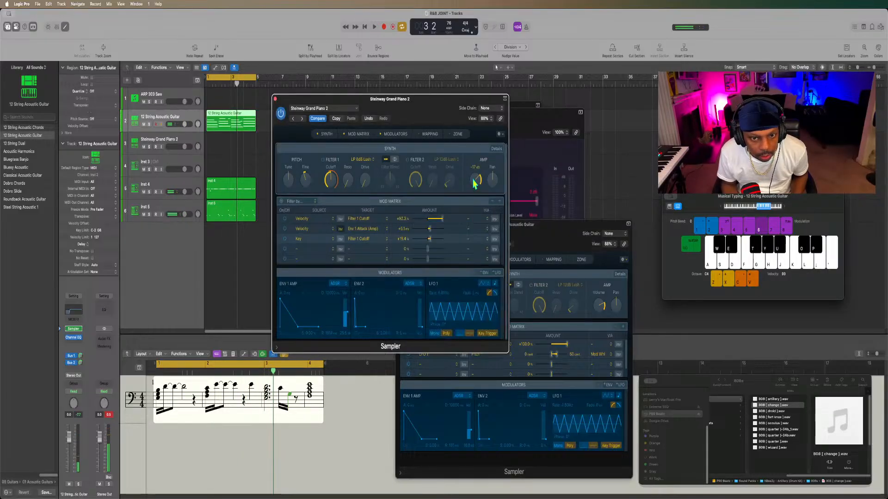
key("space")
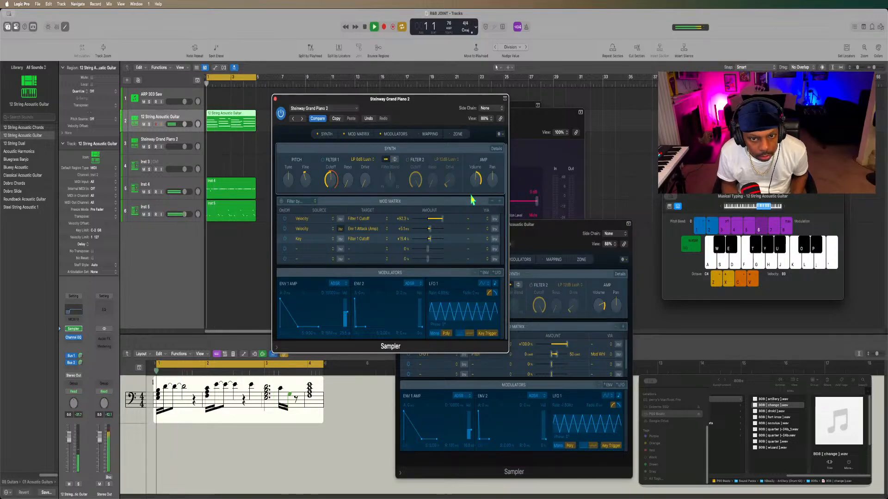
left_click_drag(473, 179, 471, 191)
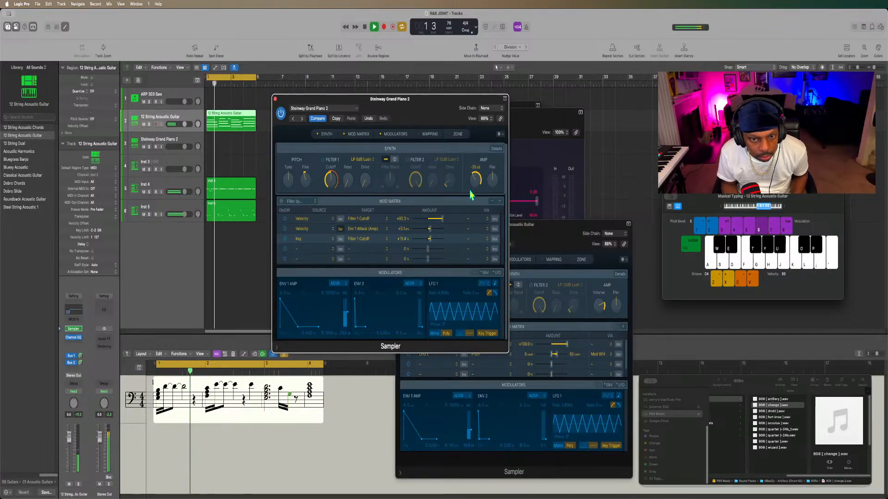
key("space")
key("space")
key("space")
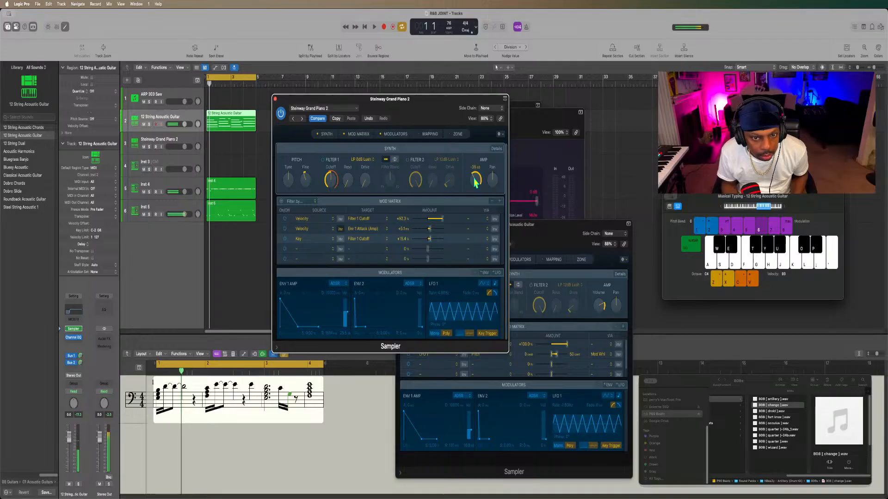
key("space")
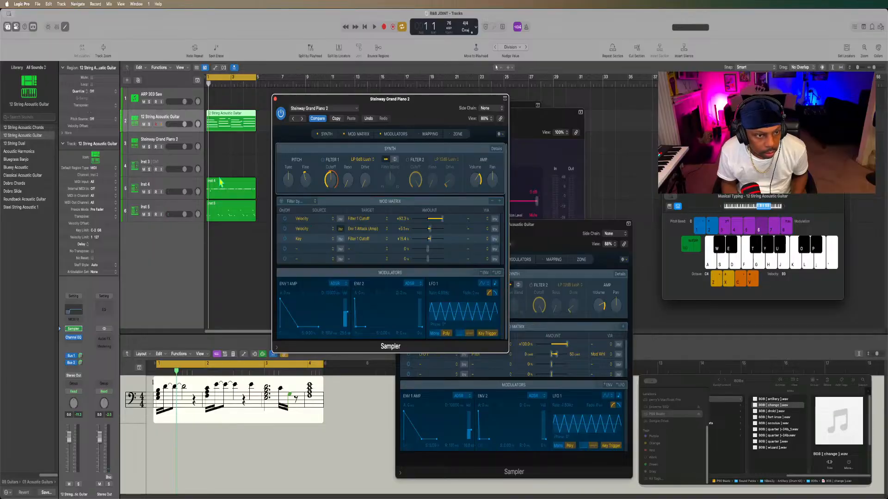
Close the Steinway Grand Piano 2 Sampler window and raise the Musical Typing octave to C7.
left_click(275, 100)
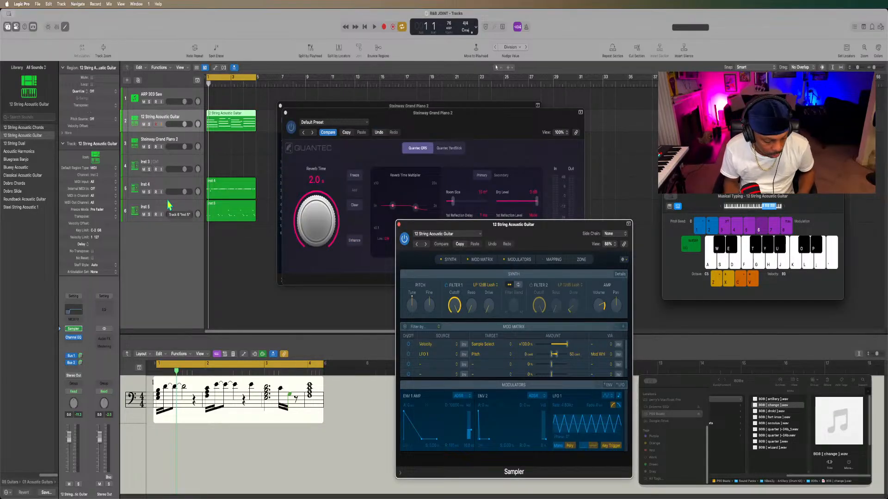
left_click(131, 305)
key("x")
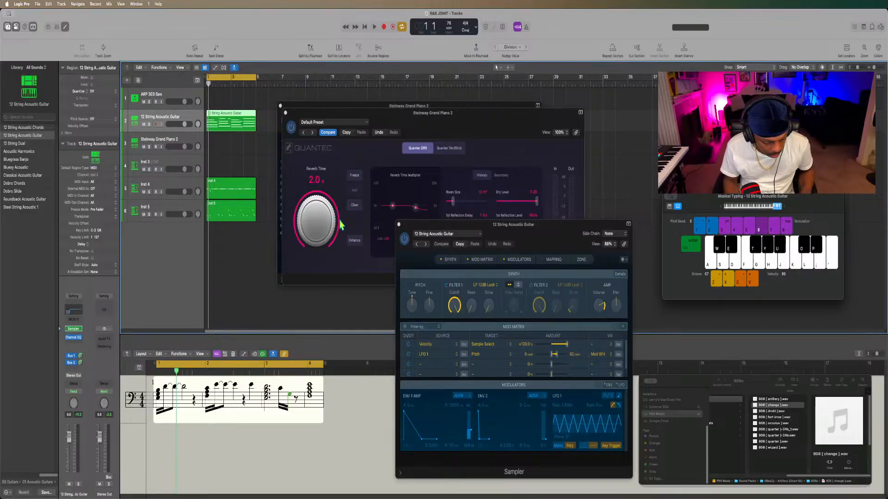
Close Musical Typing, open the Mixer, and solo the 12 String Acoustic Guitar track for playback.
key("super+k")
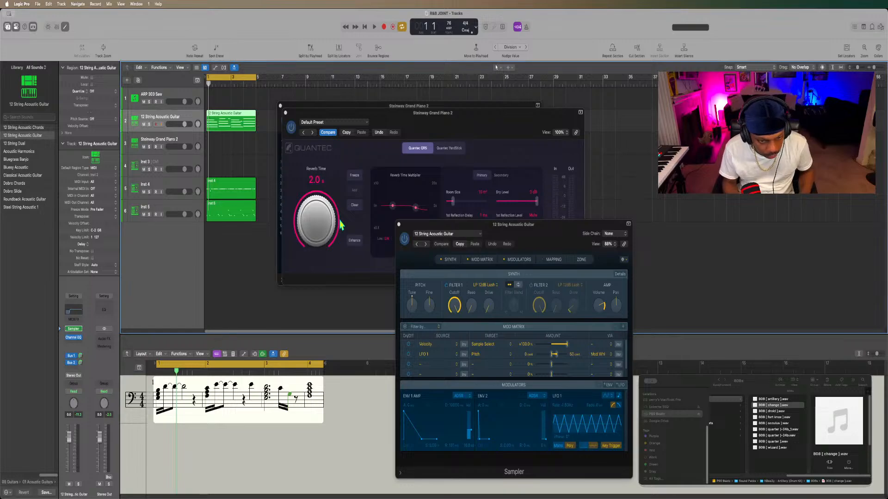
key("x")
key("space")
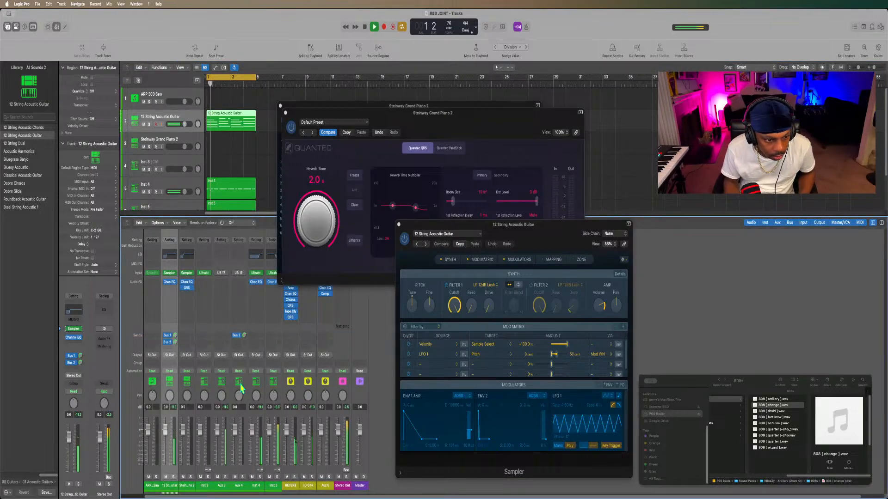
left_click(148, 124)
key("space")
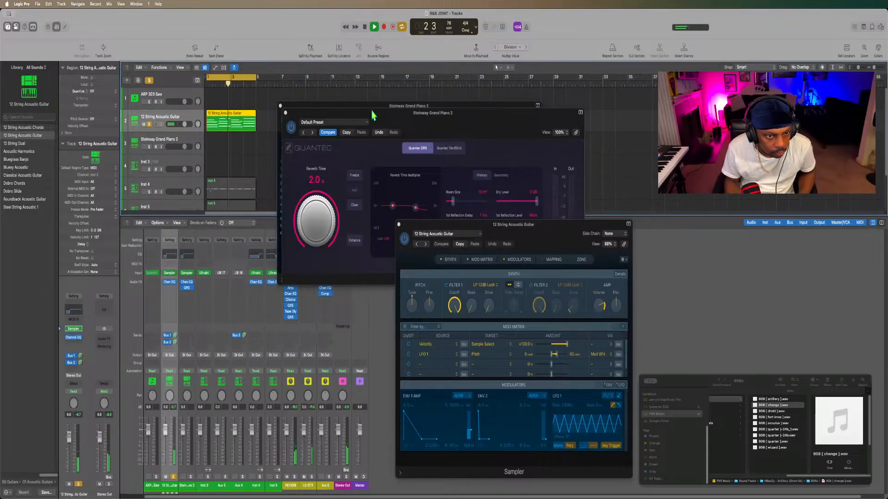
Close the Steinway Grand Piano 2 reverb and EQ windows and the guitar's Sampler window, and stop playback.
left_click(286, 113)
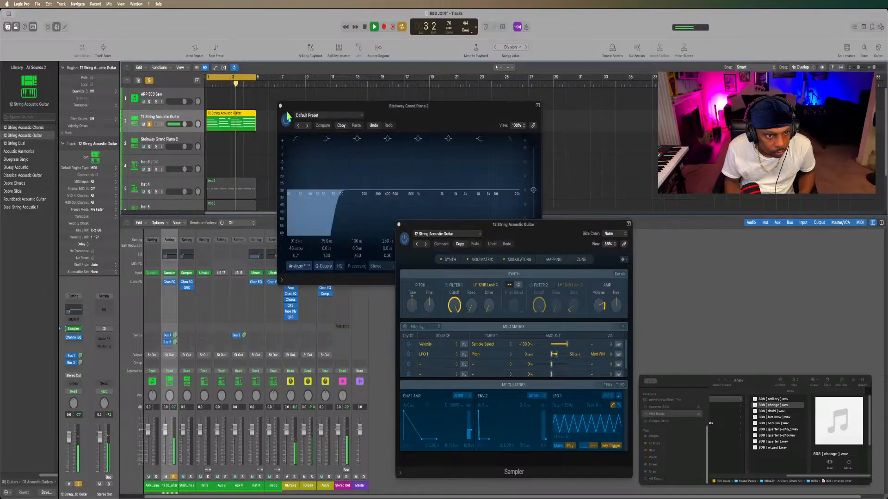
left_click(280, 106)
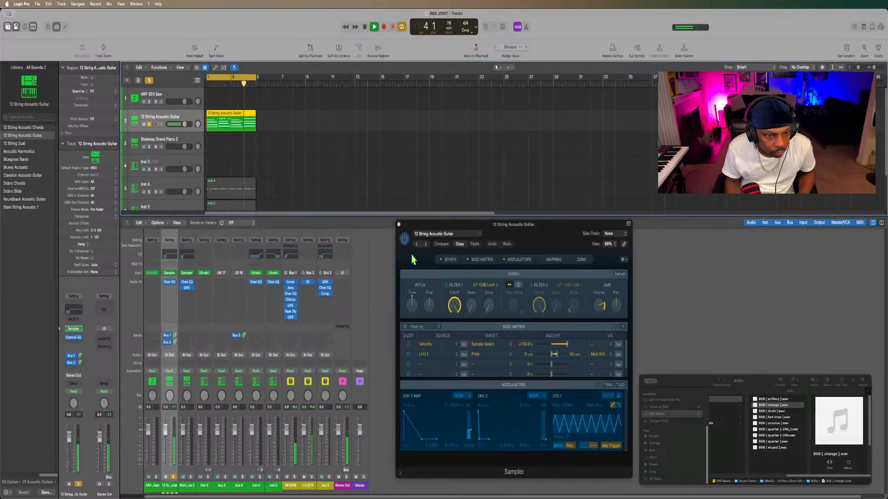
left_click(399, 225)
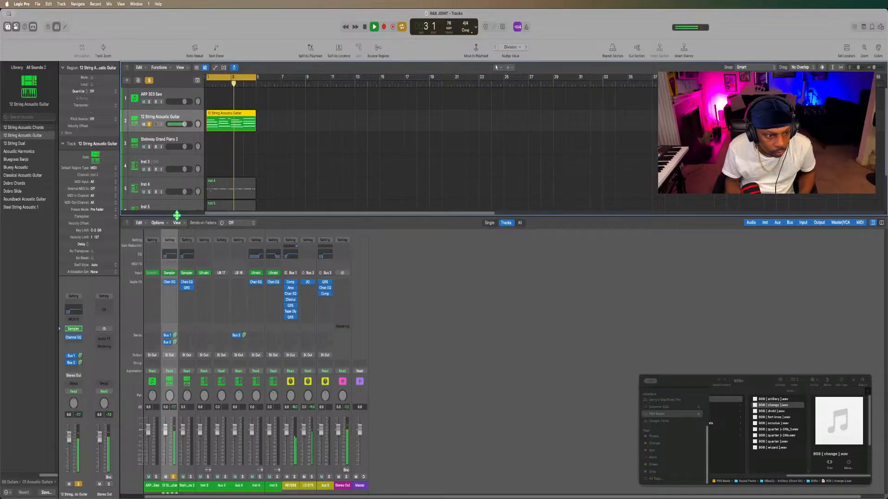
key("space")
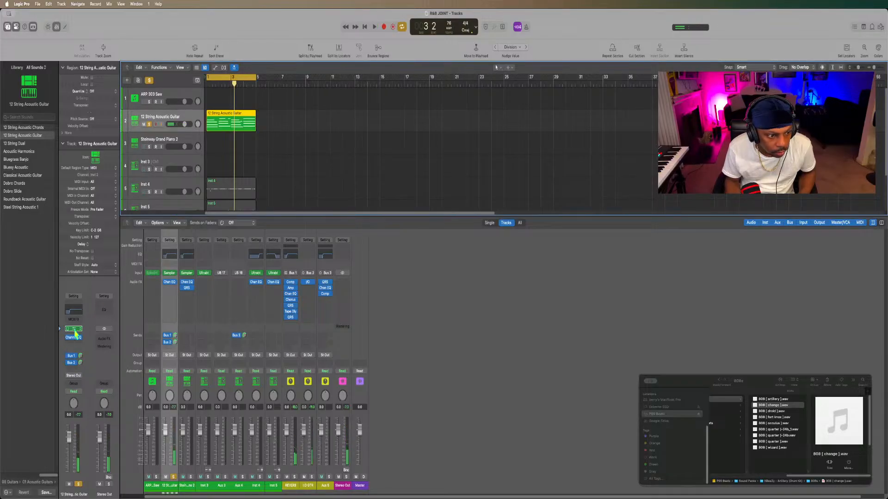
Reopen the 12 String Acoustic Guitar Sampler and lower its amp volume while auditioning the soloed loop.
left_click(74, 329)
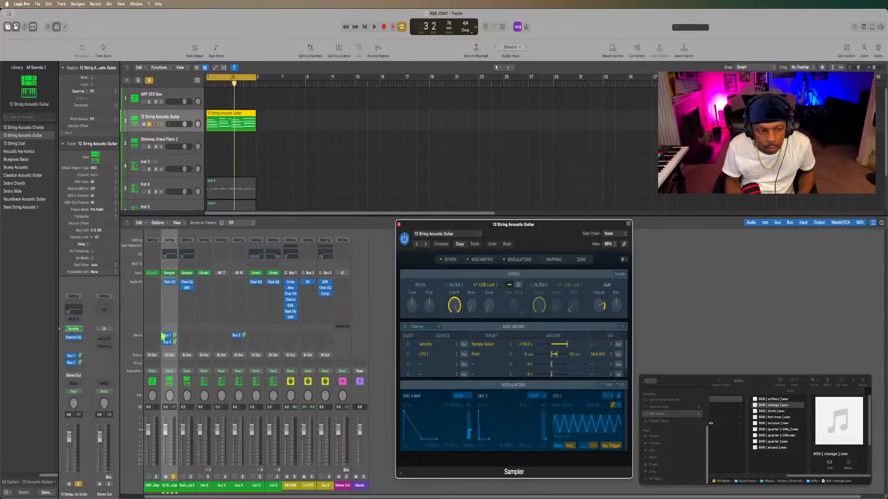
key("space")
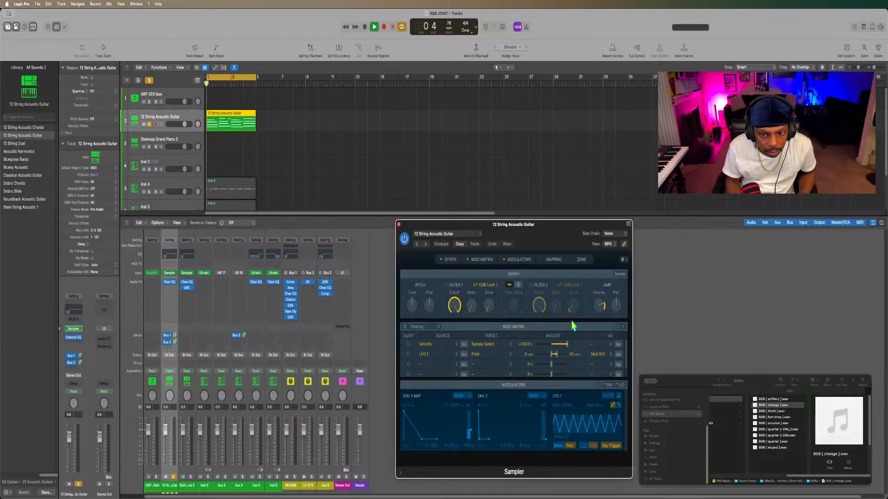
mouse_move(601, 308)
left_click_drag(601, 308, 581, 345)
key("space")
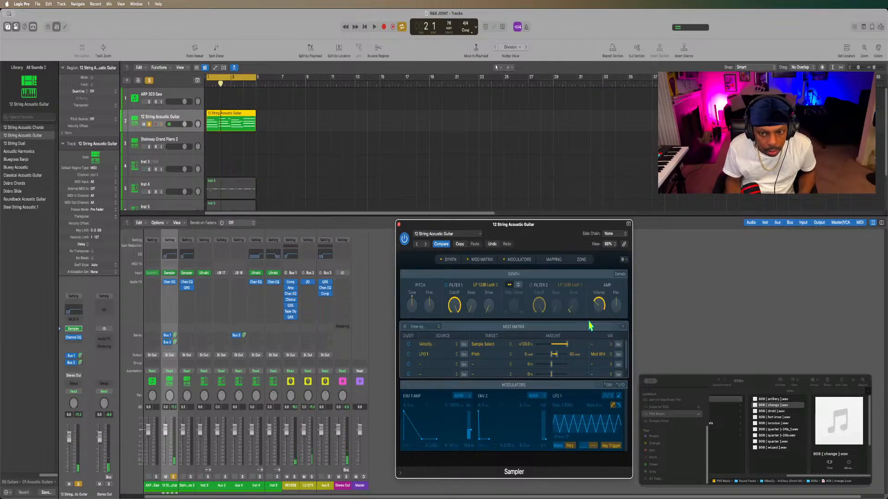
left_click_drag(596, 313, 598, 281)
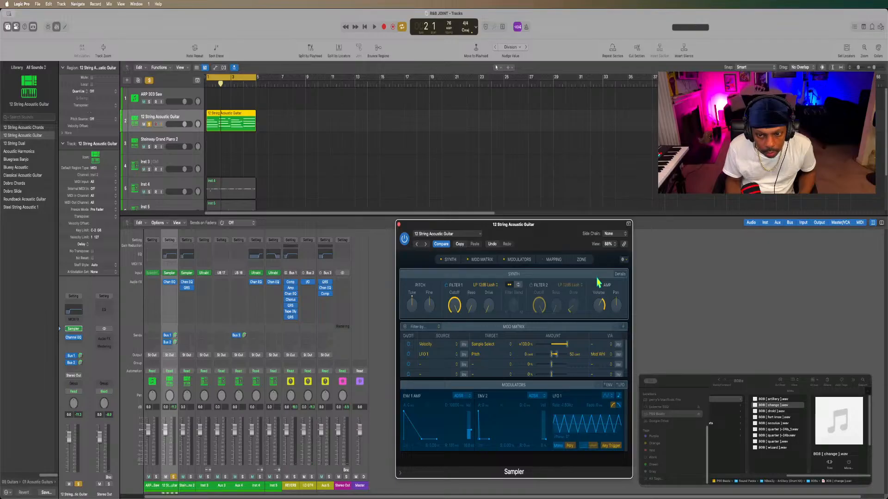
key("space")
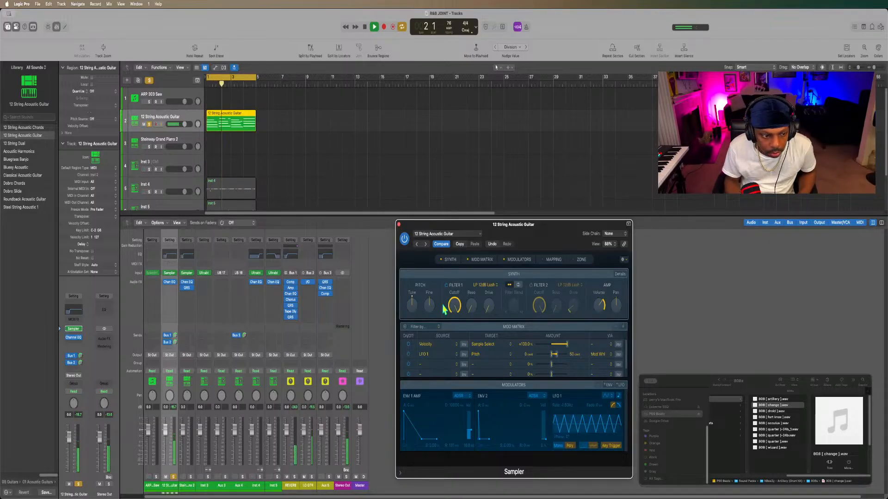
key("space")
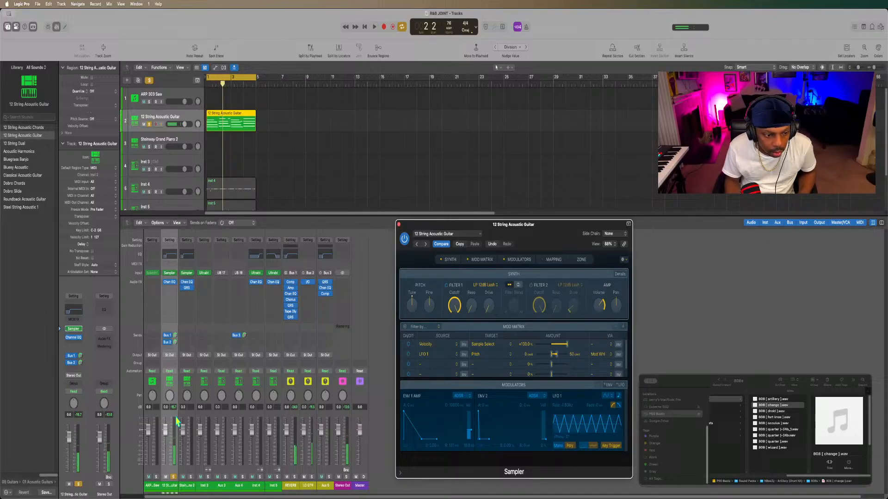
Unsolo the guitar and raise its Sampler amp volume slightly while the full mix plays.
left_click(174, 478)
key("space")
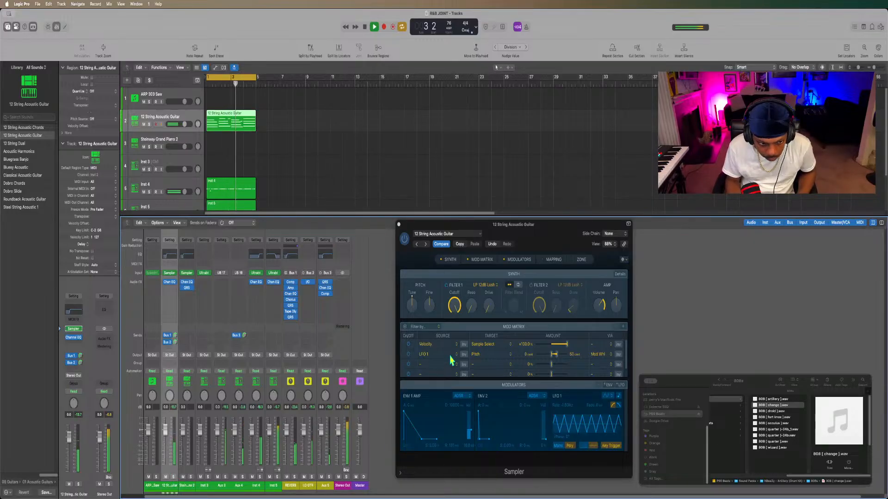
mouse_move(603, 305)
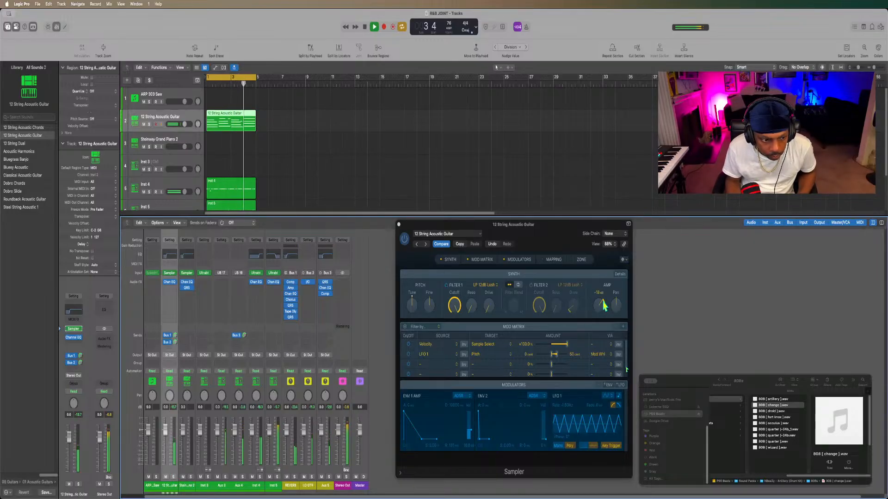
left_click_drag(600, 304, 598, 305)
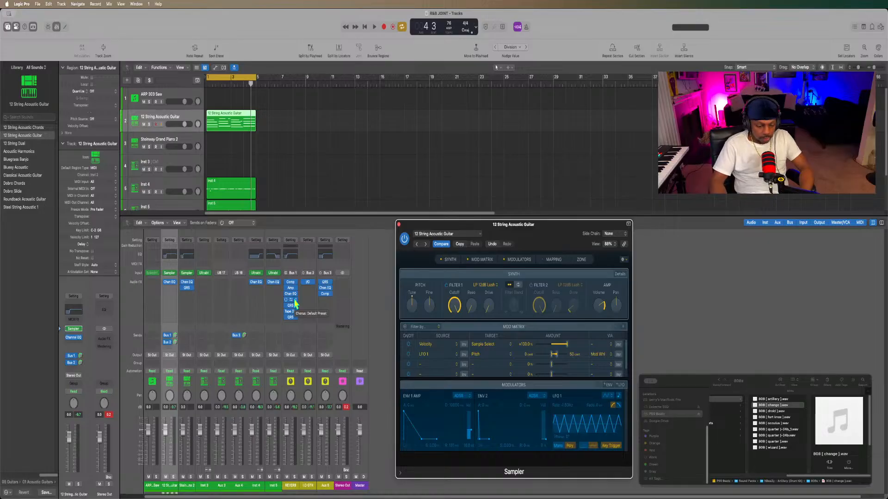
Compare the soloed 12 String Acoustic Guitar with the full beat by toggling its solo during playback.
key("space")
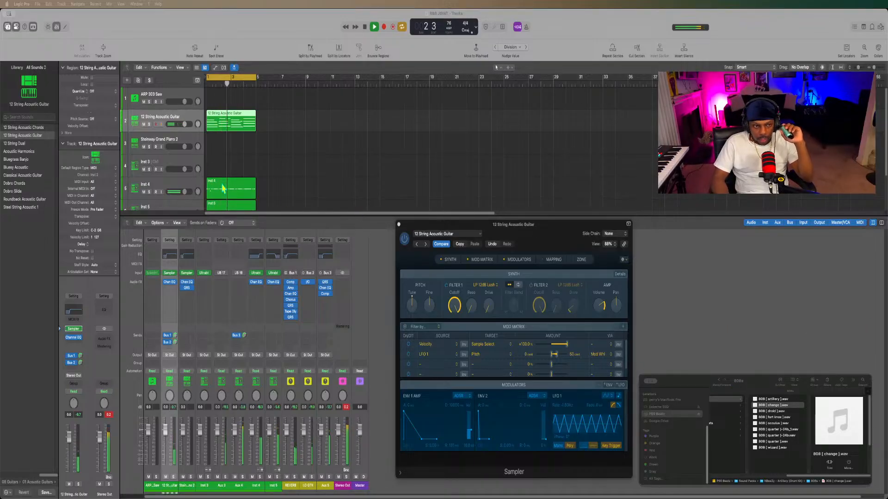
left_click(149, 125)
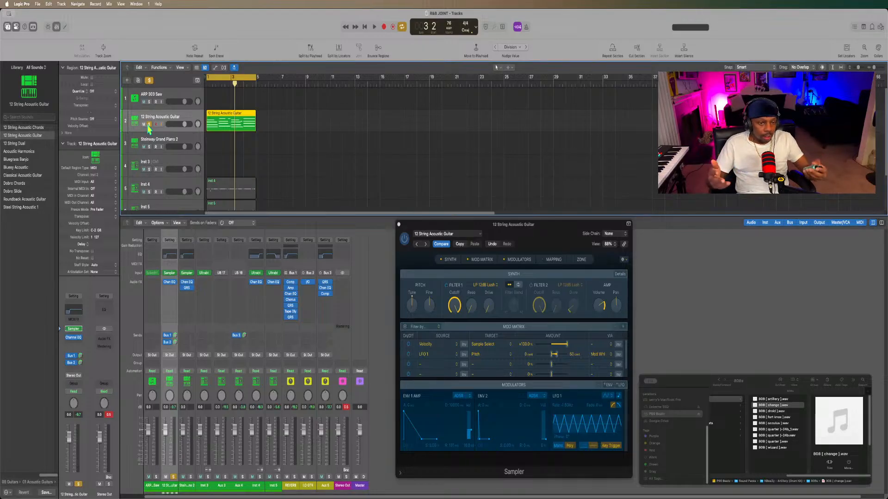
key("space")
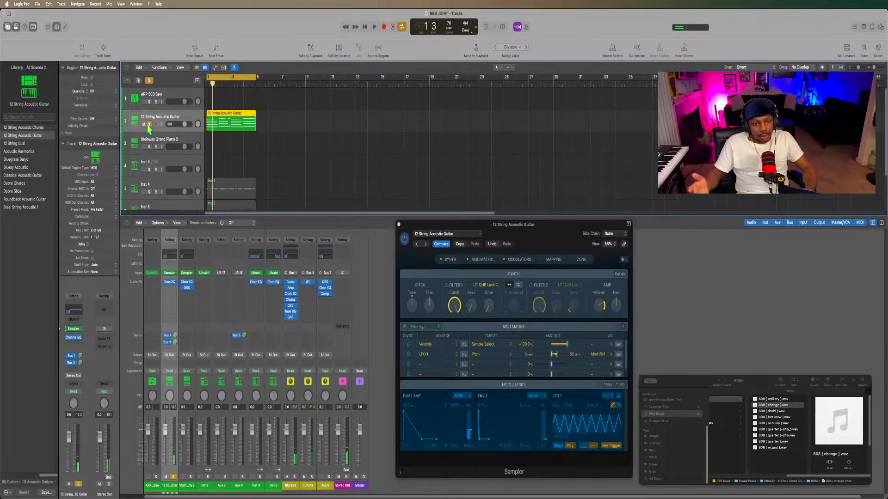
key("space")
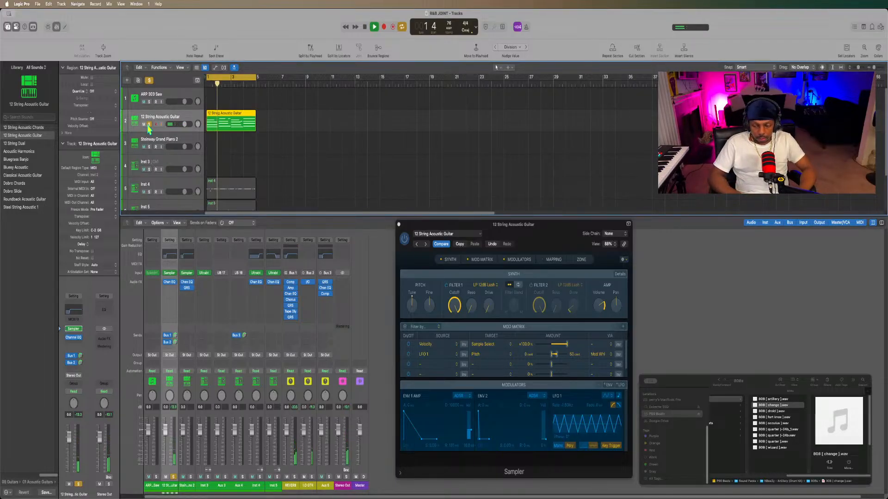
key("space")
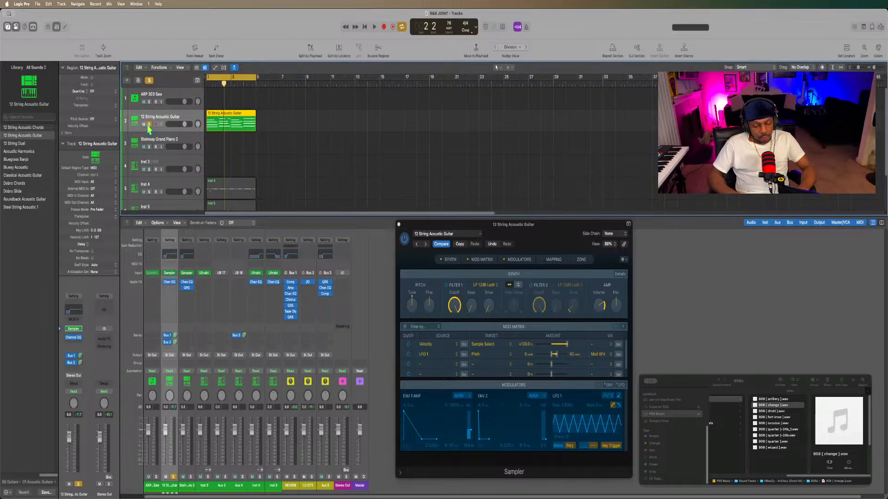
key("space")
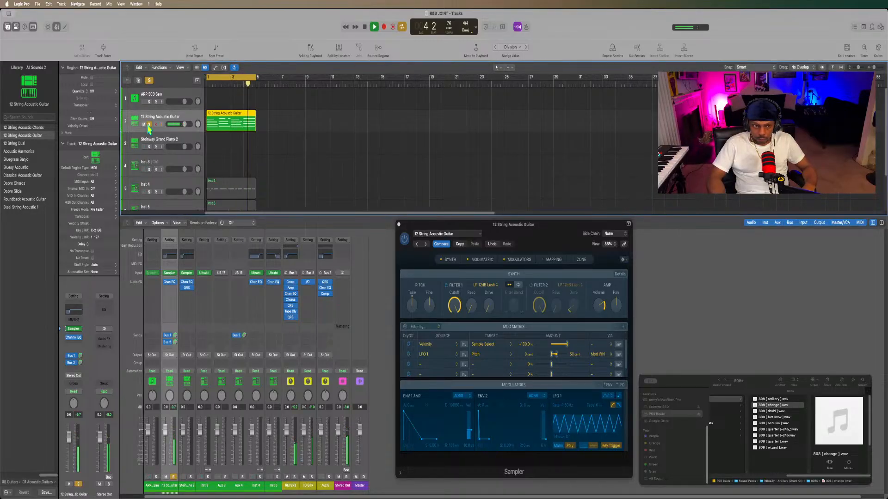
left_click(149, 124)
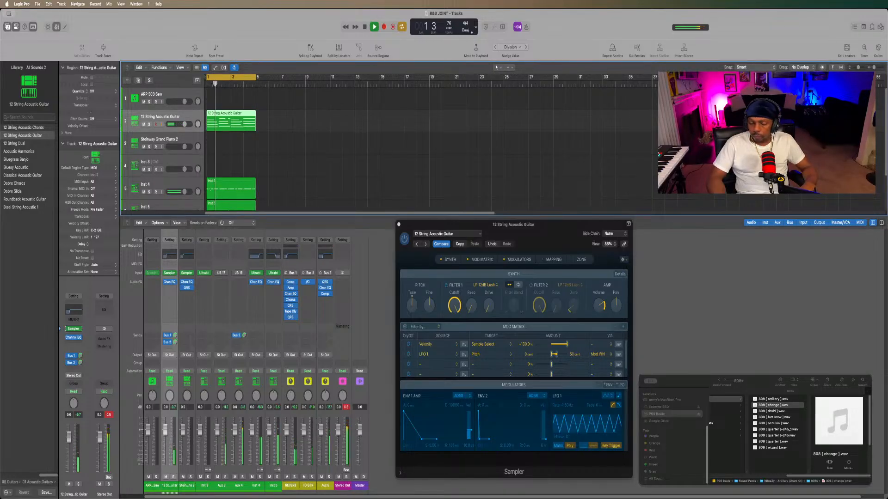
key("space")
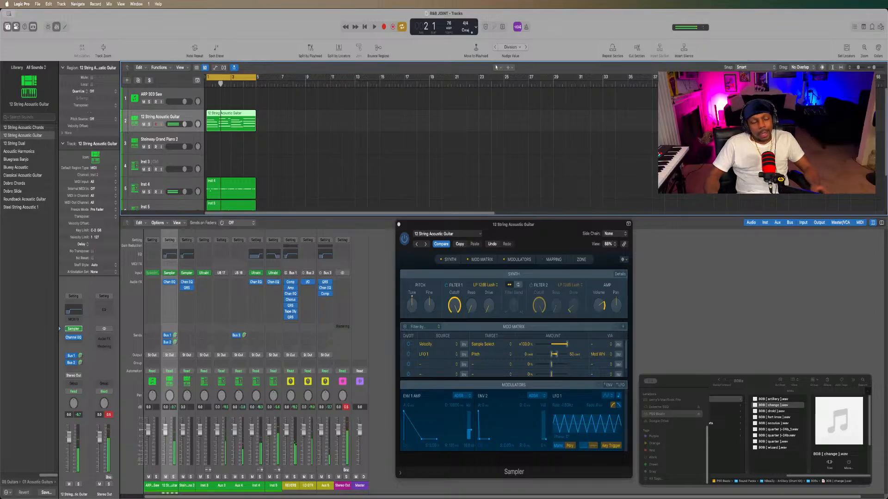